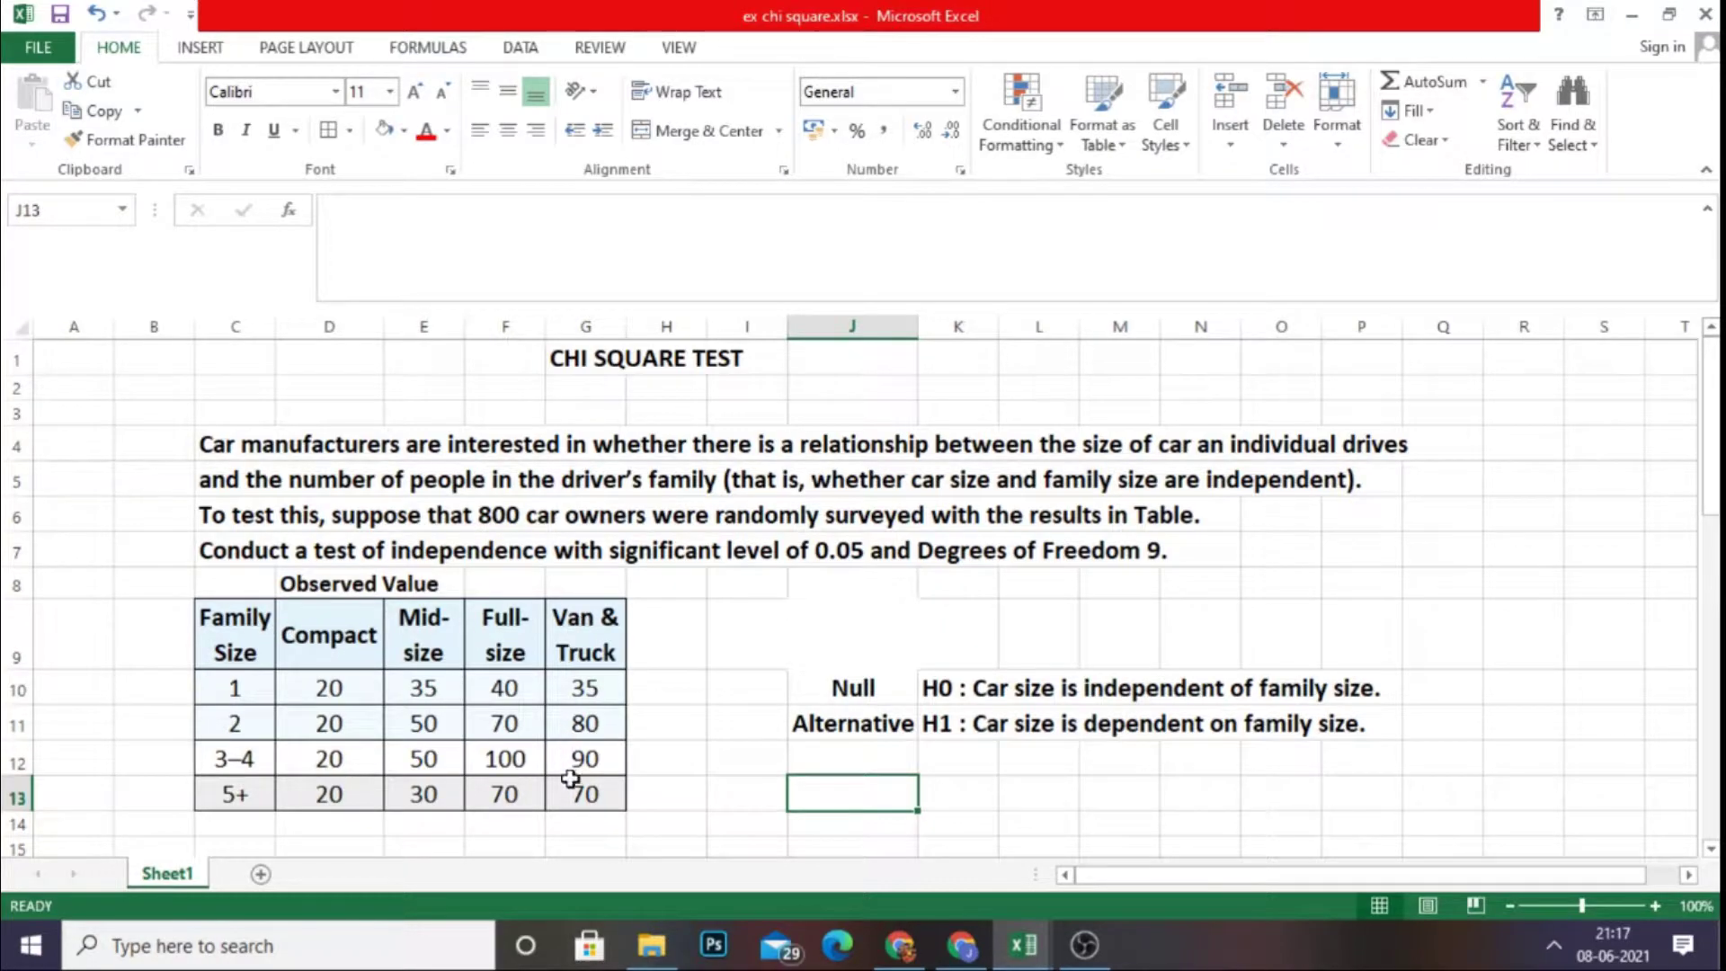
- Add the heading "Total" in H9, beside the Van & Truck column of the Observed Value table
scroll(400, 773, "down", 3)
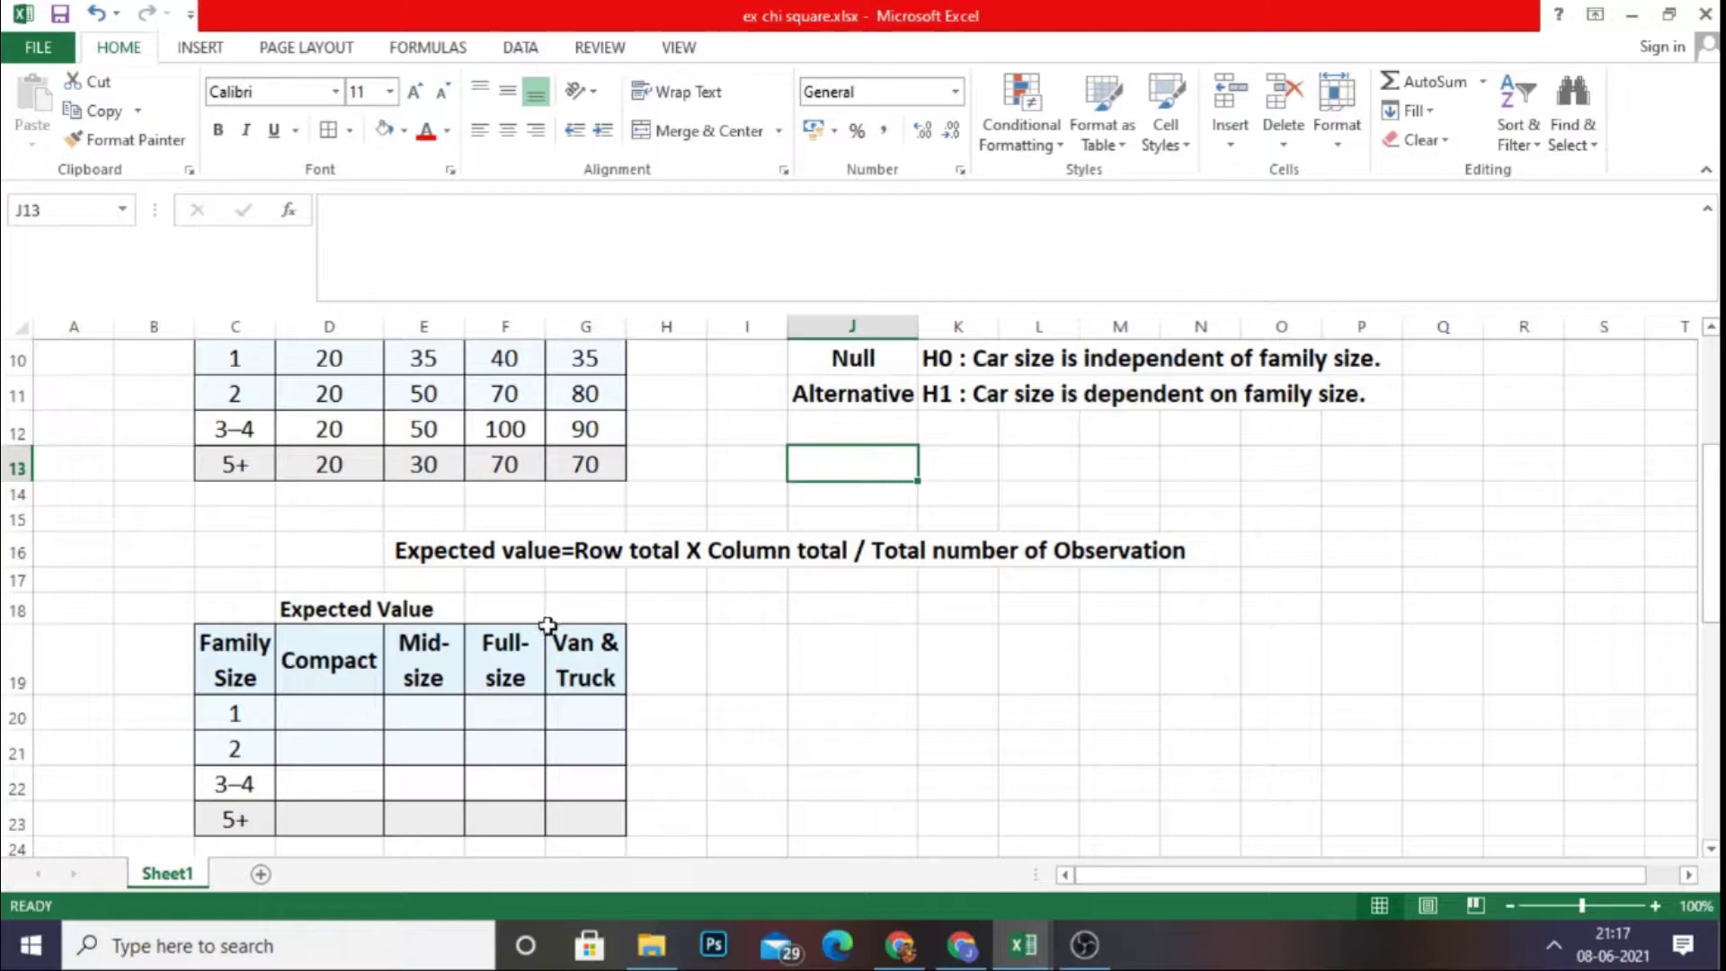
scroll(316, 570, "down", 1)
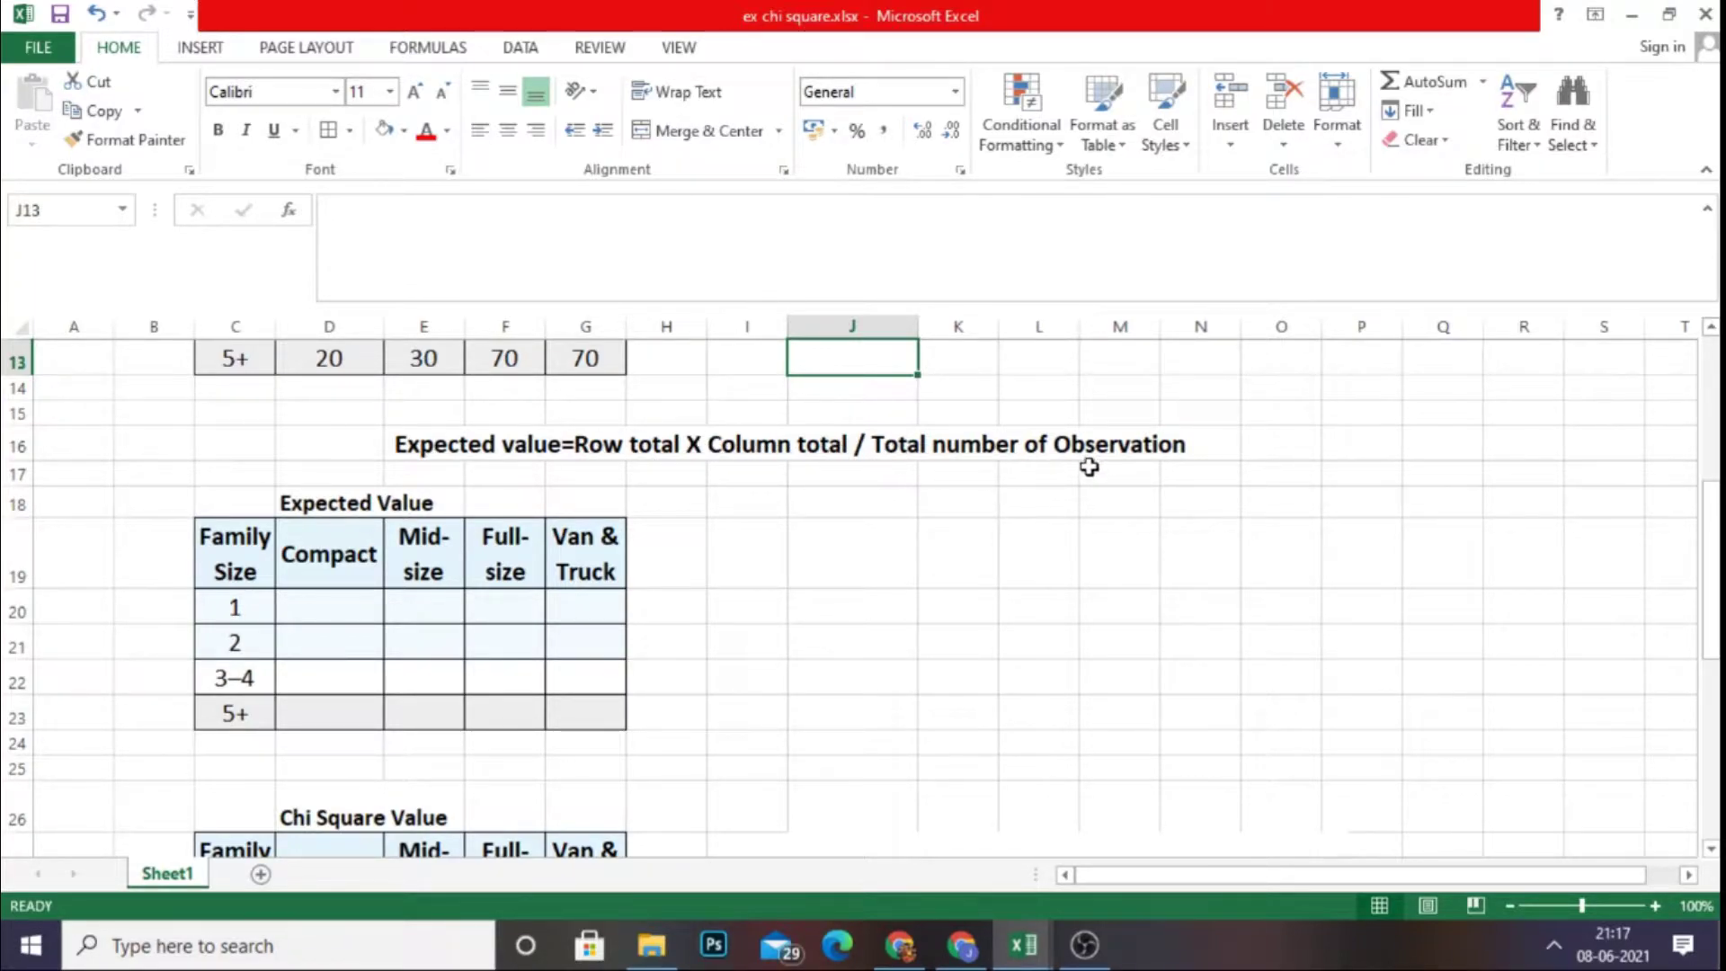
scroll(884, 592, "up", 3)
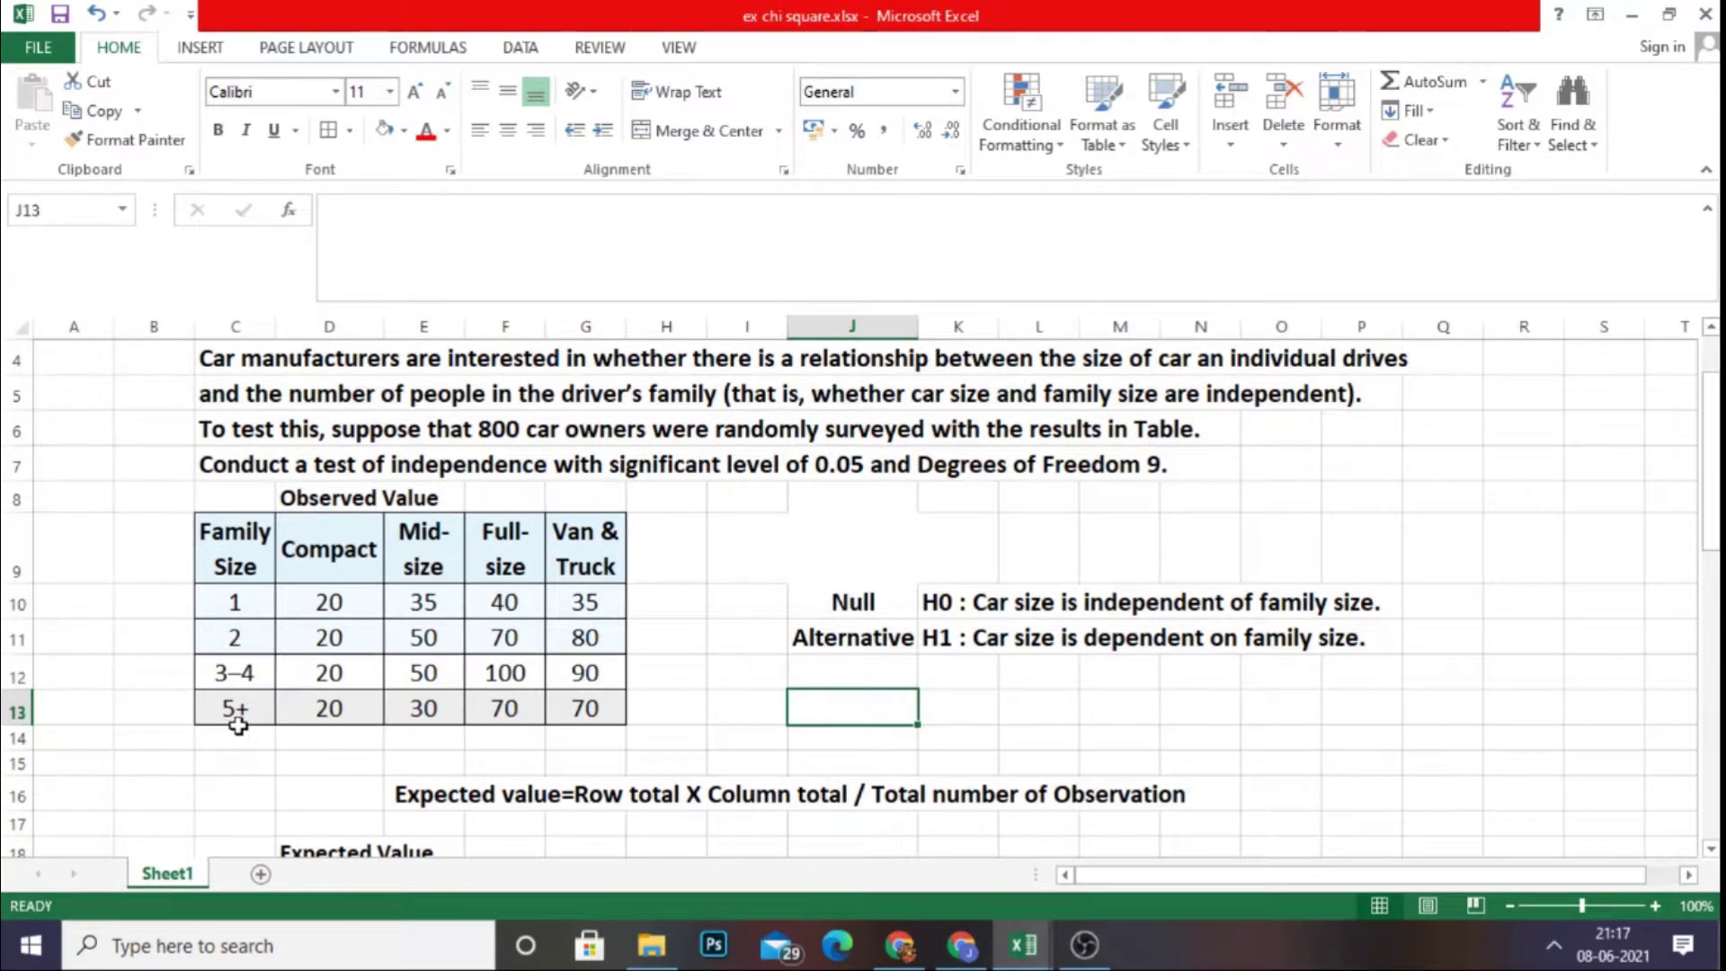
scroll(235, 720, "down", 1)
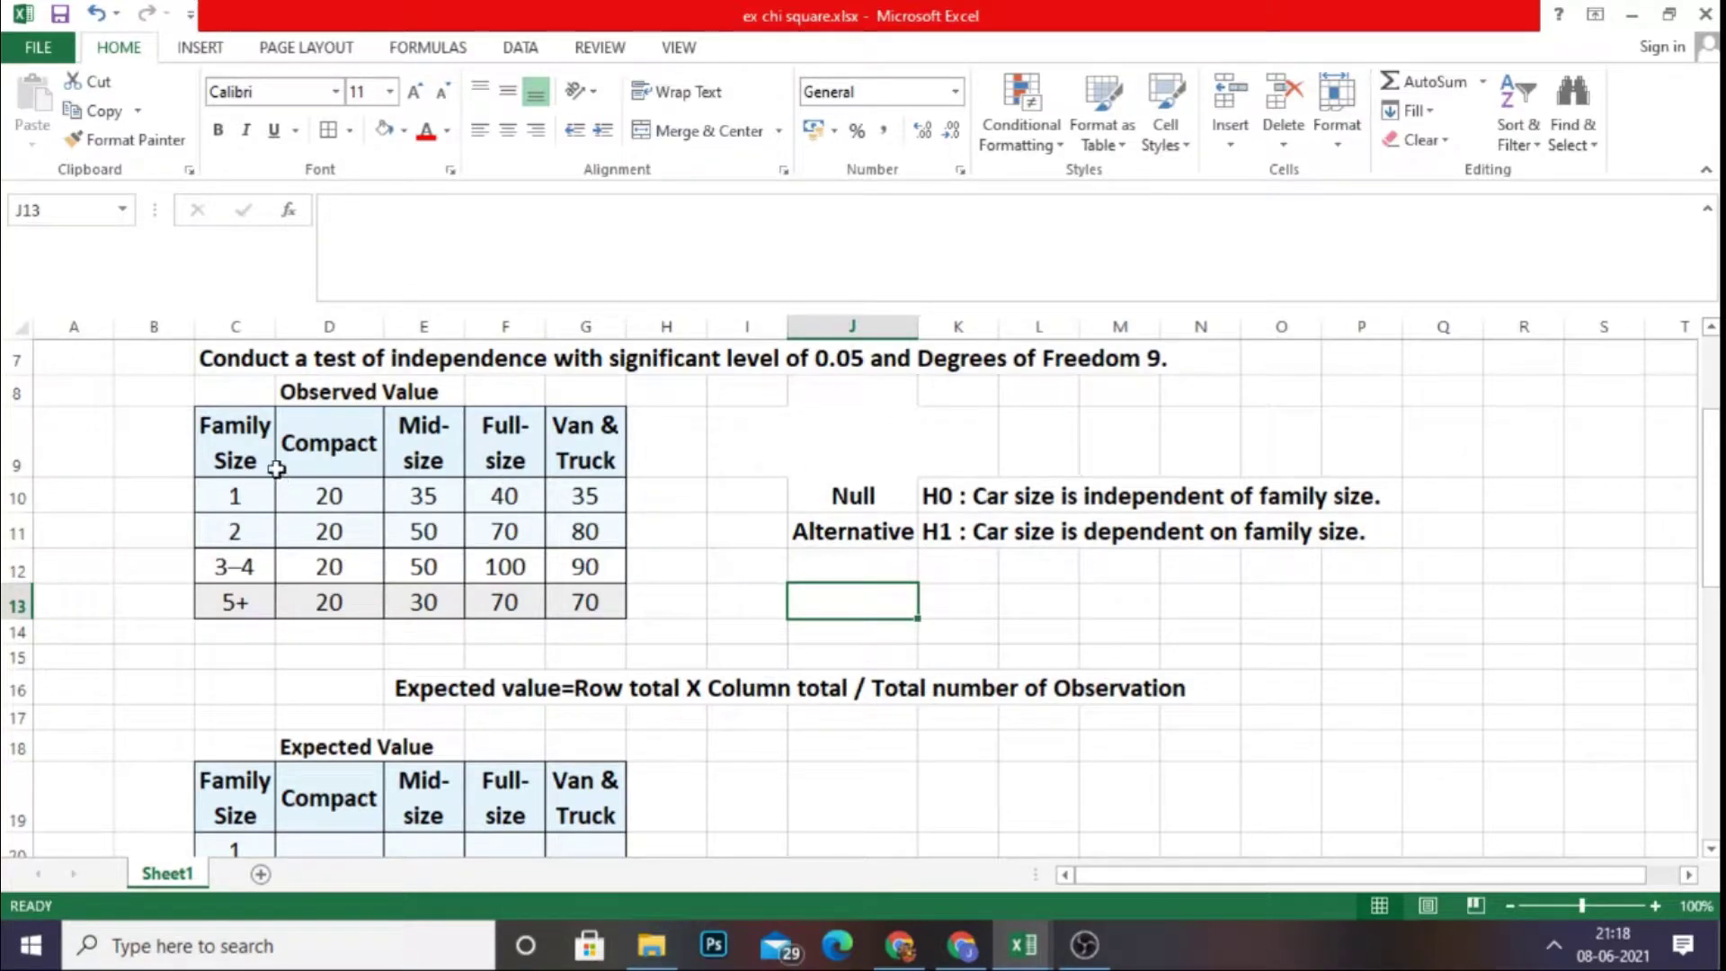
double_click(656, 439)
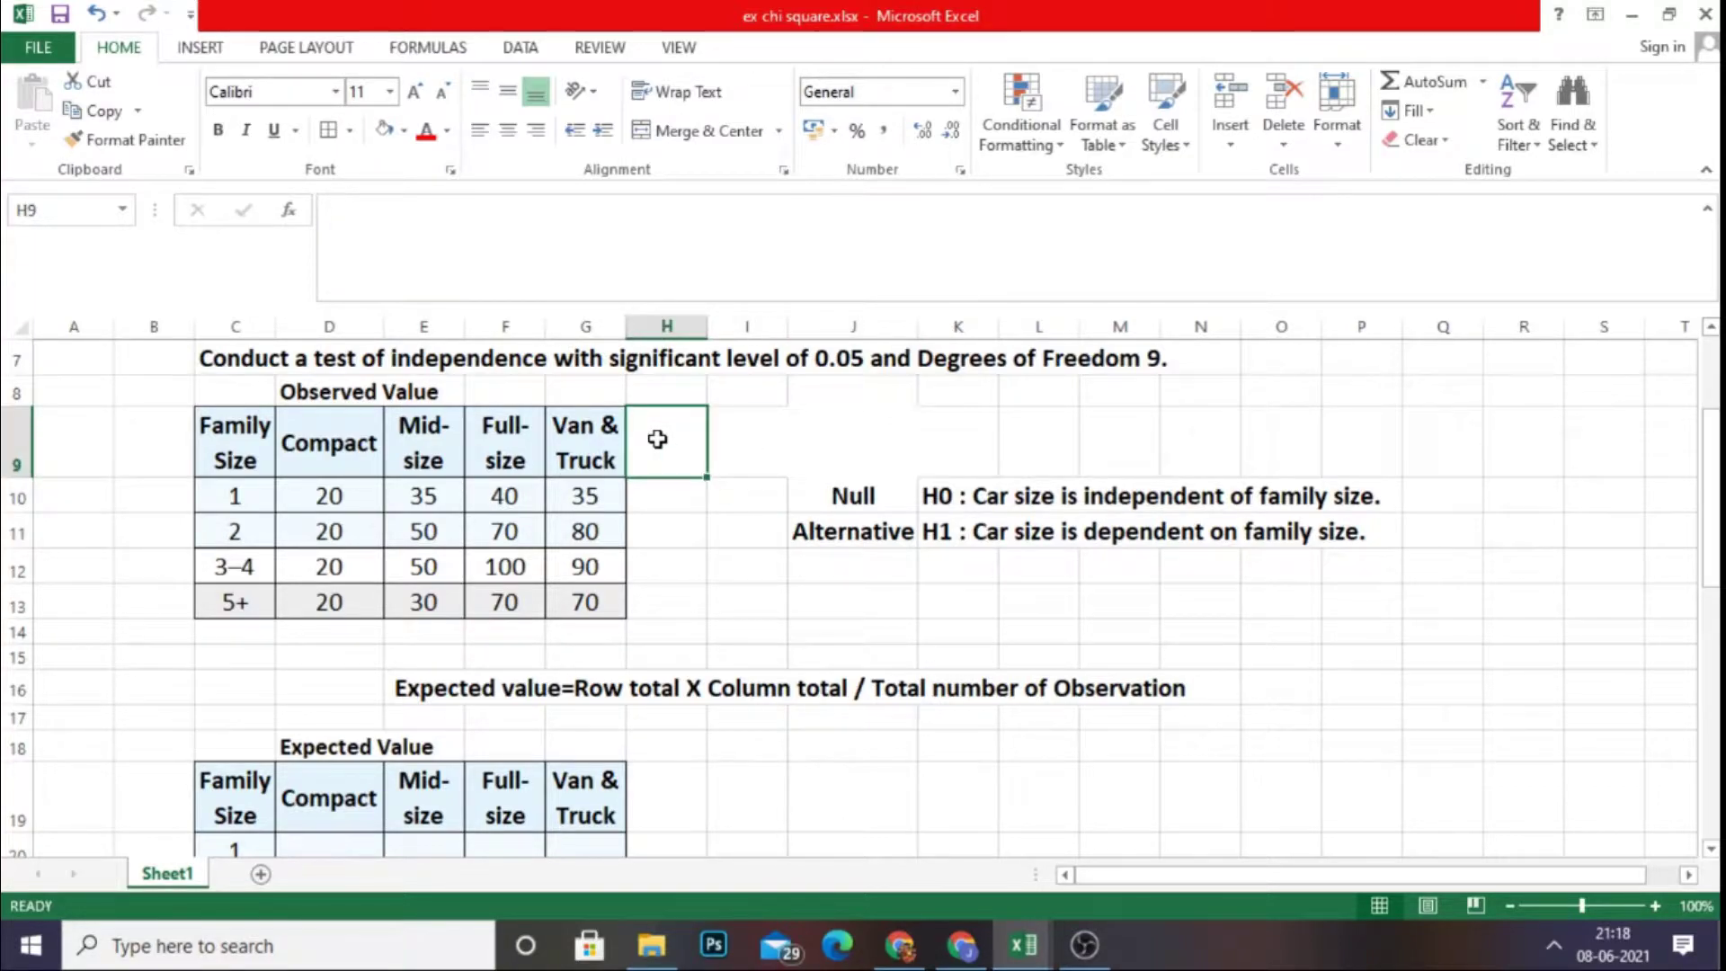
type("Total")
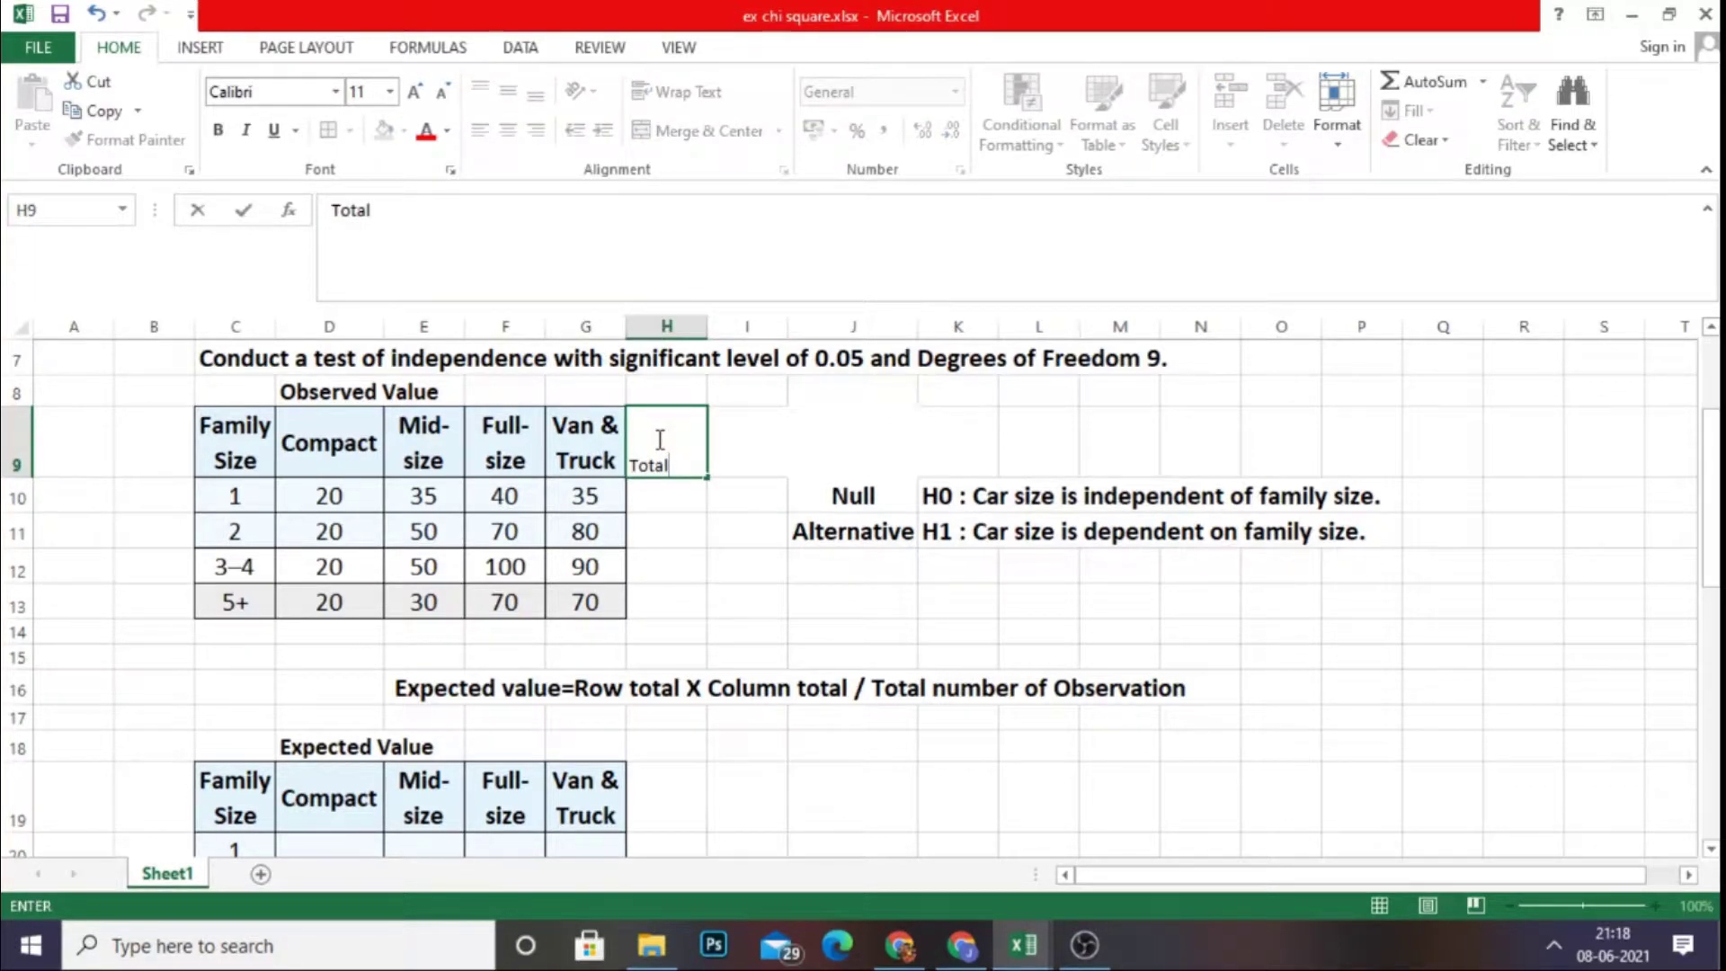
left_click(737, 522)
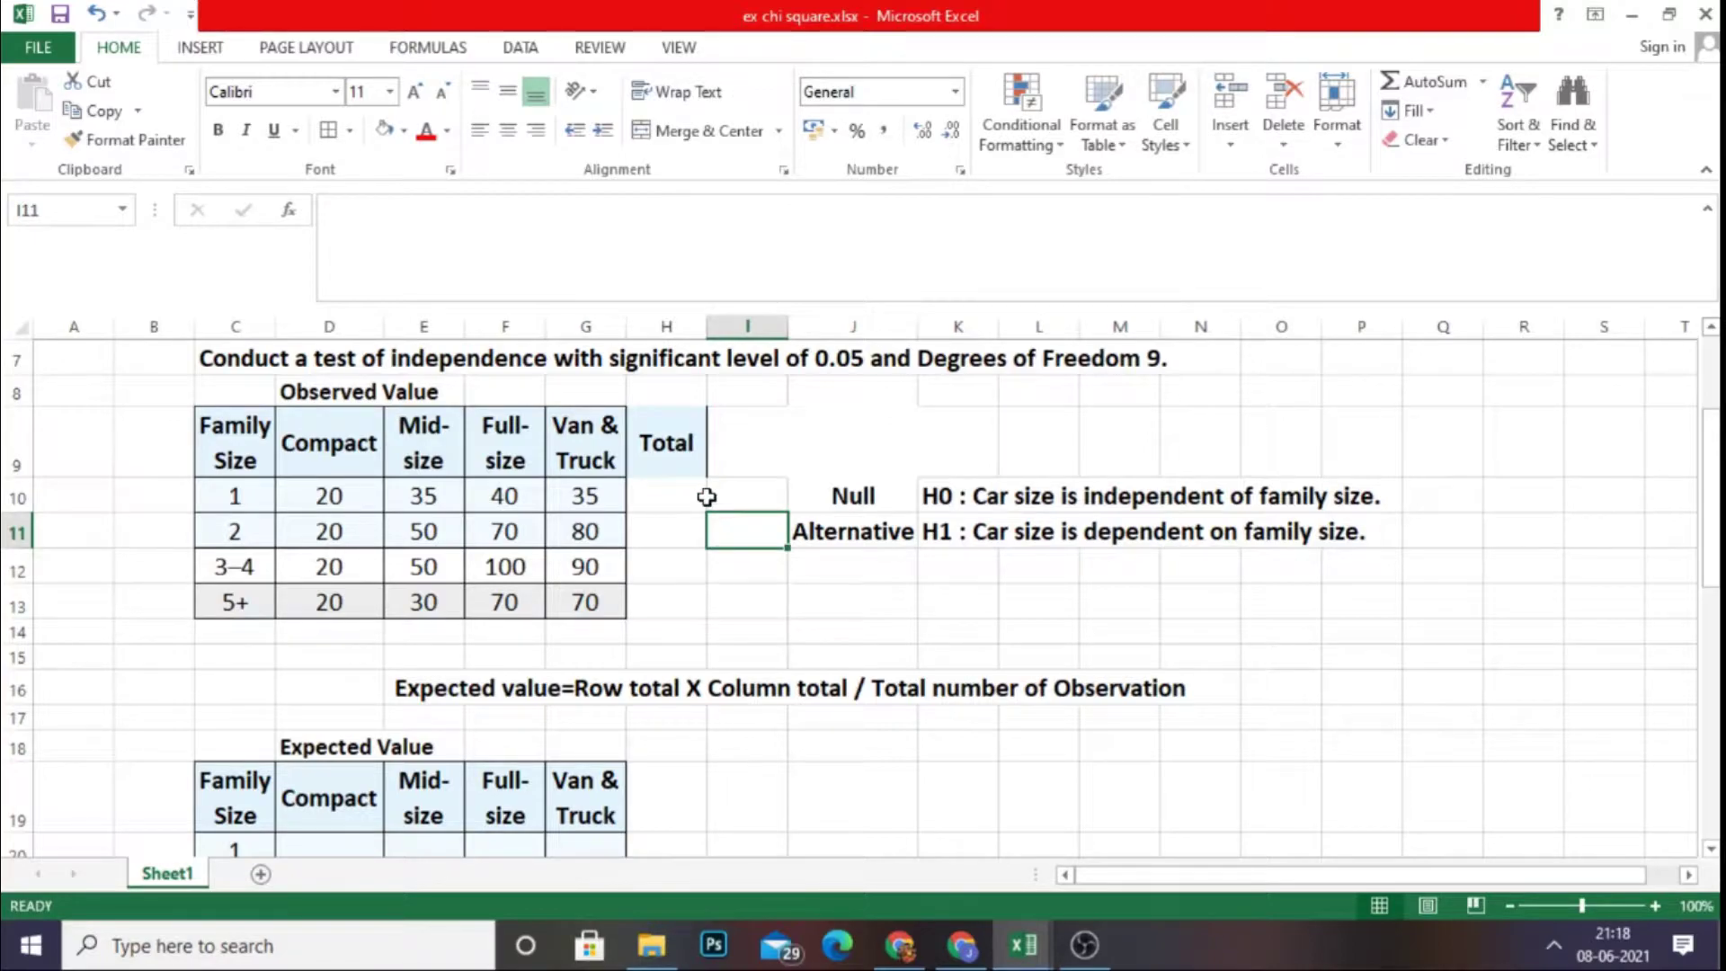
- Use AutoSum to total each family-size row of the Observed Value table (D to G) in H10:H13
left_click(650, 501)
left_click_drag(313, 500, 659, 517)
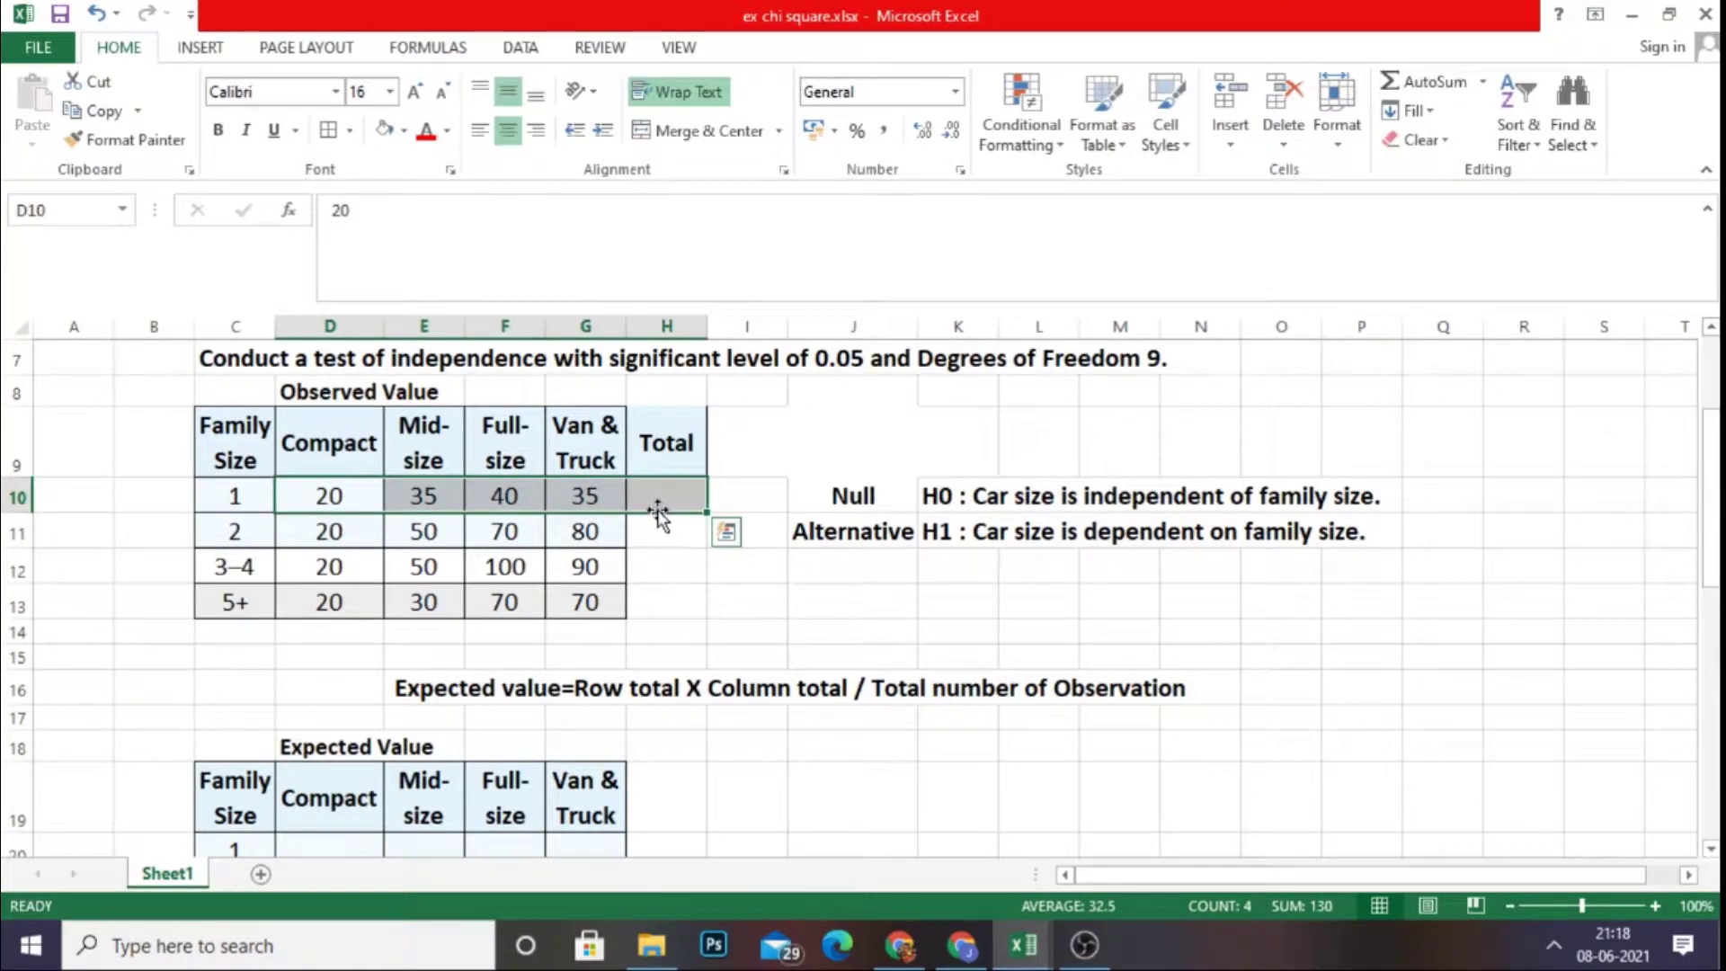
left_click(1430, 87)
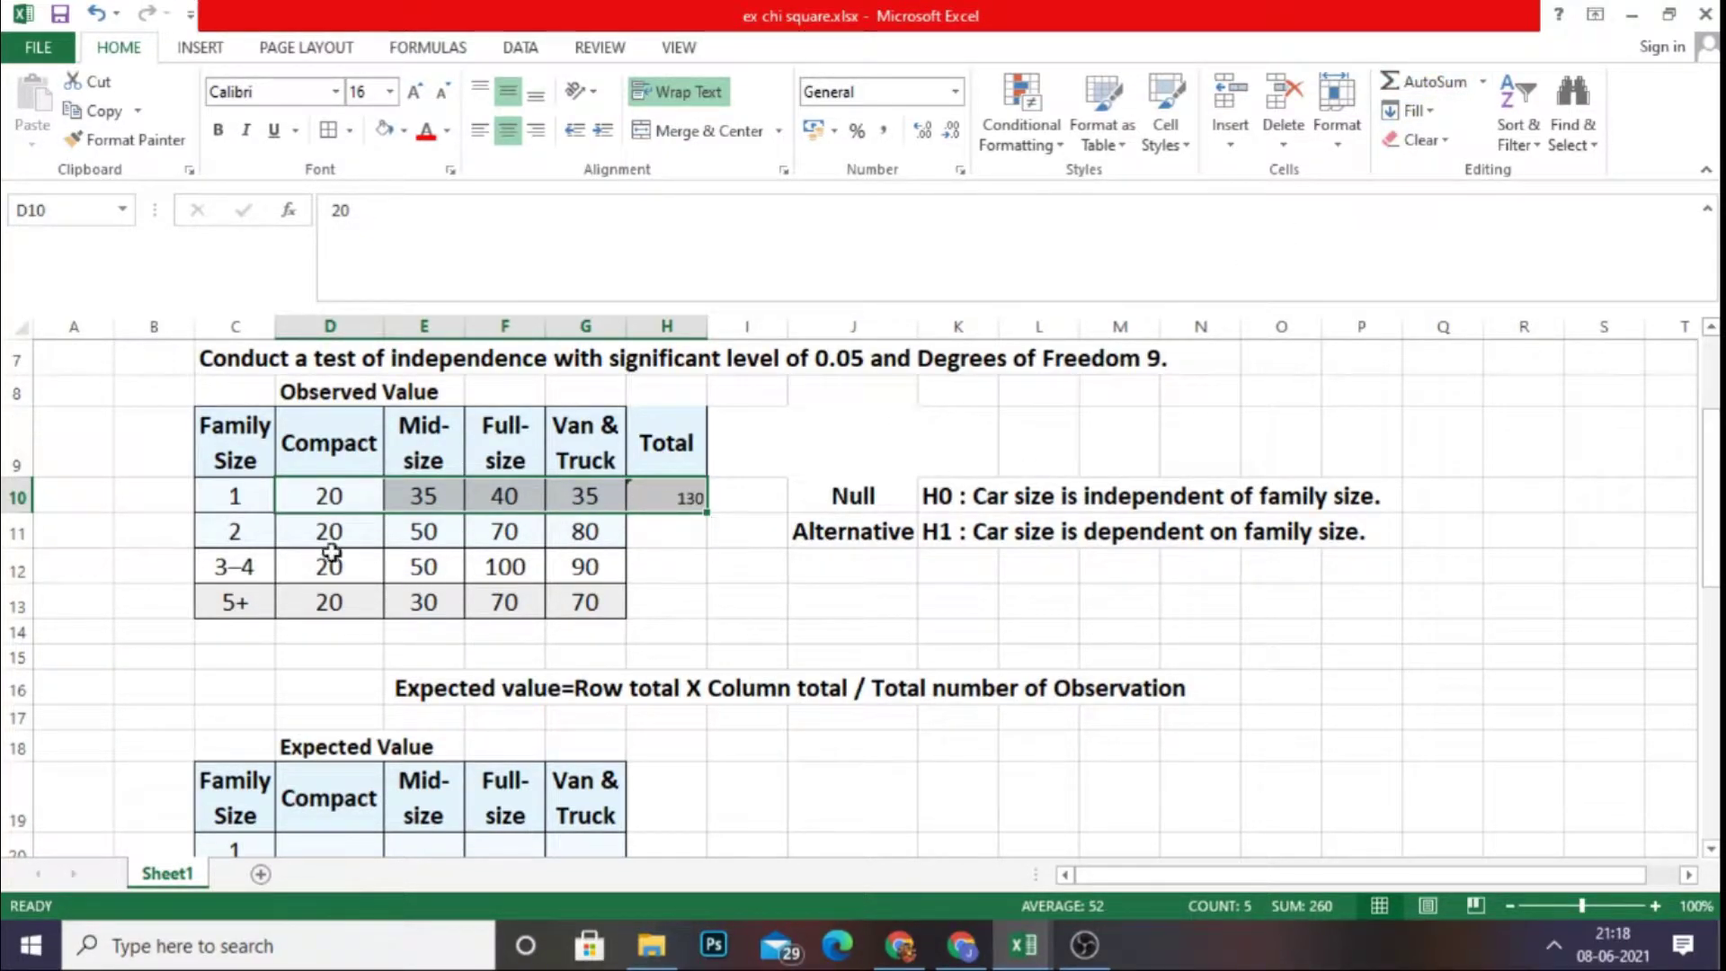
left_click_drag(329, 532, 678, 532)
left_click(1423, 84)
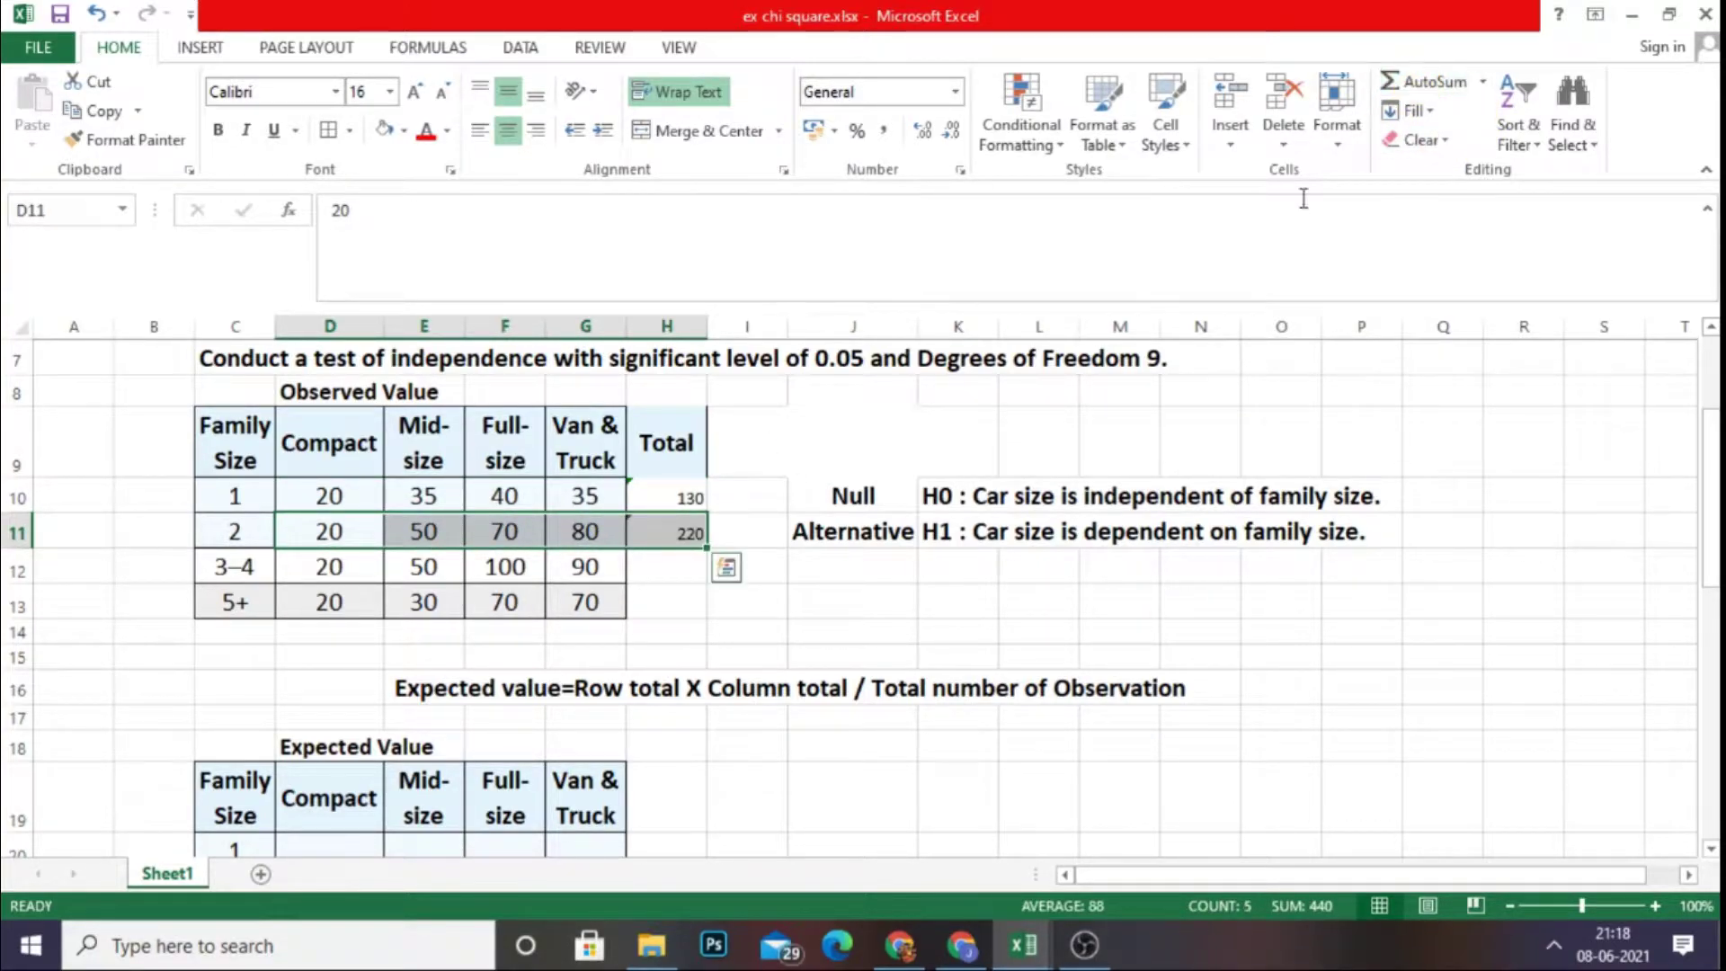
left_click_drag(329, 566, 659, 568)
left_click(1420, 81)
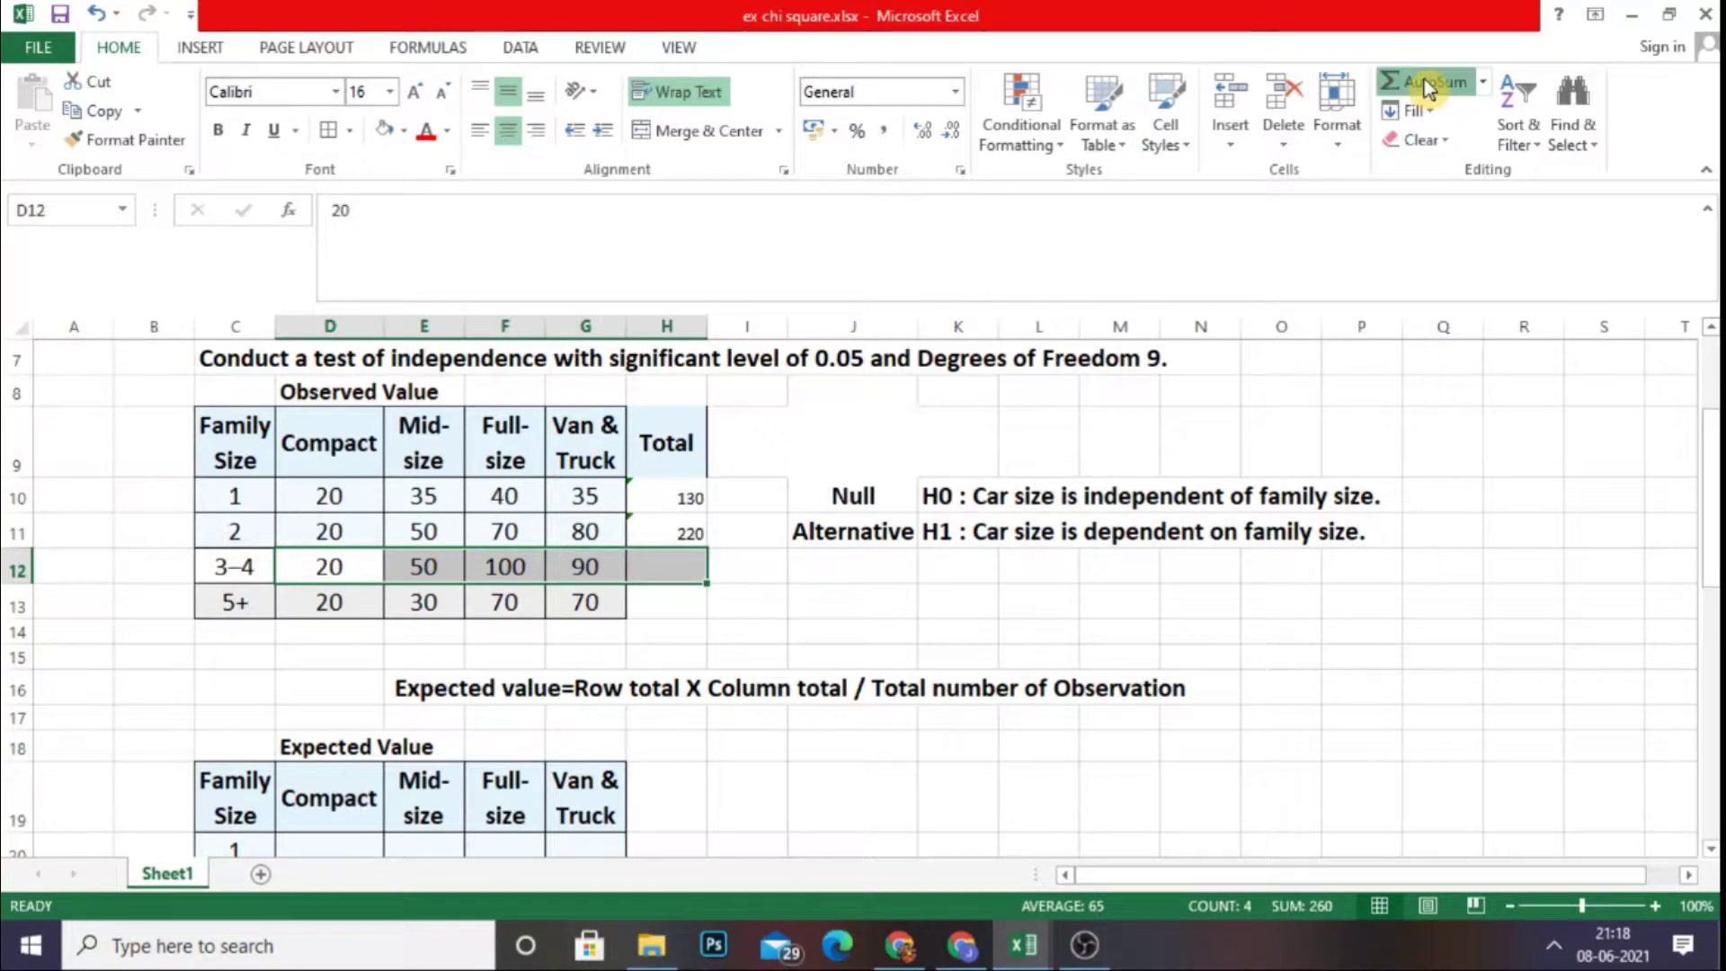
left_click_drag(308, 605, 655, 597)
left_click(1420, 82)
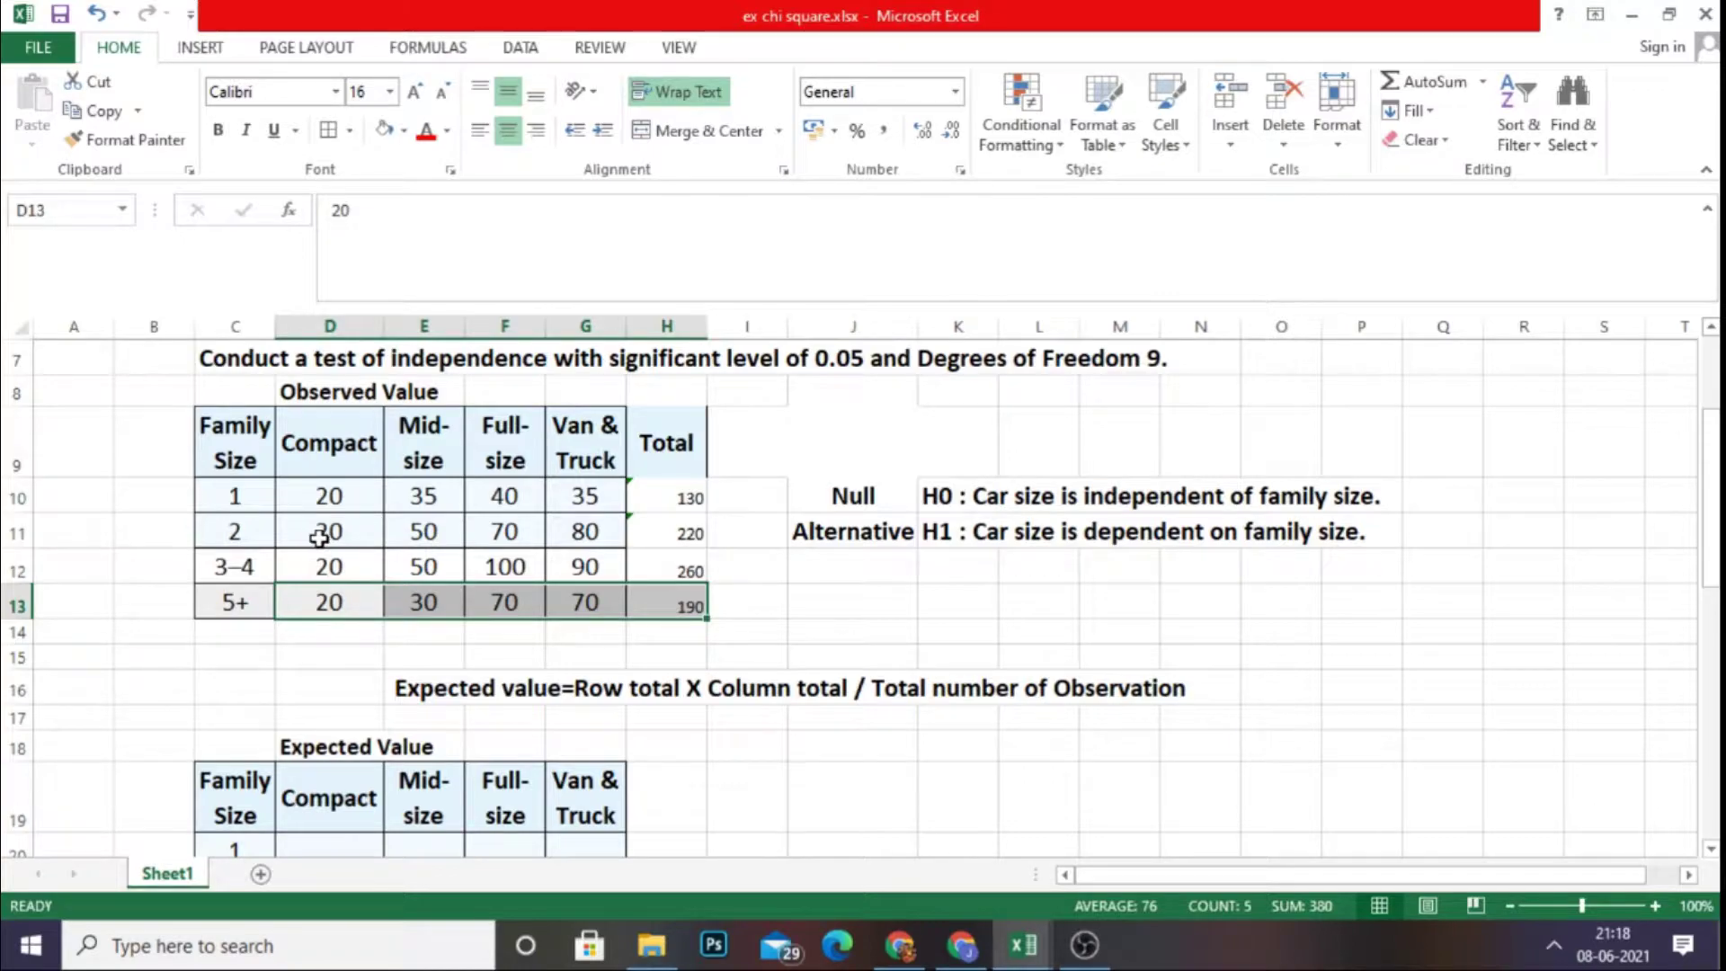
- Use AutoSum to total the Compact, Mid-size, Full-size and Van & Truck columns in D14:G14
left_click_drag(317, 497, 328, 634)
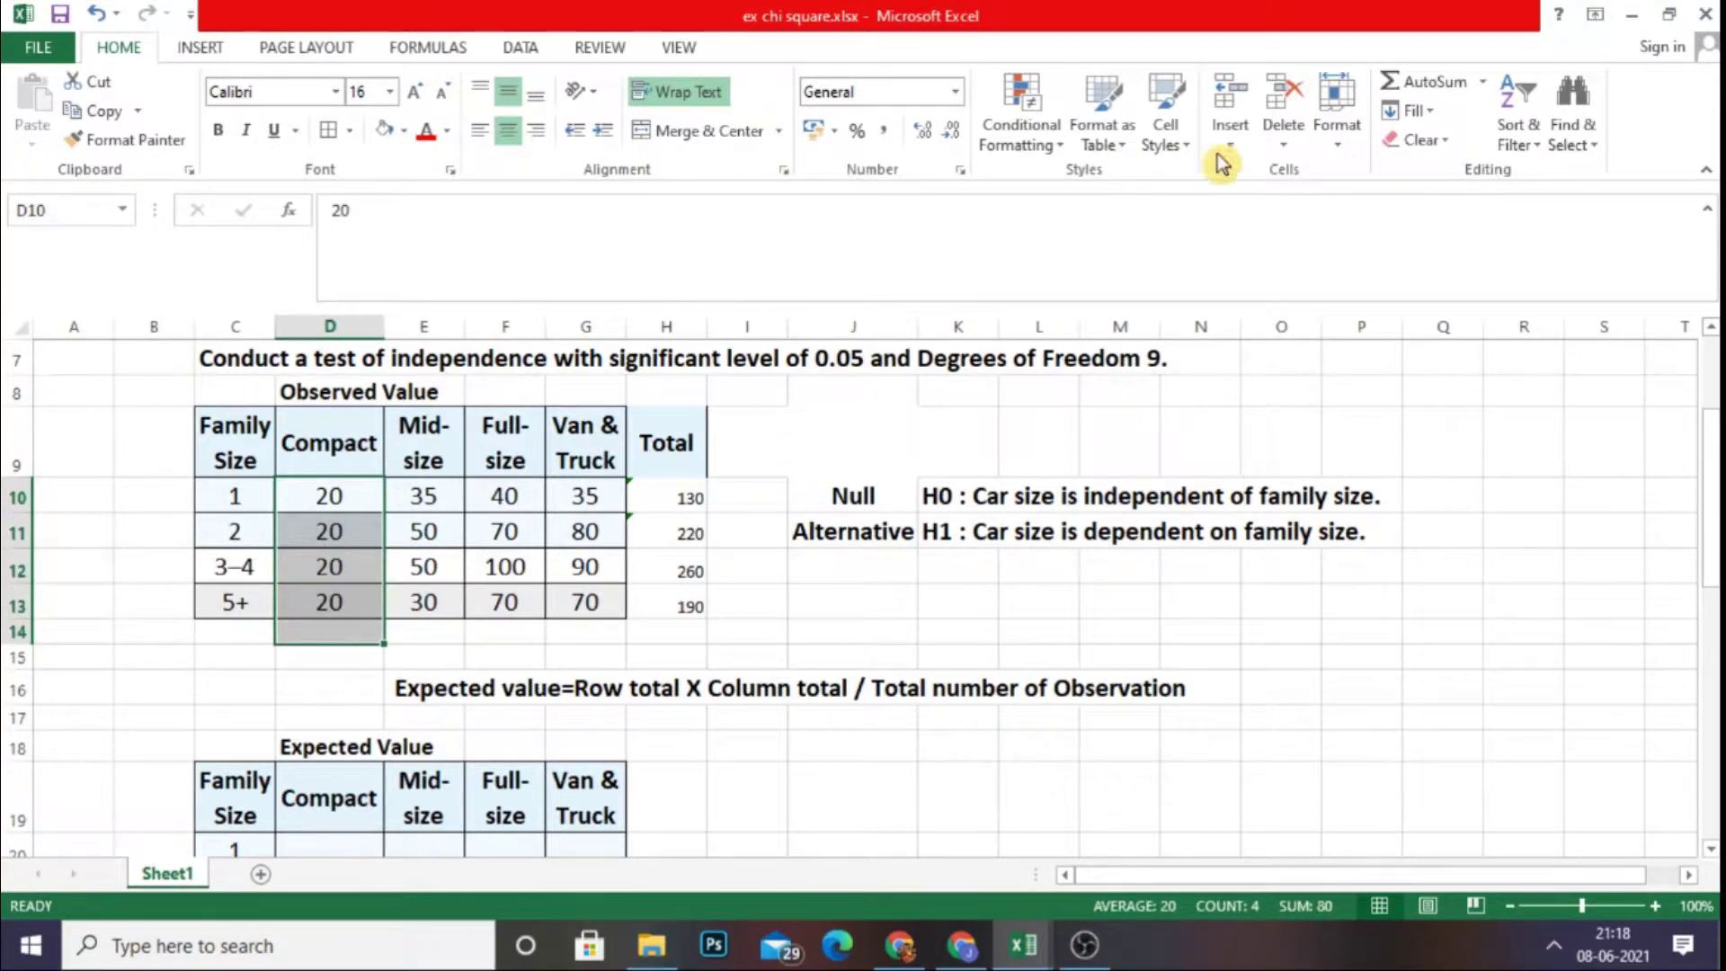
left_click(1419, 90)
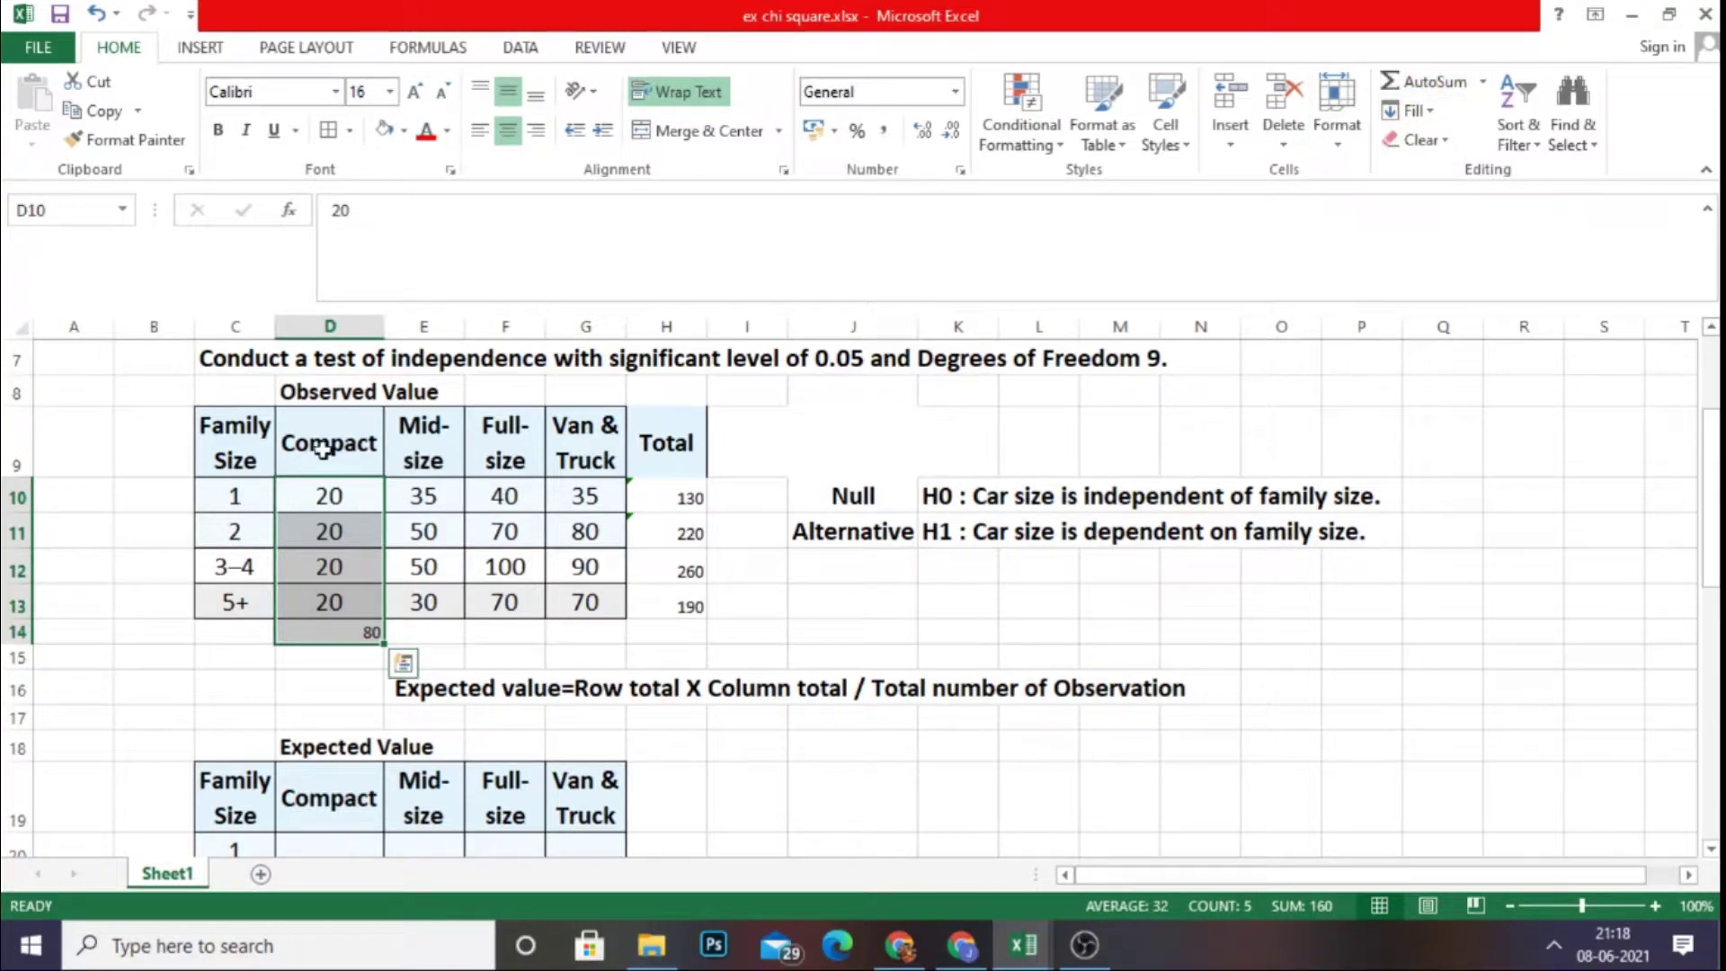
left_click_drag(432, 495, 423, 622)
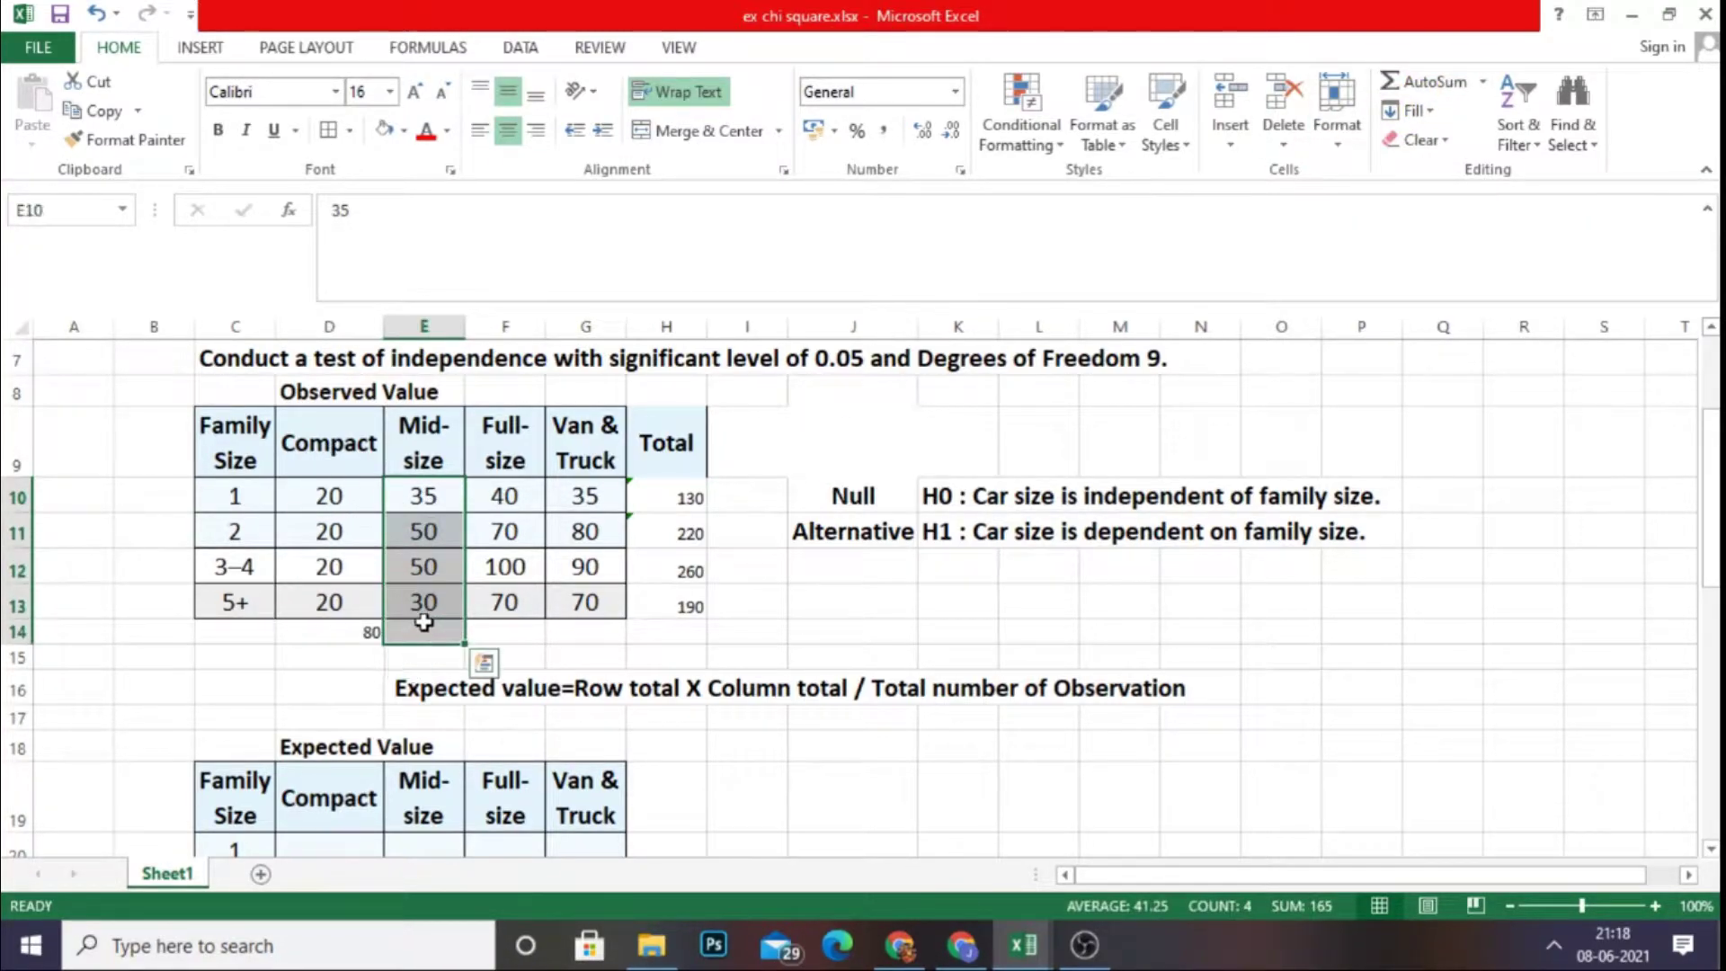
left_click(1422, 98)
left_click_drag(507, 494, 494, 632)
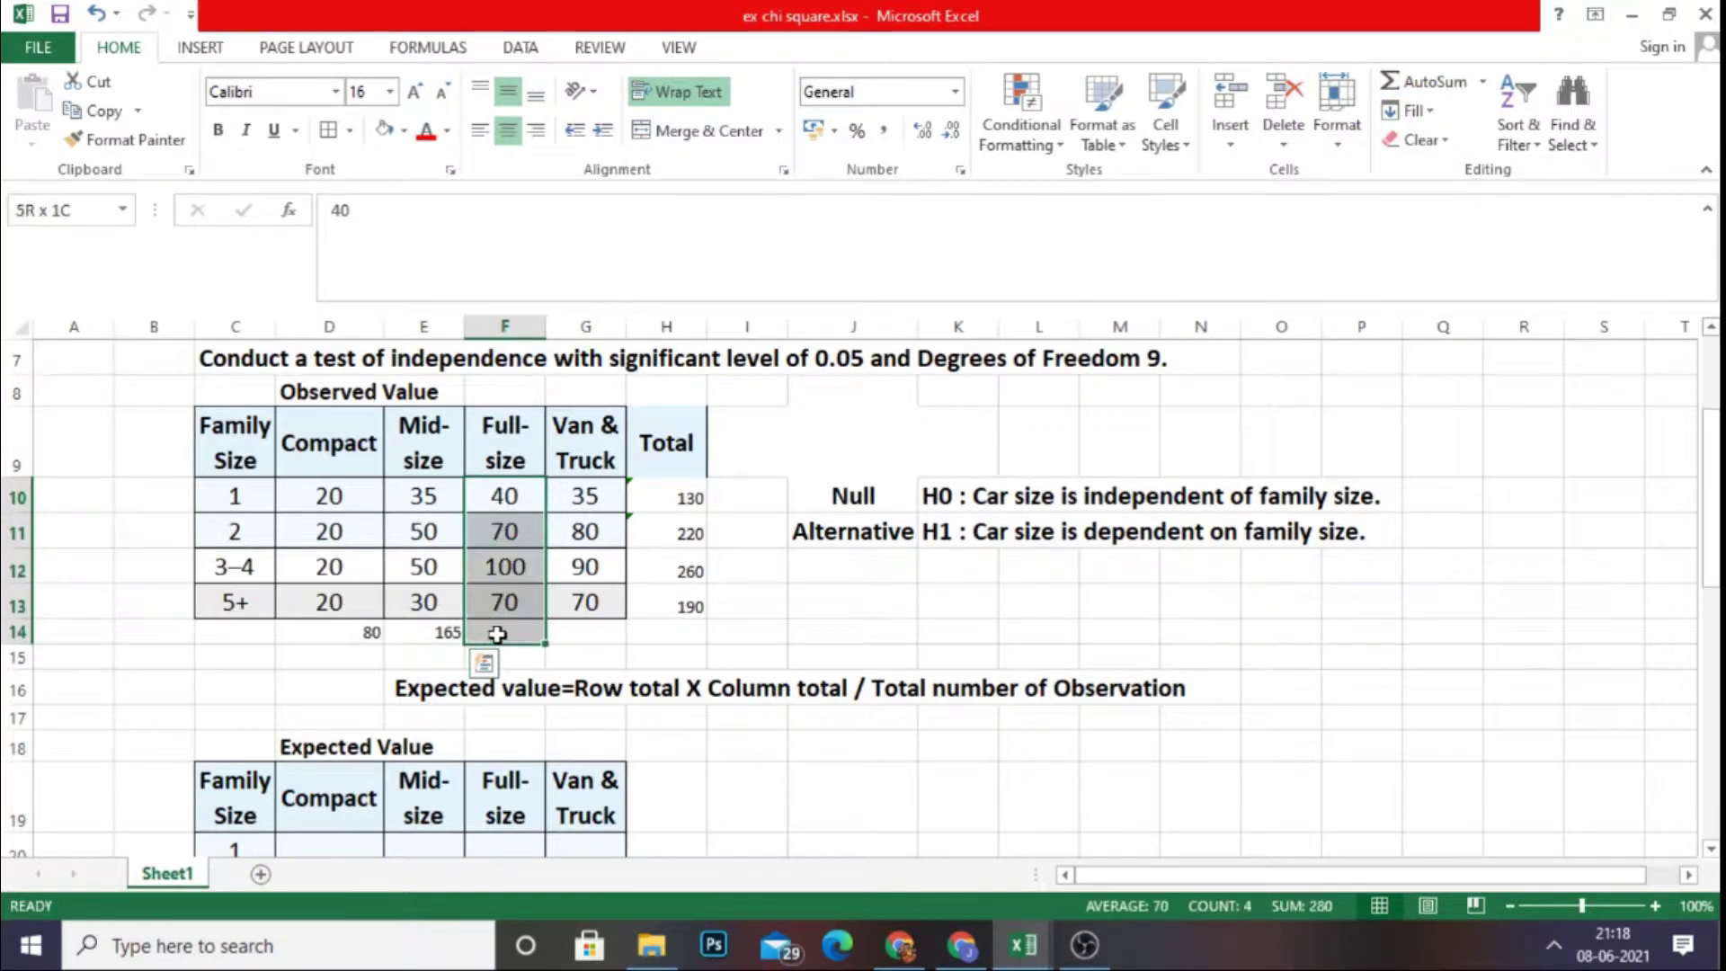
left_click(1432, 95)
left_click_drag(585, 497, 584, 632)
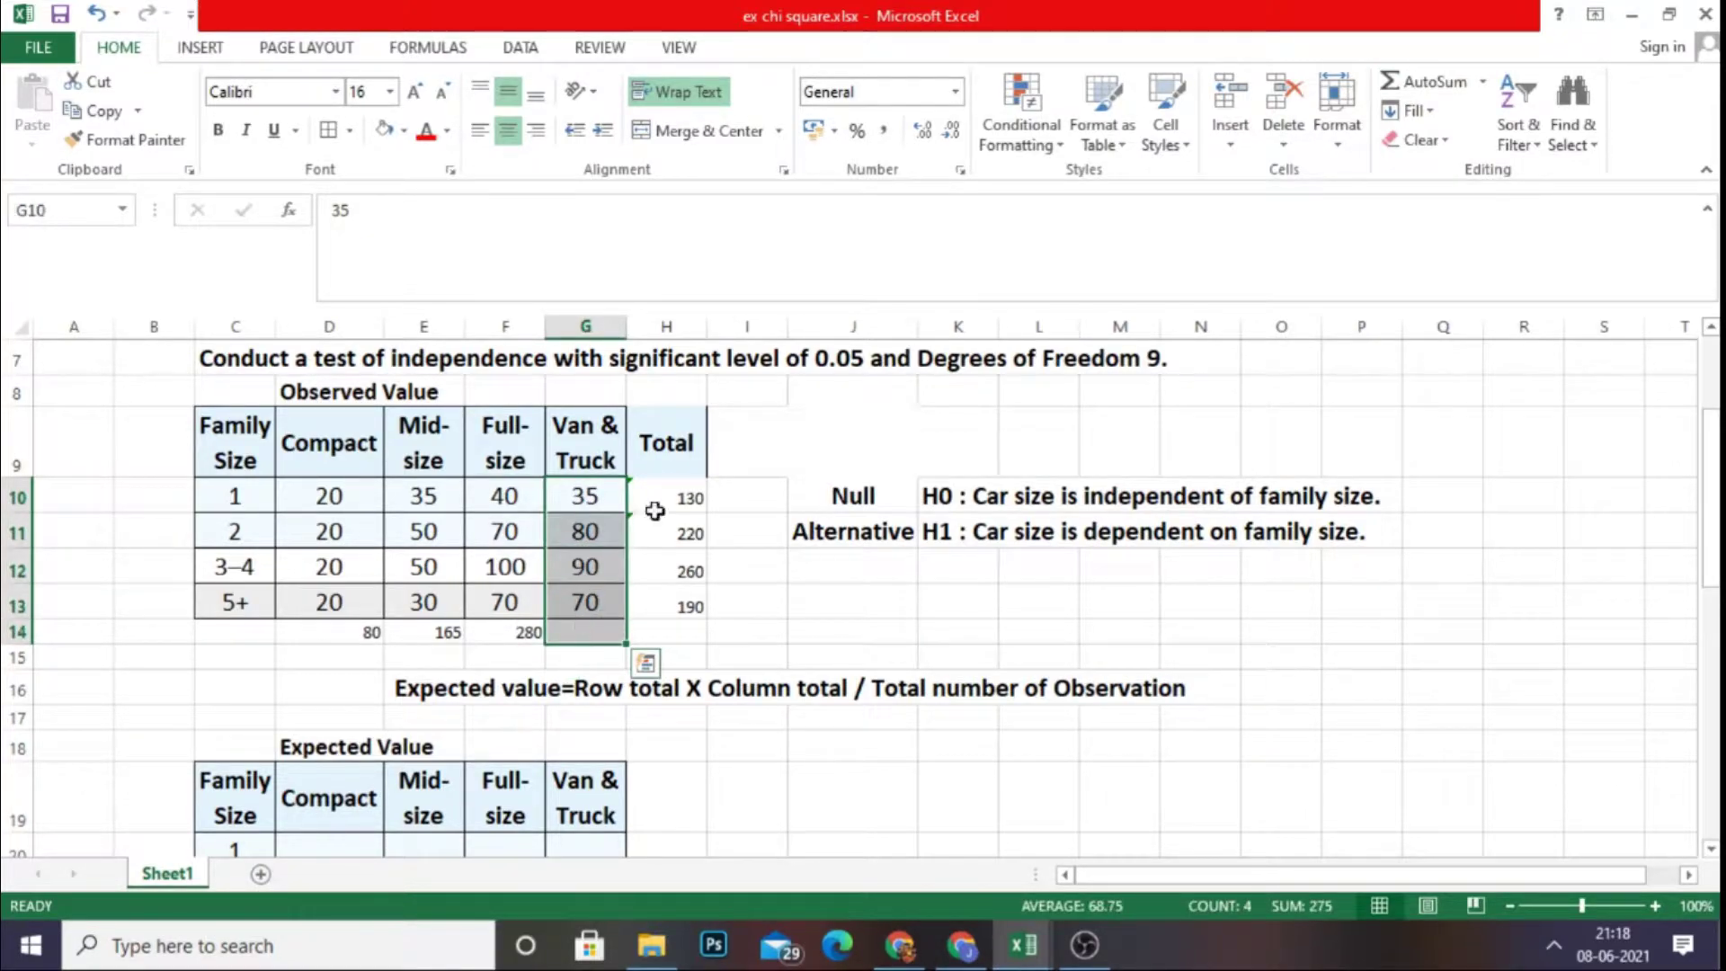
left_click(1432, 84)
- Sum the row totals H10:H13 into a grand total in H14
left_click_drag(666, 494, 659, 629)
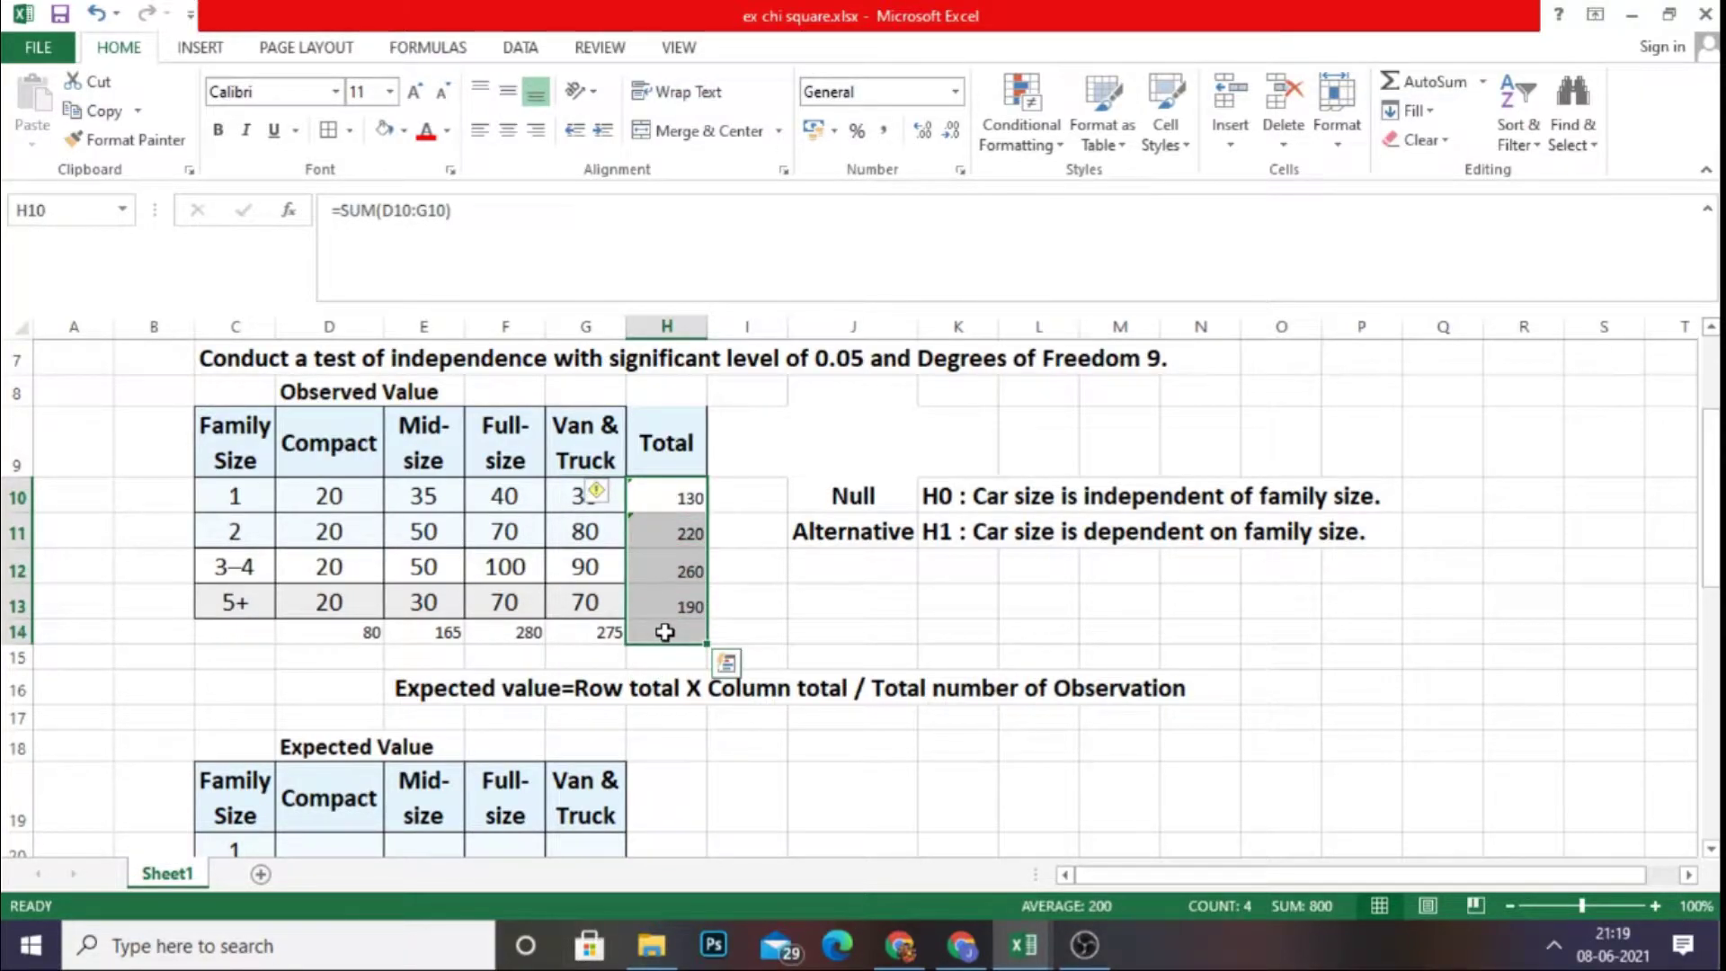
left_click(665, 633)
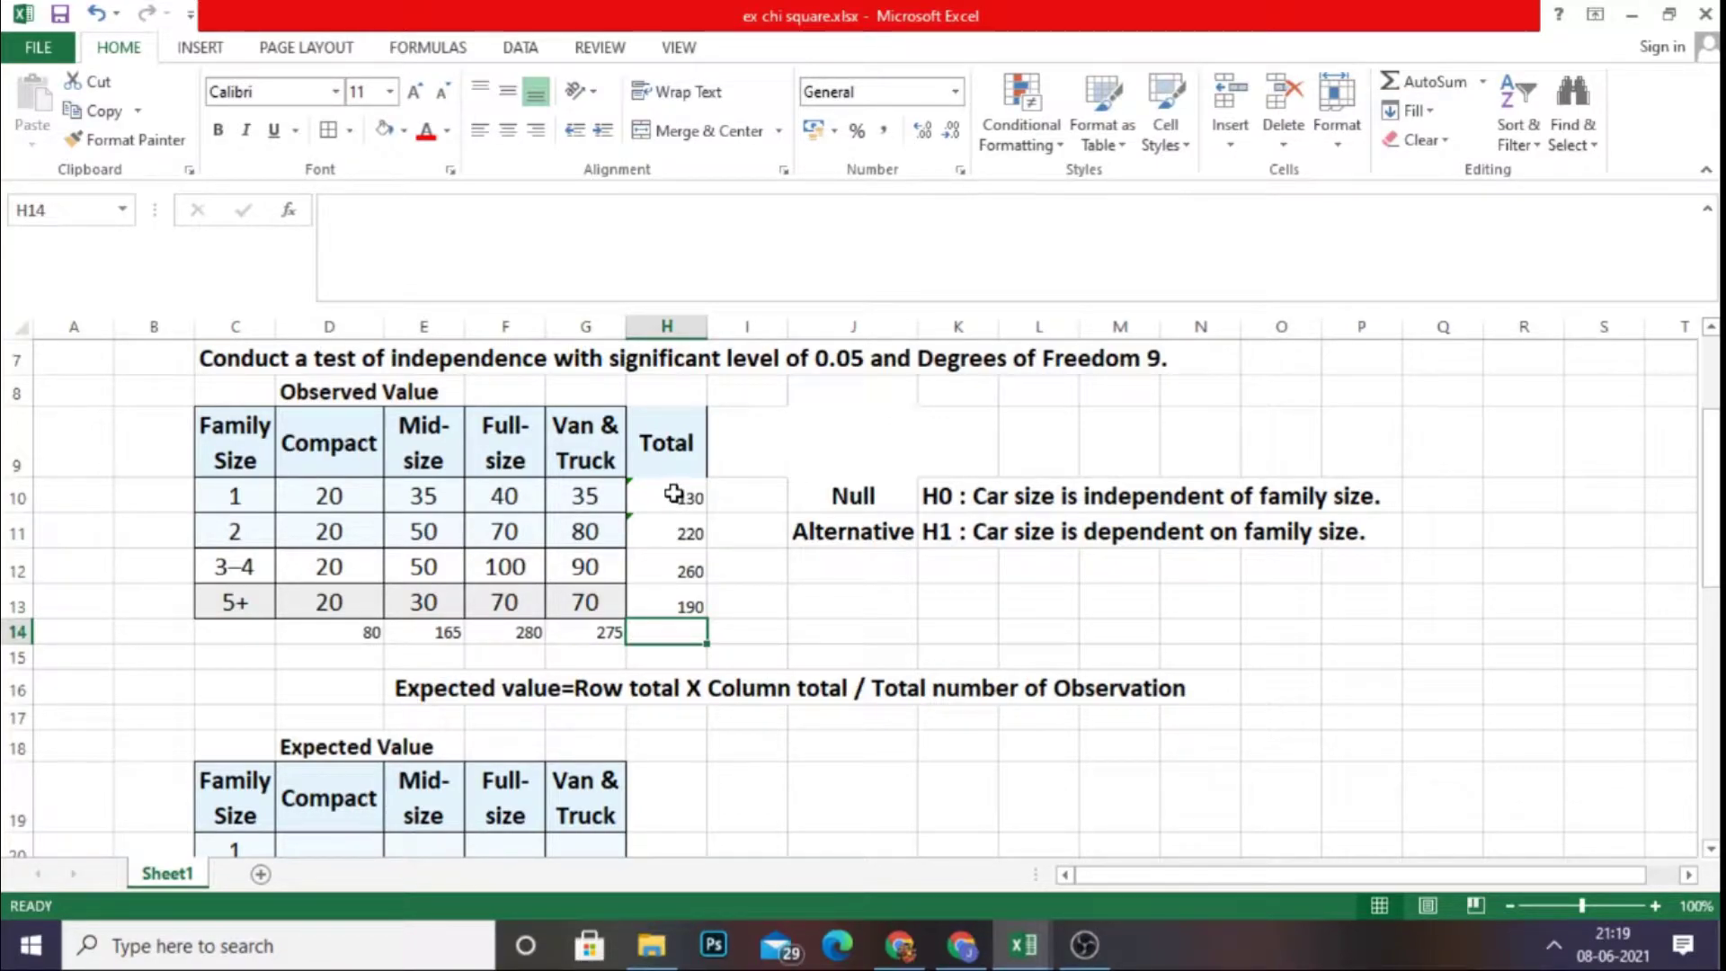
left_click_drag(670, 491, 663, 629)
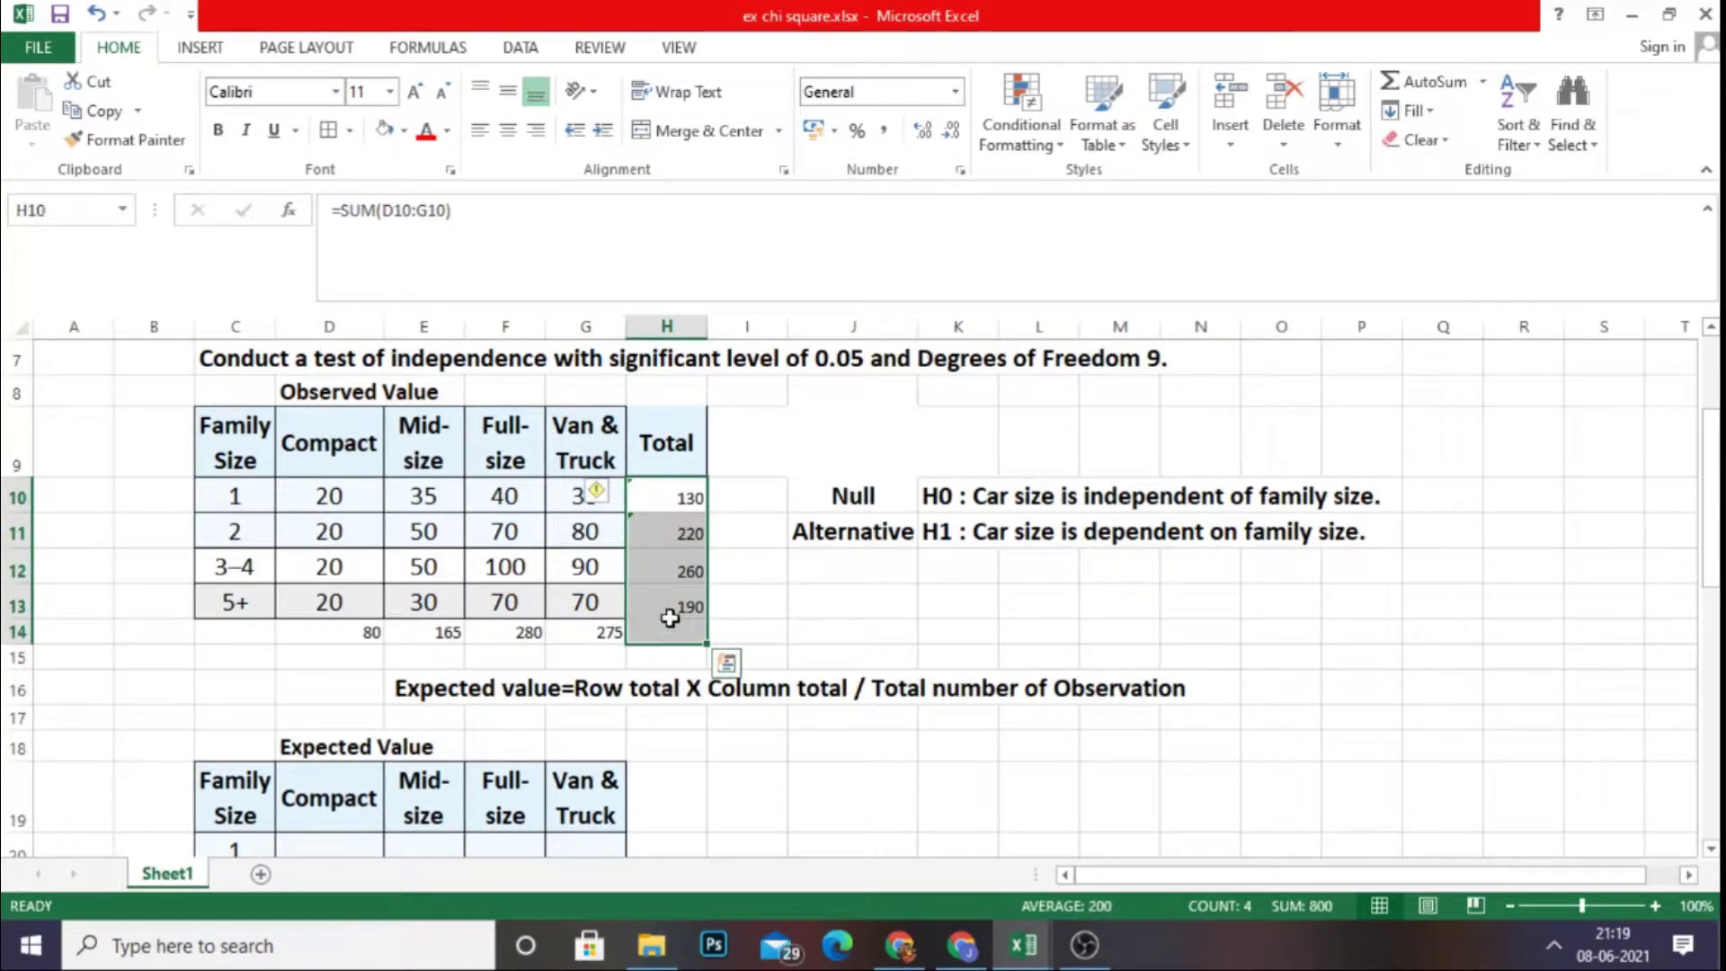
left_click(1425, 86)
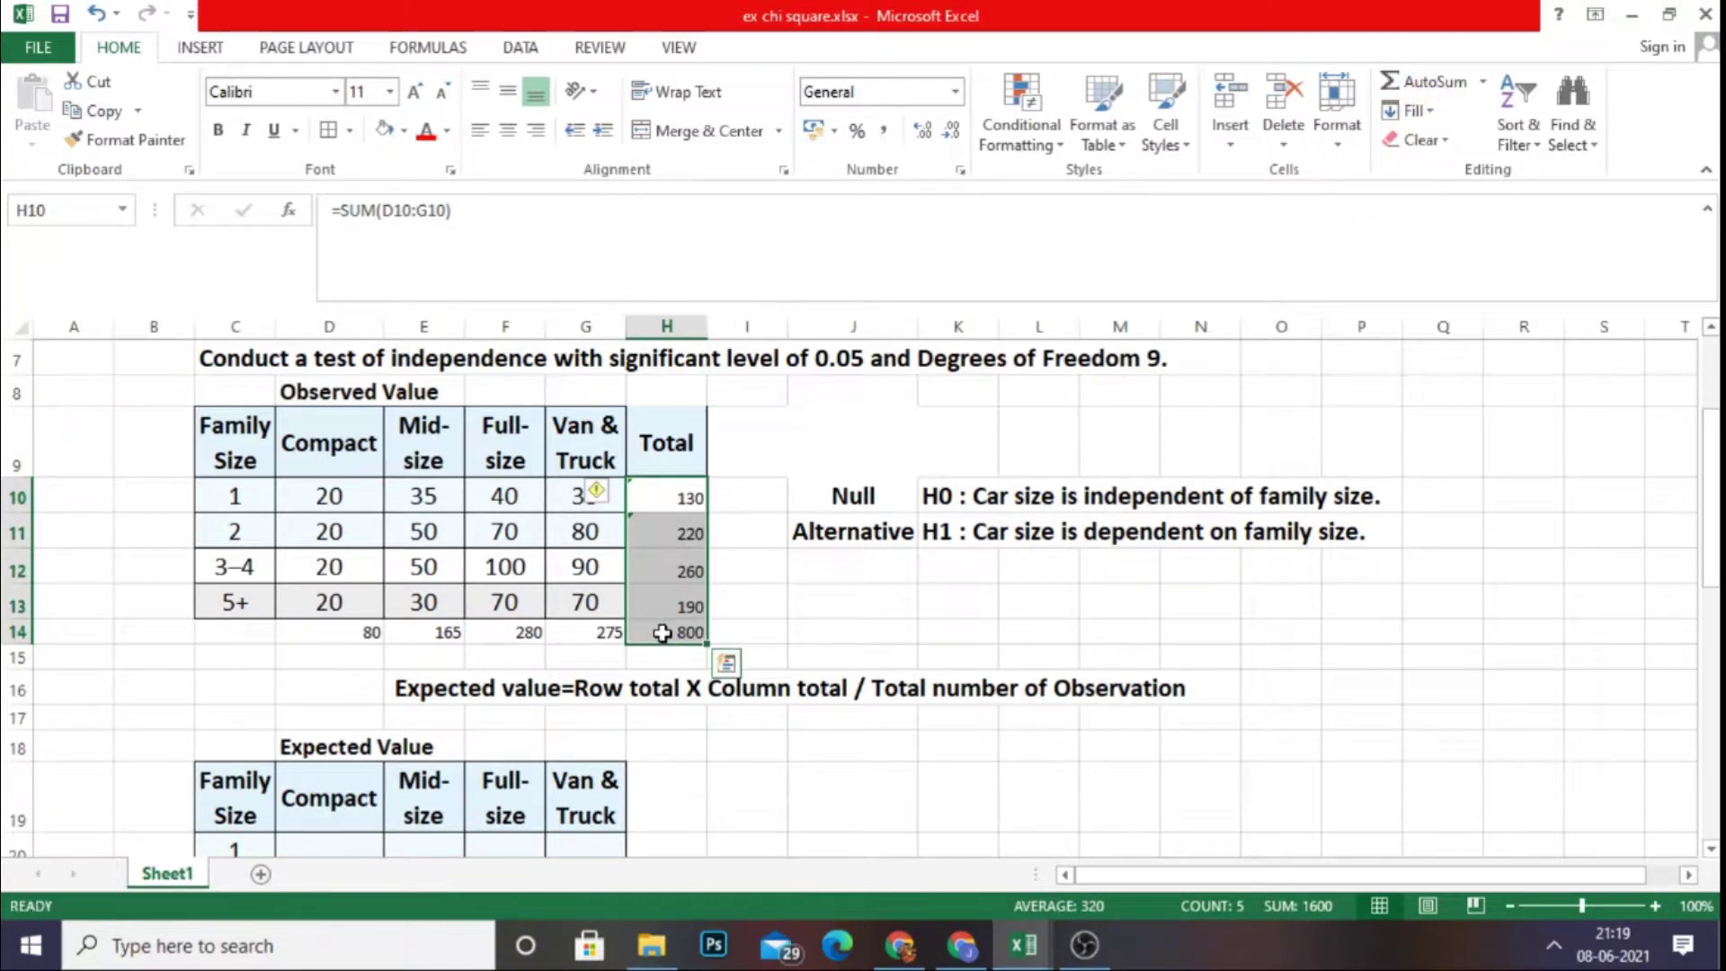
left_click(662, 633)
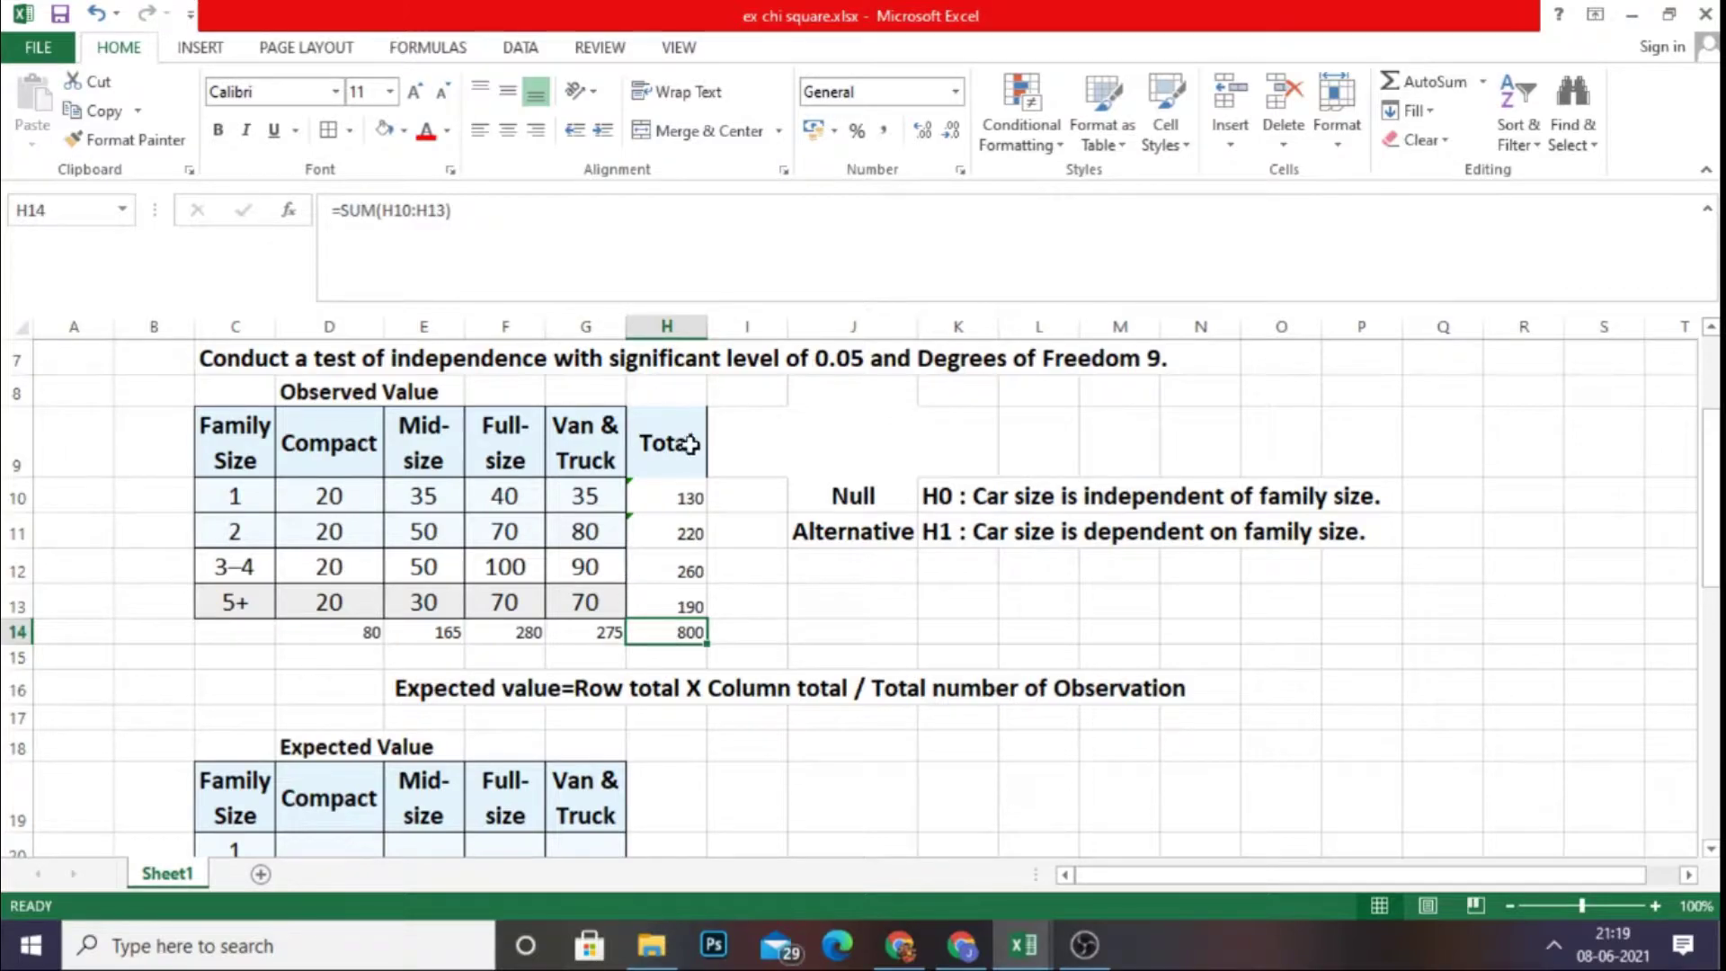
- Add borders to the Total column H9:H14 and make the grand total in H14 bold
left_click_drag(670, 446, 672, 625)
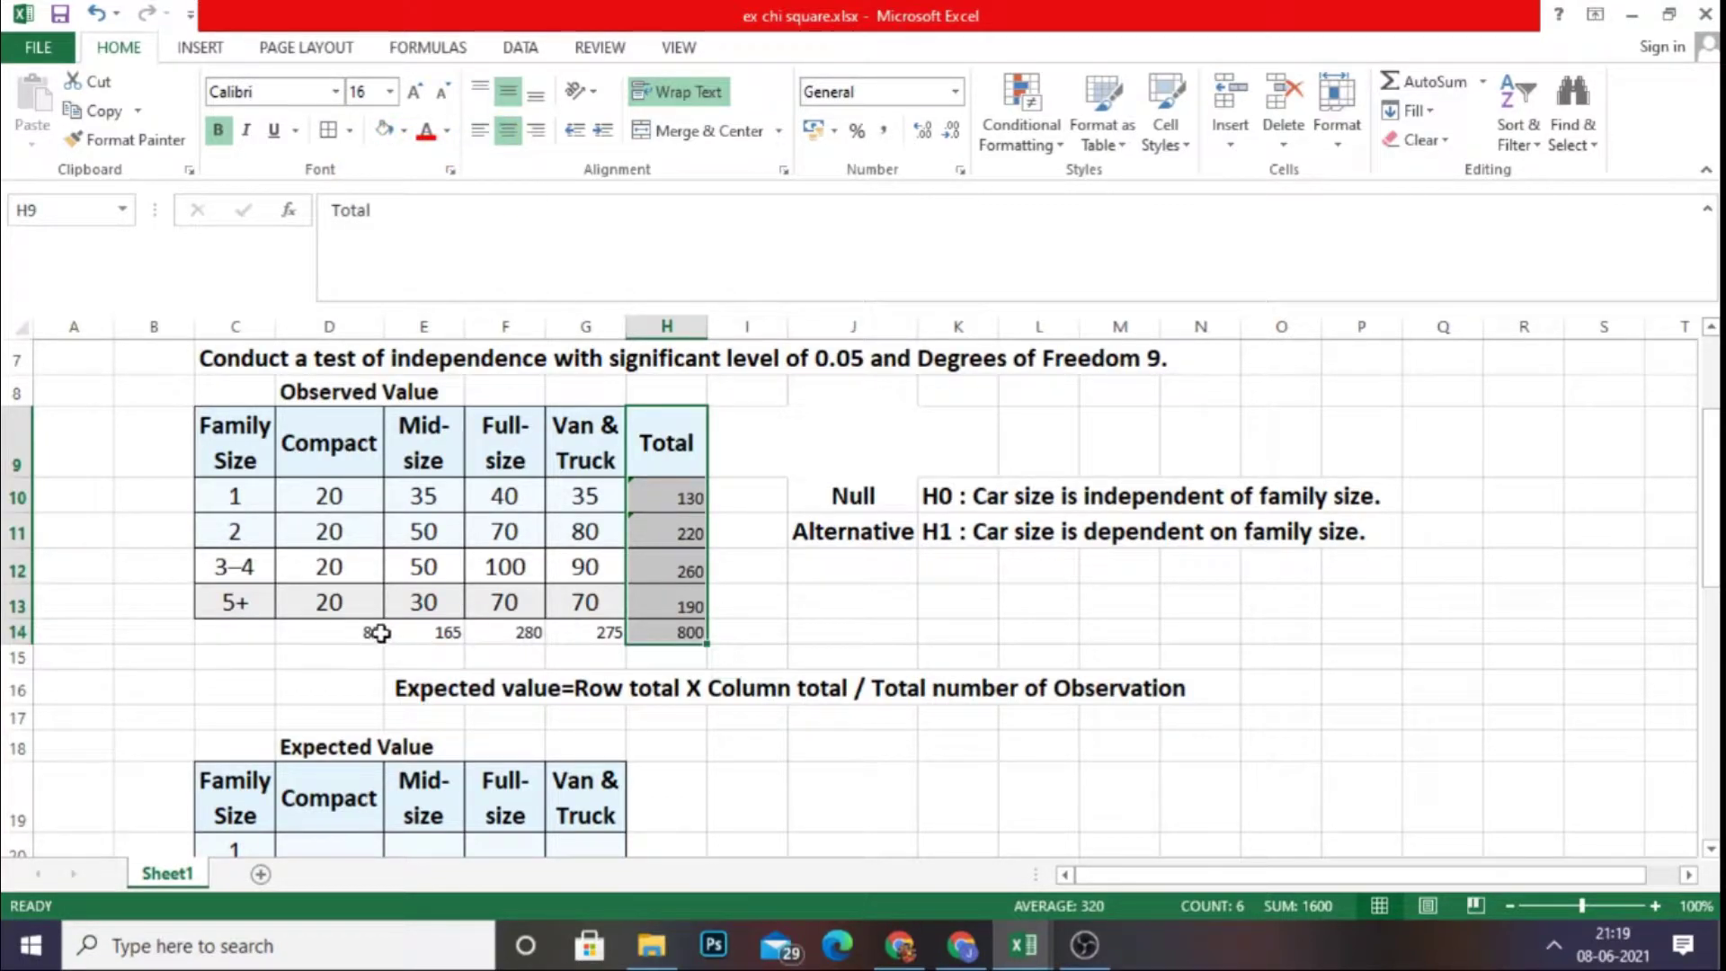
left_click_drag(337, 632, 642, 631)
left_click(669, 632)
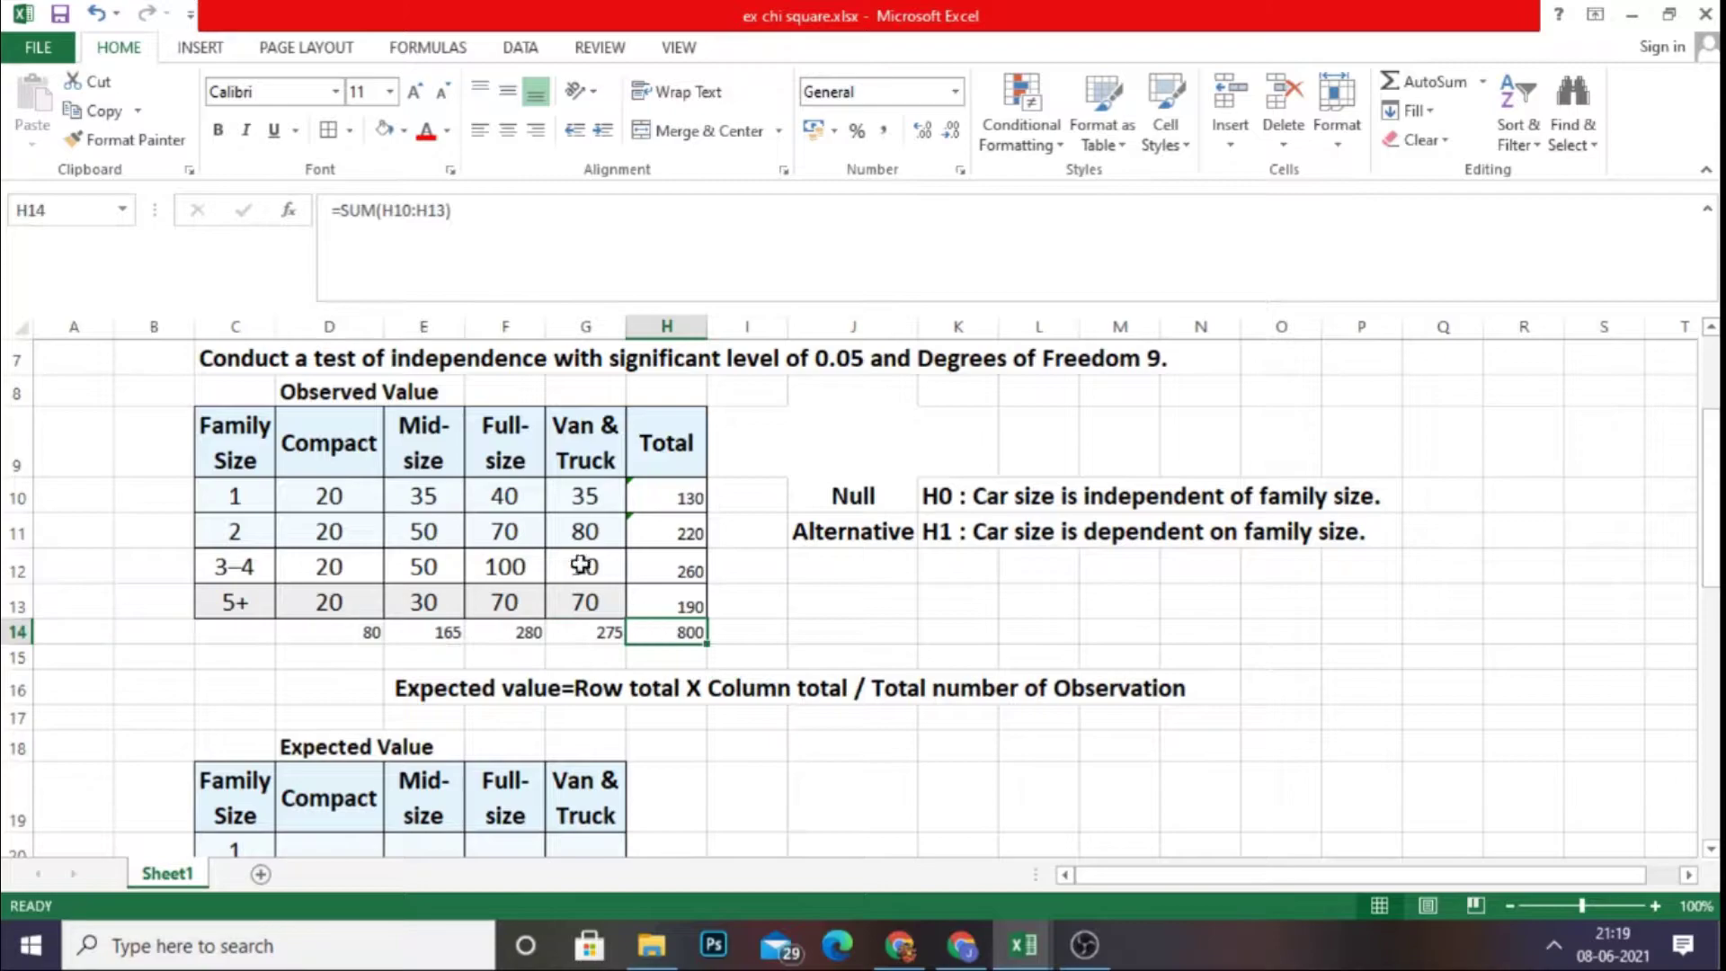
left_click(219, 133)
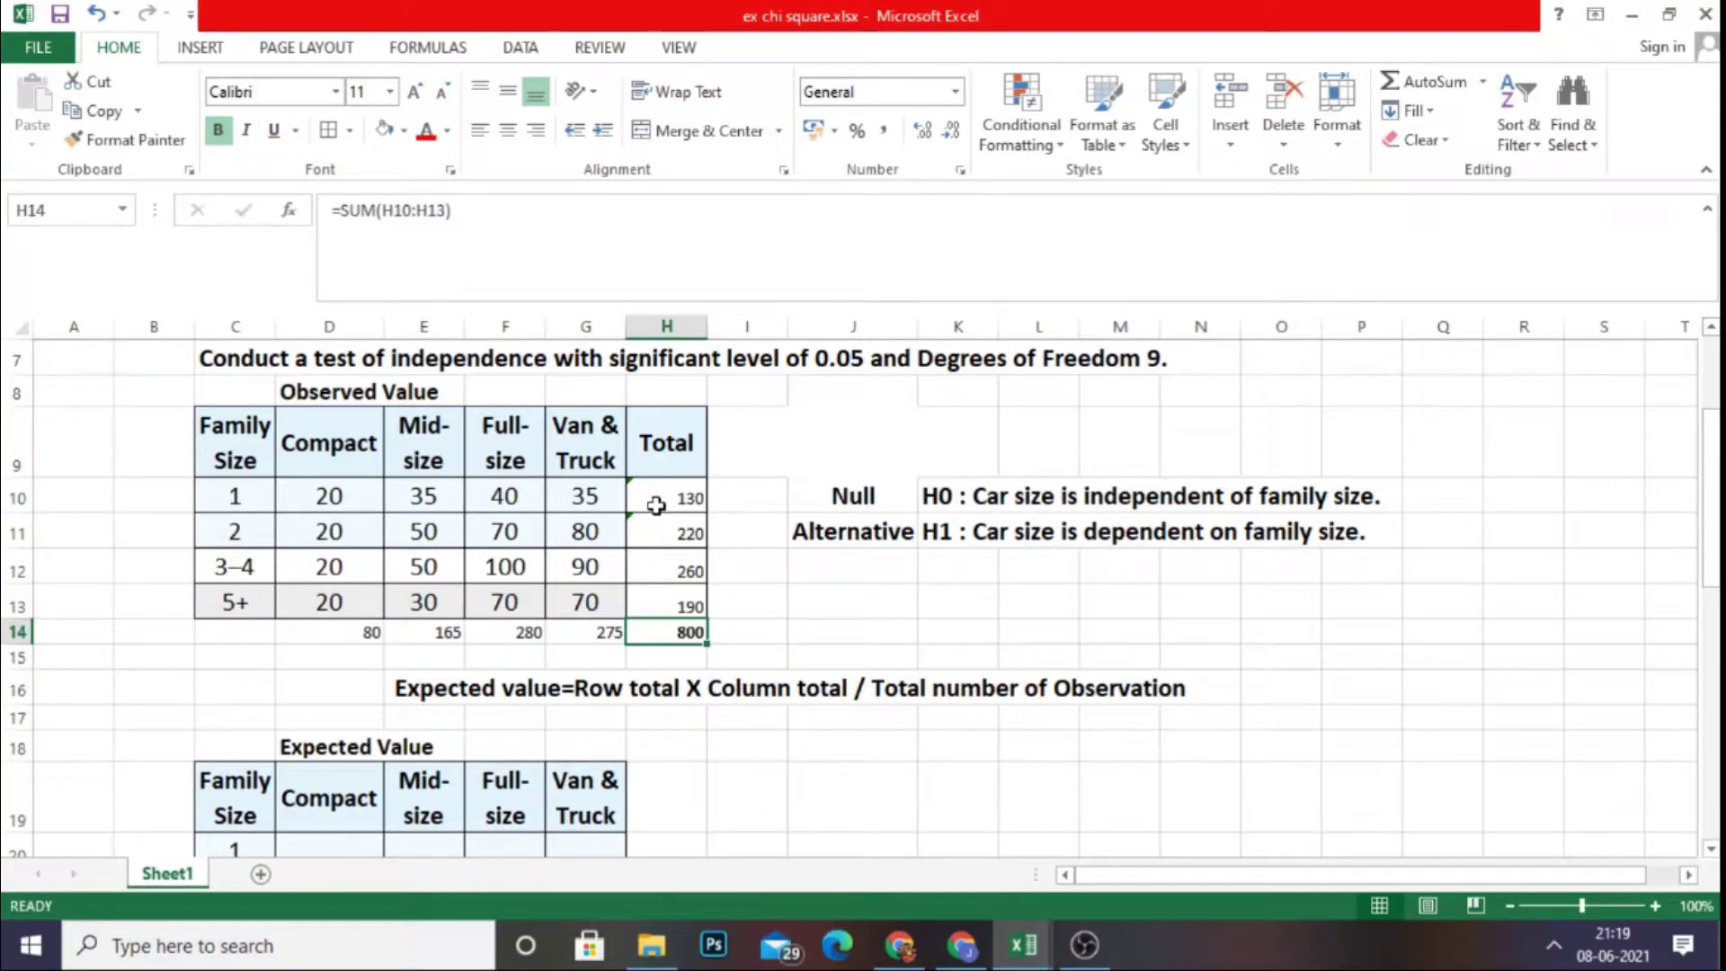
- Increase the font size of the row totals, column totals and bold grand total to 12
left_click_drag(672, 497, 667, 606)
left_click(414, 91)
left_click_drag(348, 635, 580, 635)
left_click(415, 91)
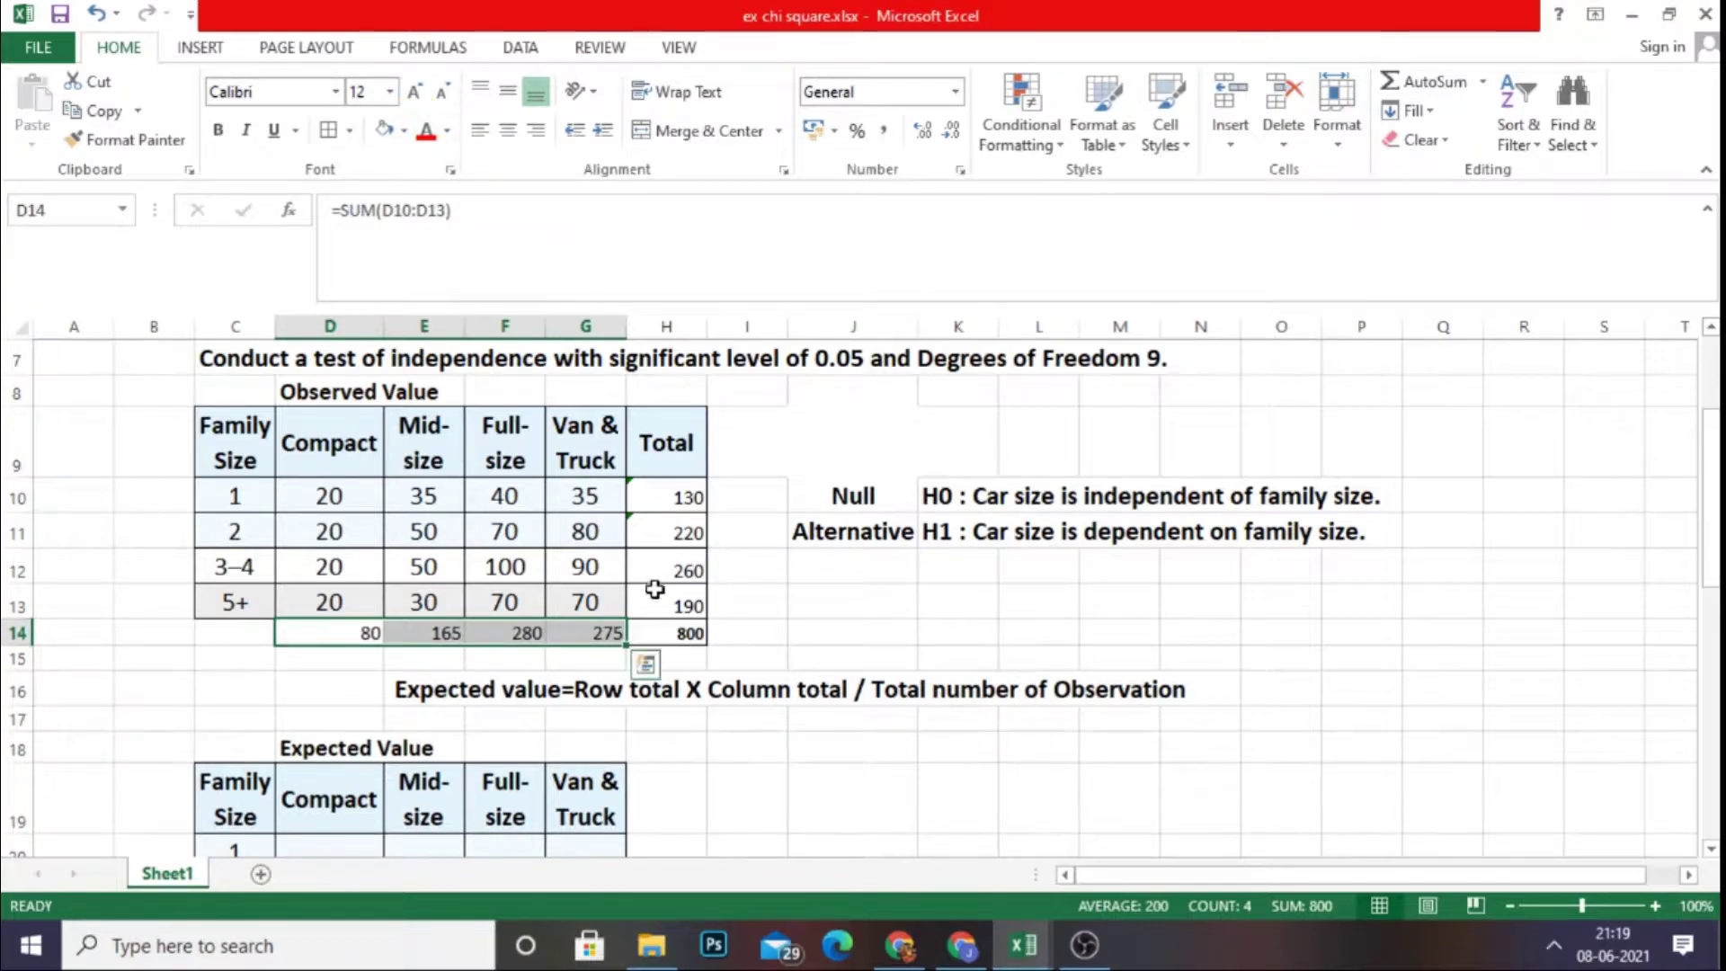
left_click(686, 634)
left_click(414, 90)
key("ctrl+b")
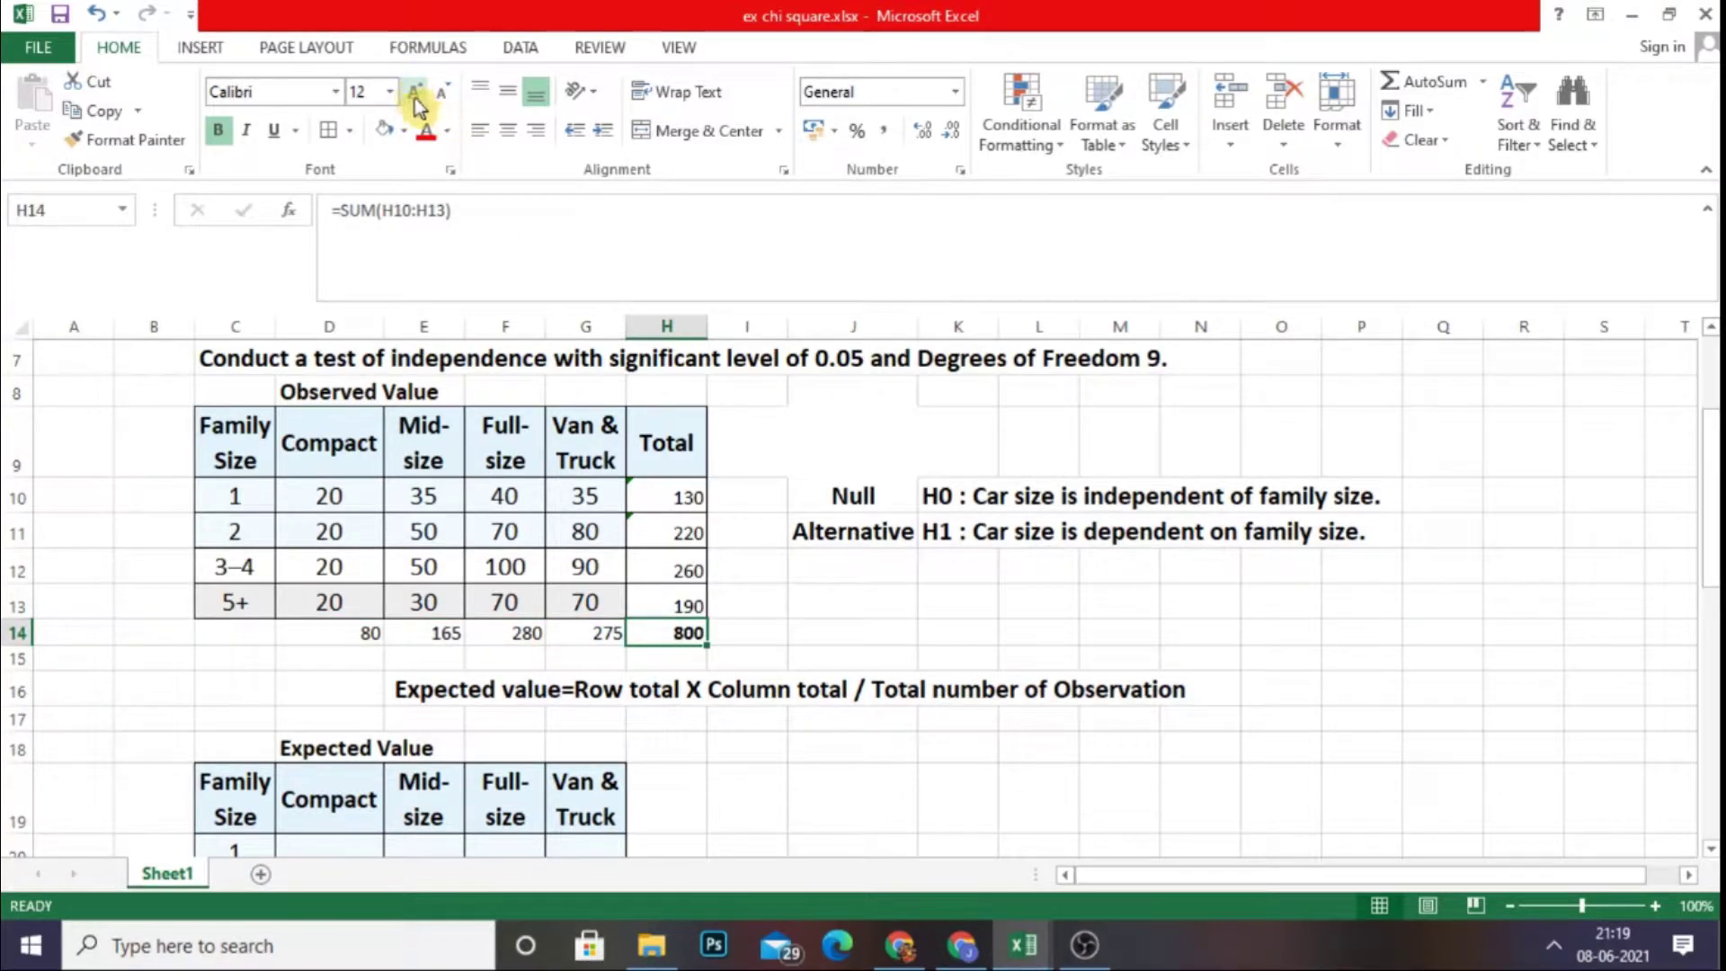
- Apply borders to the column totals row C14:G14 of the Observed Value table
left_click(764, 600)
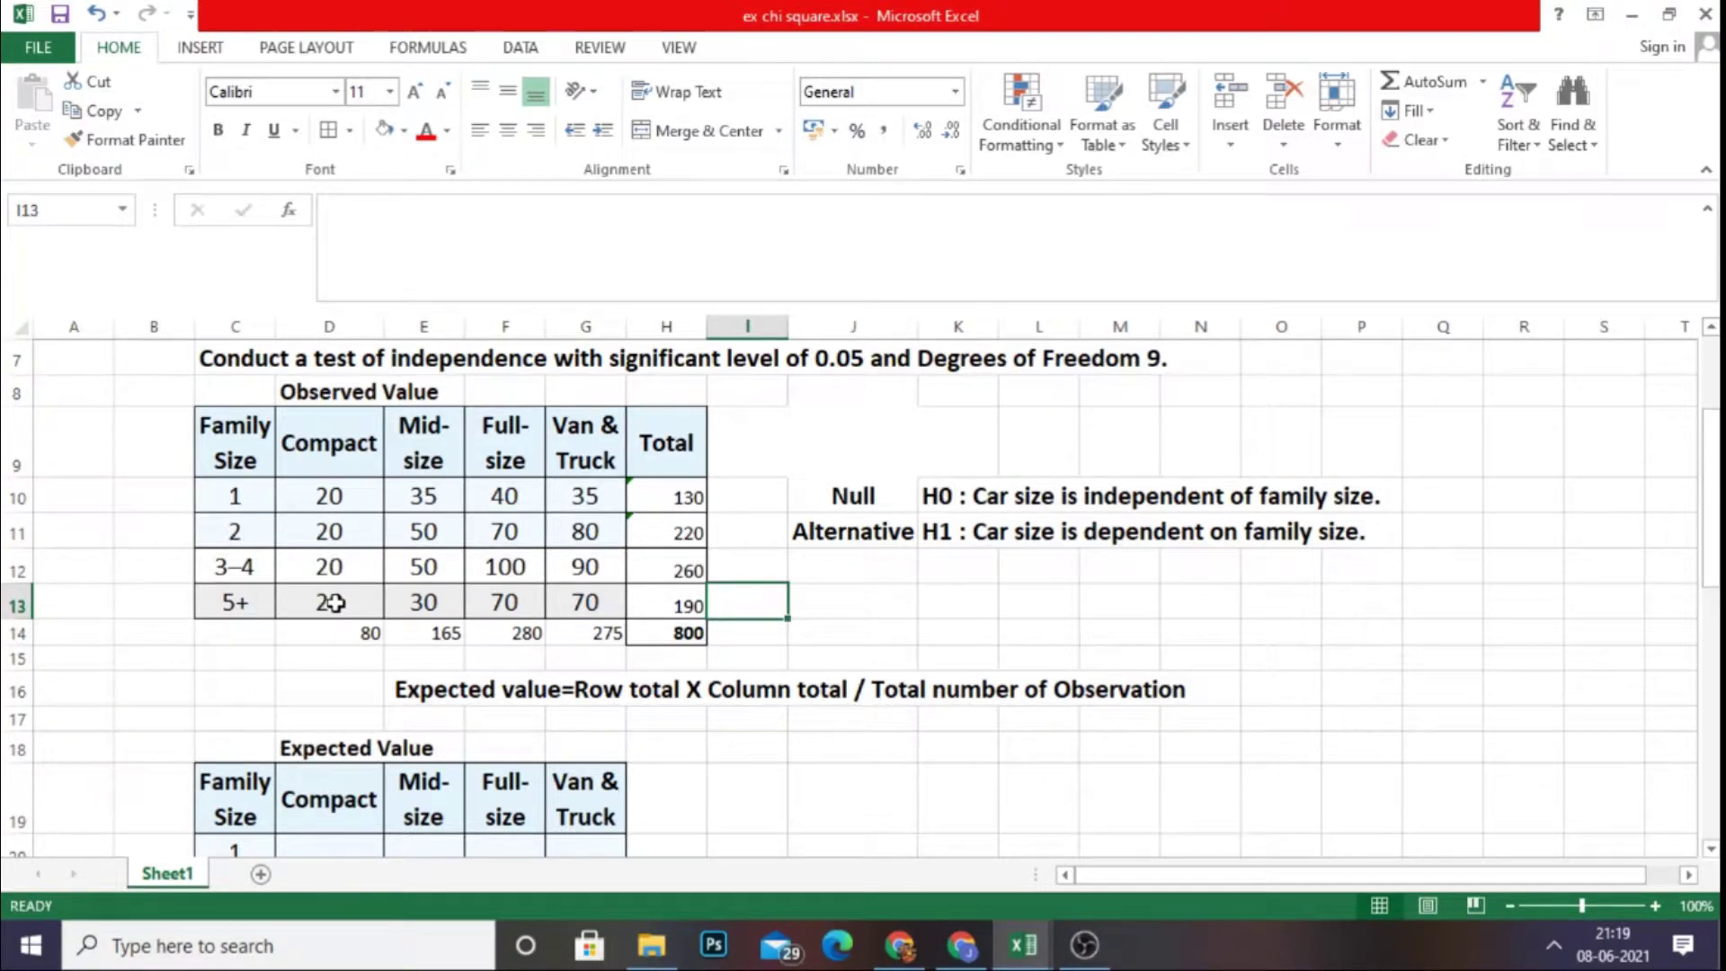
left_click_drag(247, 636, 604, 634)
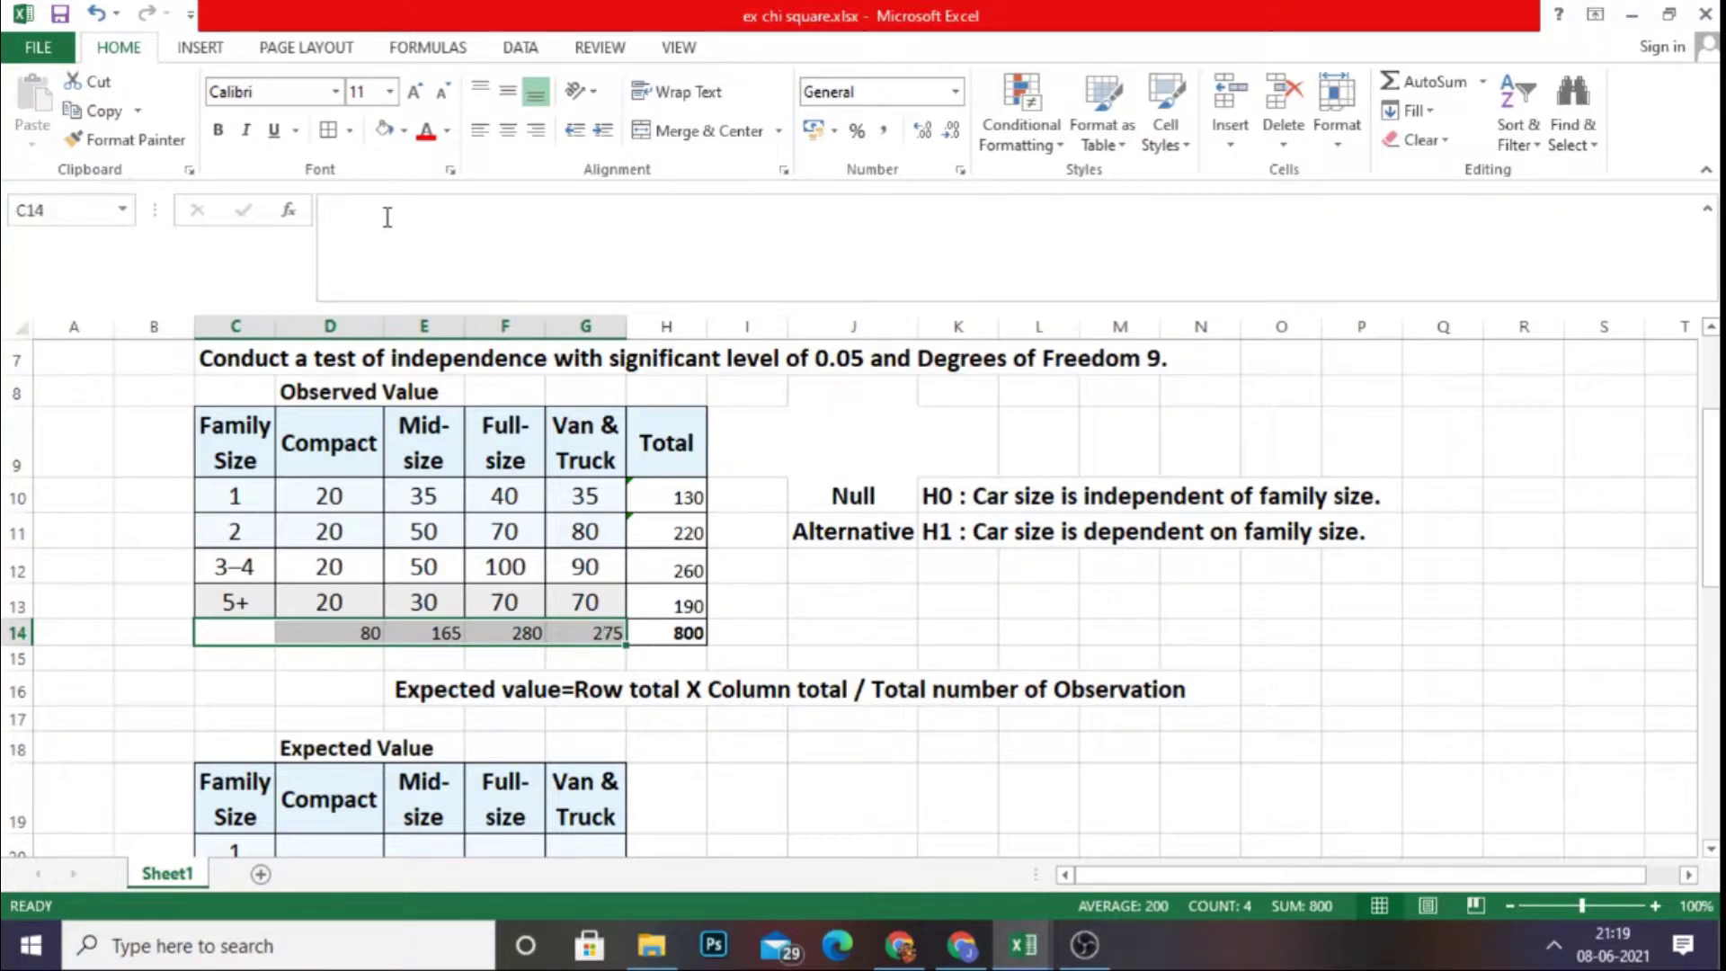
left_click(329, 135)
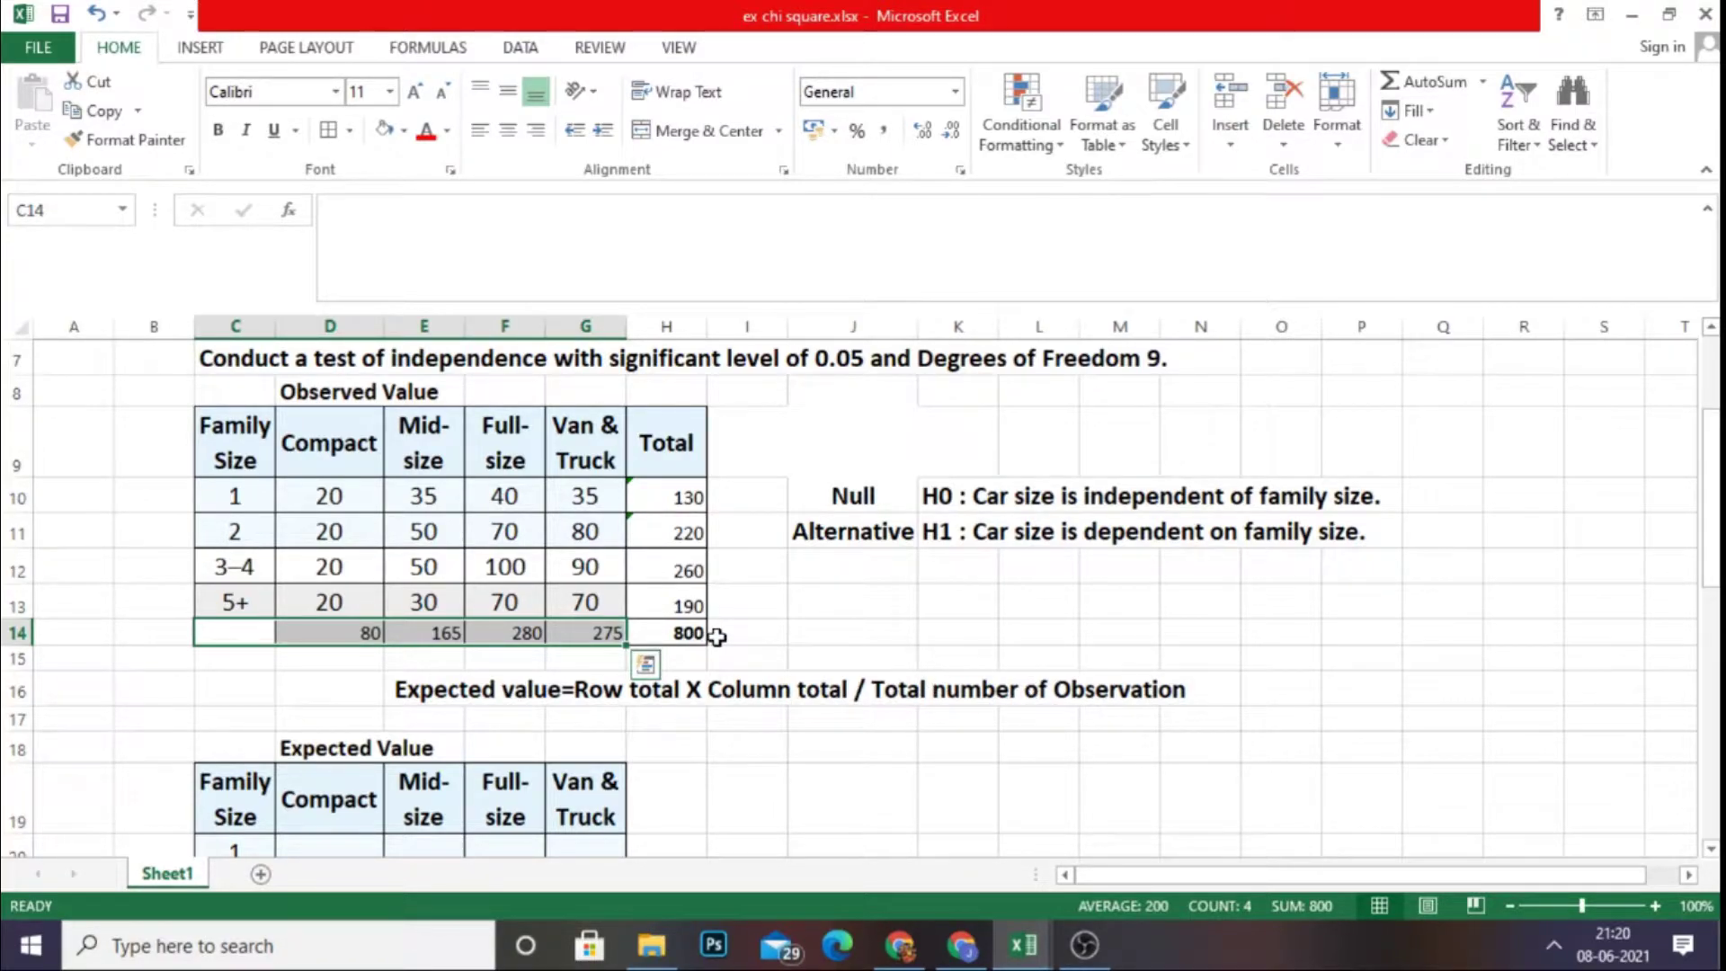
- Copy the observed values with their totals from D10:H14 and paste them into D20:H24 of the Expected Value table
scroll(716, 636, "down", 1)
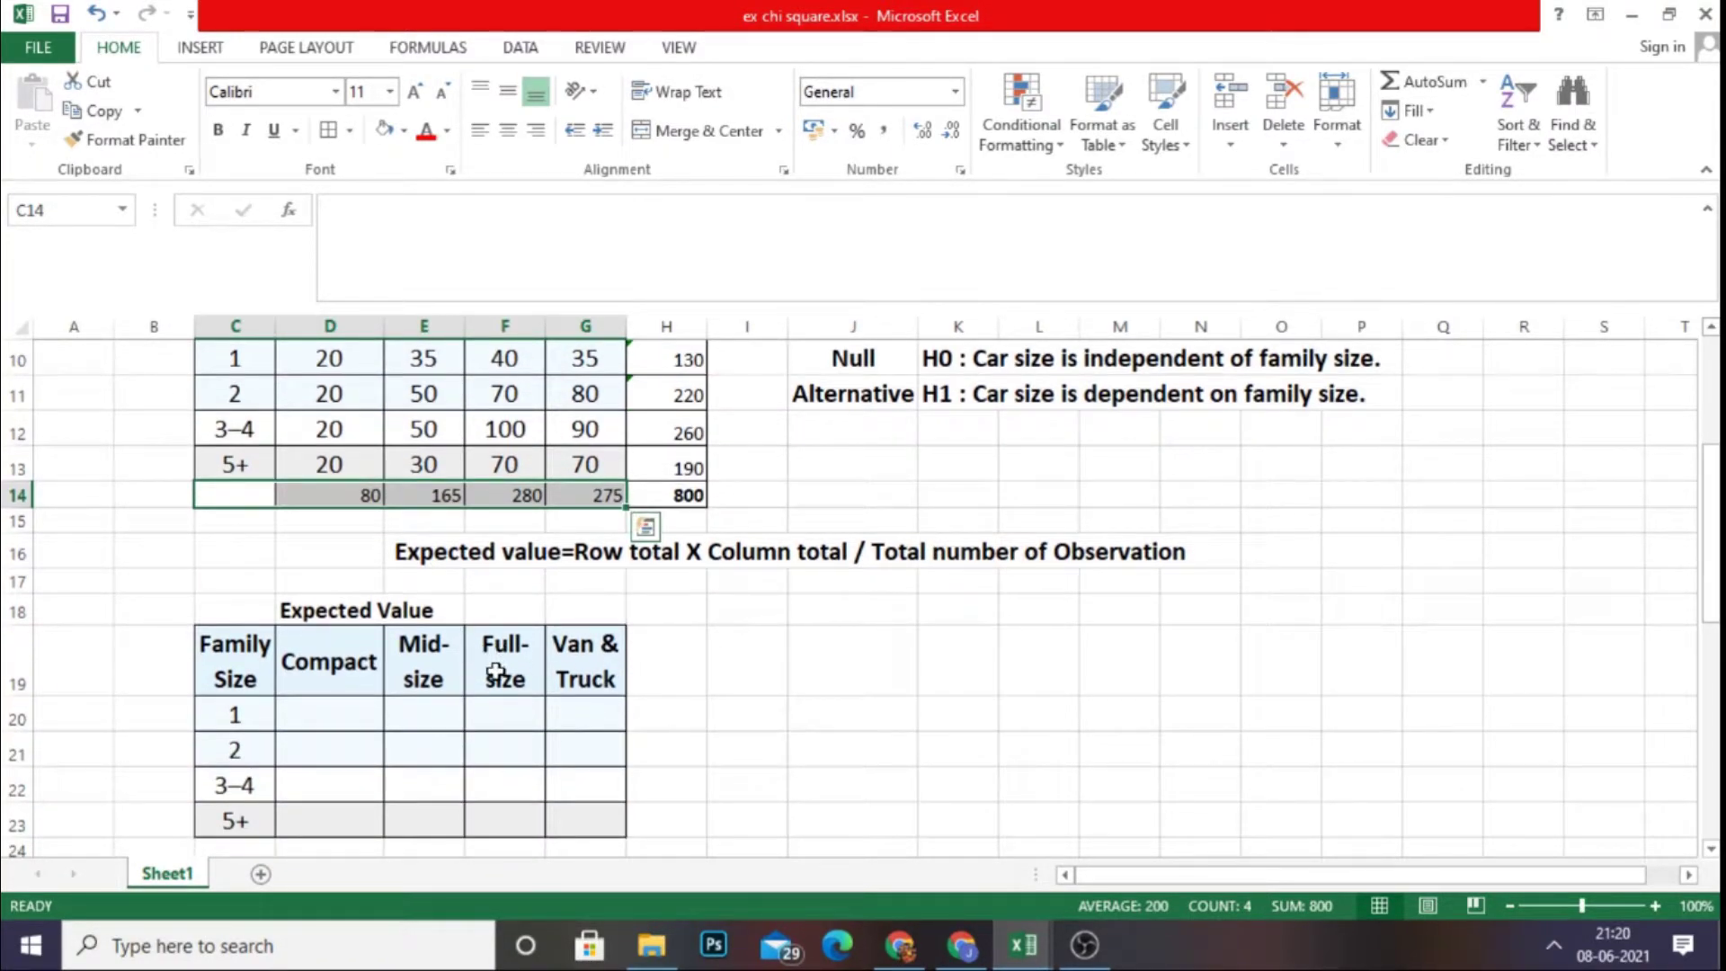
scroll(520, 638, "up", 1)
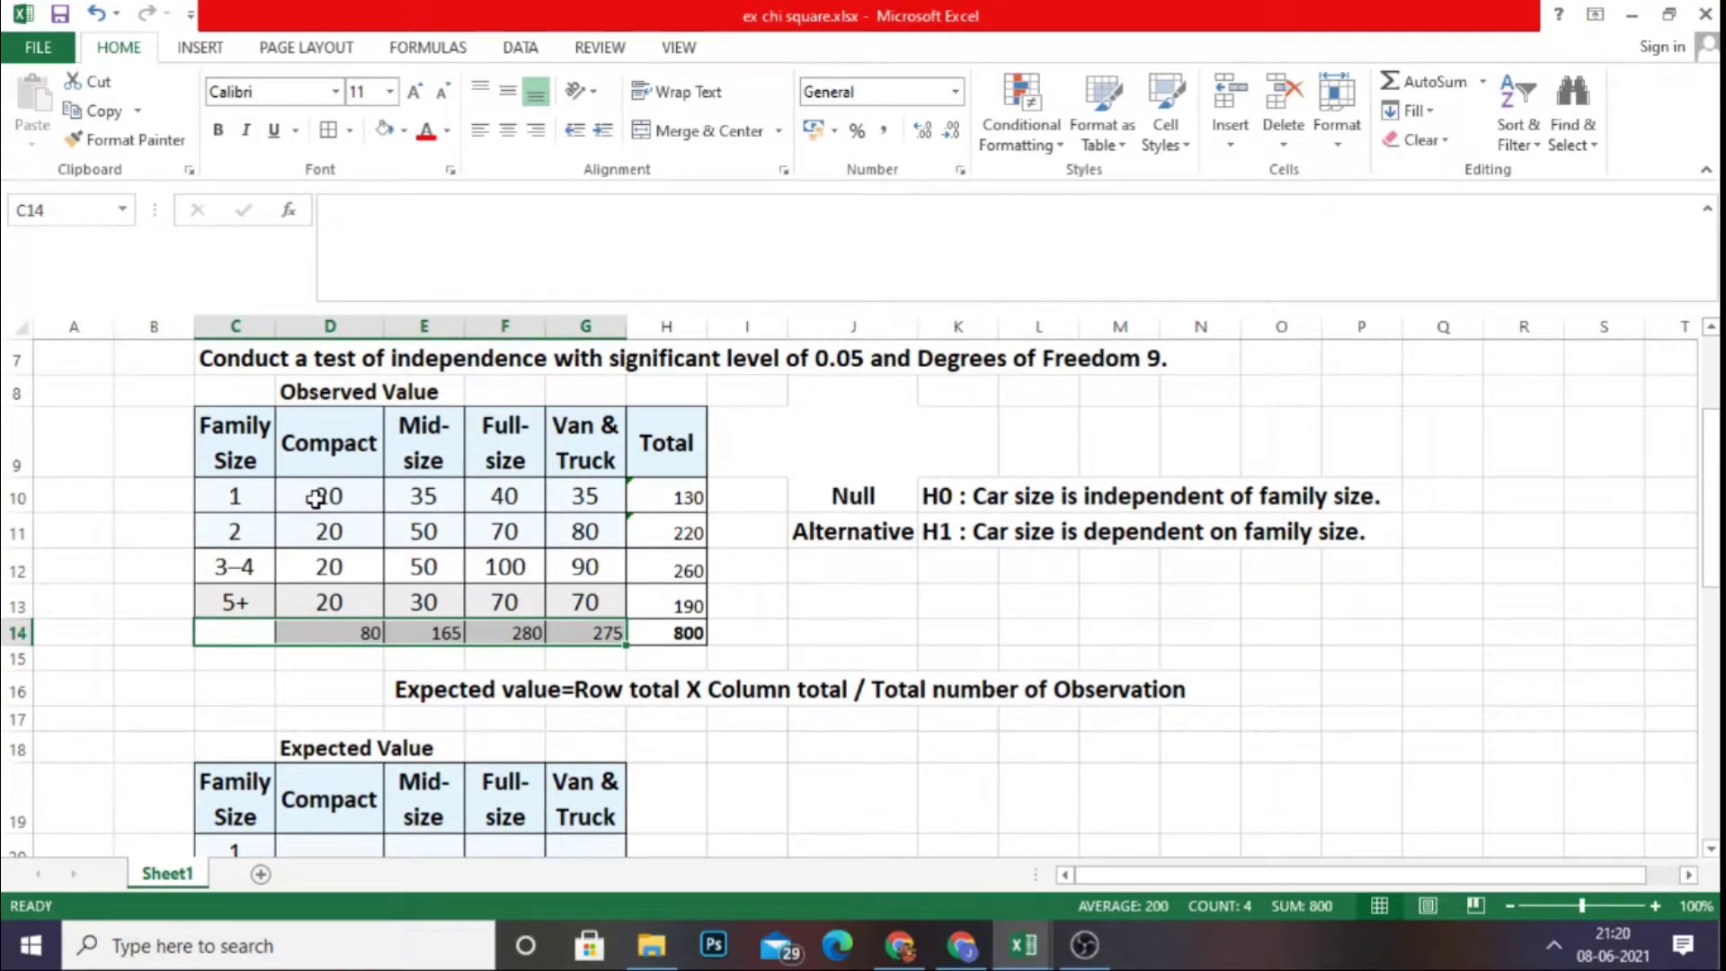
left_click_drag(320, 495, 662, 624)
right_click(492, 494)
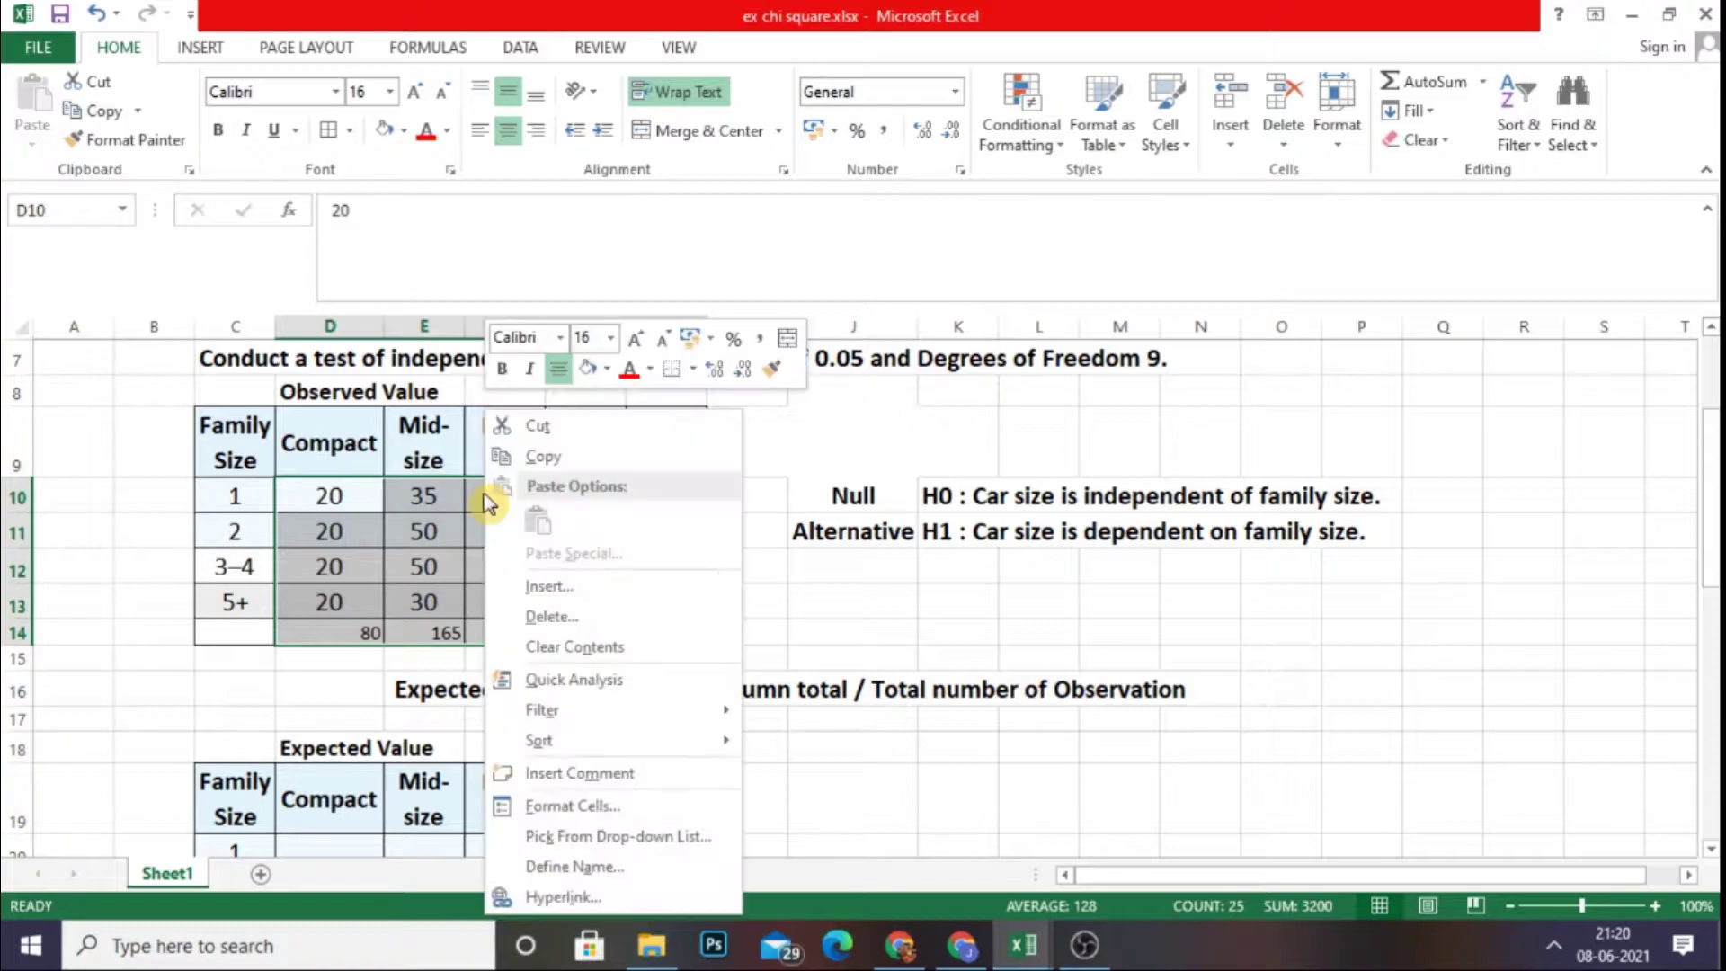
left_click(566, 457)
scroll(435, 597, "down", 2)
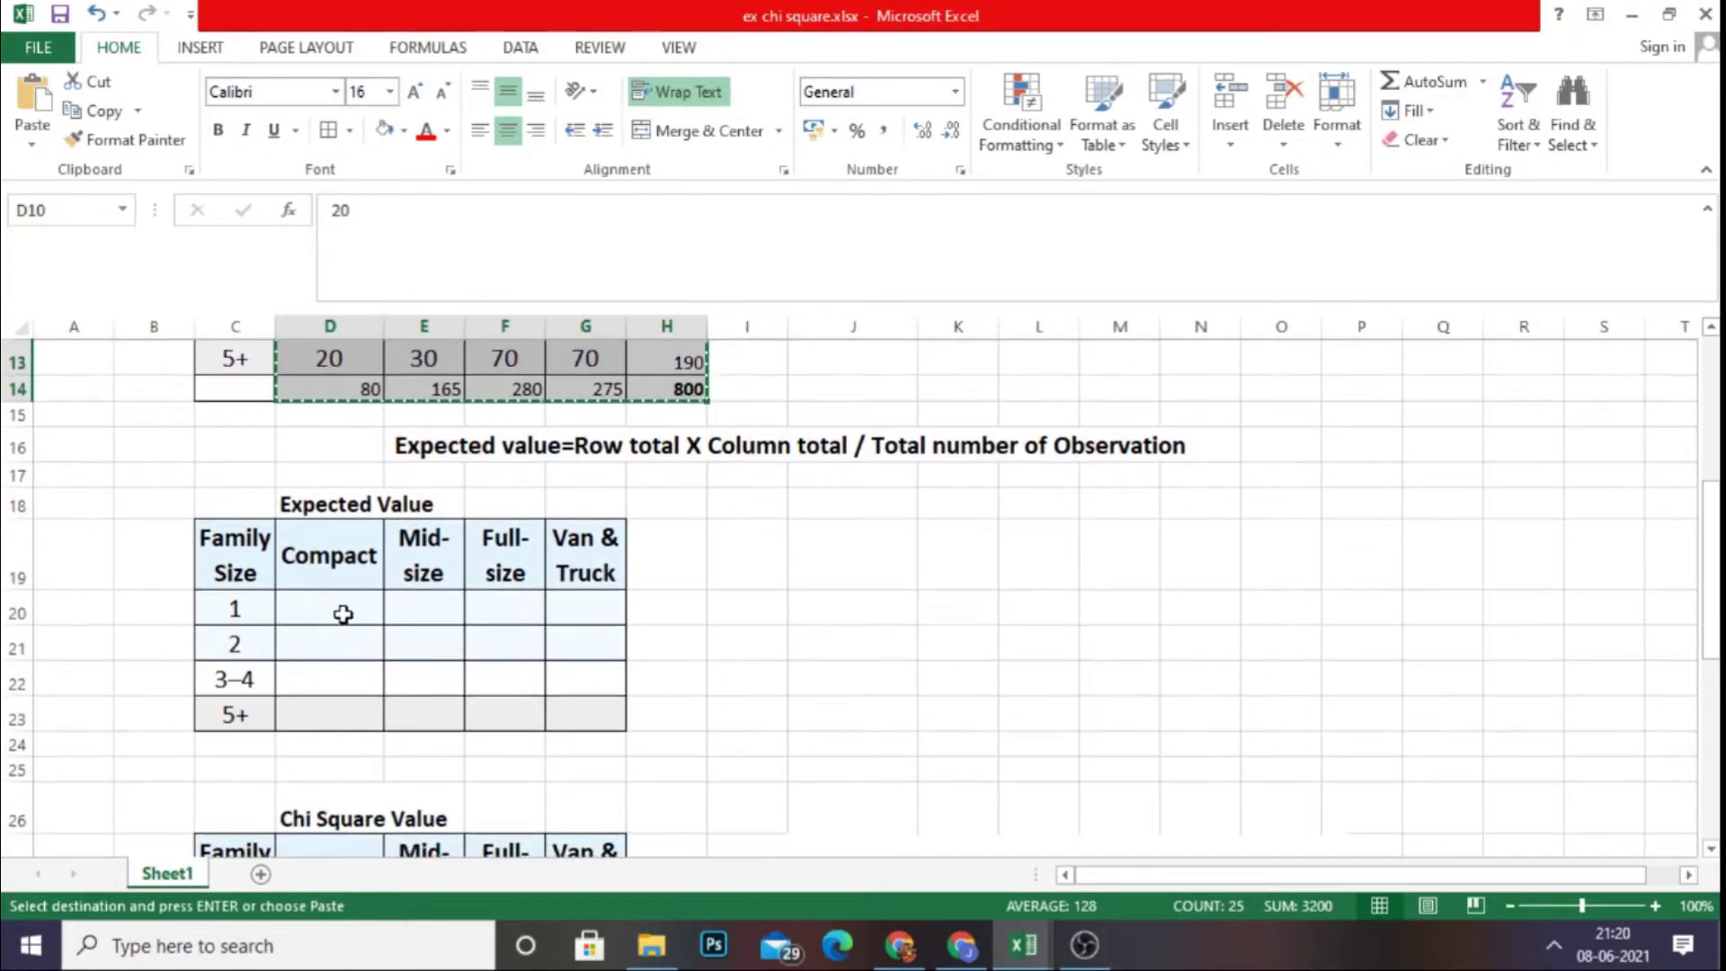
left_click_drag(319, 608, 637, 732)
right_click(482, 636)
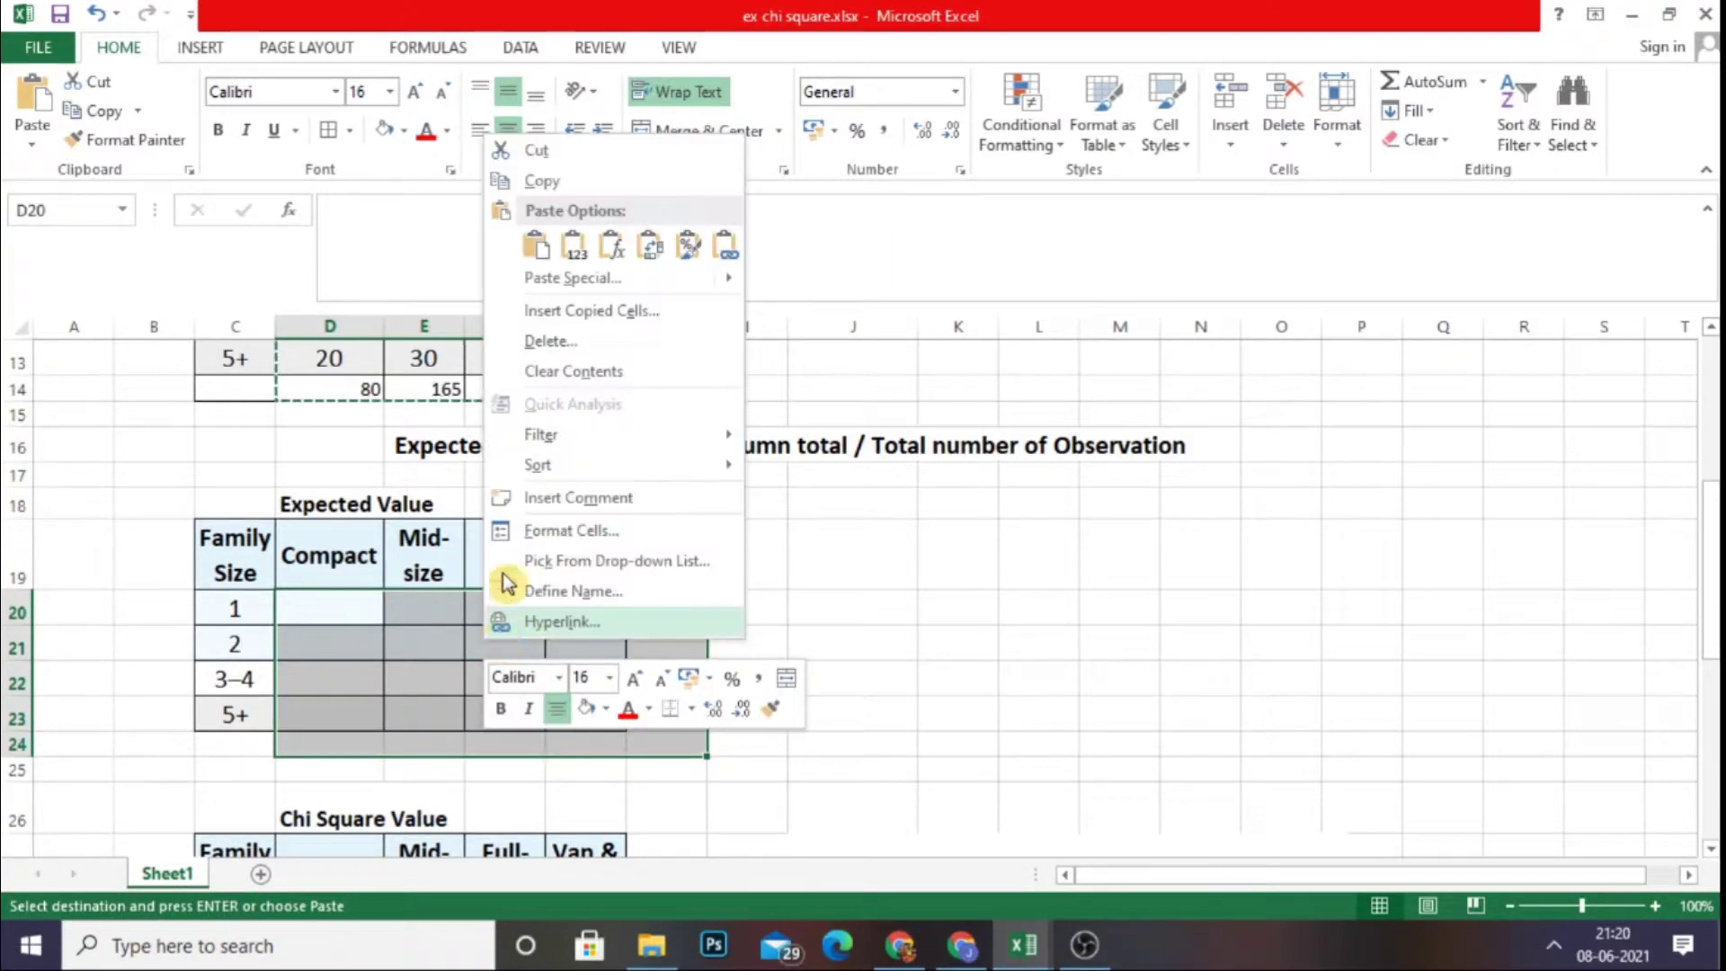
left_click(538, 245)
- Enter the heading "Total" in H19 and clear the copied observed values from D20:G23 of the Expected Value table
left_click(647, 546)
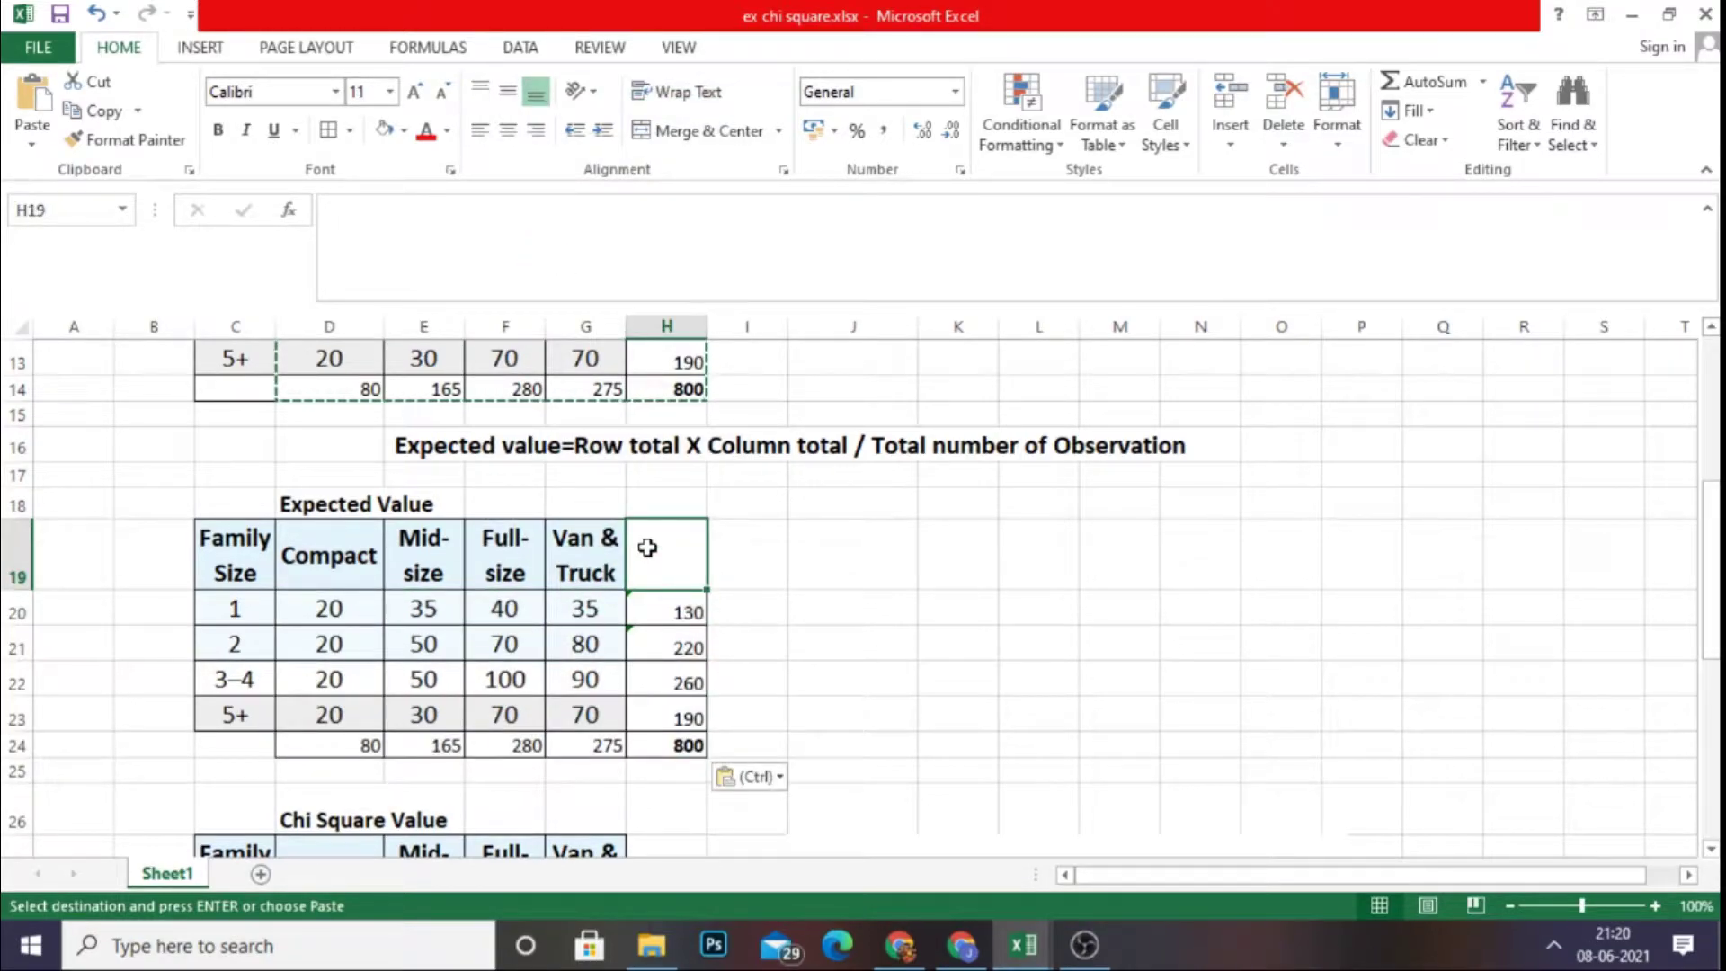
double_click(650, 548)
type("Total")
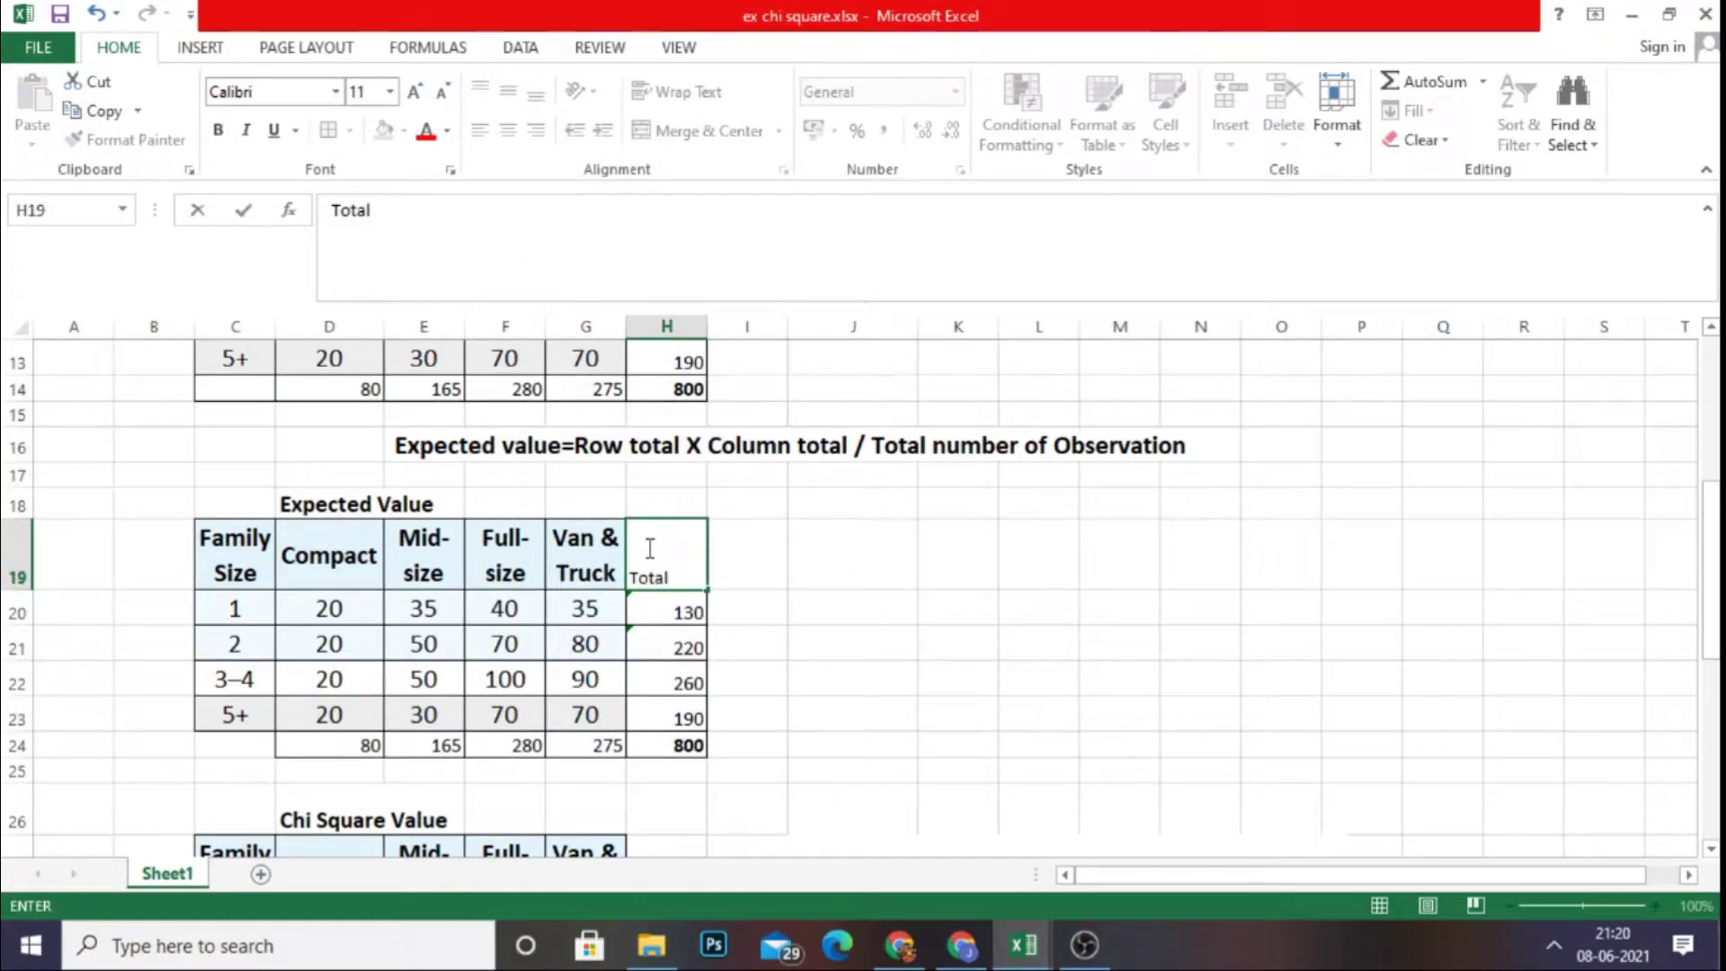
left_click(824, 551)
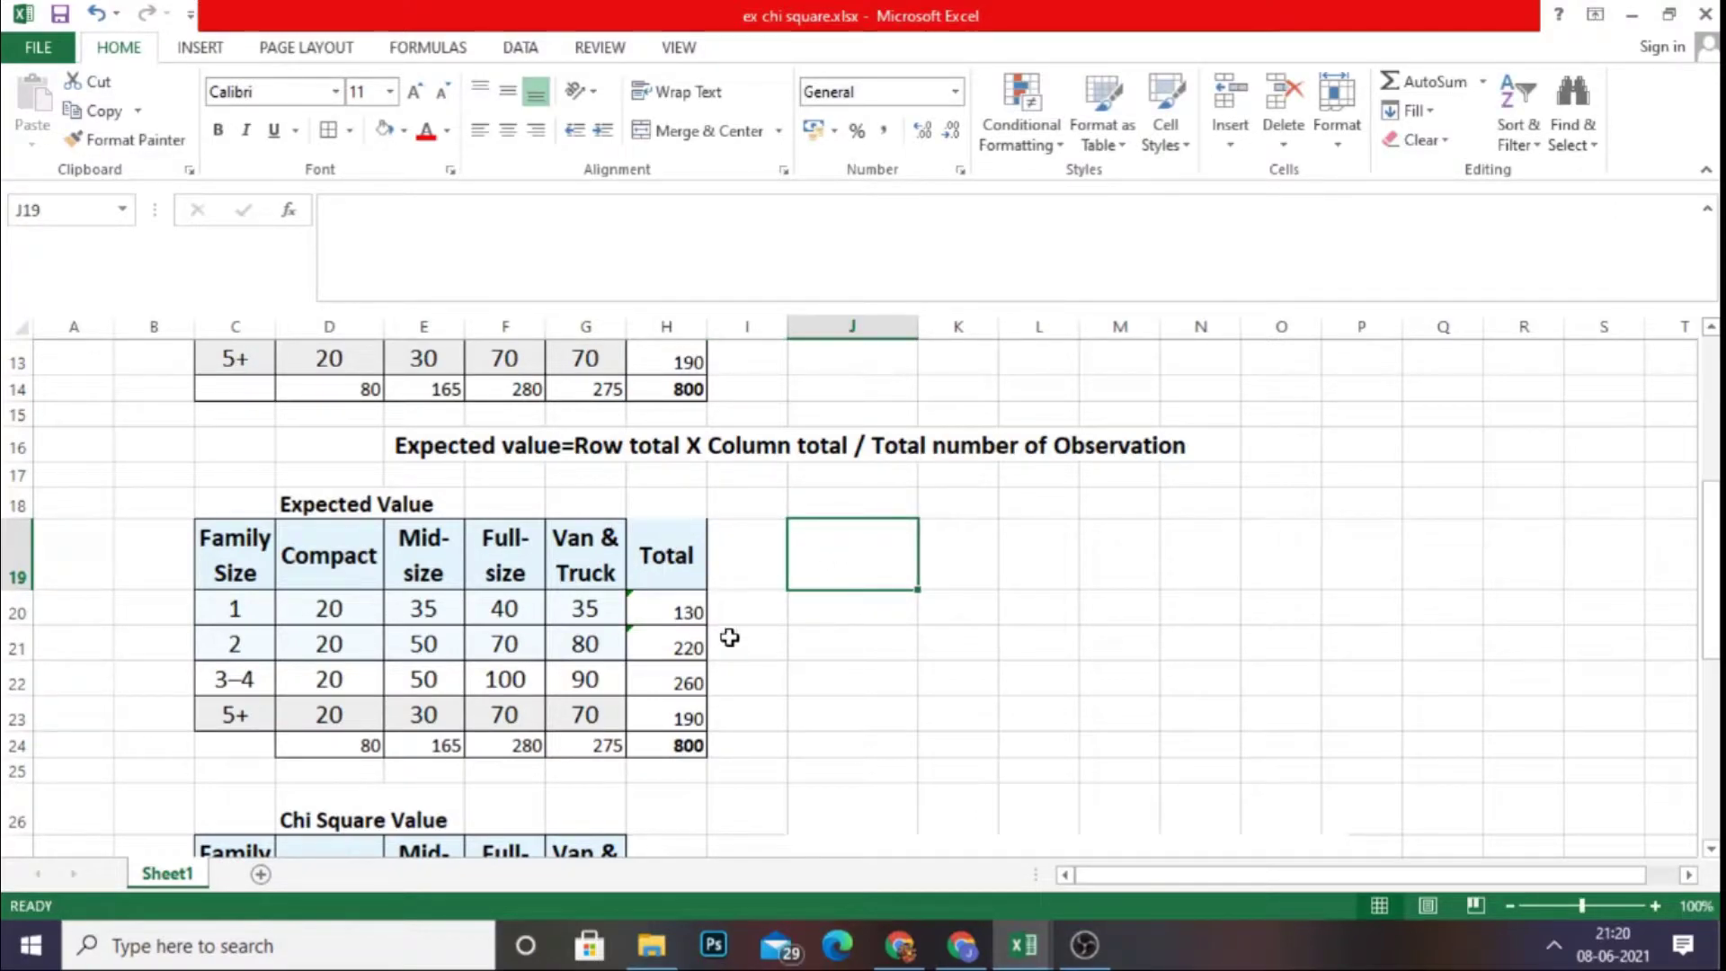
left_click_drag(332, 614, 577, 720)
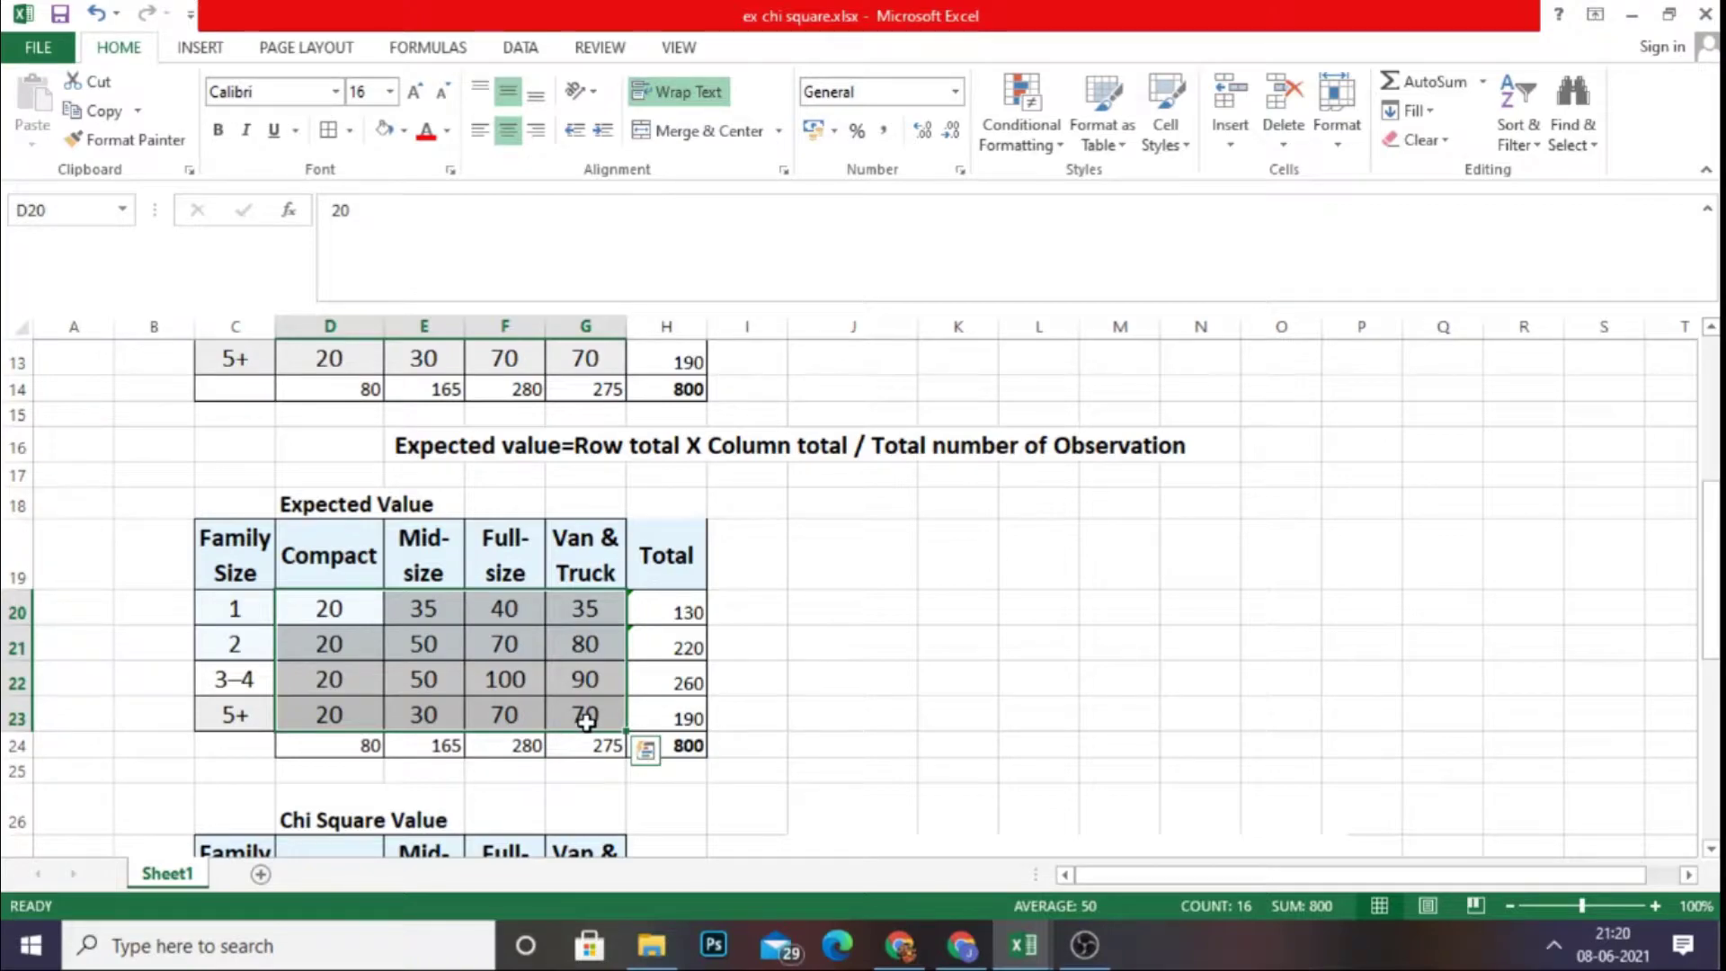
key("Delete")
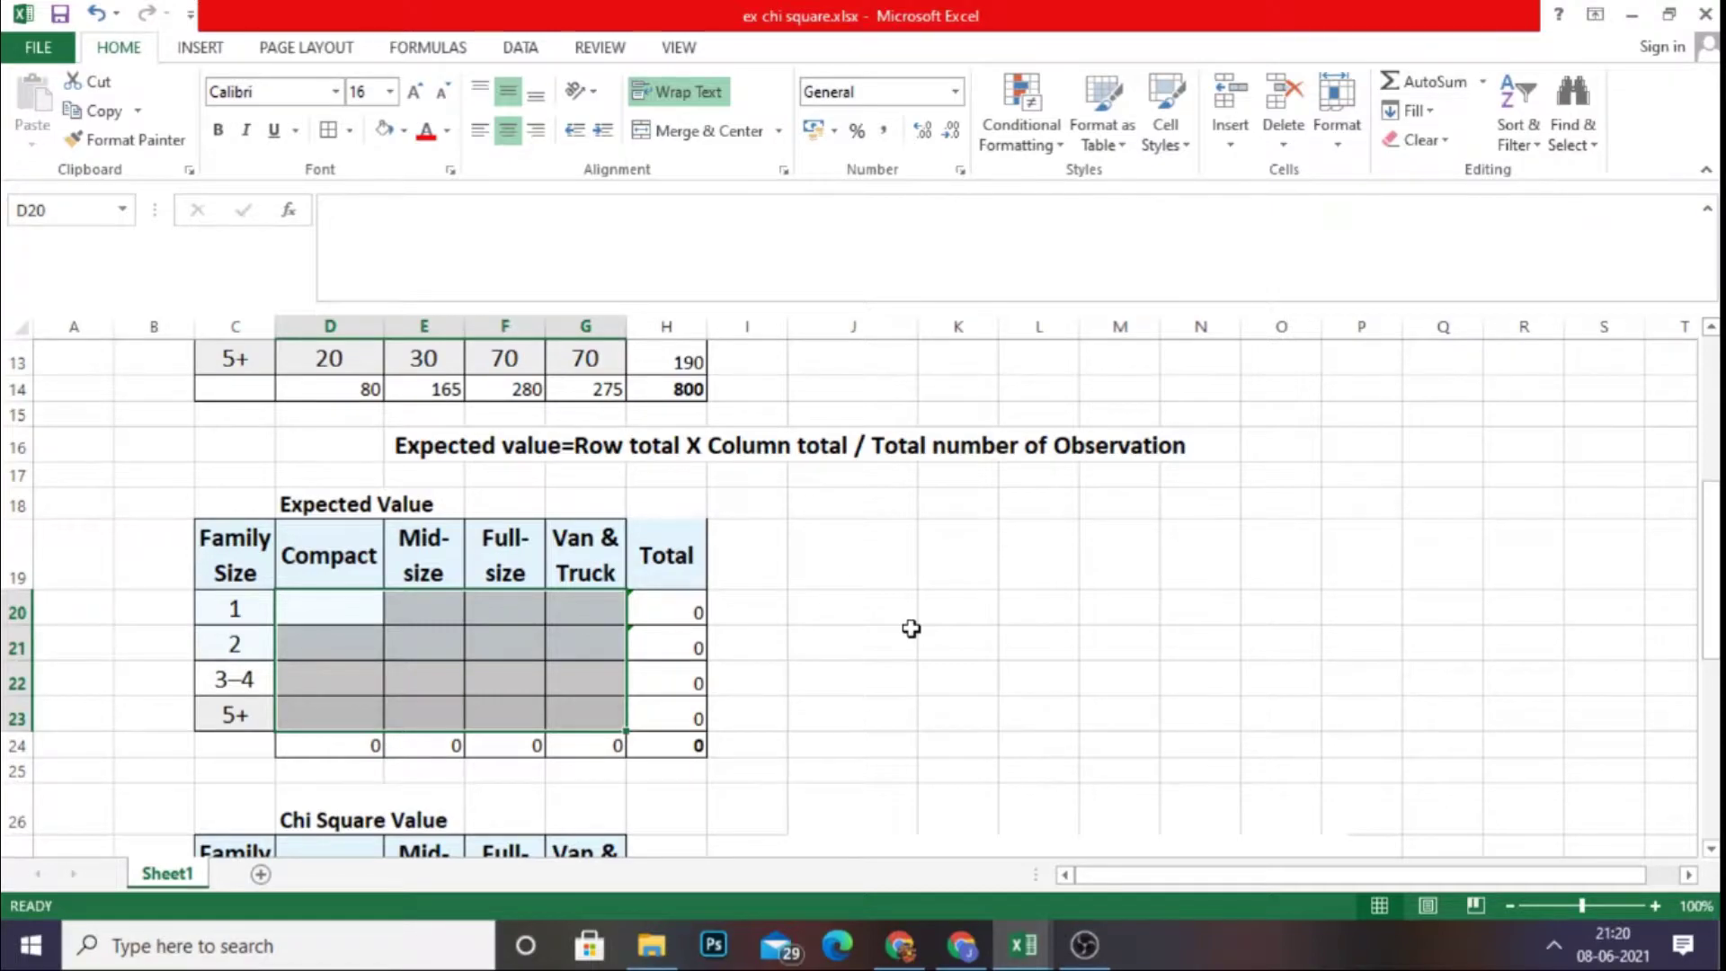
- Replace the sum formula in H20 with =H10 to link the family size 1 total to the observed table
scroll(910, 628, "up", 1)
scroll(776, 637, "up", 1)
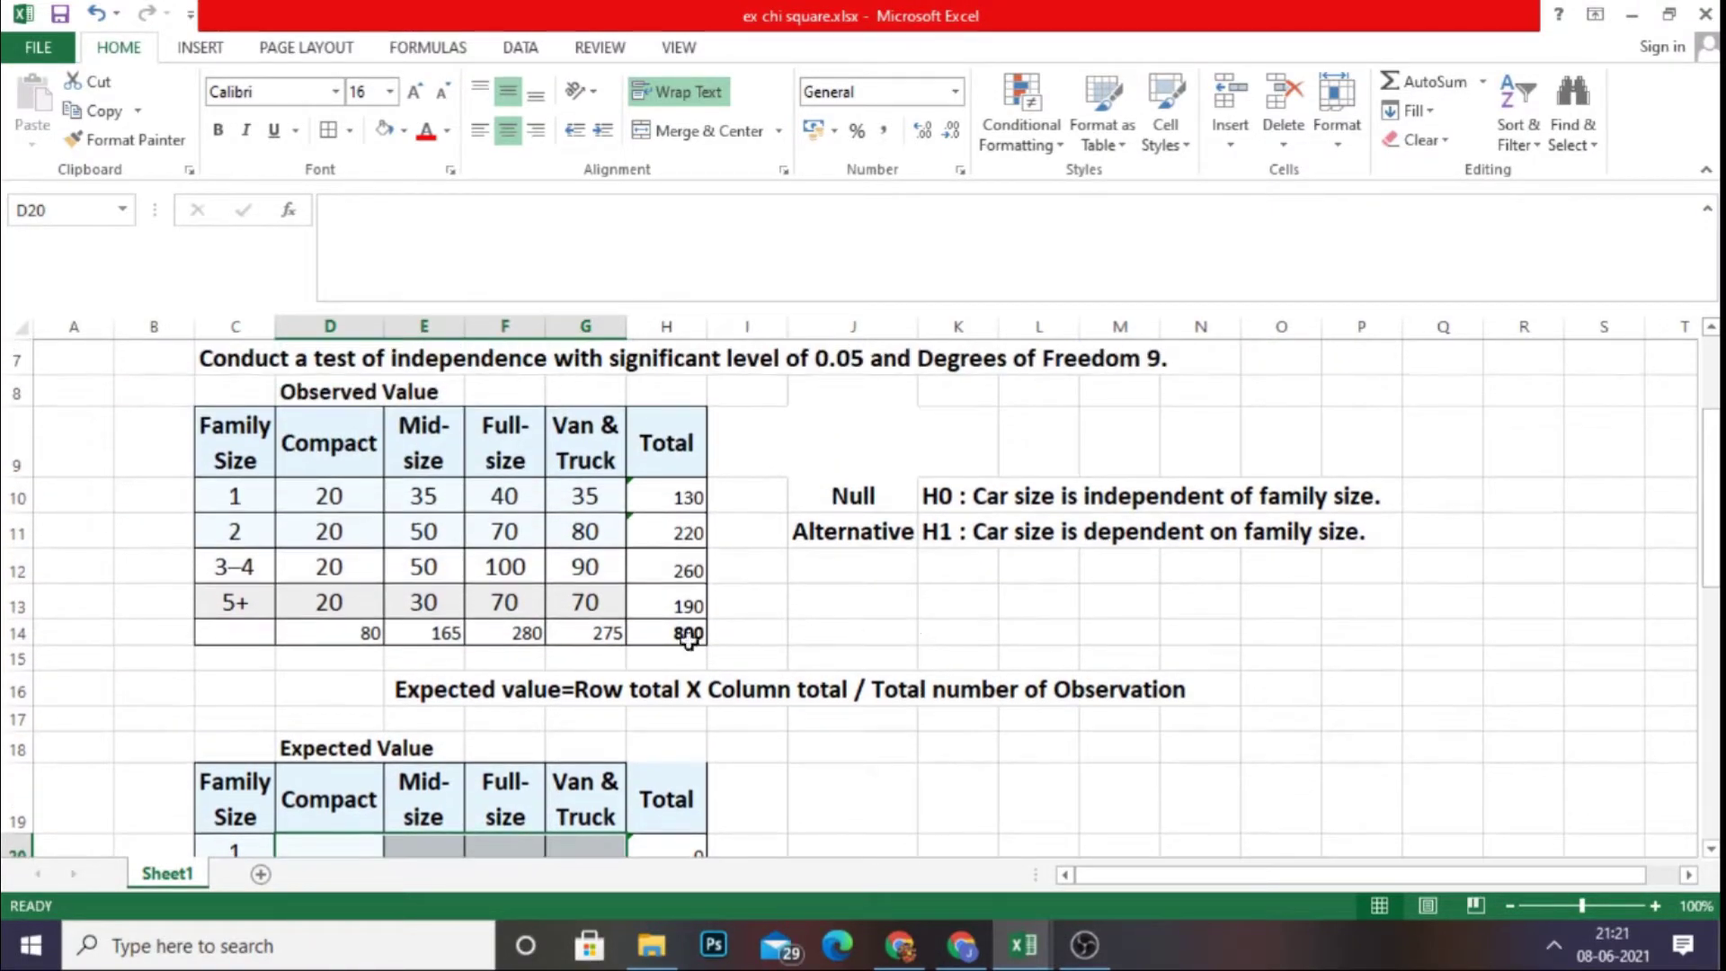
scroll(578, 594, "down", 1)
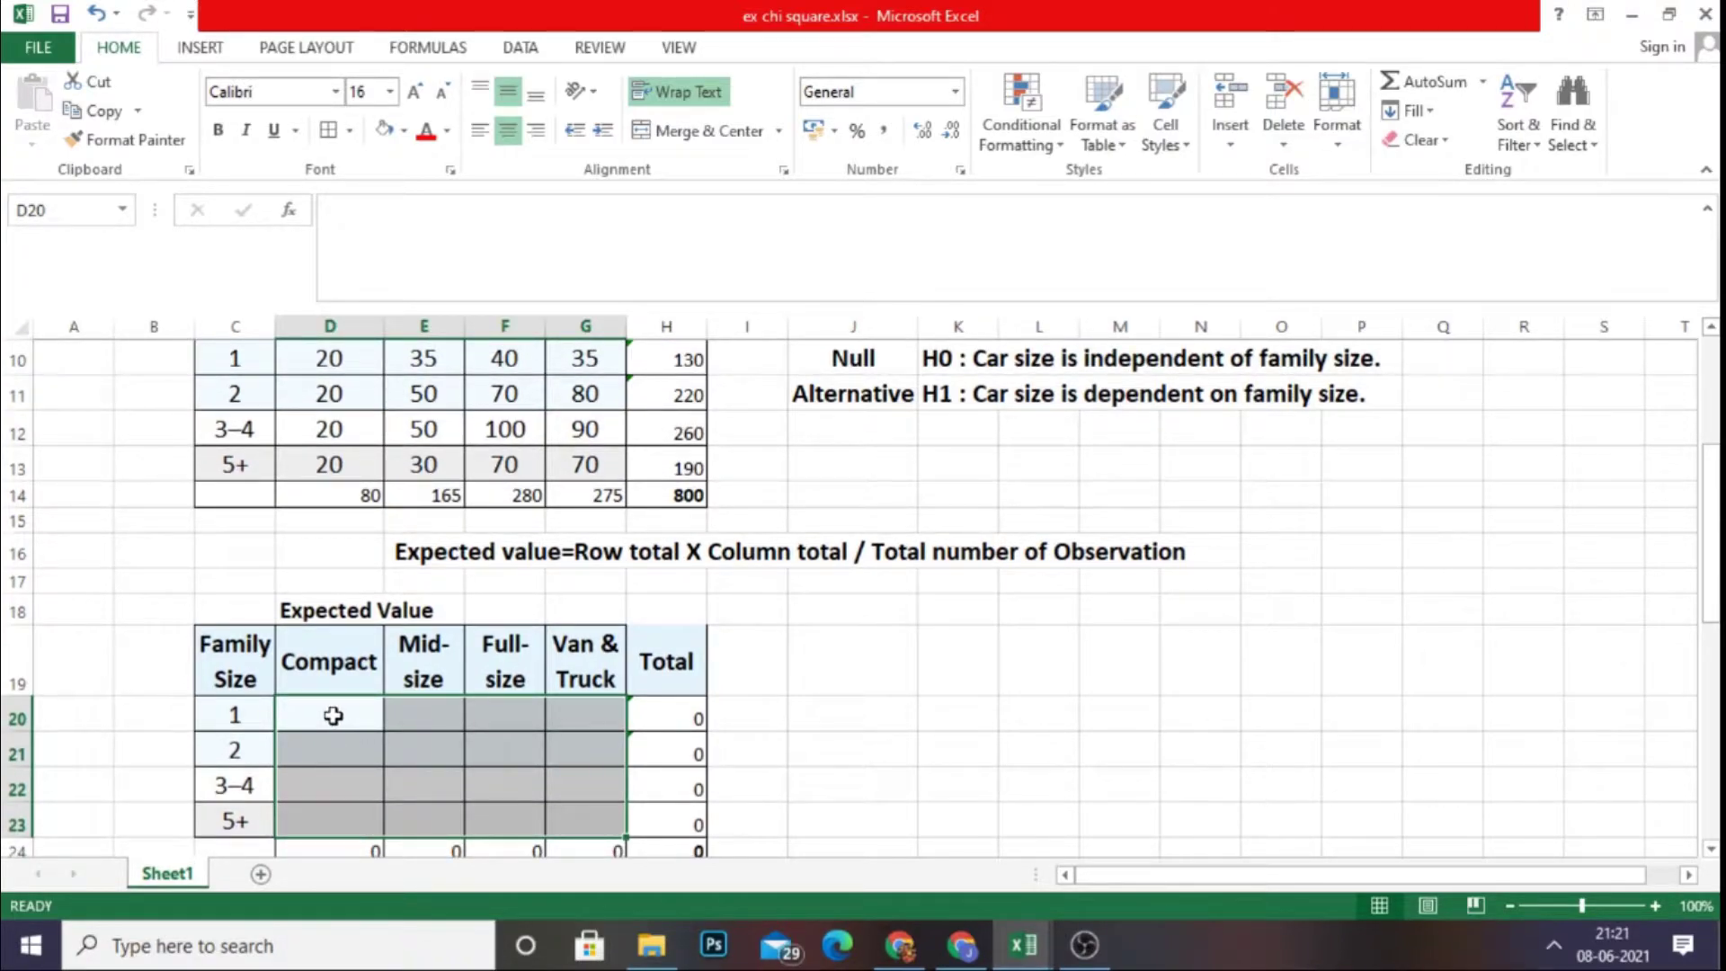
double_click(677, 718)
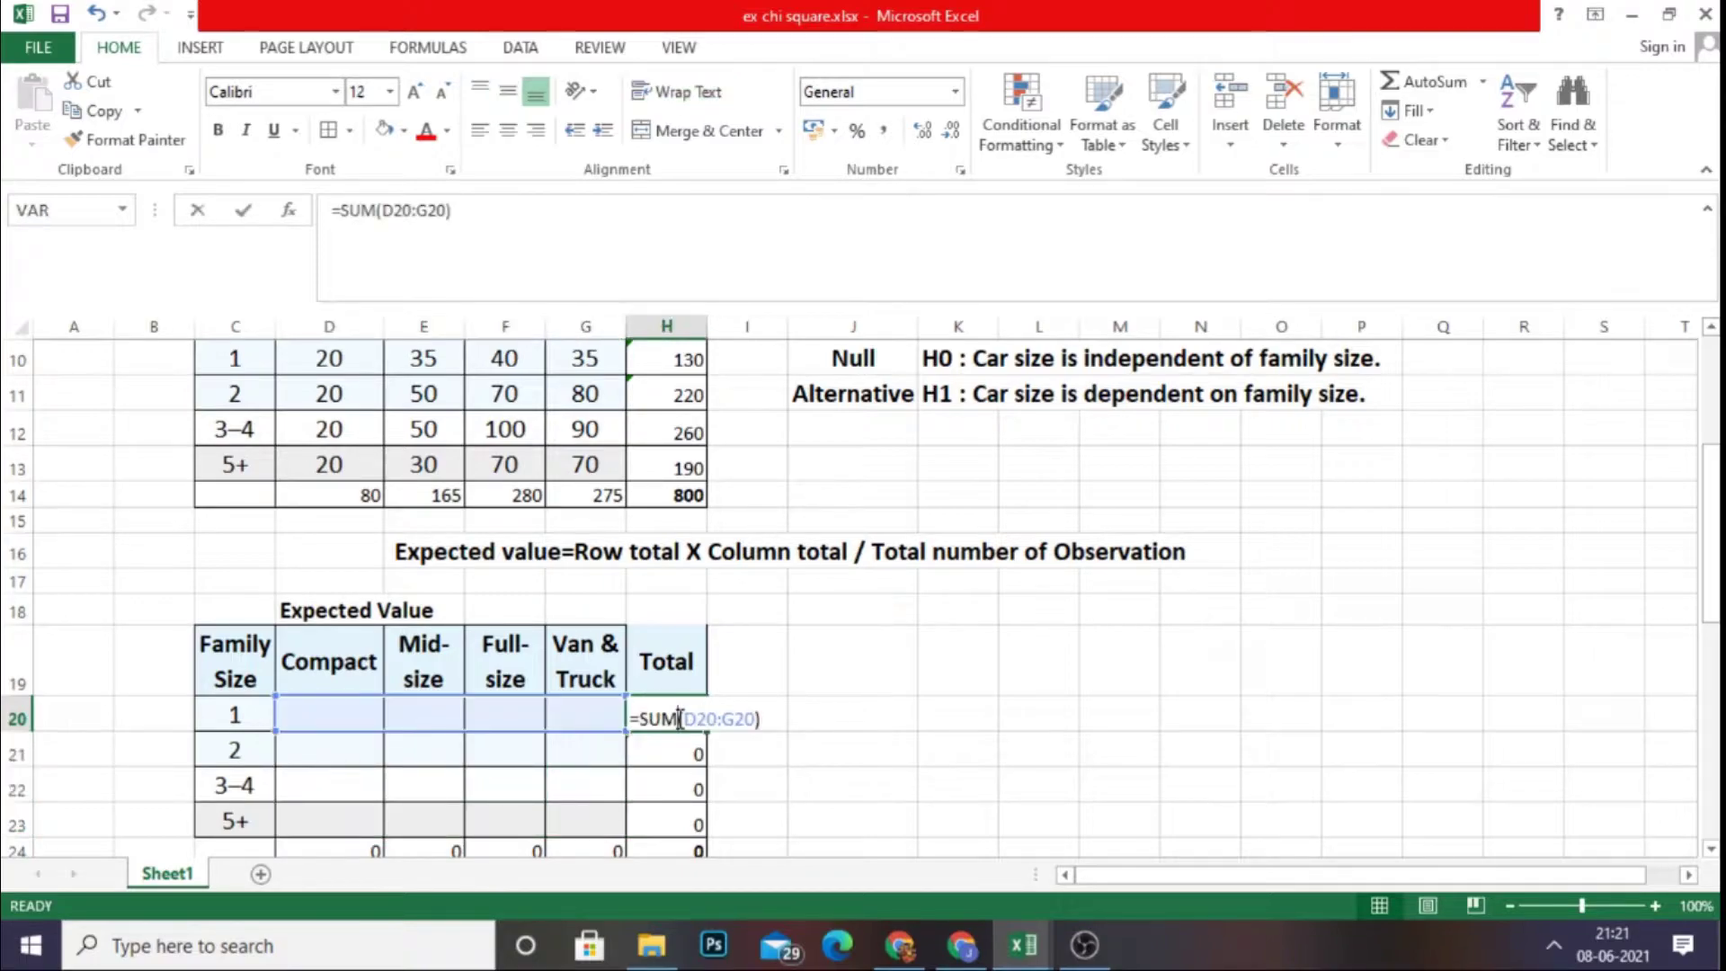
left_click_drag(638, 719, 767, 719)
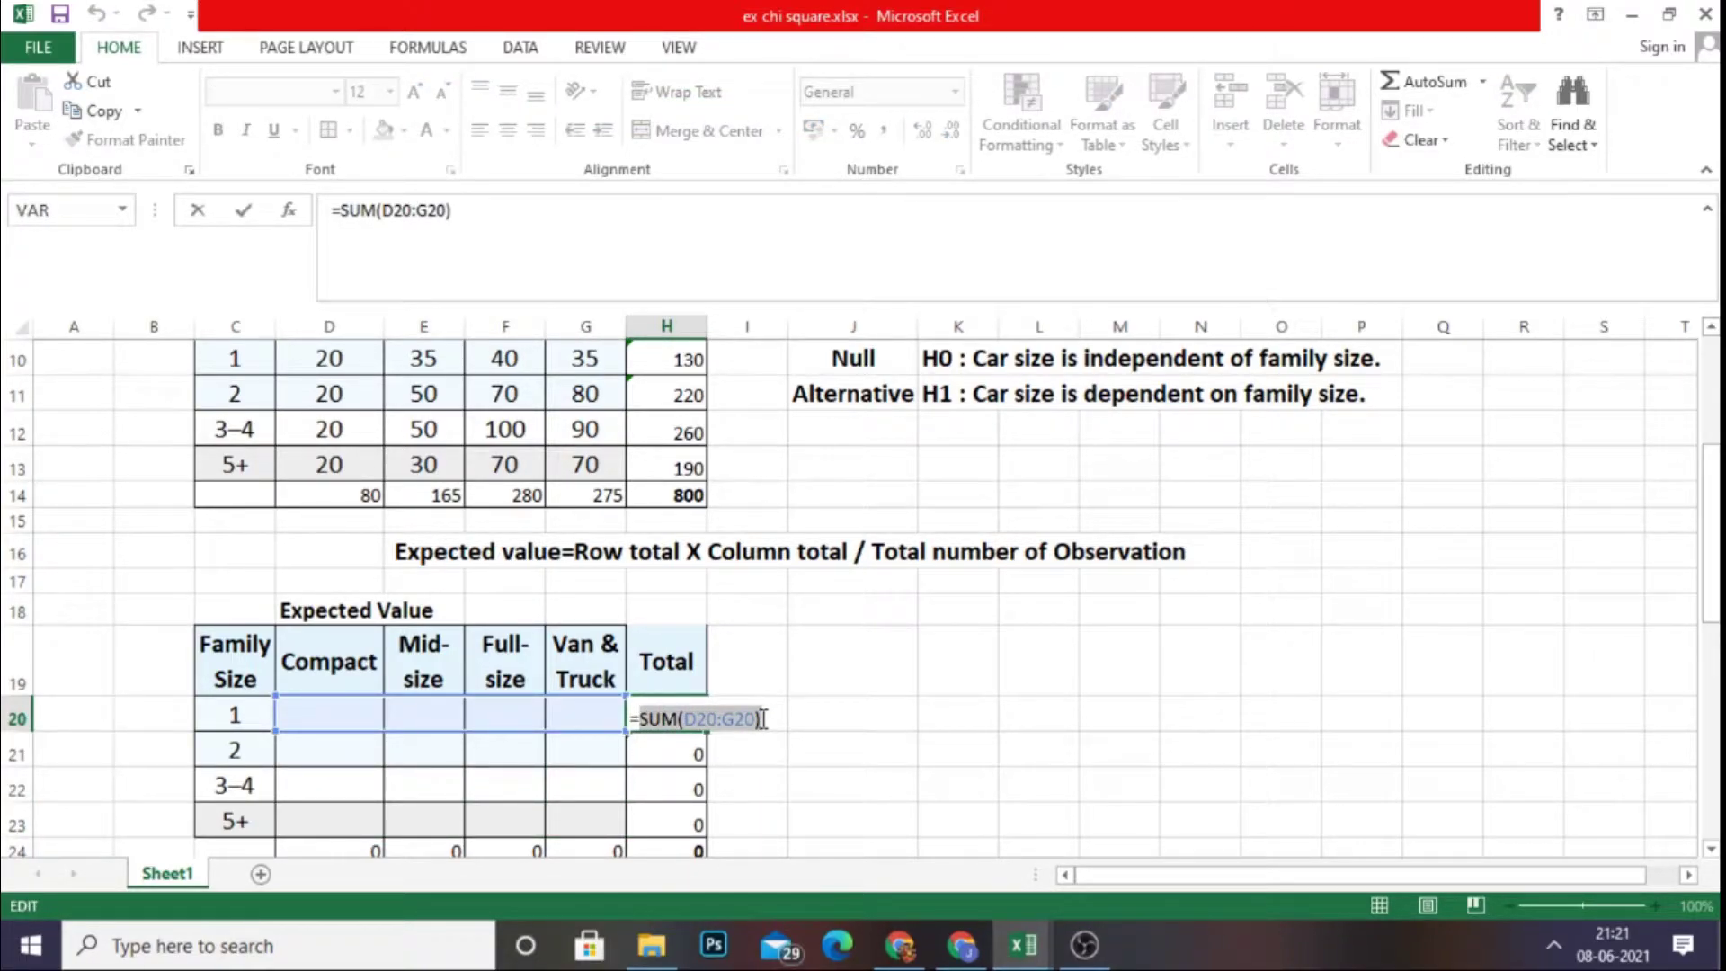
key("BackSpace")
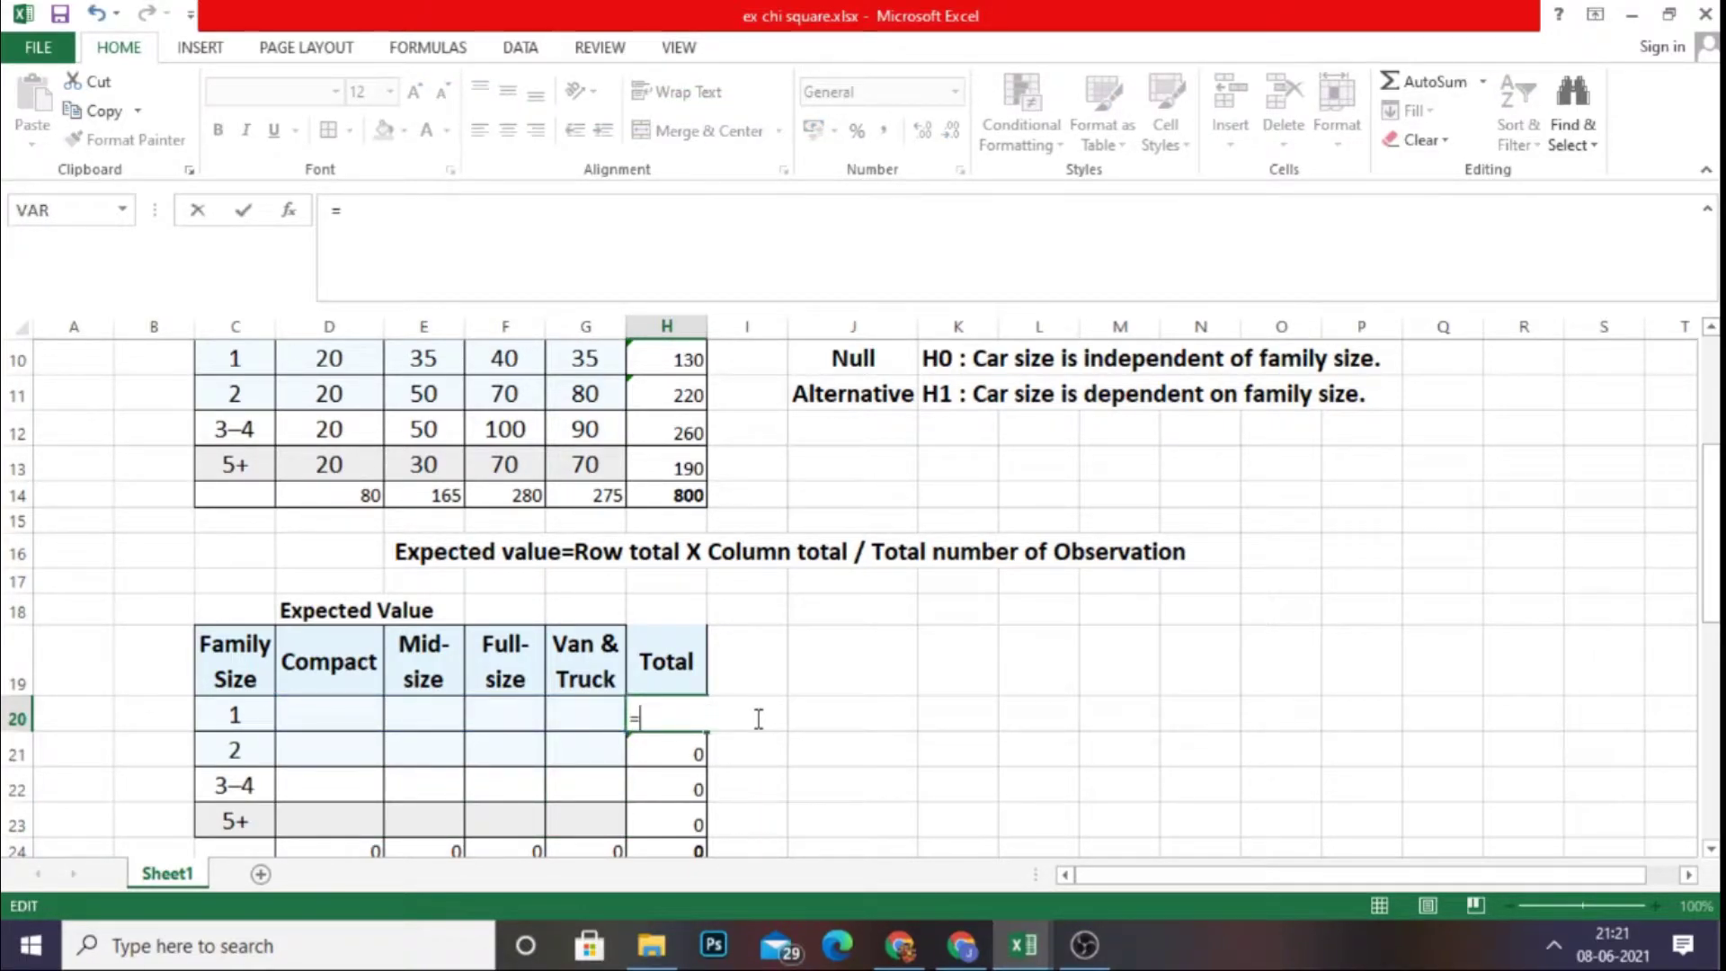
left_click(679, 360)
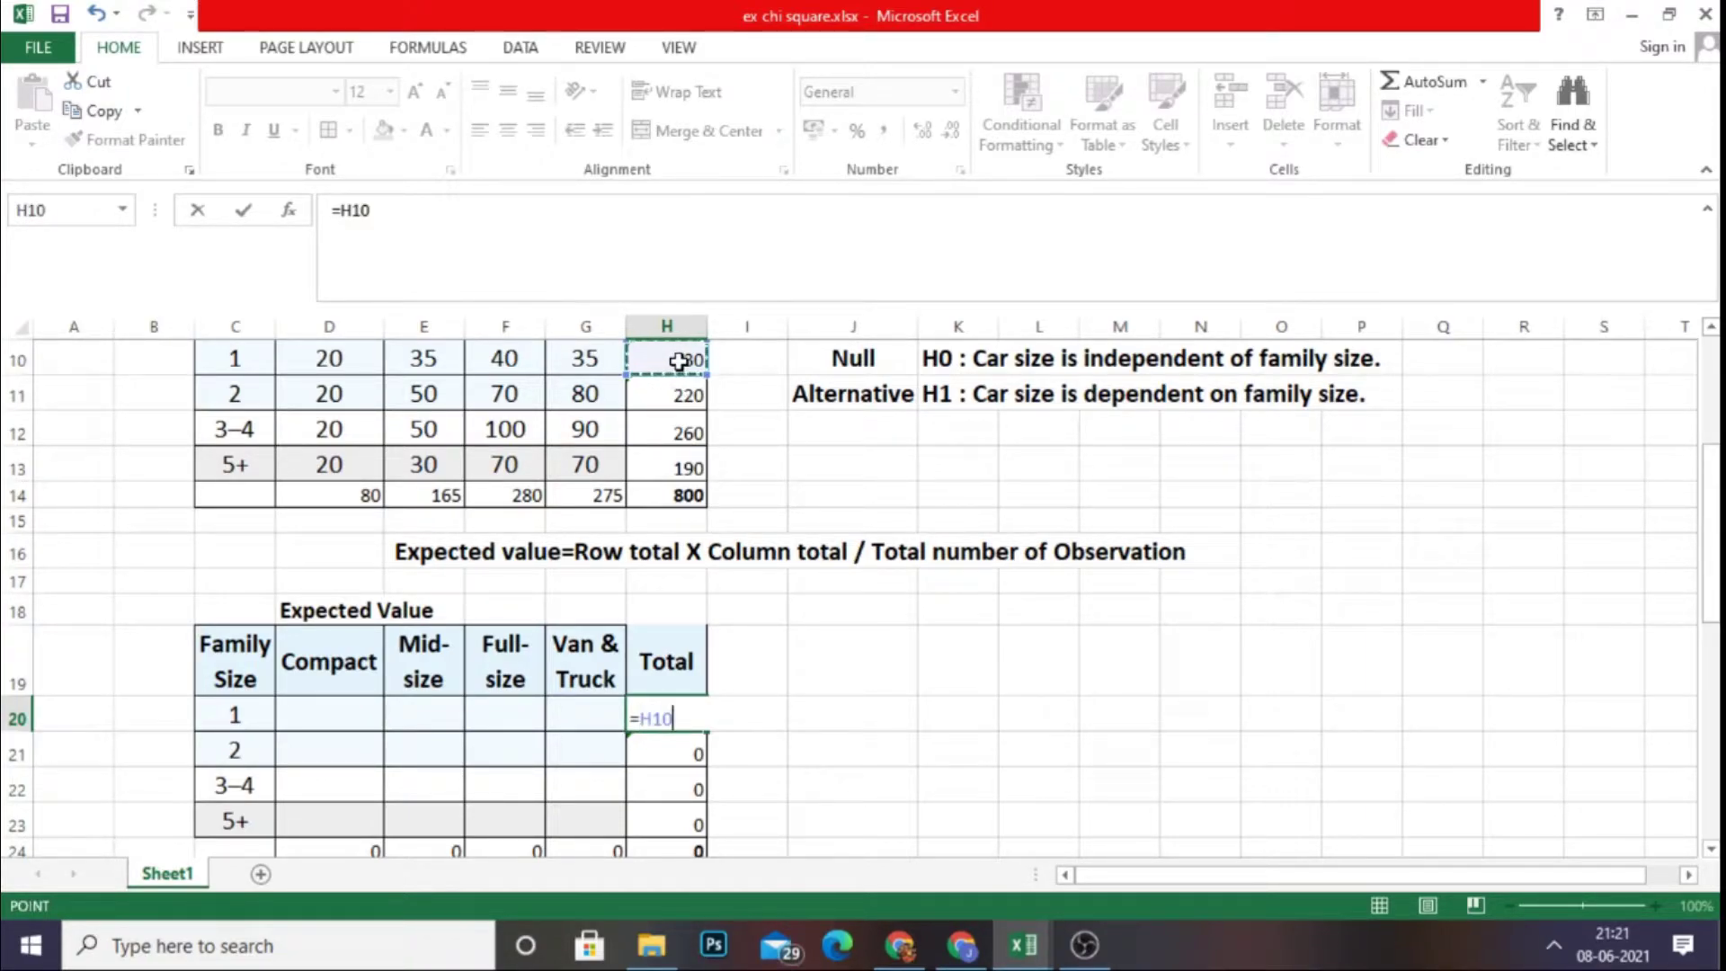
key("Return")
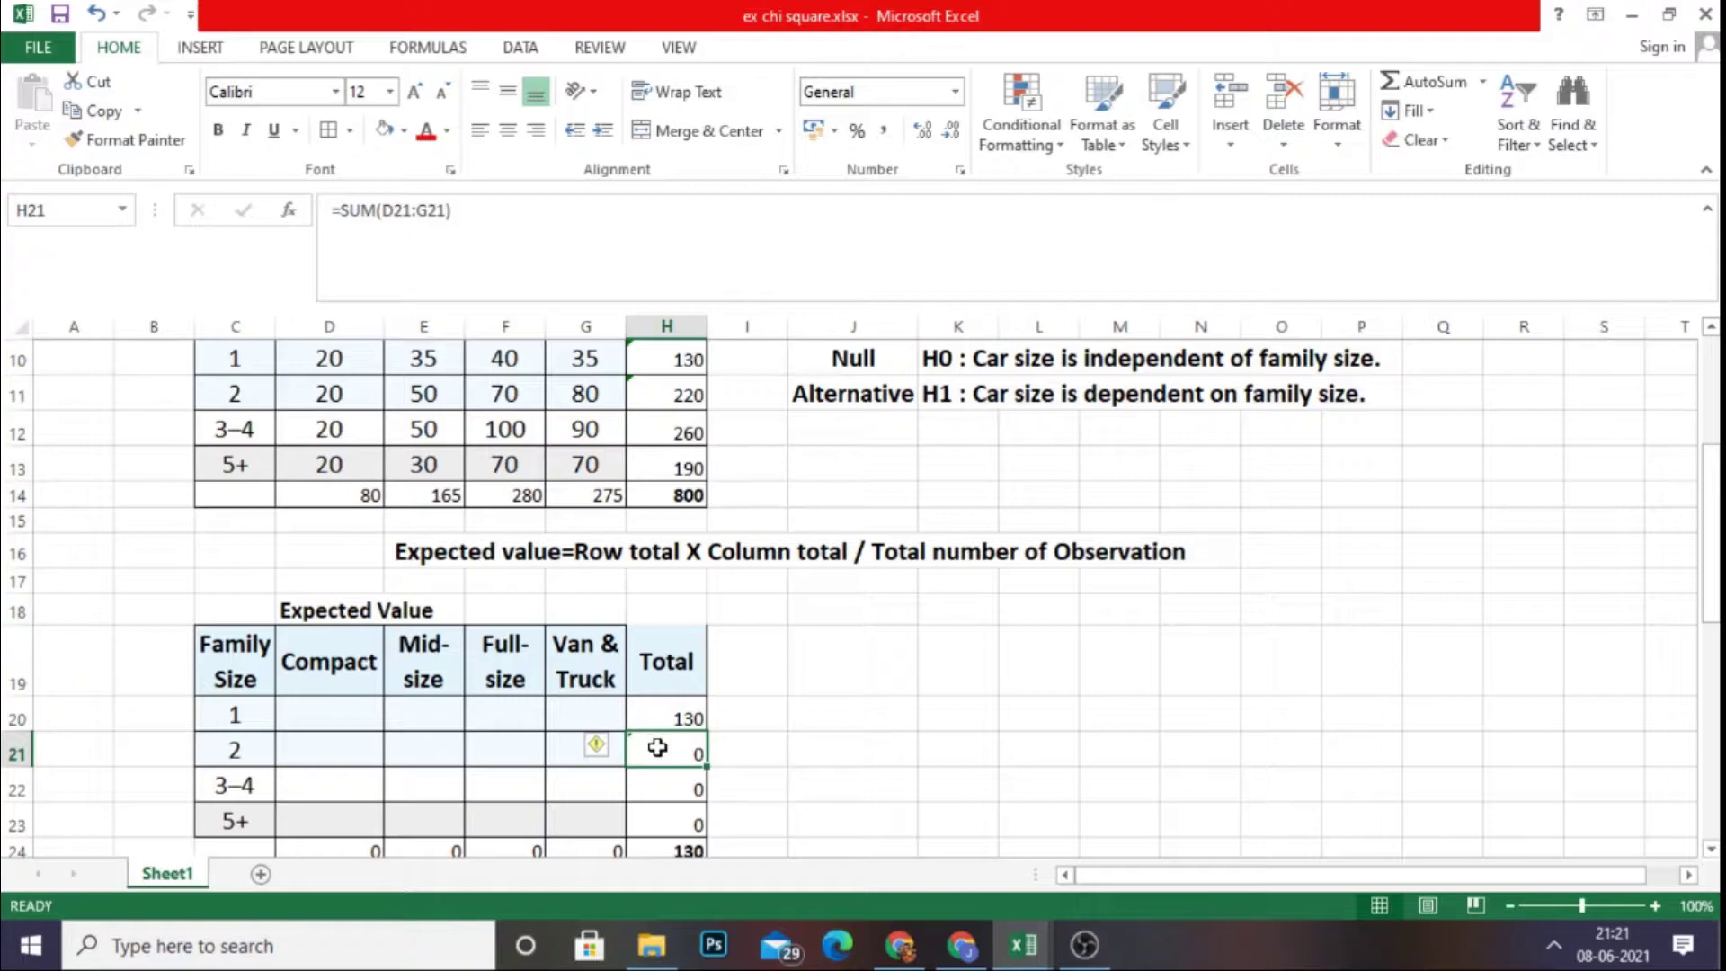
- Replace the sum formula in H21 with =H11 to reference the observed total for family size 2
double_click(661, 748)
left_click_drag(645, 752, 766, 753)
key("BackSpace")
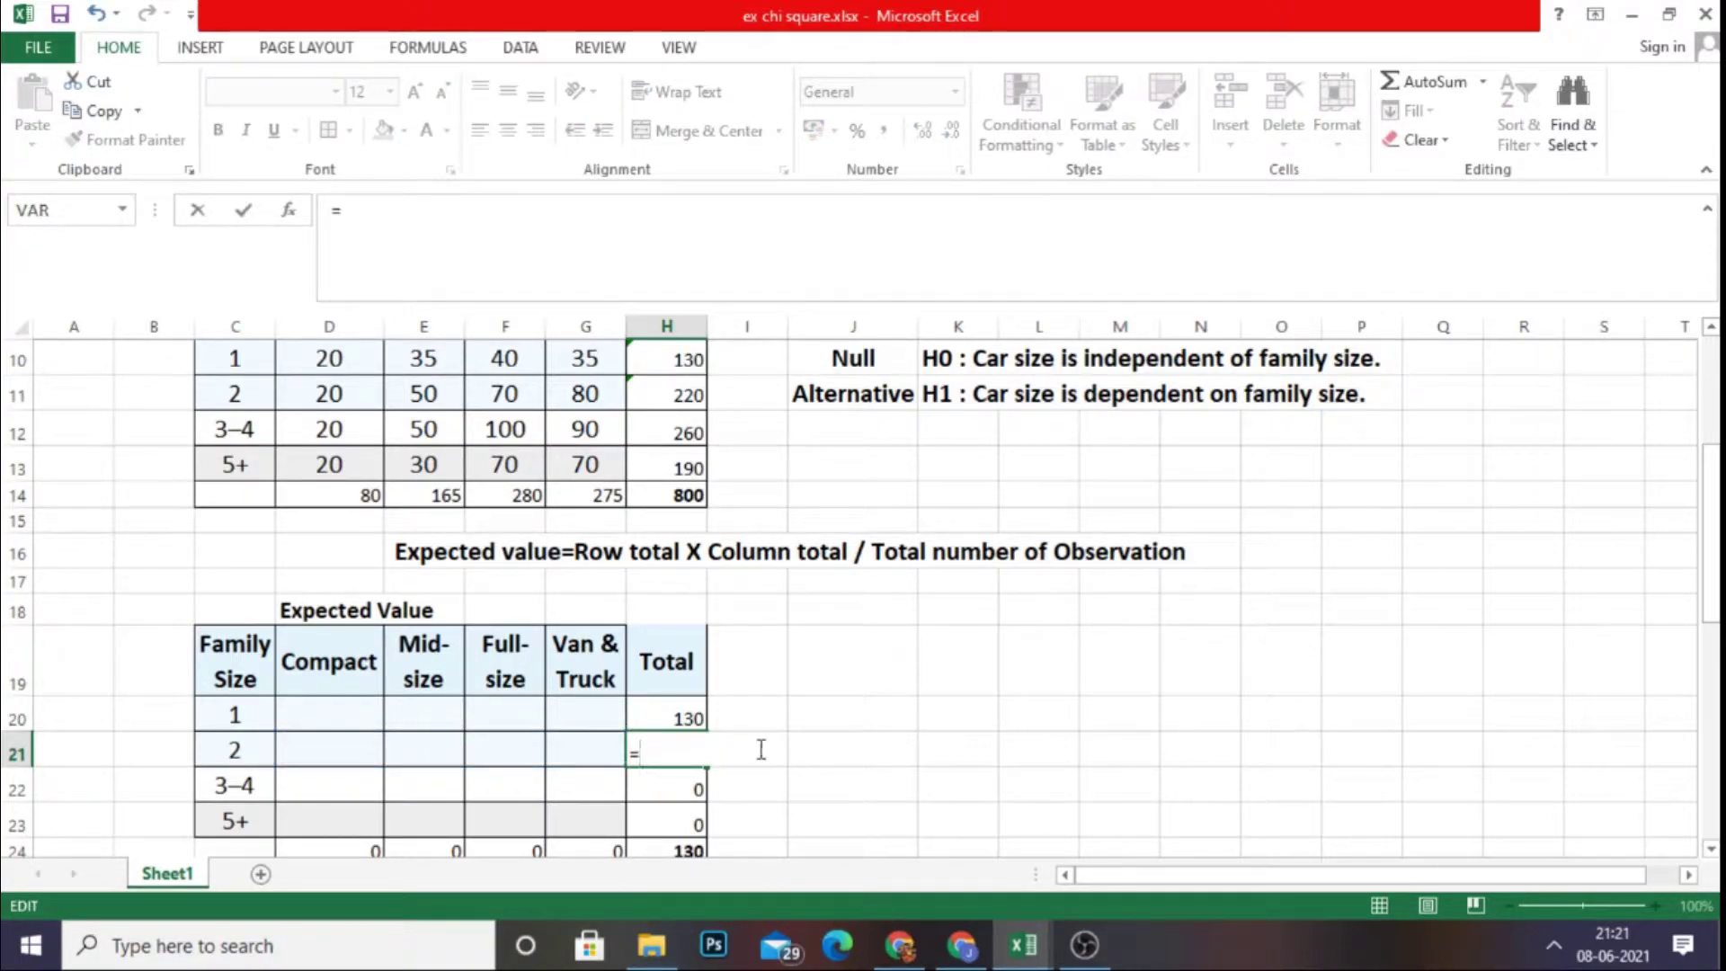
left_click(669, 395)
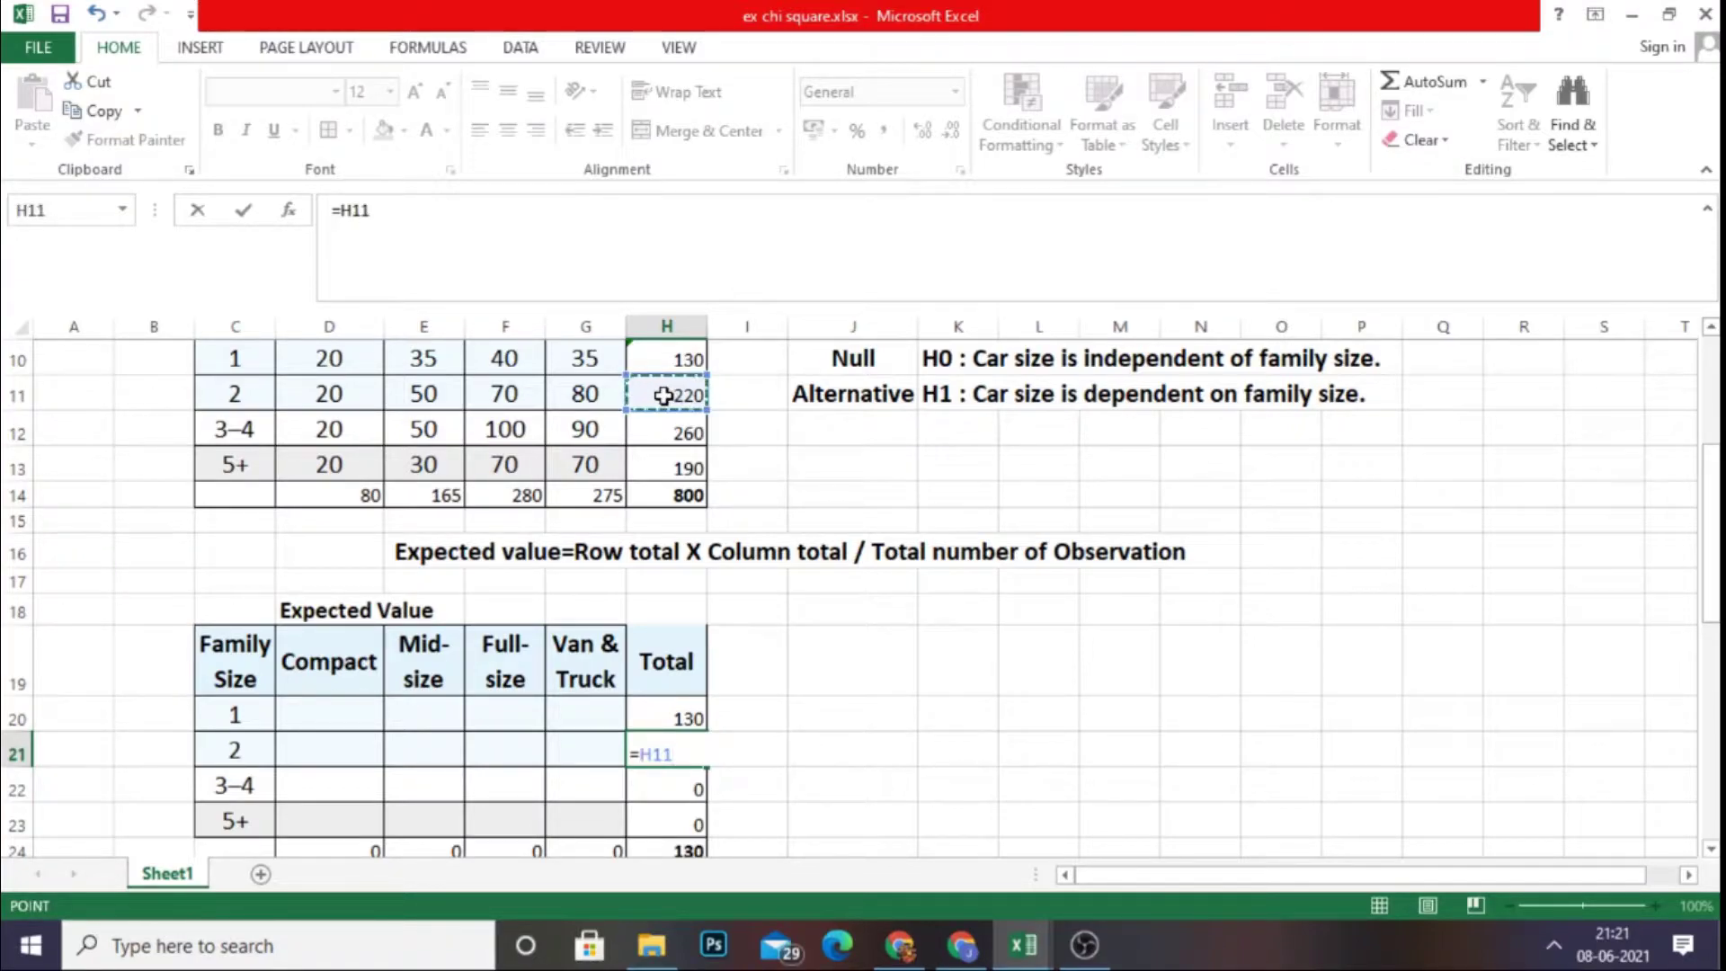
key("Return")
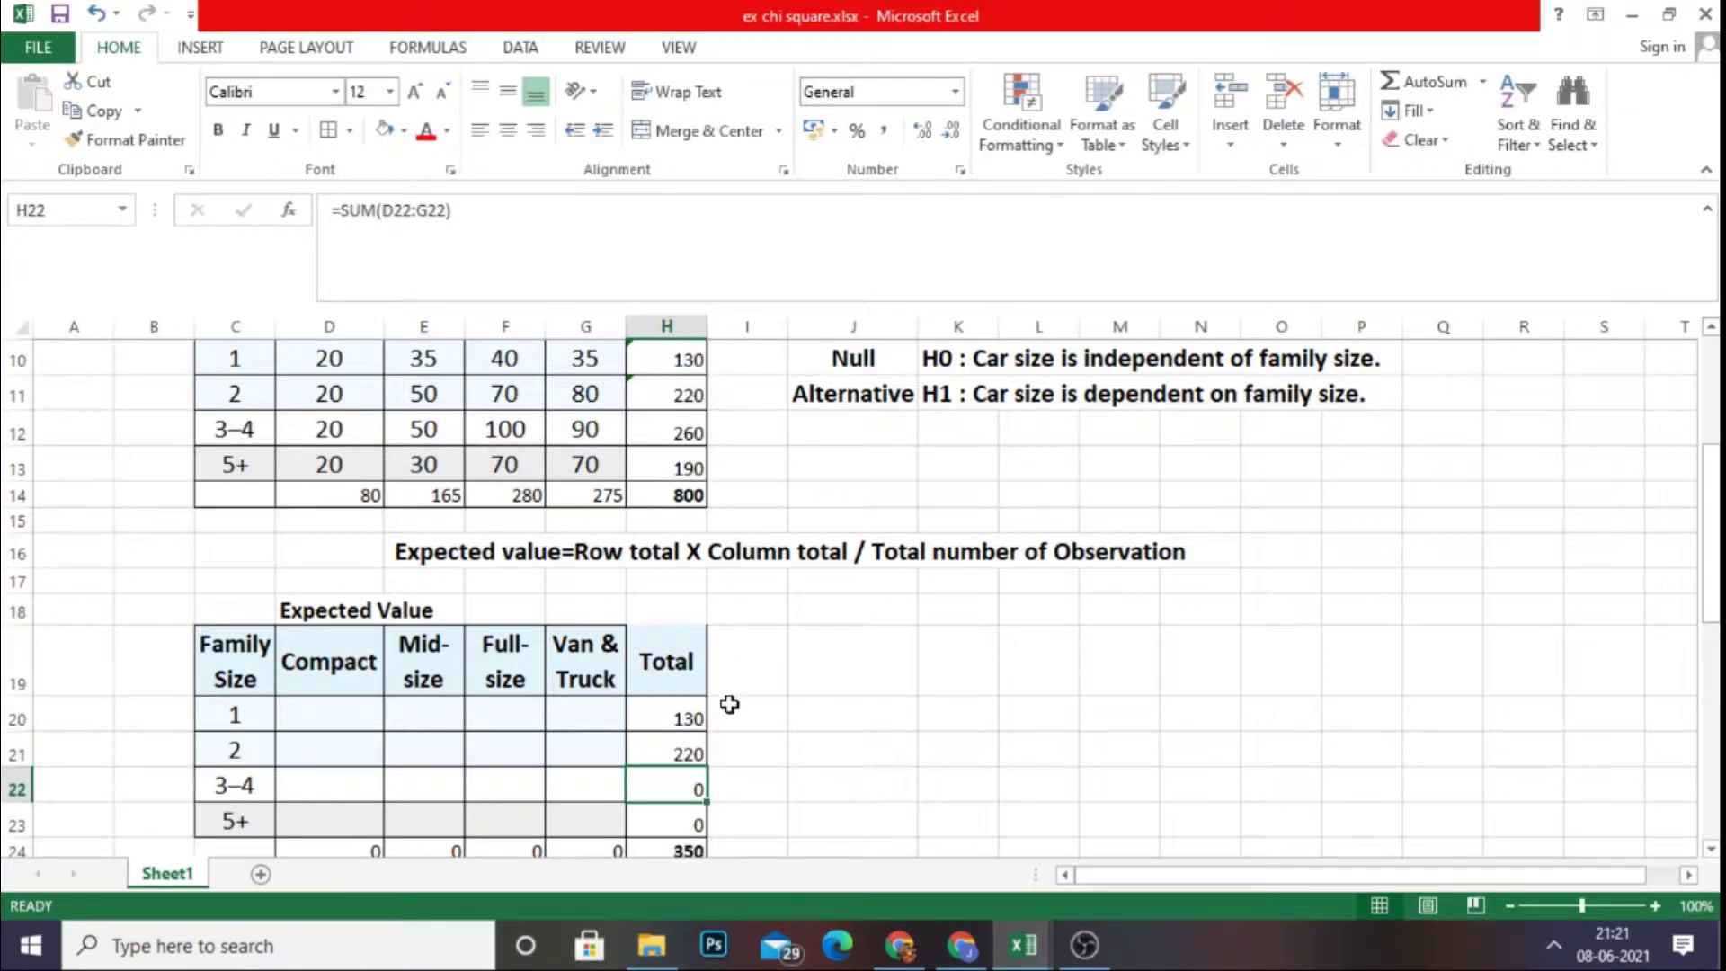
- Replace the sum formula in H22 with =H12 to reference the observed total for family size 3–4
double_click(663, 782)
left_click_drag(639, 790, 765, 789)
key("BackSpace")
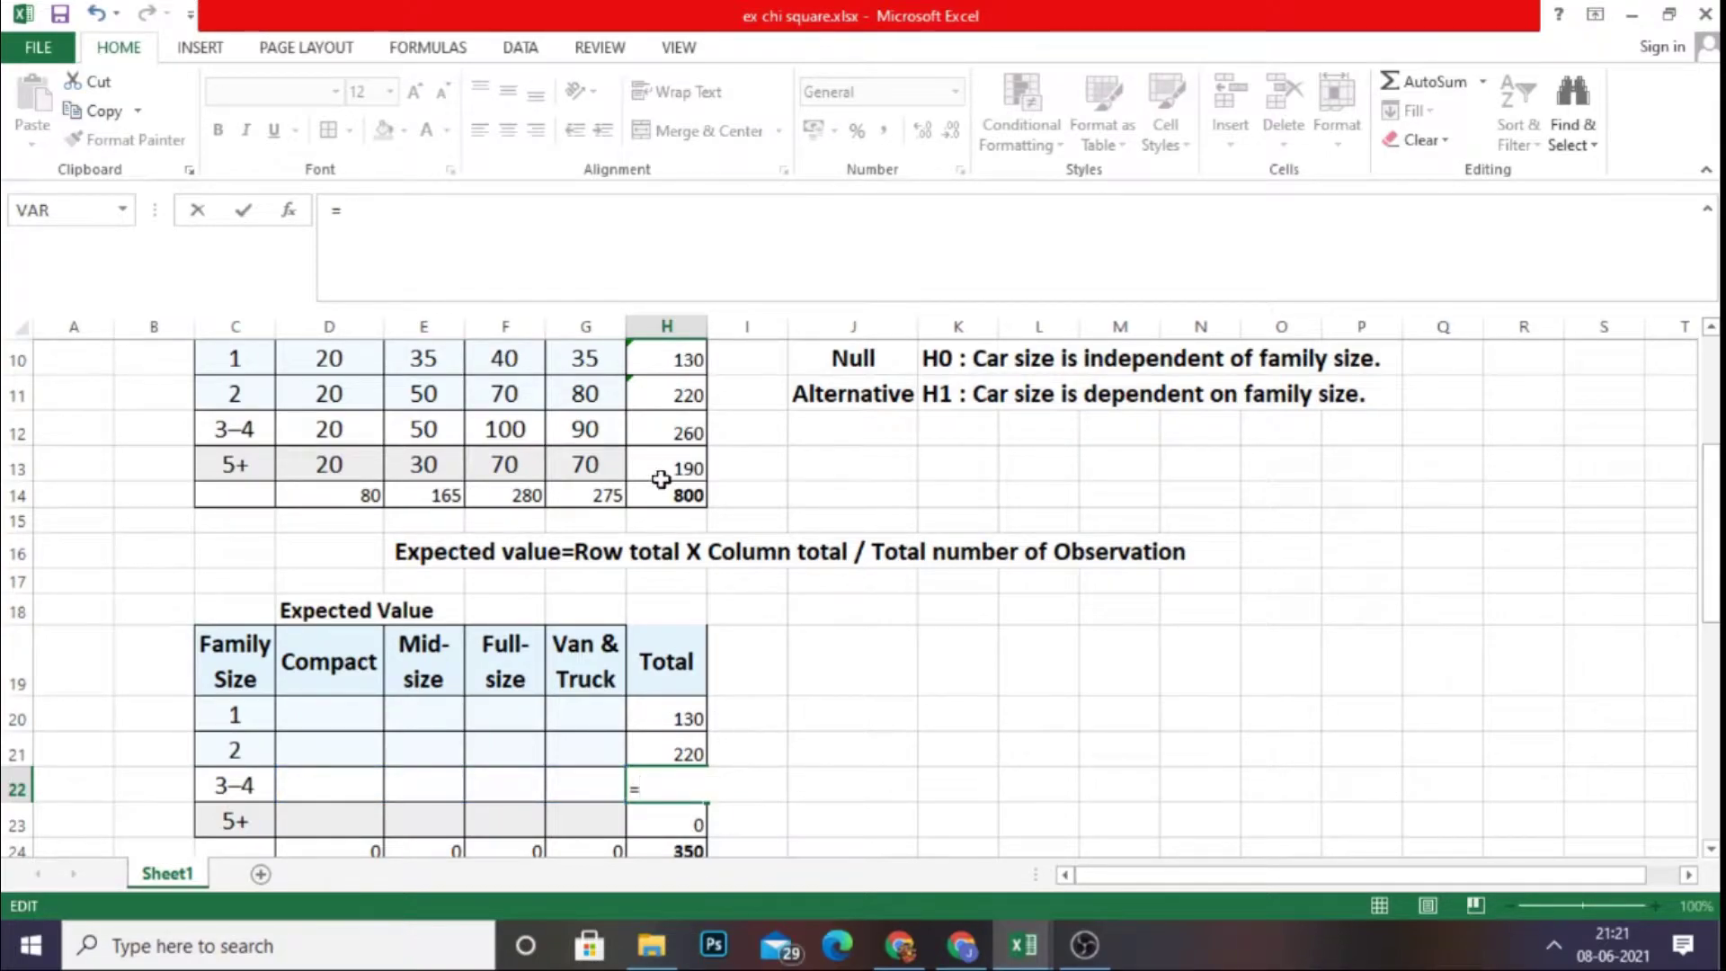
left_click(675, 432)
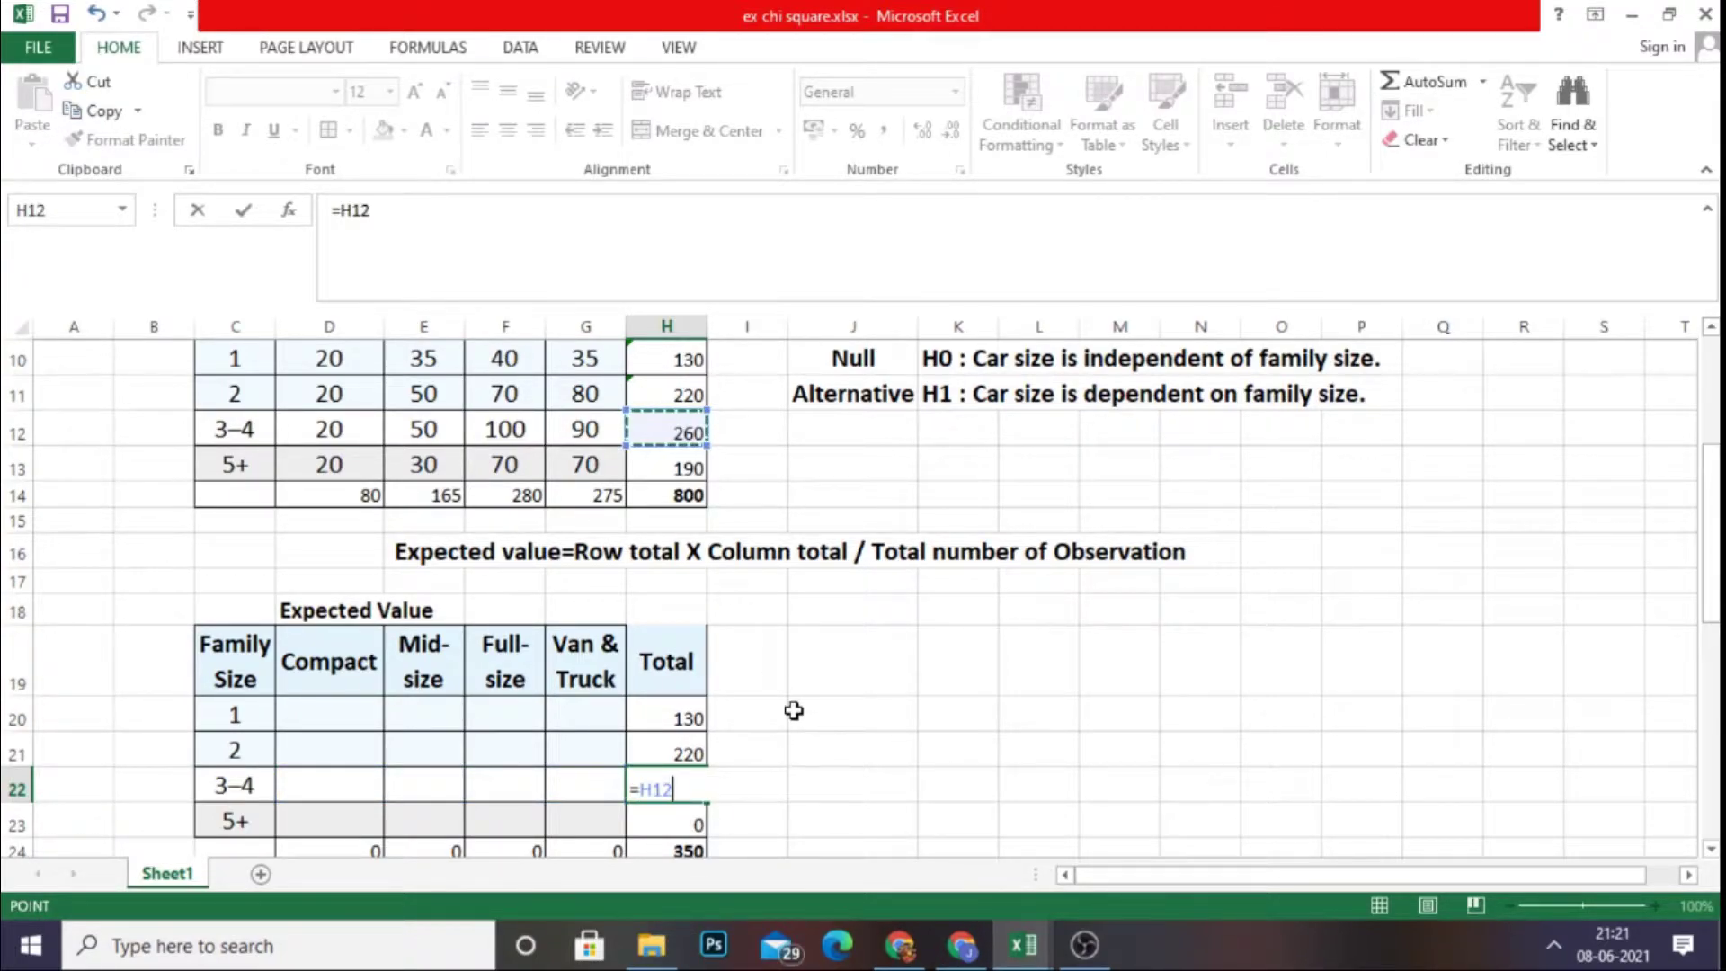
key("Return")
- Replace the sum formula in H23 with =H13 to reference the observed total for family size 5+
scroll(794, 711, "down", 1)
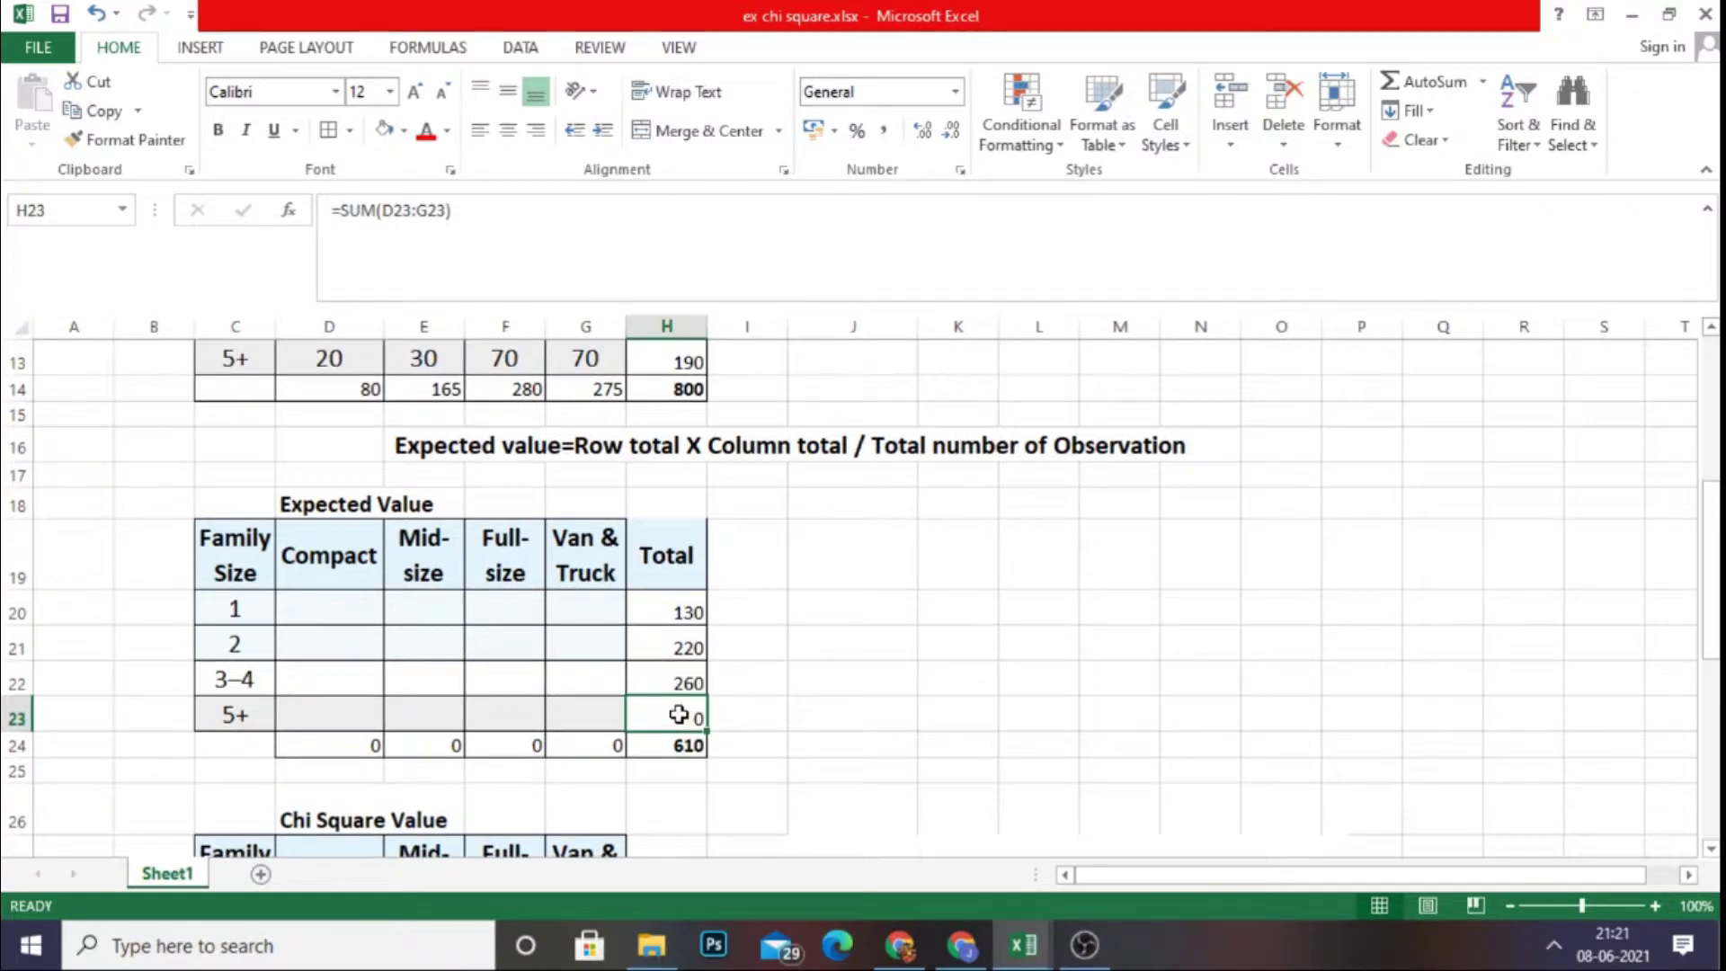
double_click(678, 715)
left_click_drag(644, 718, 785, 717)
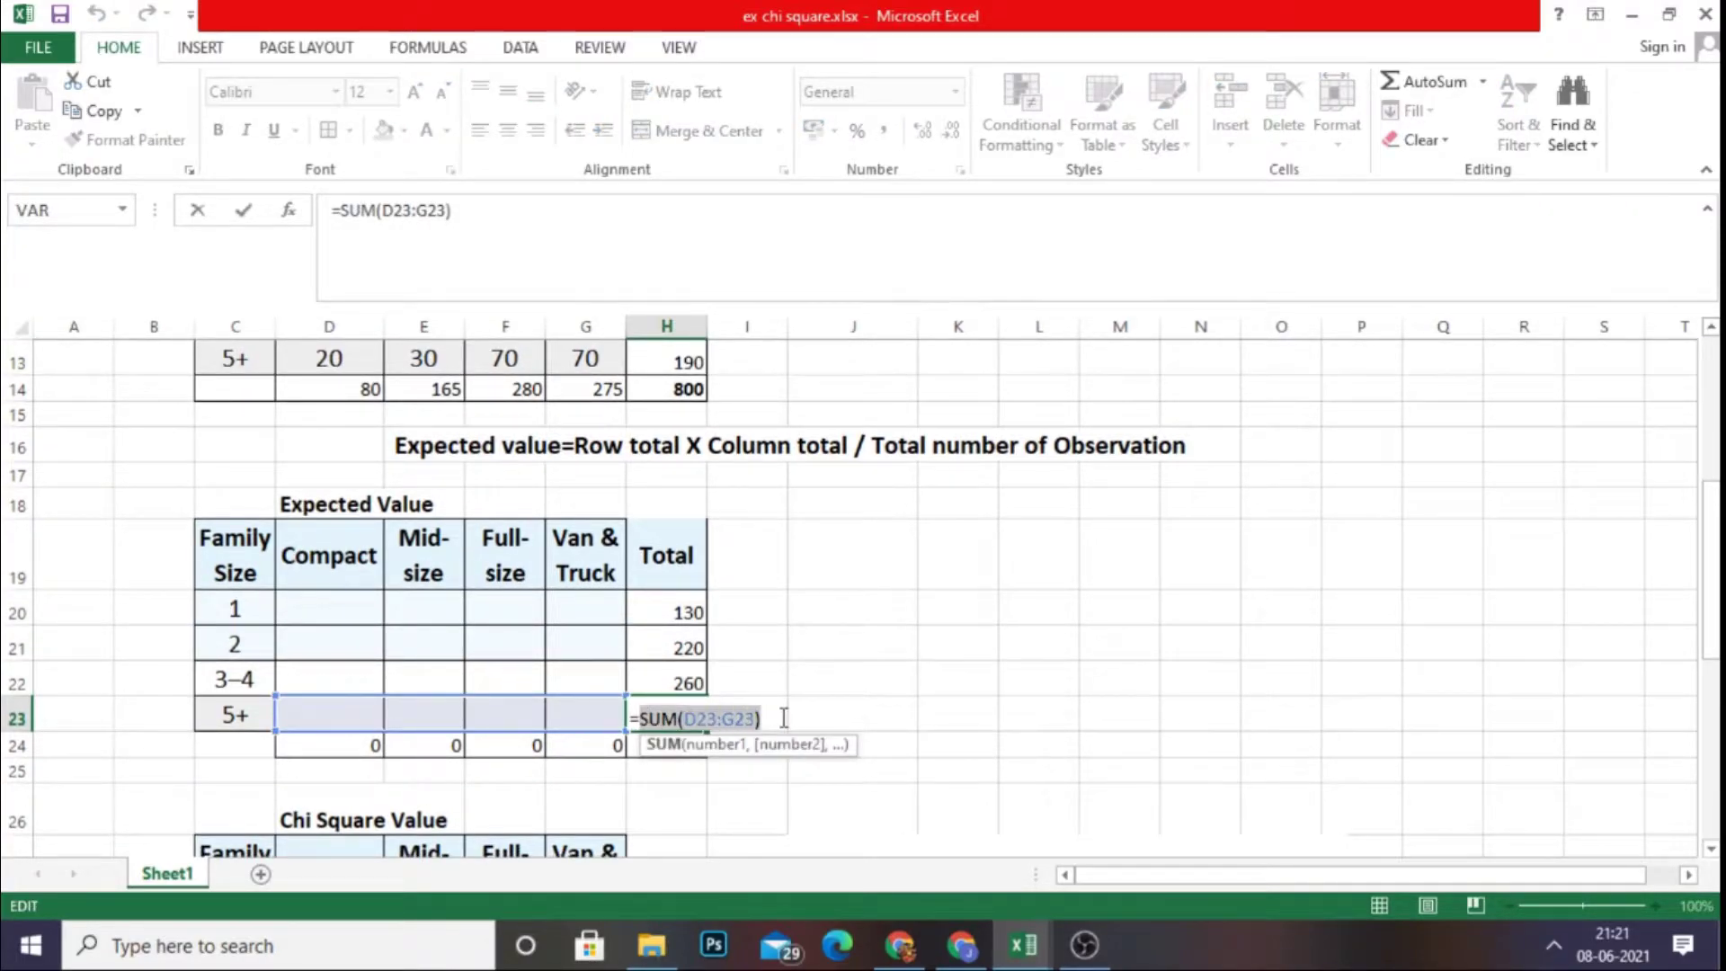
key("BackSpace")
left_click(683, 359)
key("Return")
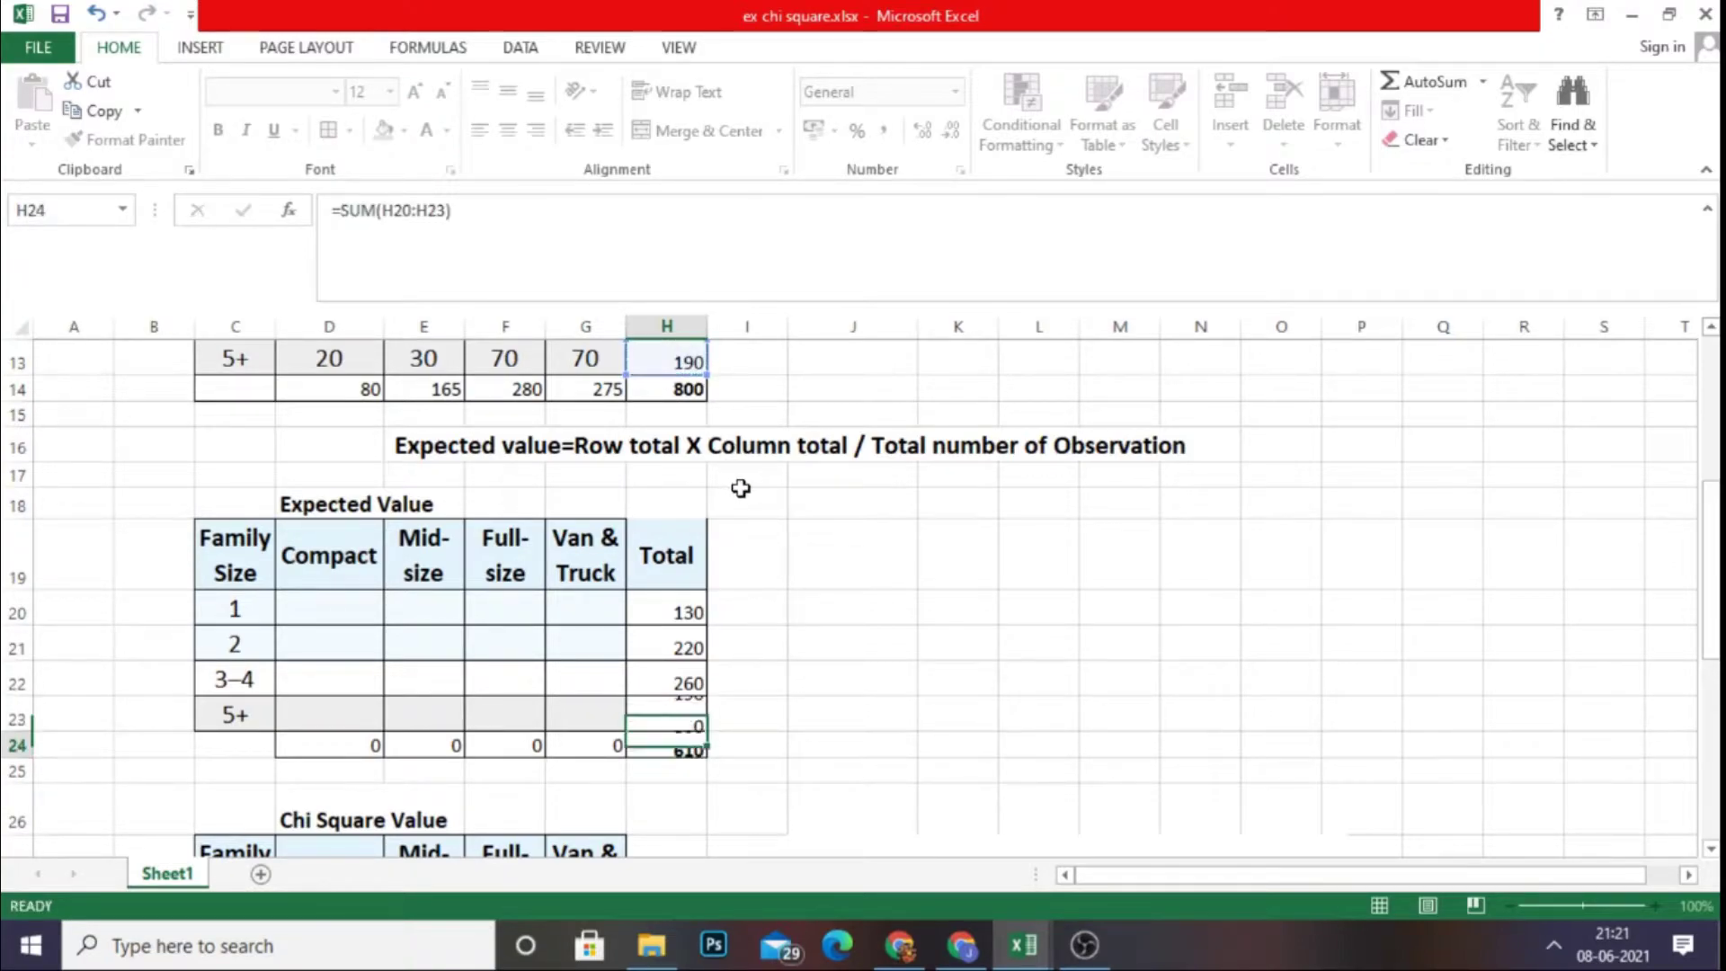
- Replace the Compact column's sum formula in D24 with =D14, referencing the observed column total
left_click(319, 744)
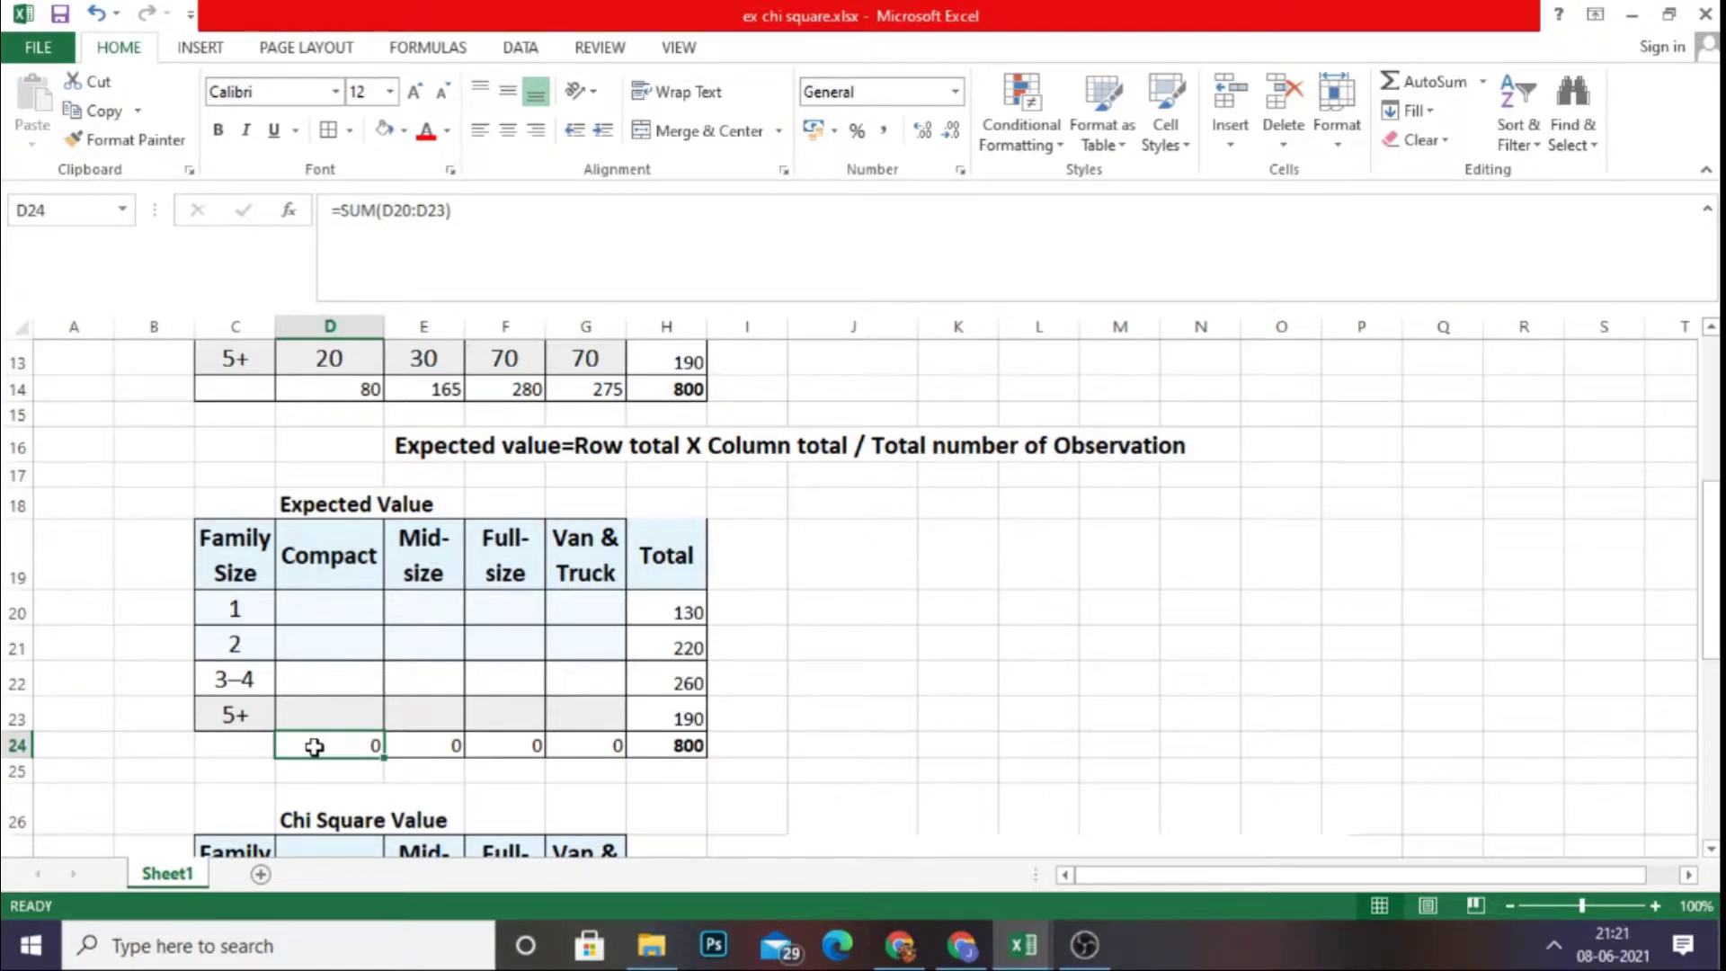
double_click(313, 746)
left_click_drag(292, 751, 412, 745)
key("BackSpace")
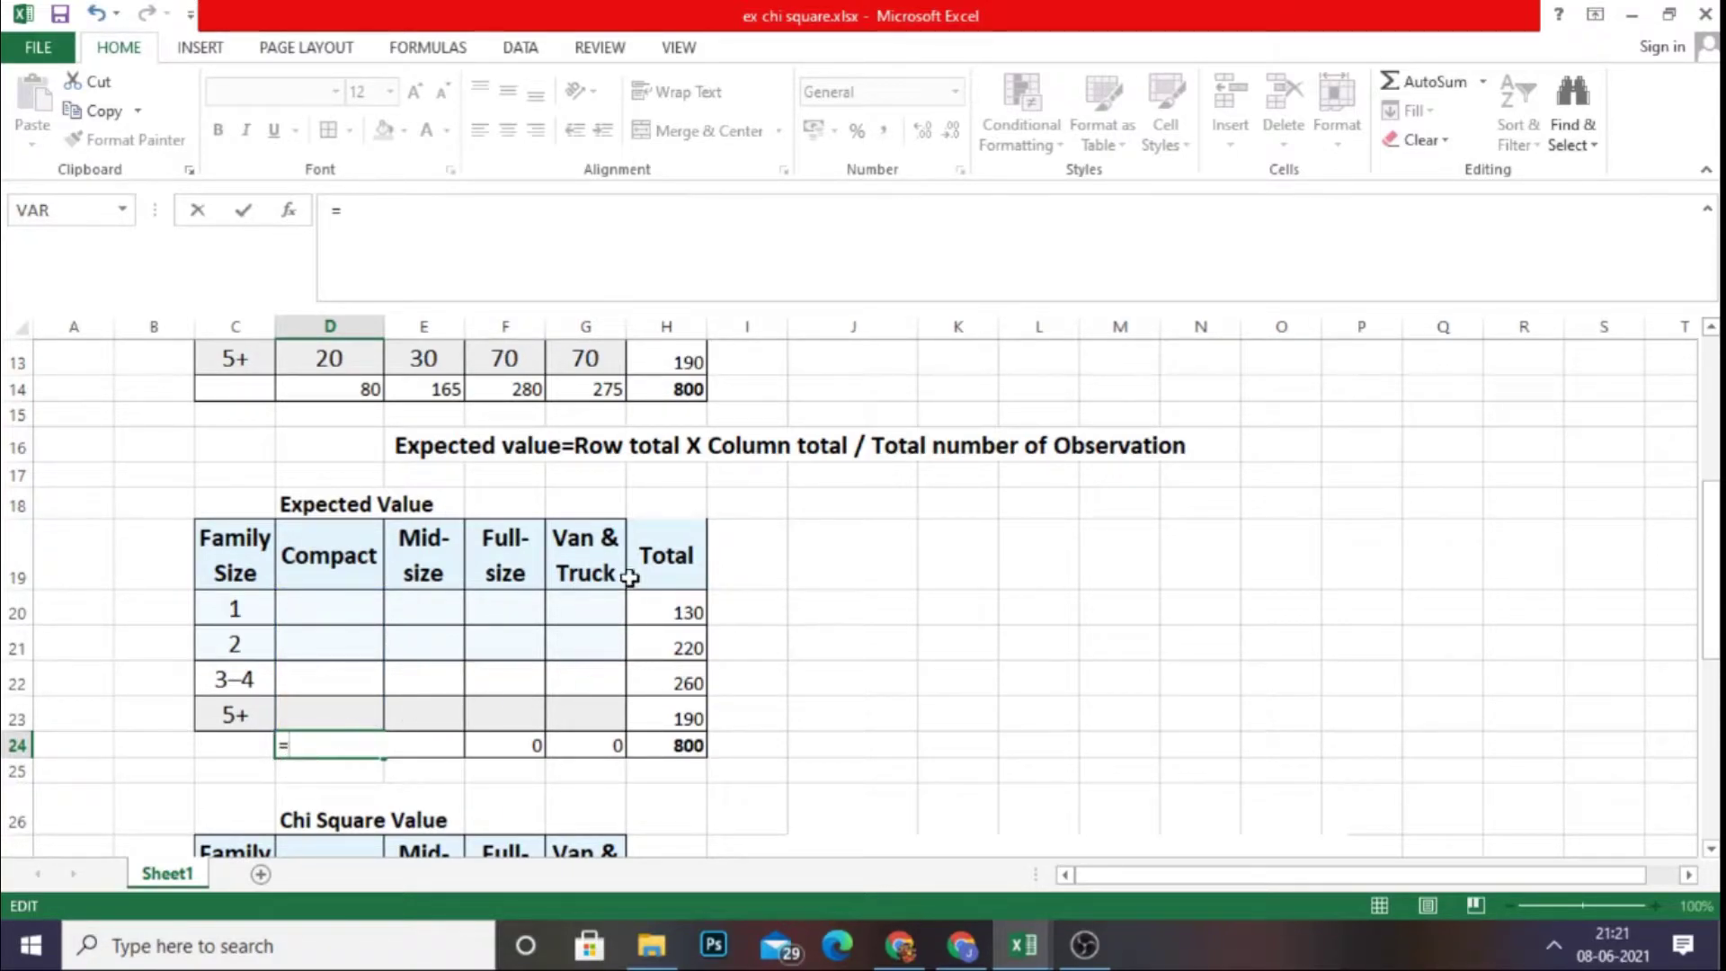
left_click(342, 390)
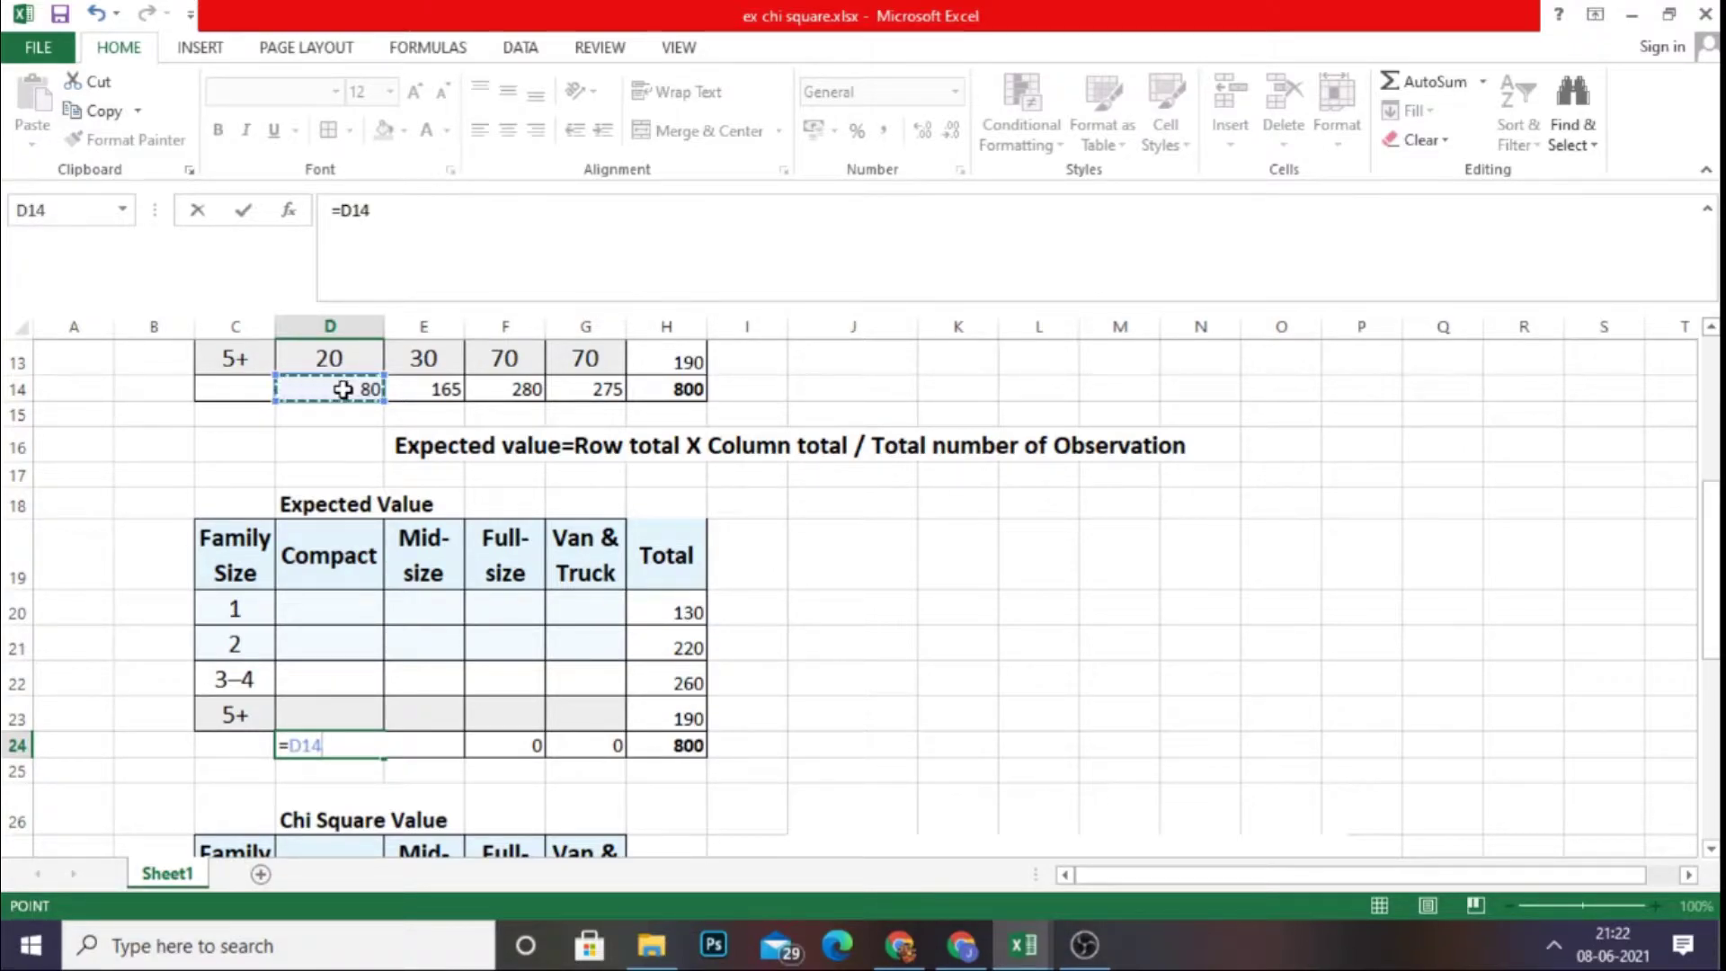
key("Return")
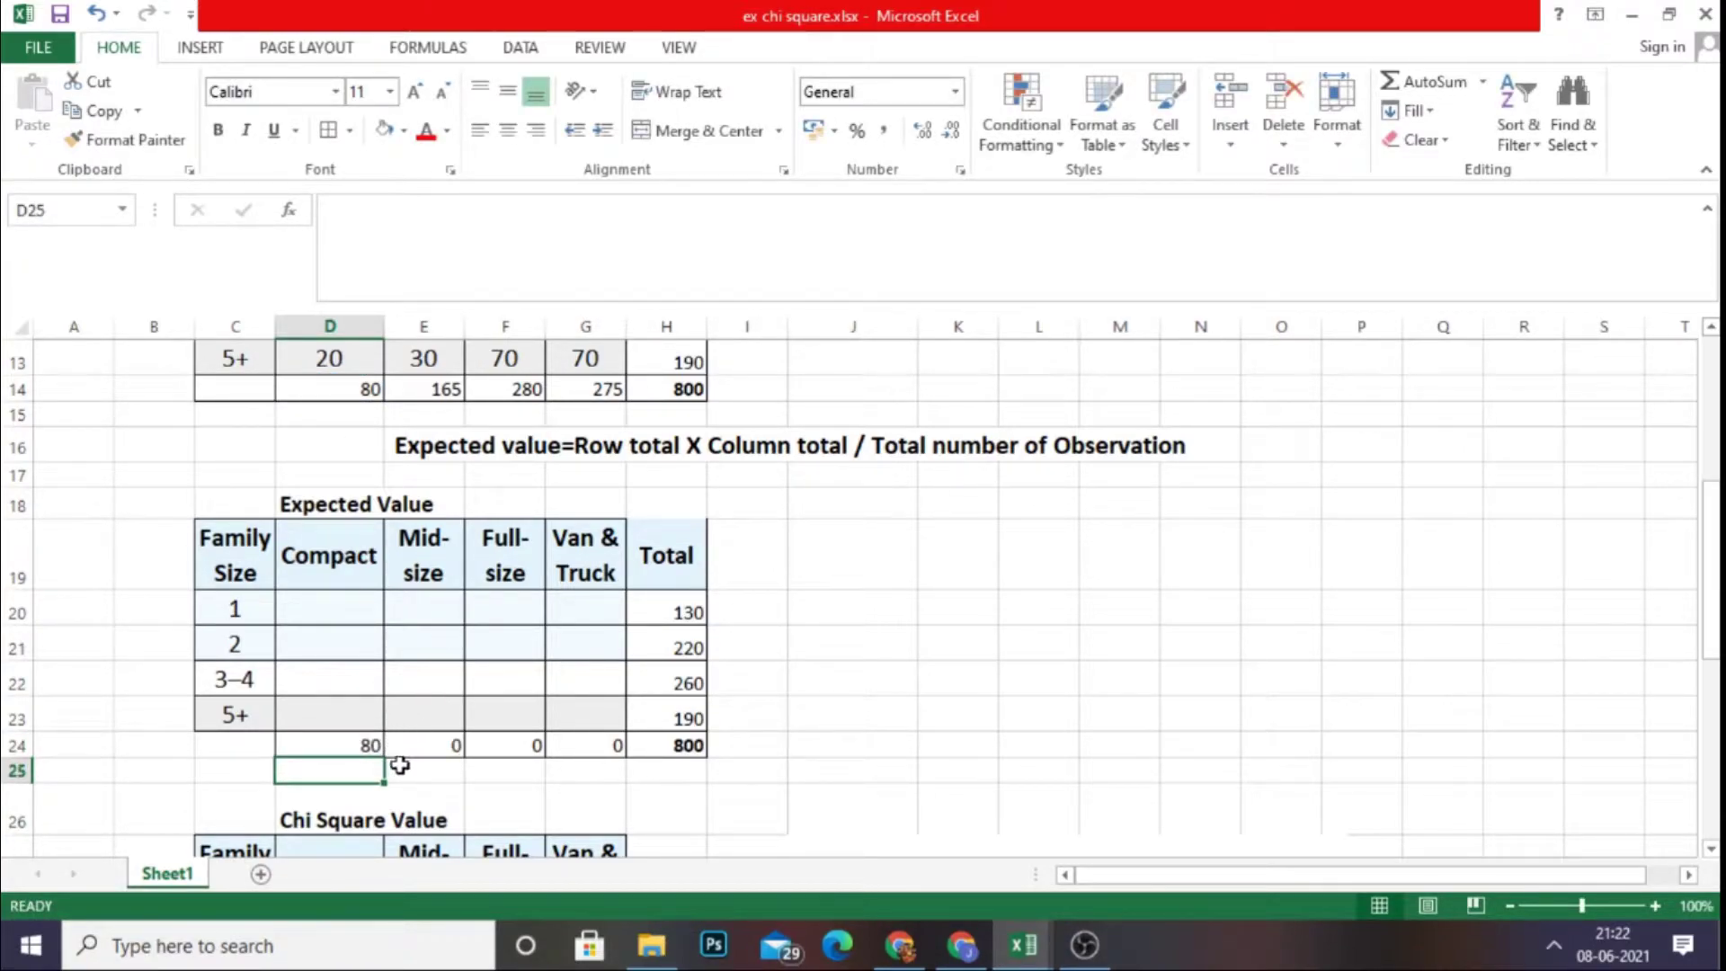
- Replace the Mid-size column's sum formula in E24 with a reference to the observed column total in E14
double_click(419, 745)
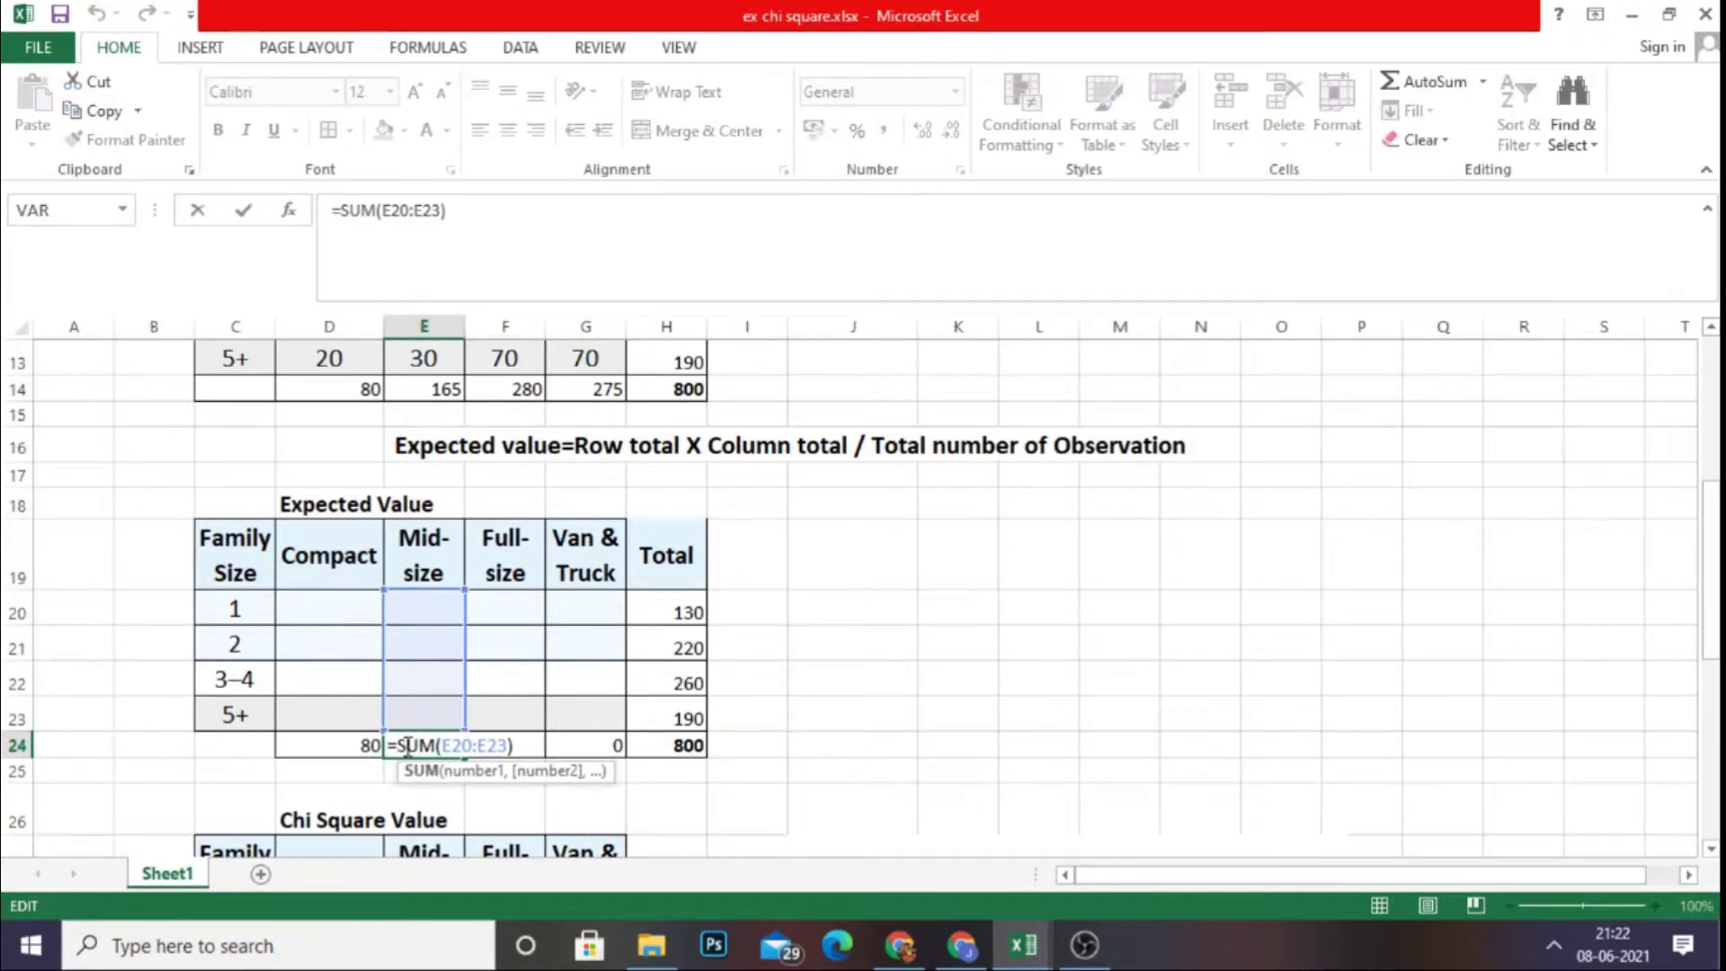
left_click_drag(398, 745, 526, 747)
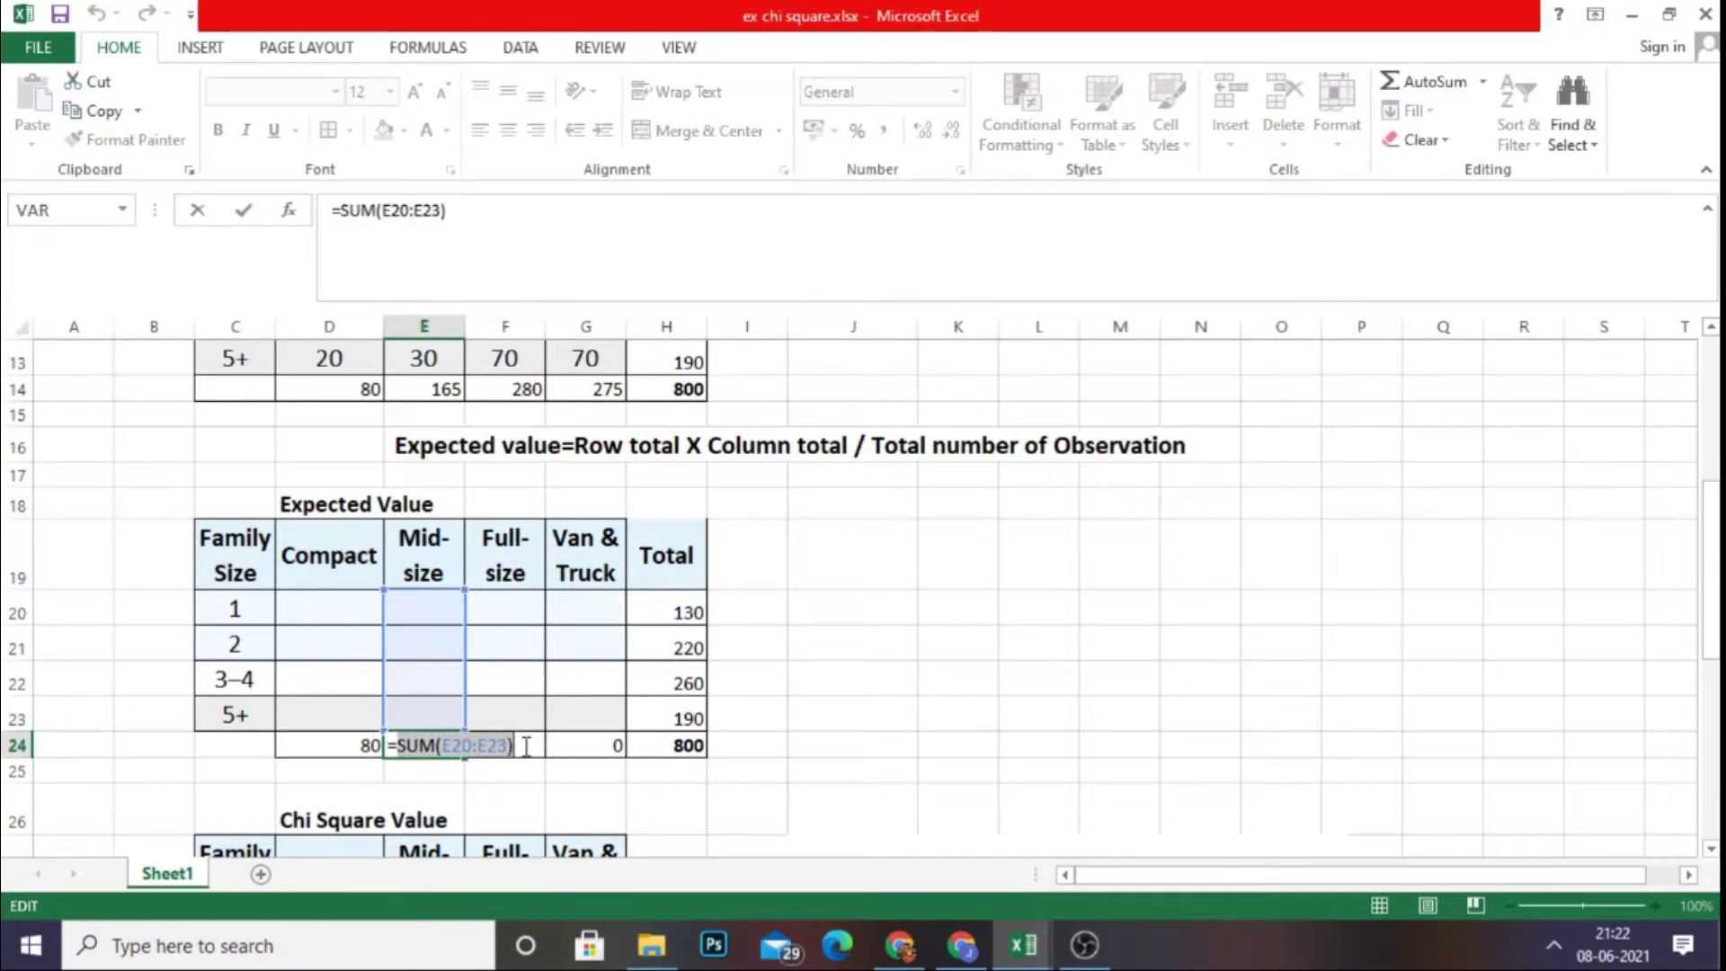
key("BackSpace")
left_click(436, 391)
key("Return")
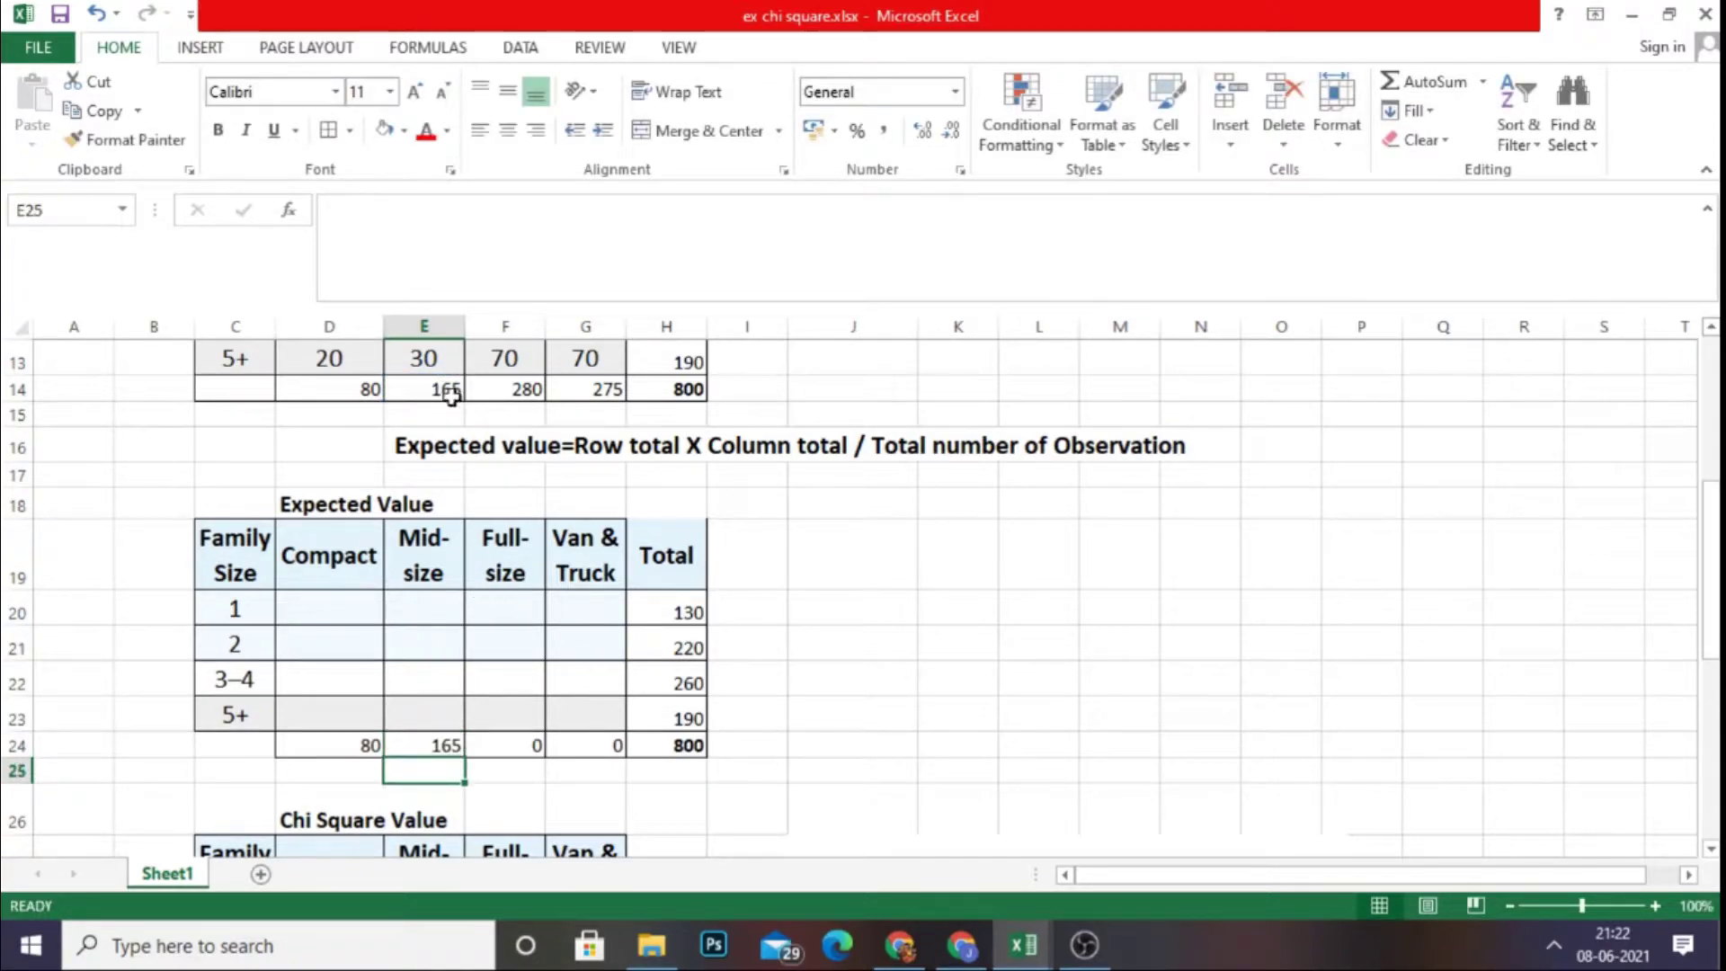
- Replace the Full-size column's sum formula in F24 with =F14, referencing the observed column total
double_click(500, 745)
left_click_drag(522, 745, 594, 745)
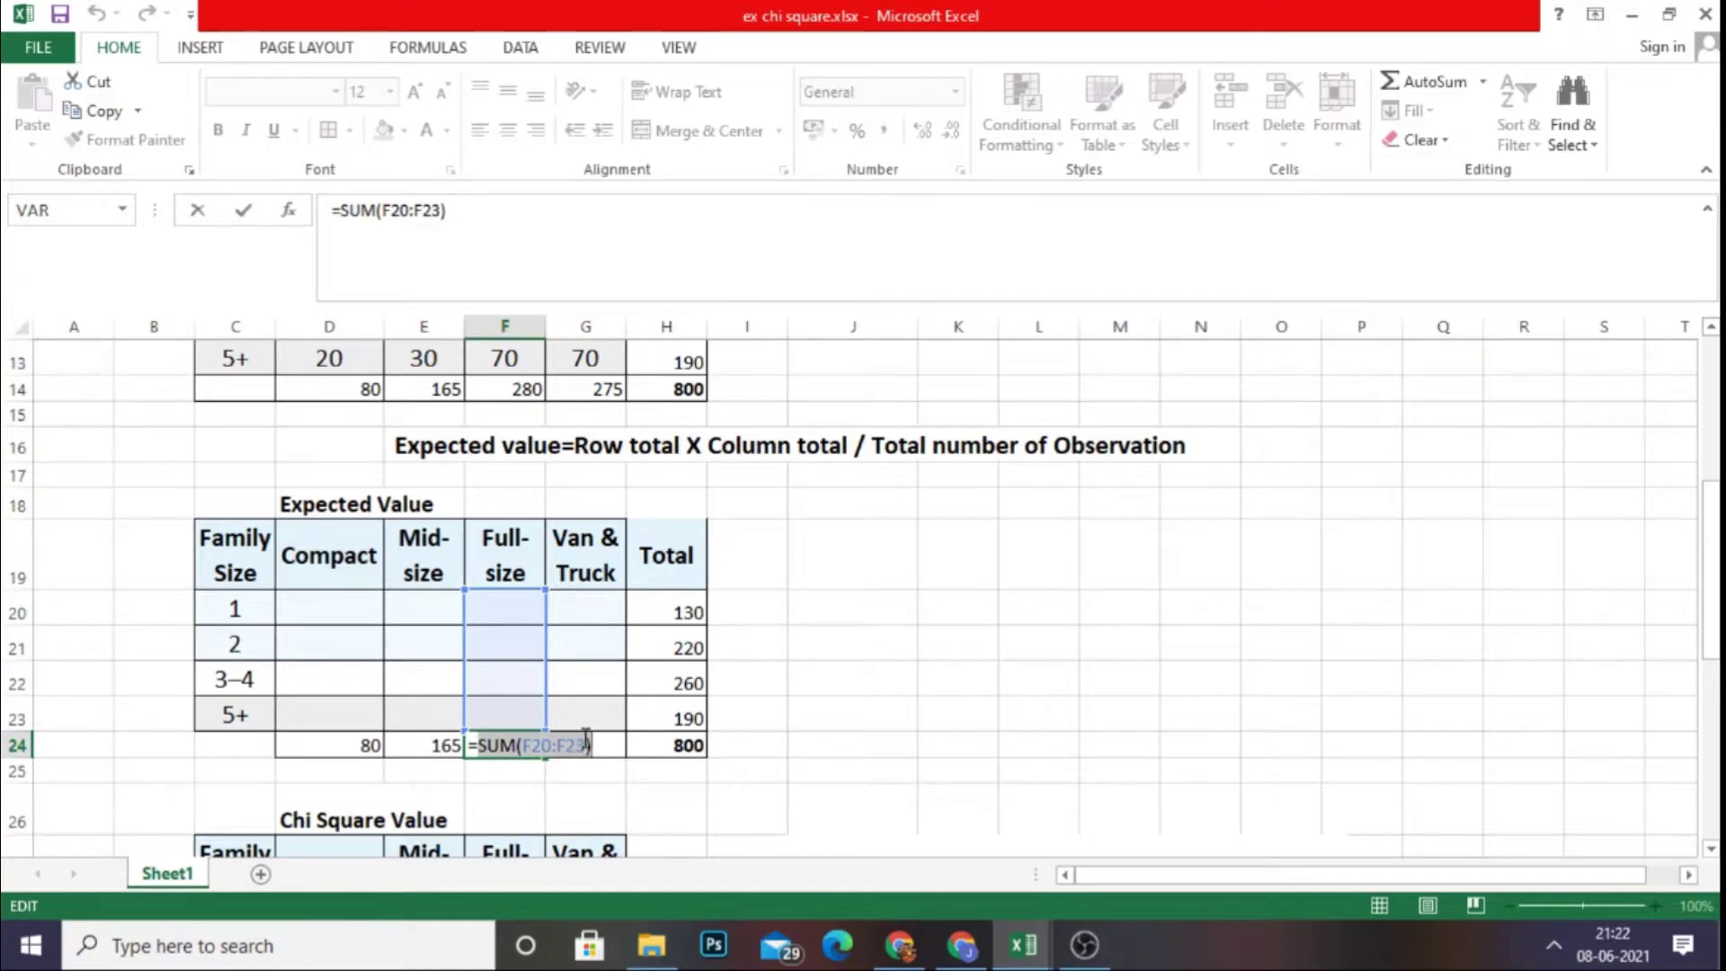
key("BackSpace")
left_click(509, 391)
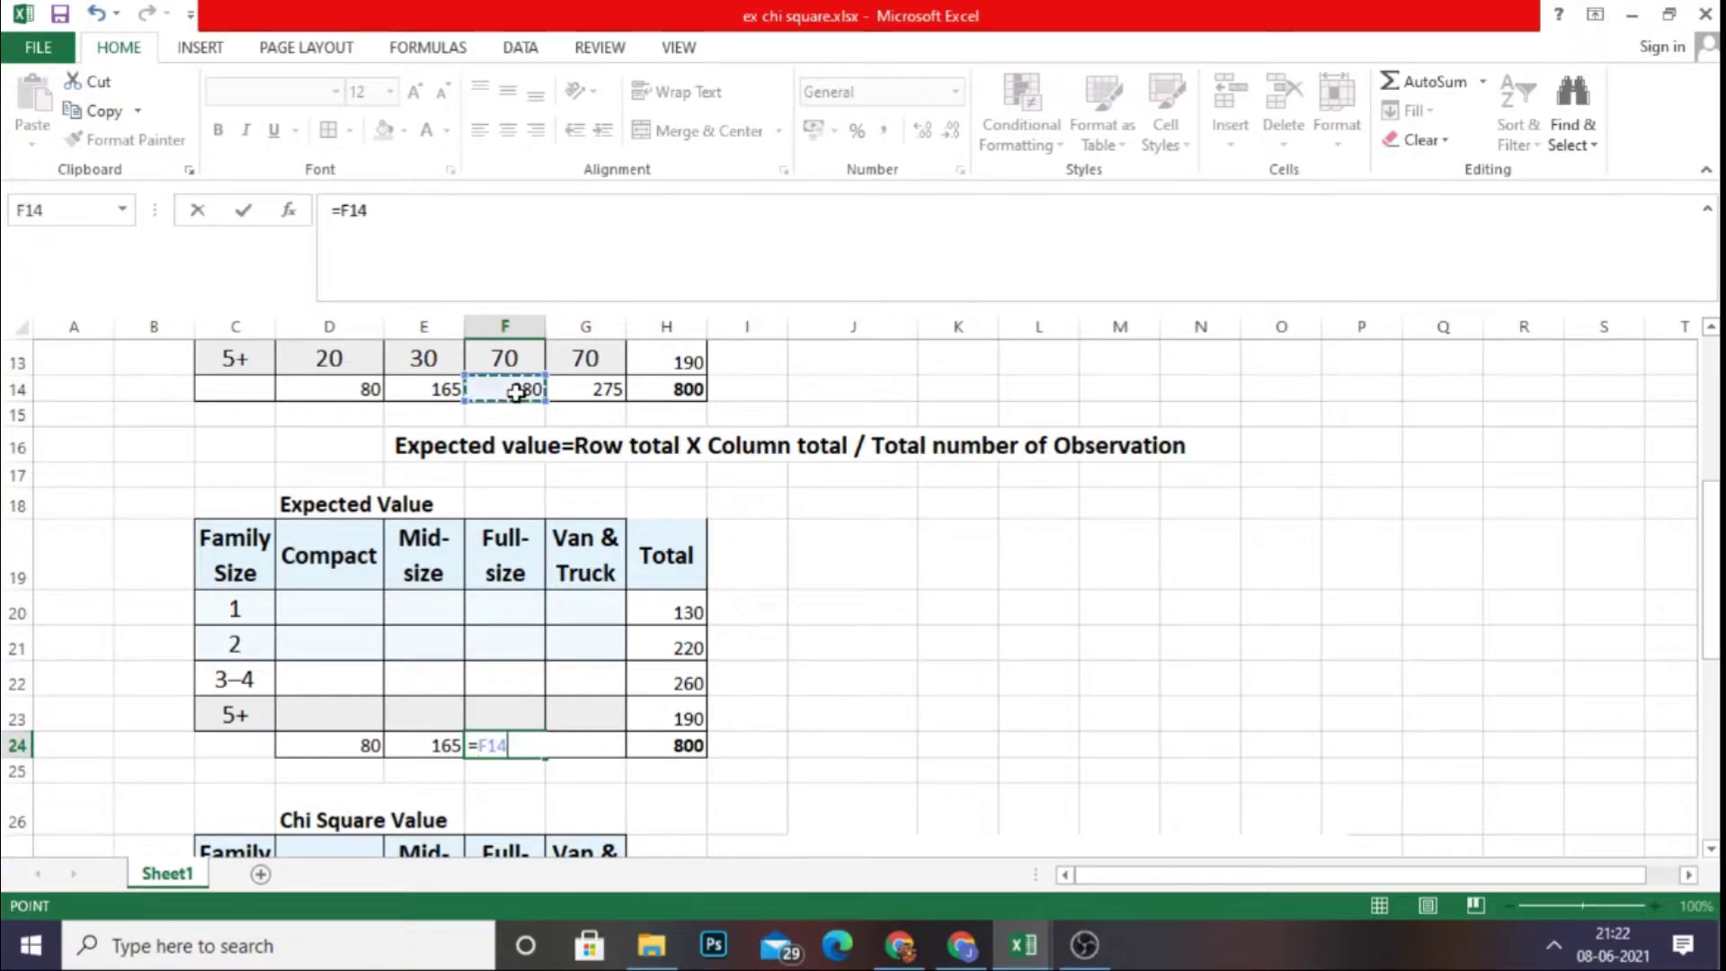
key("Return")
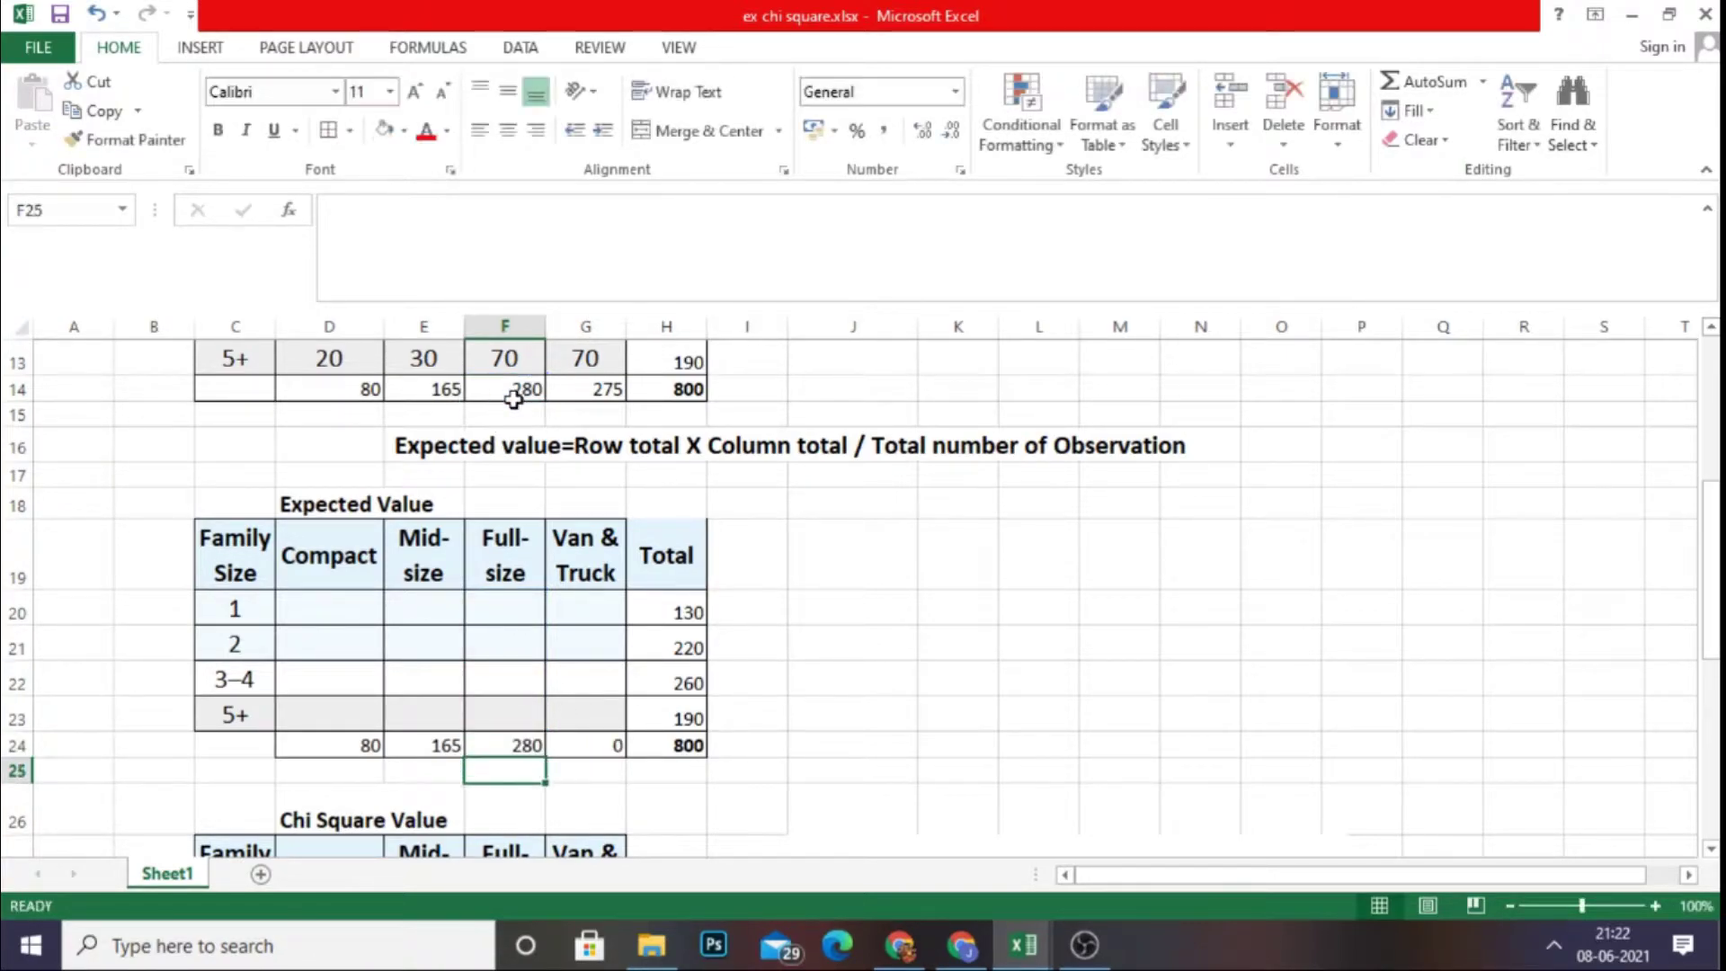
- Replace the Van & Truck column's sum formula in G24 with =G14, referencing the observed column total
double_click(581, 742)
left_click_drag(559, 746, 690, 749)
key("BackSpace")
left_click(580, 389)
key("Return")
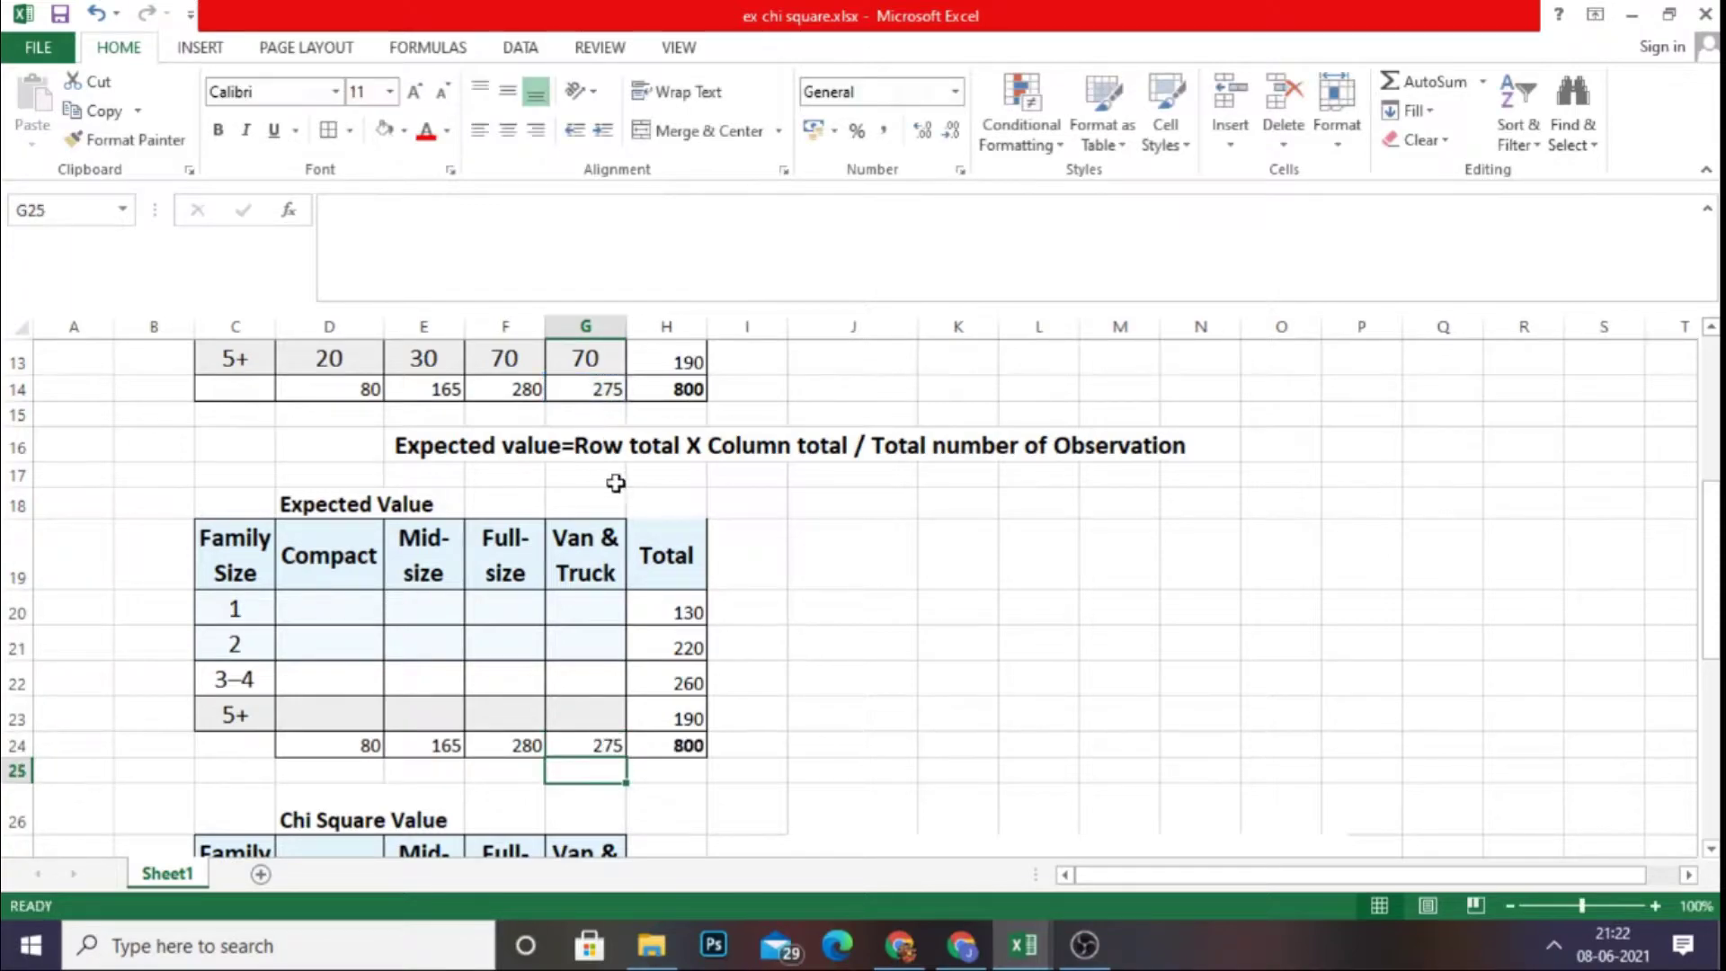
left_click(780, 679)
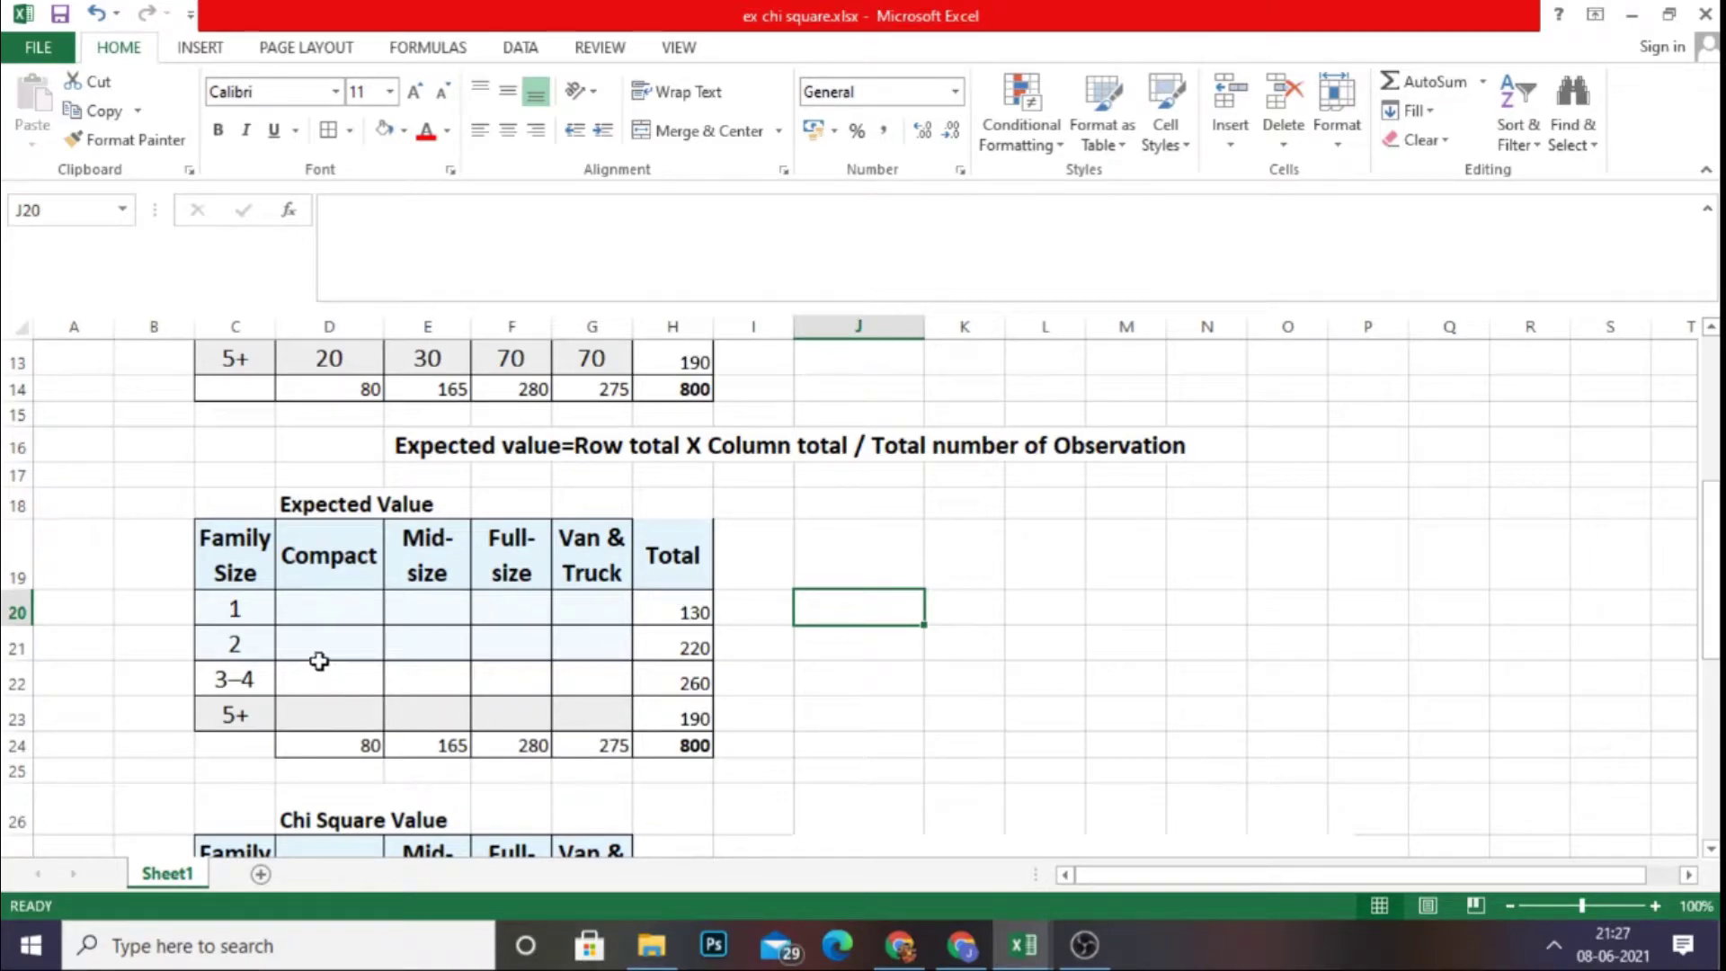
- Calculate the expected Compact value for family size 1 in D20 with the formula =H20*D24/H24
double_click(324, 609)
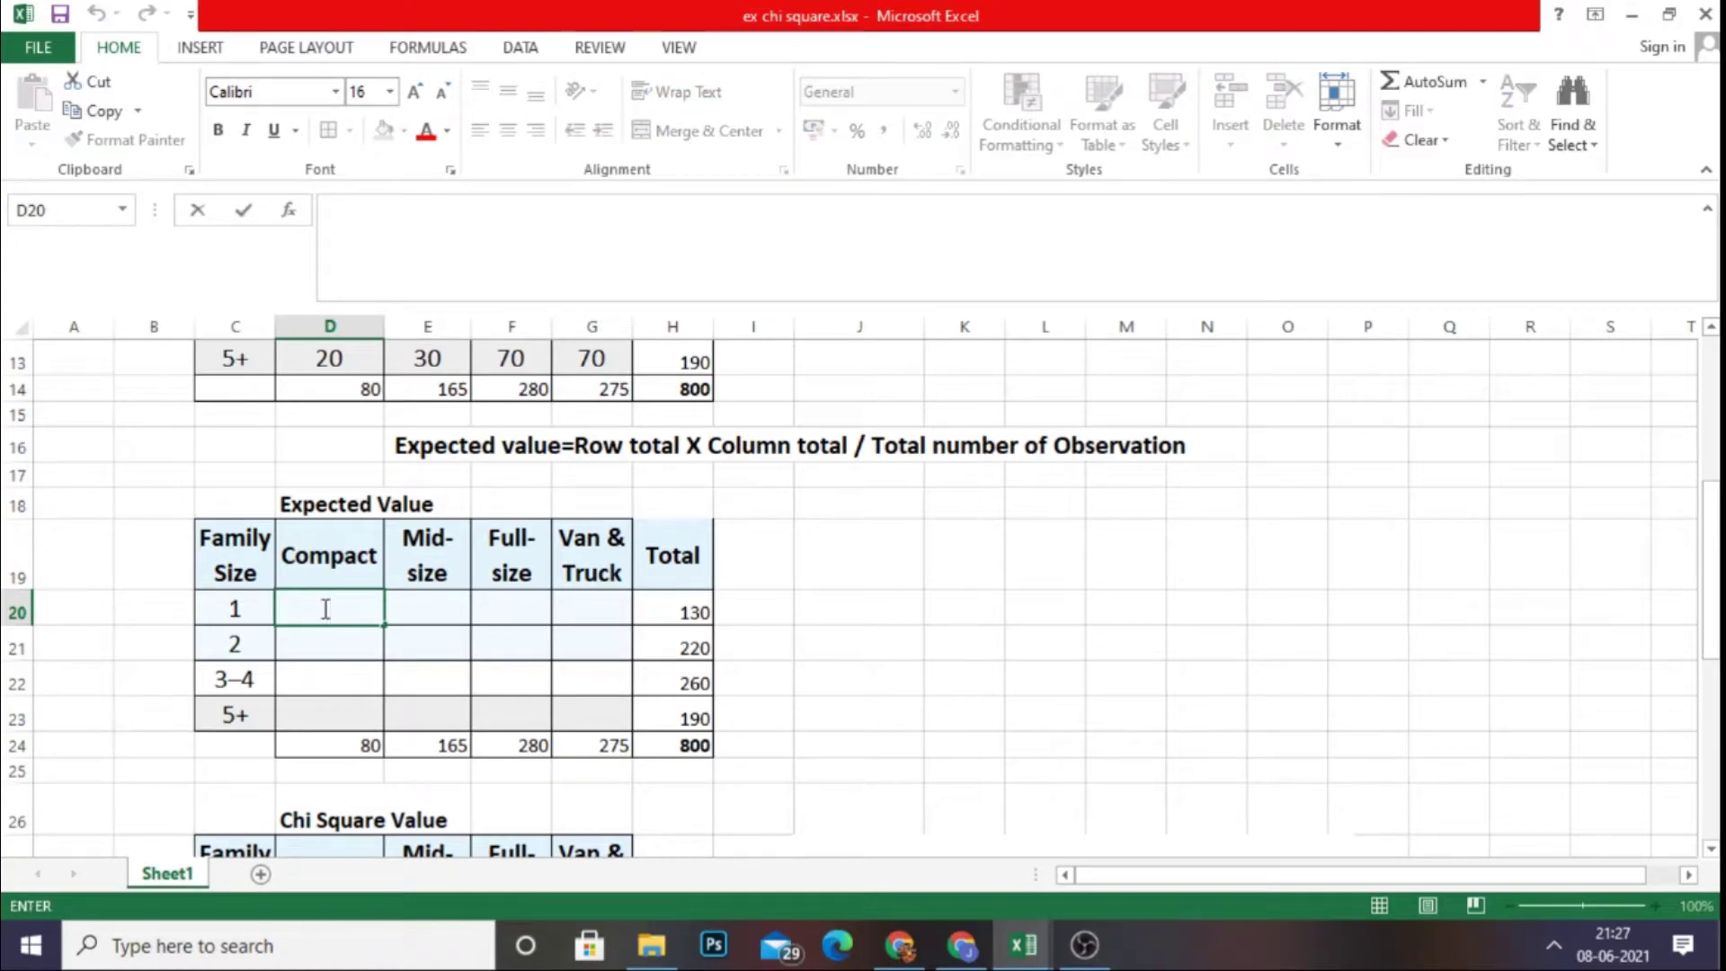
type("=")
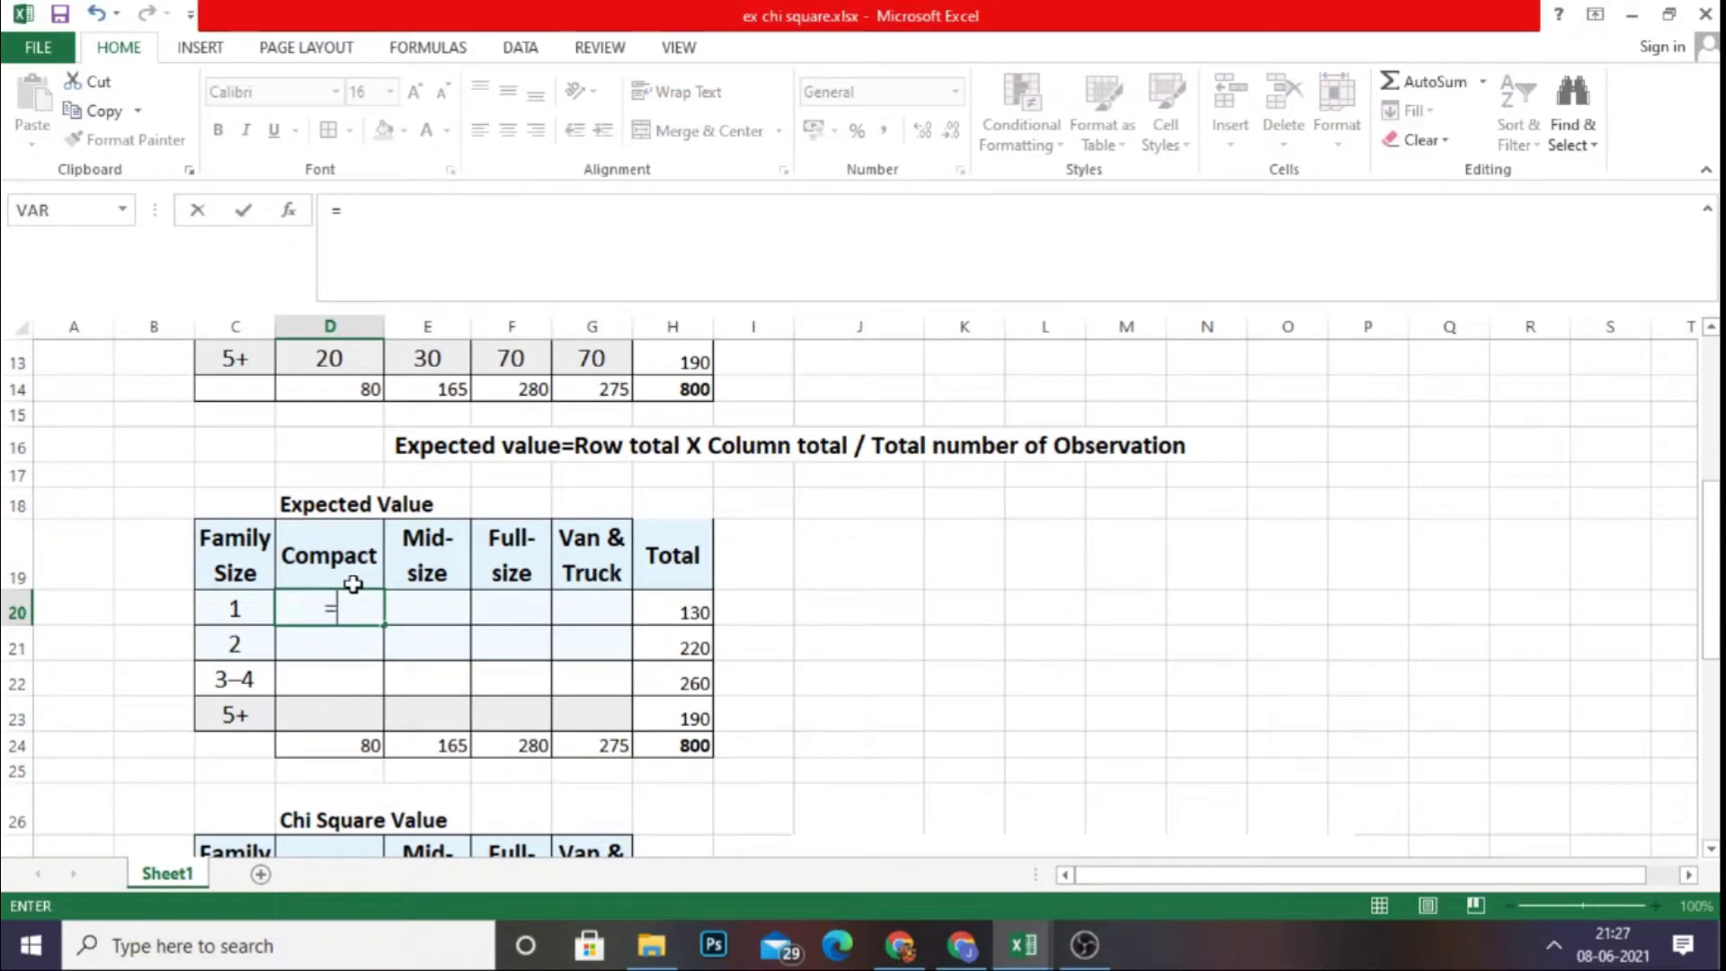
left_click(684, 612)
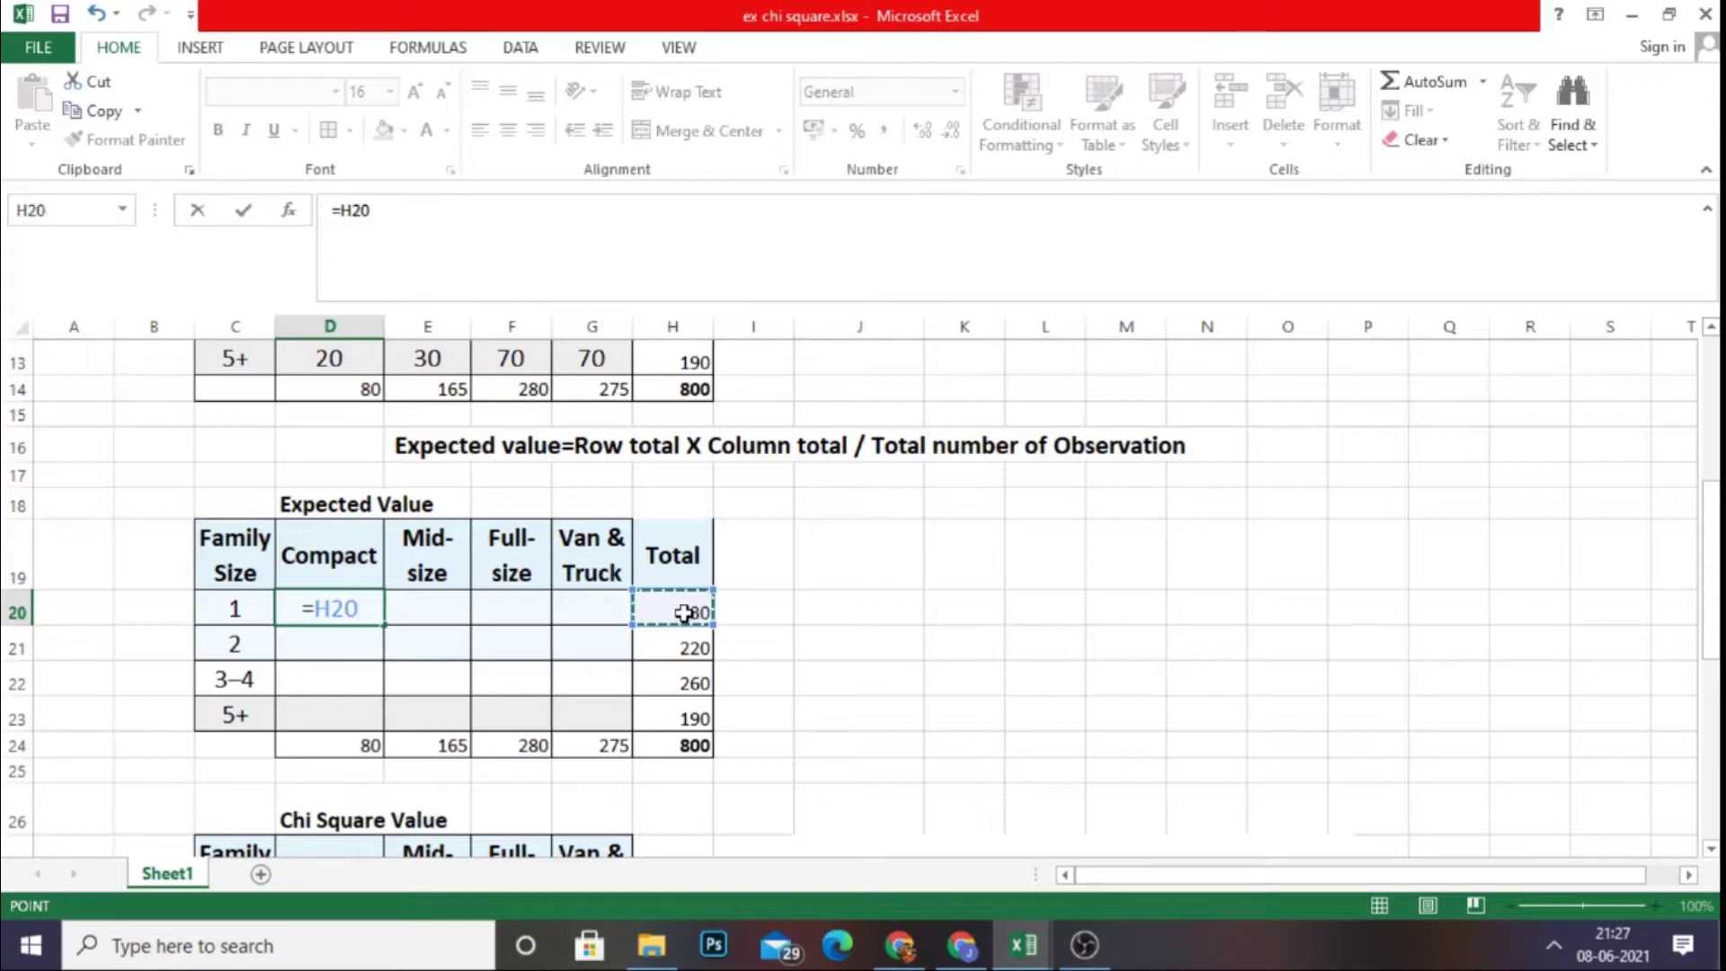
type("*")
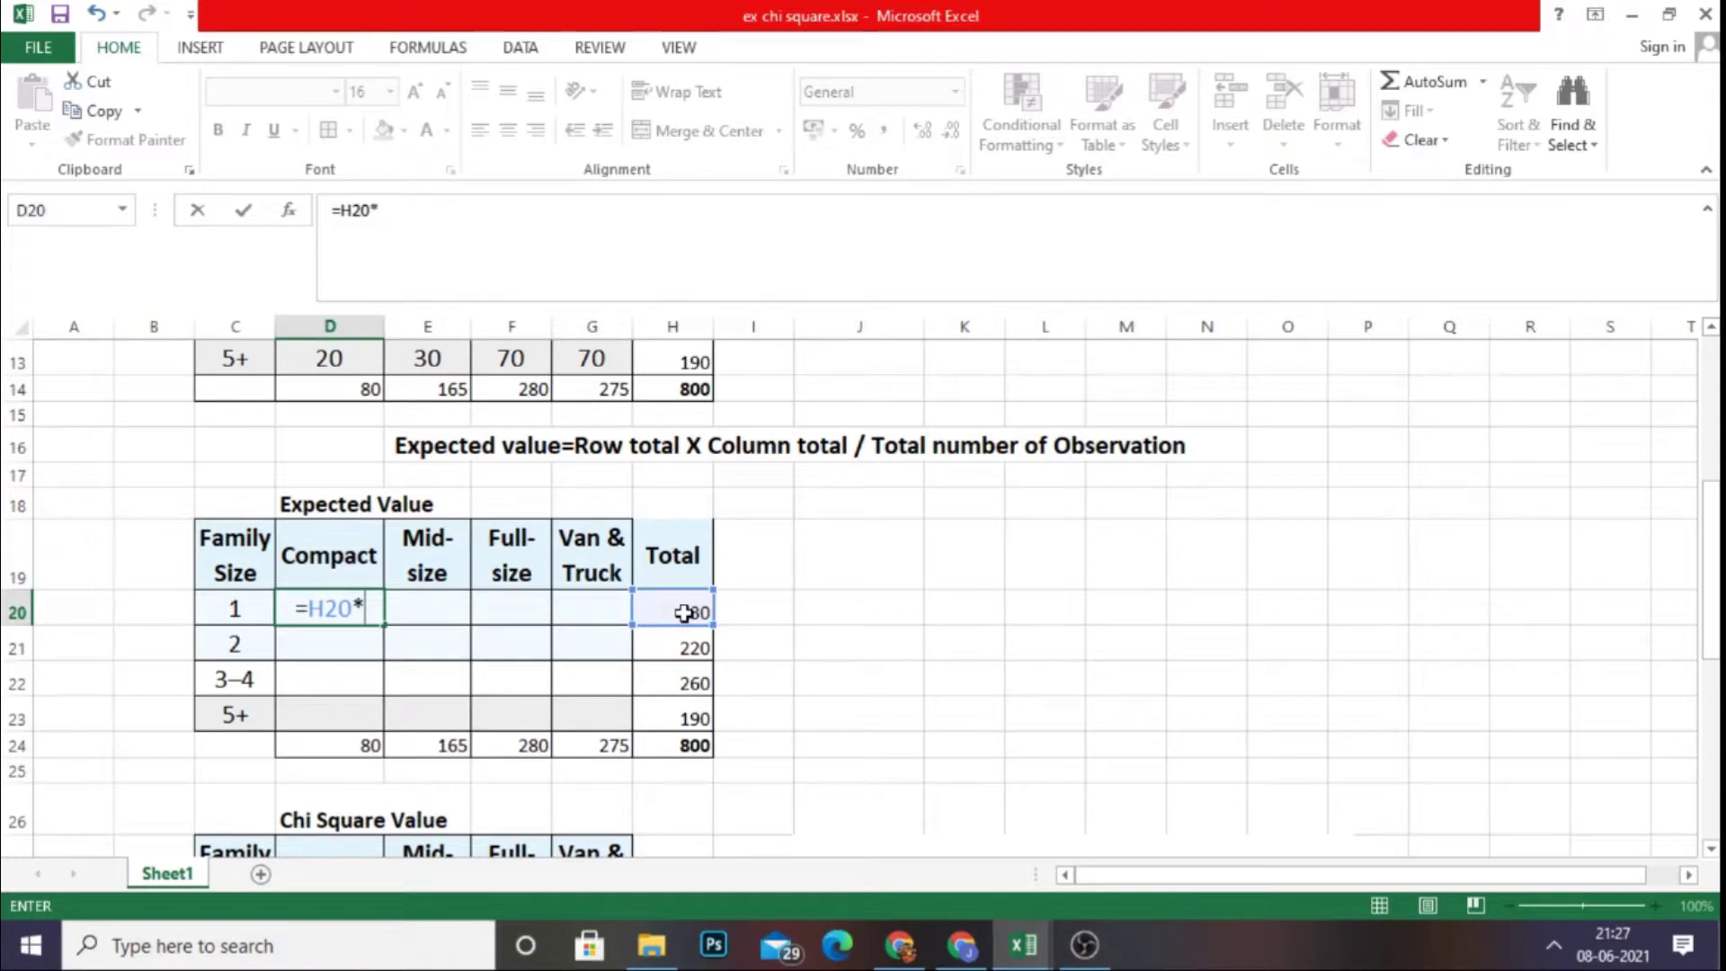
left_click(356, 745)
type("/")
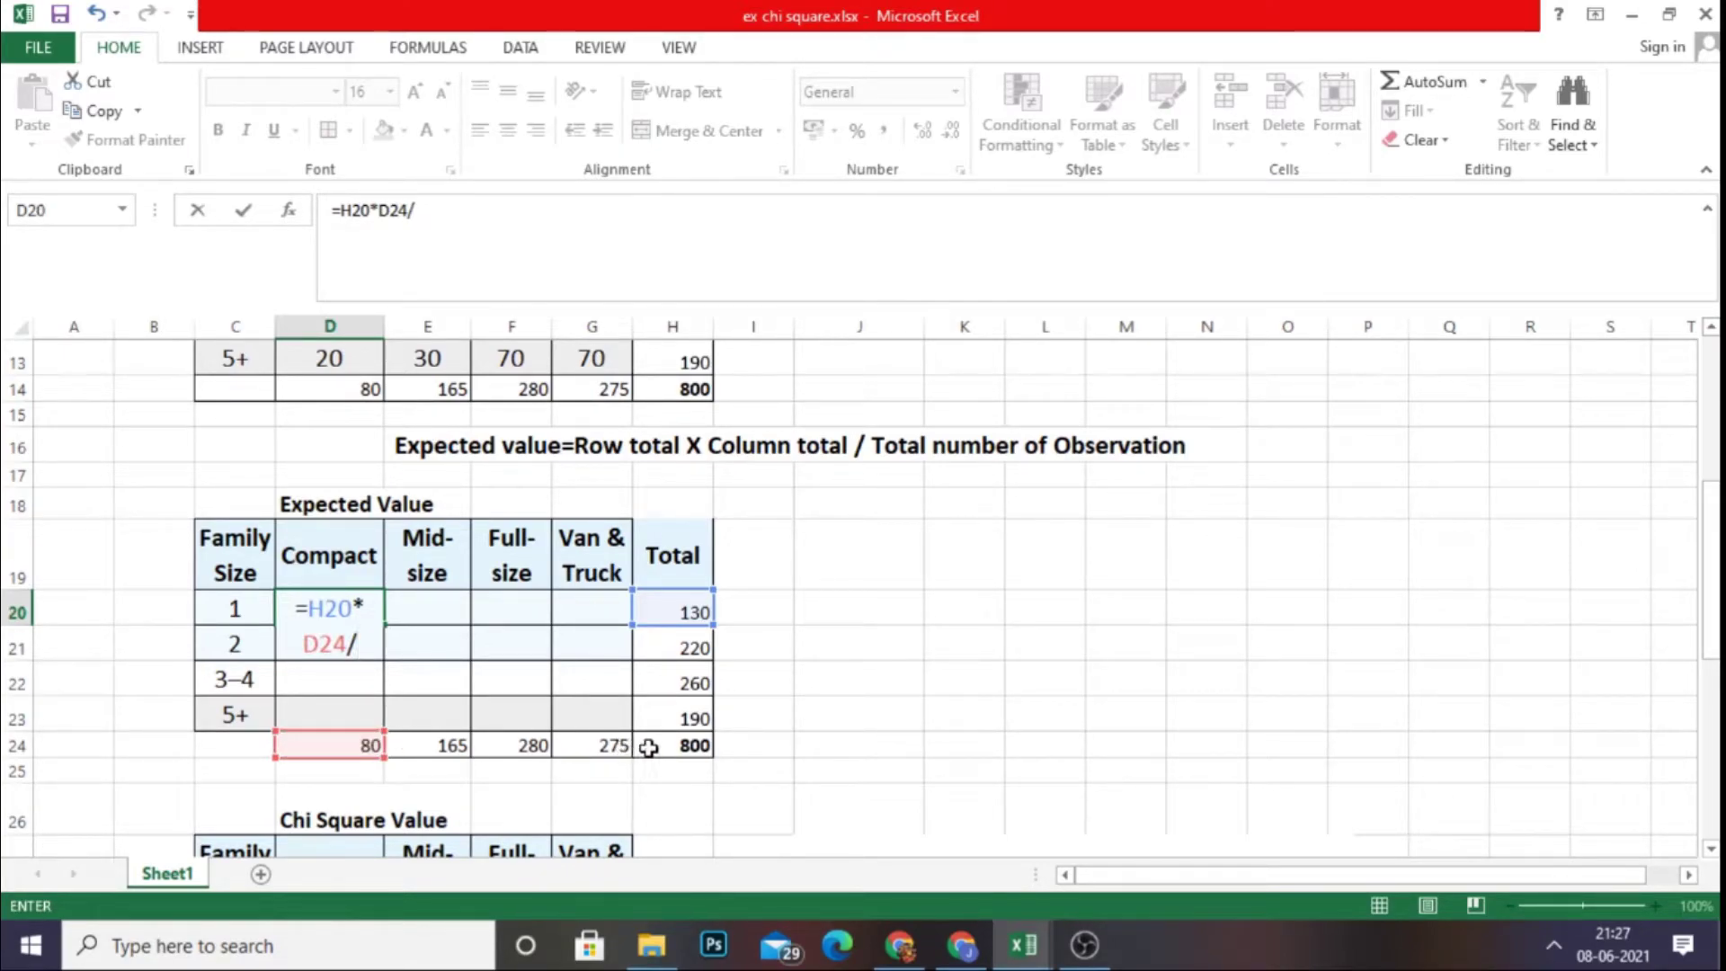
left_click(691, 745)
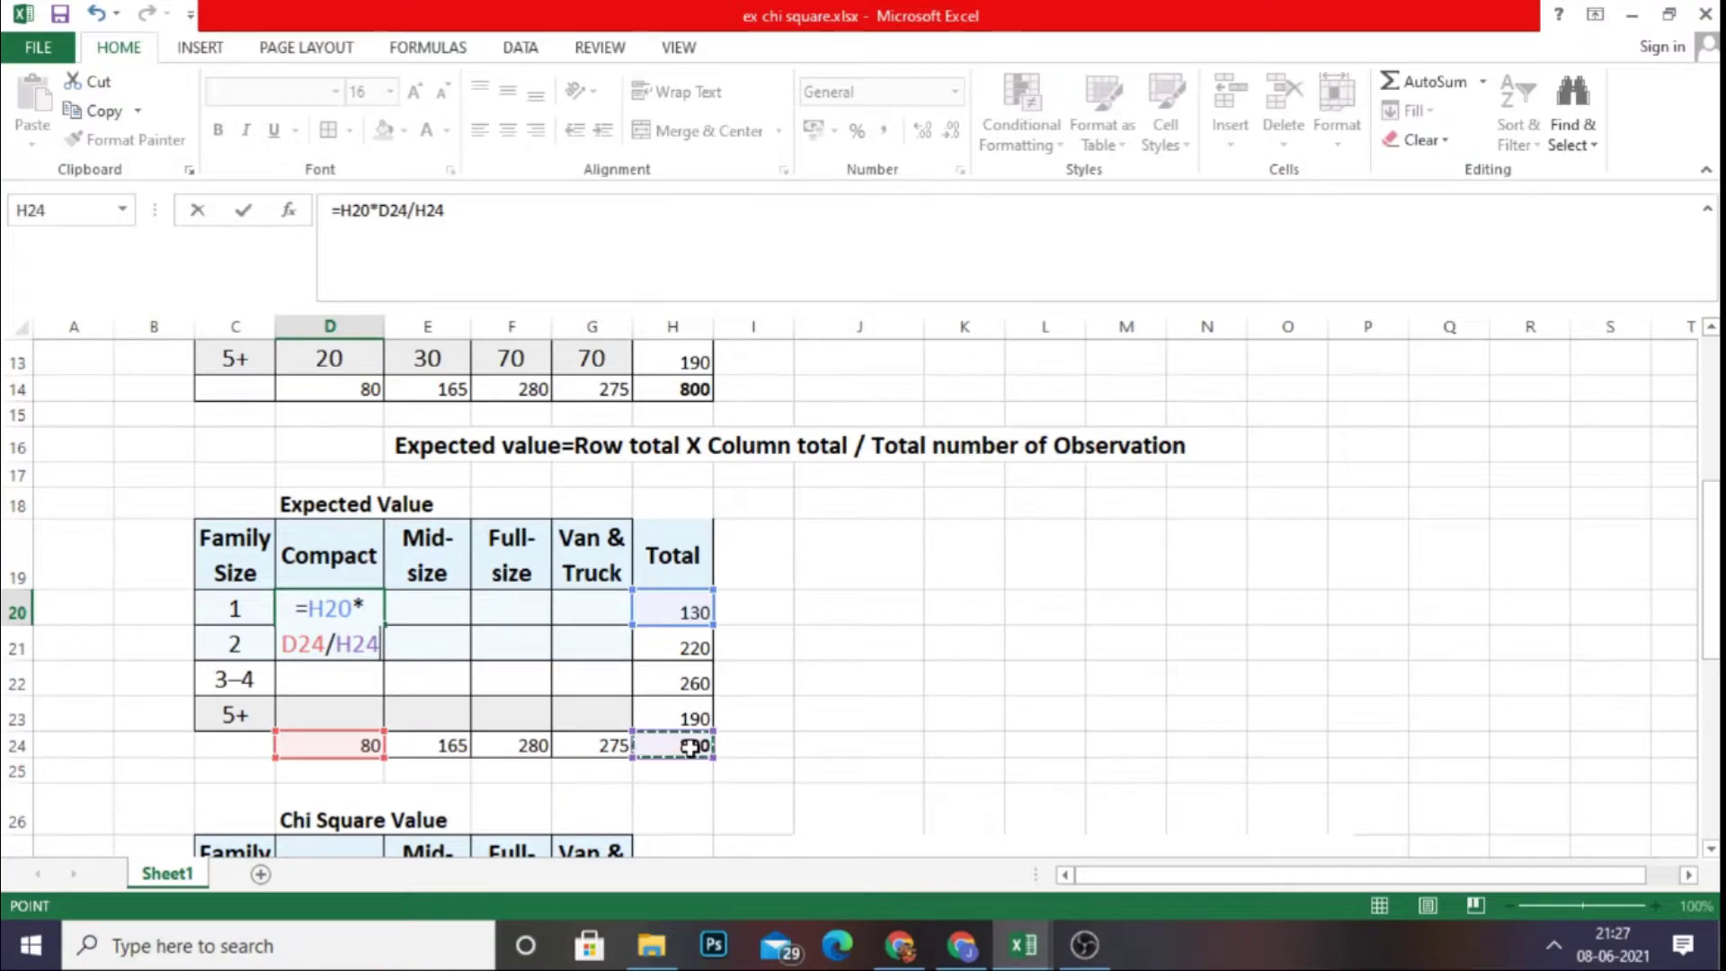
key("Return")
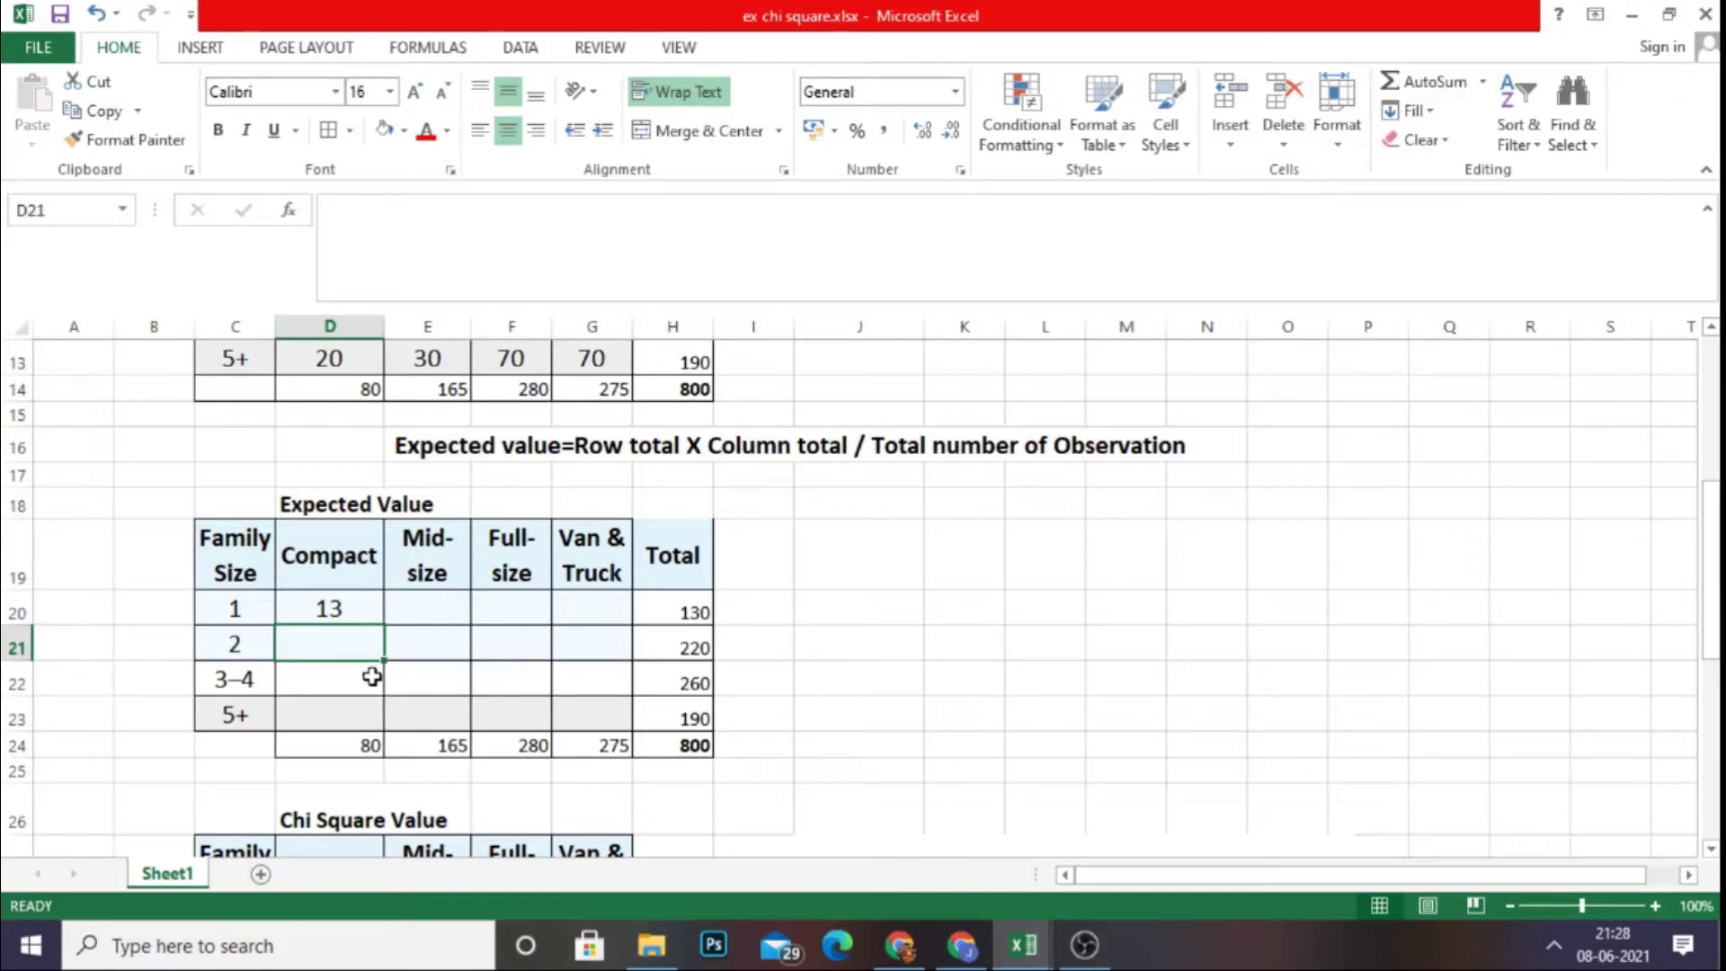
- Calculate the expected Mid-size value for family size 1 in E20 with the formula =H20*E24/H24
double_click(424, 607)
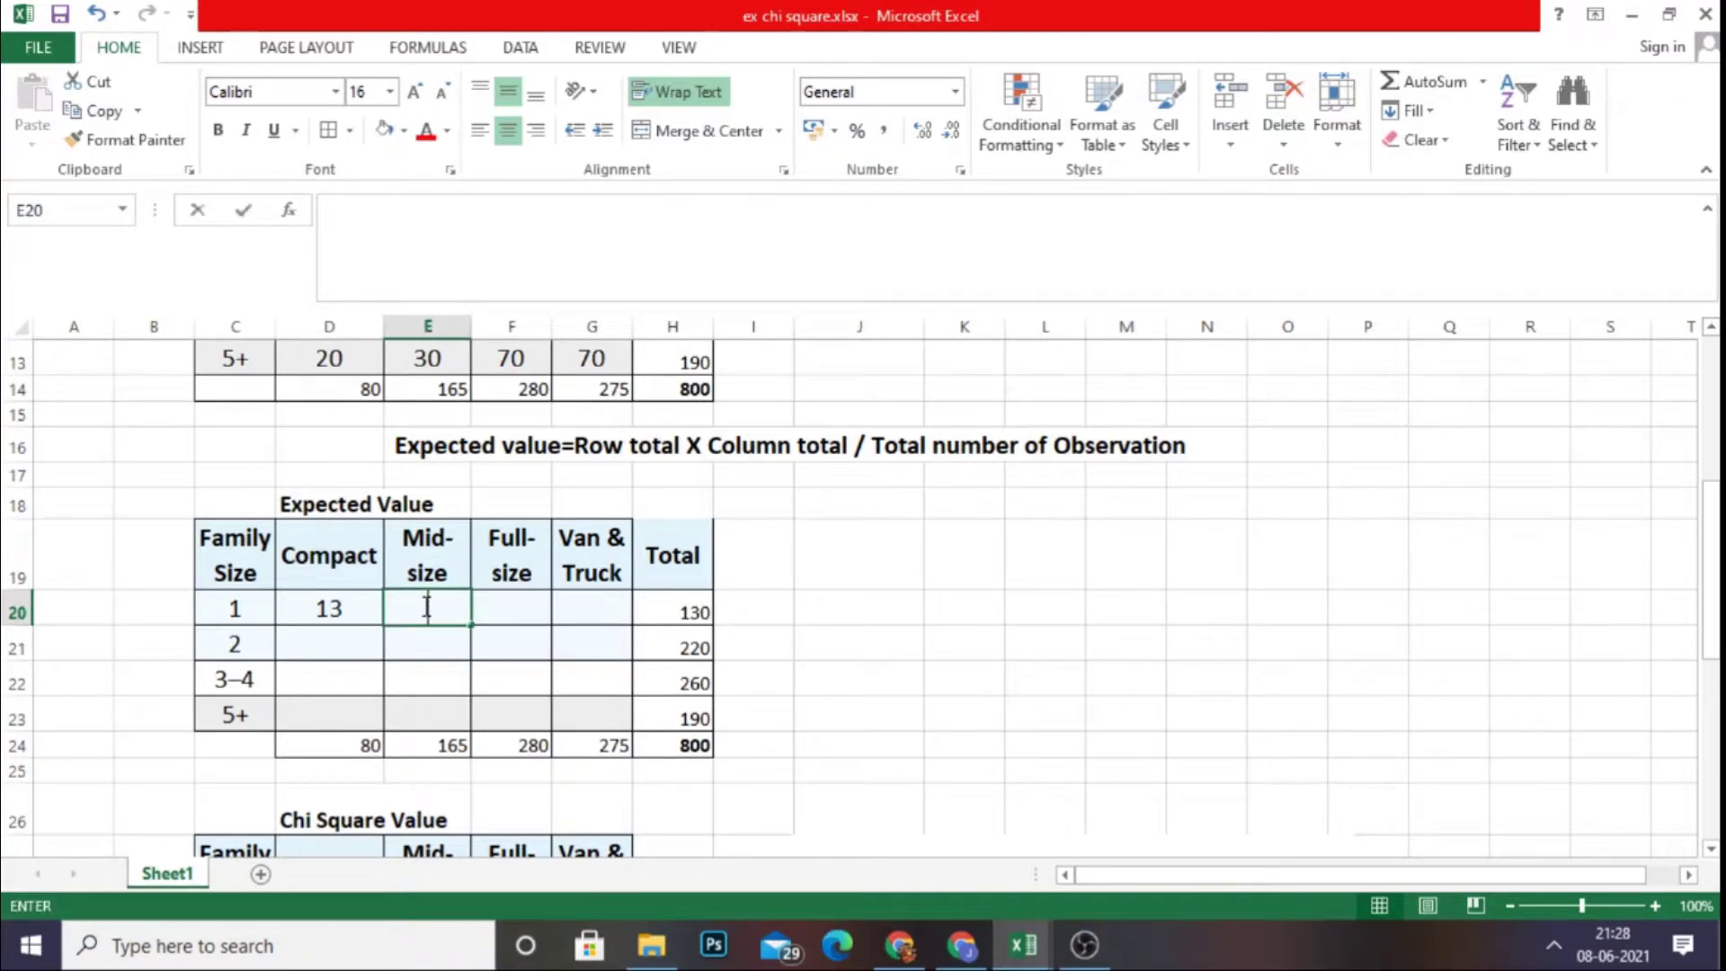
type("=")
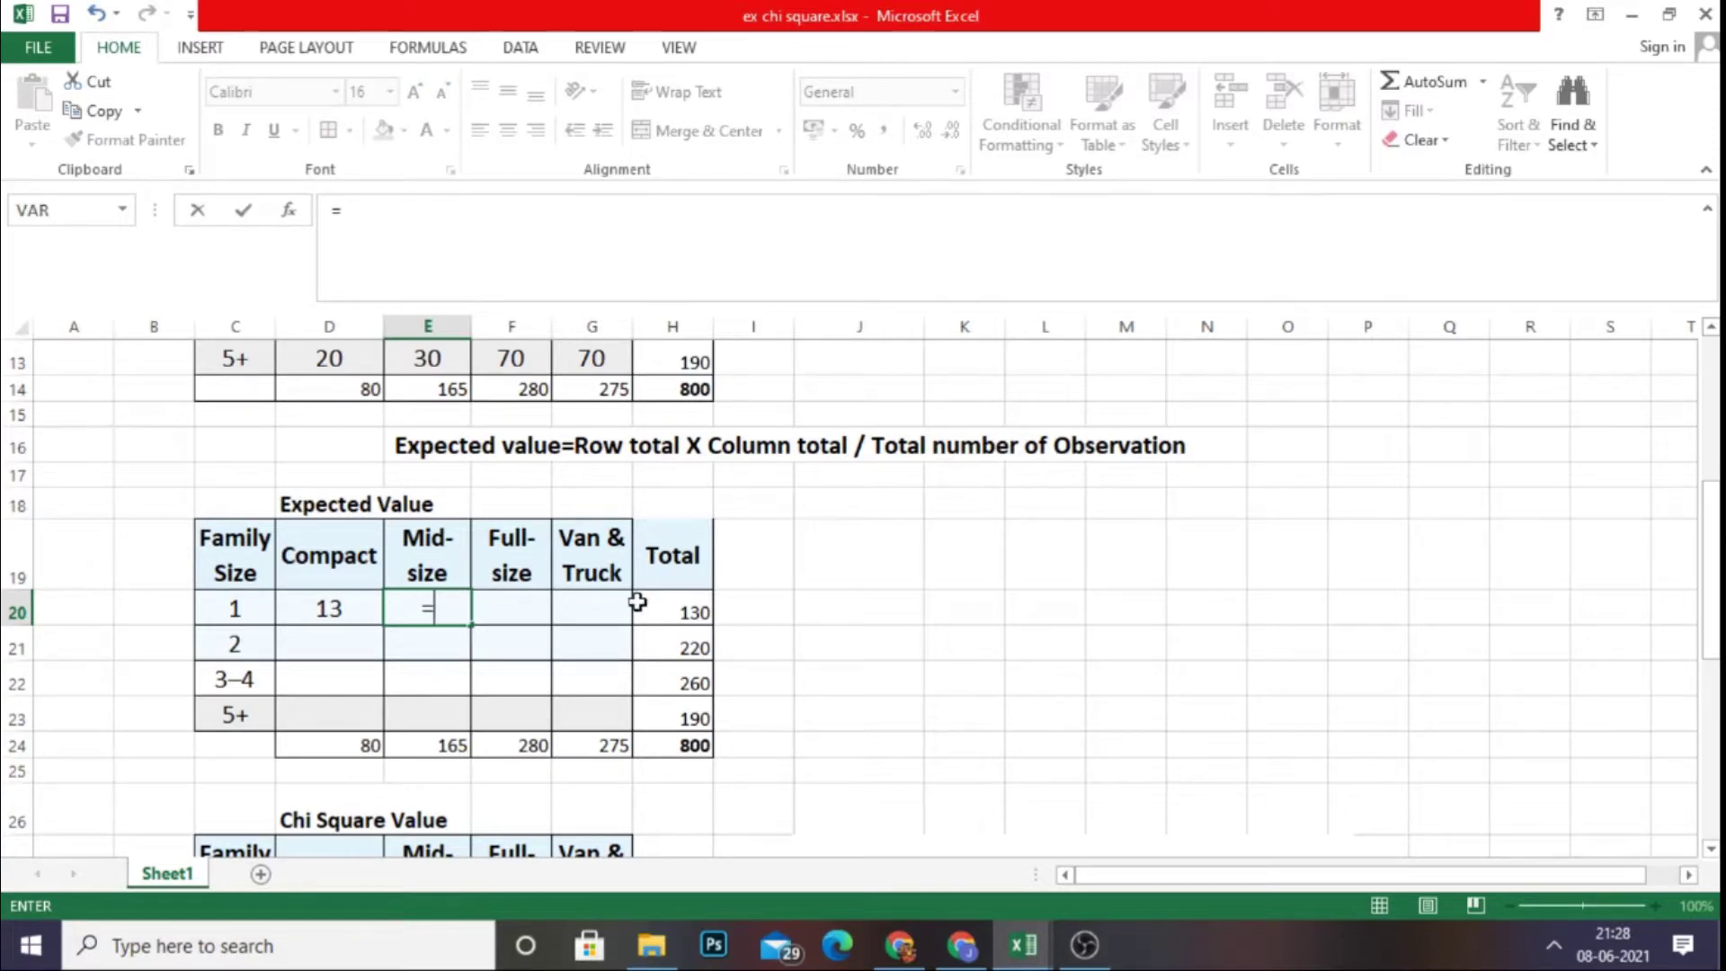
left_click(678, 612)
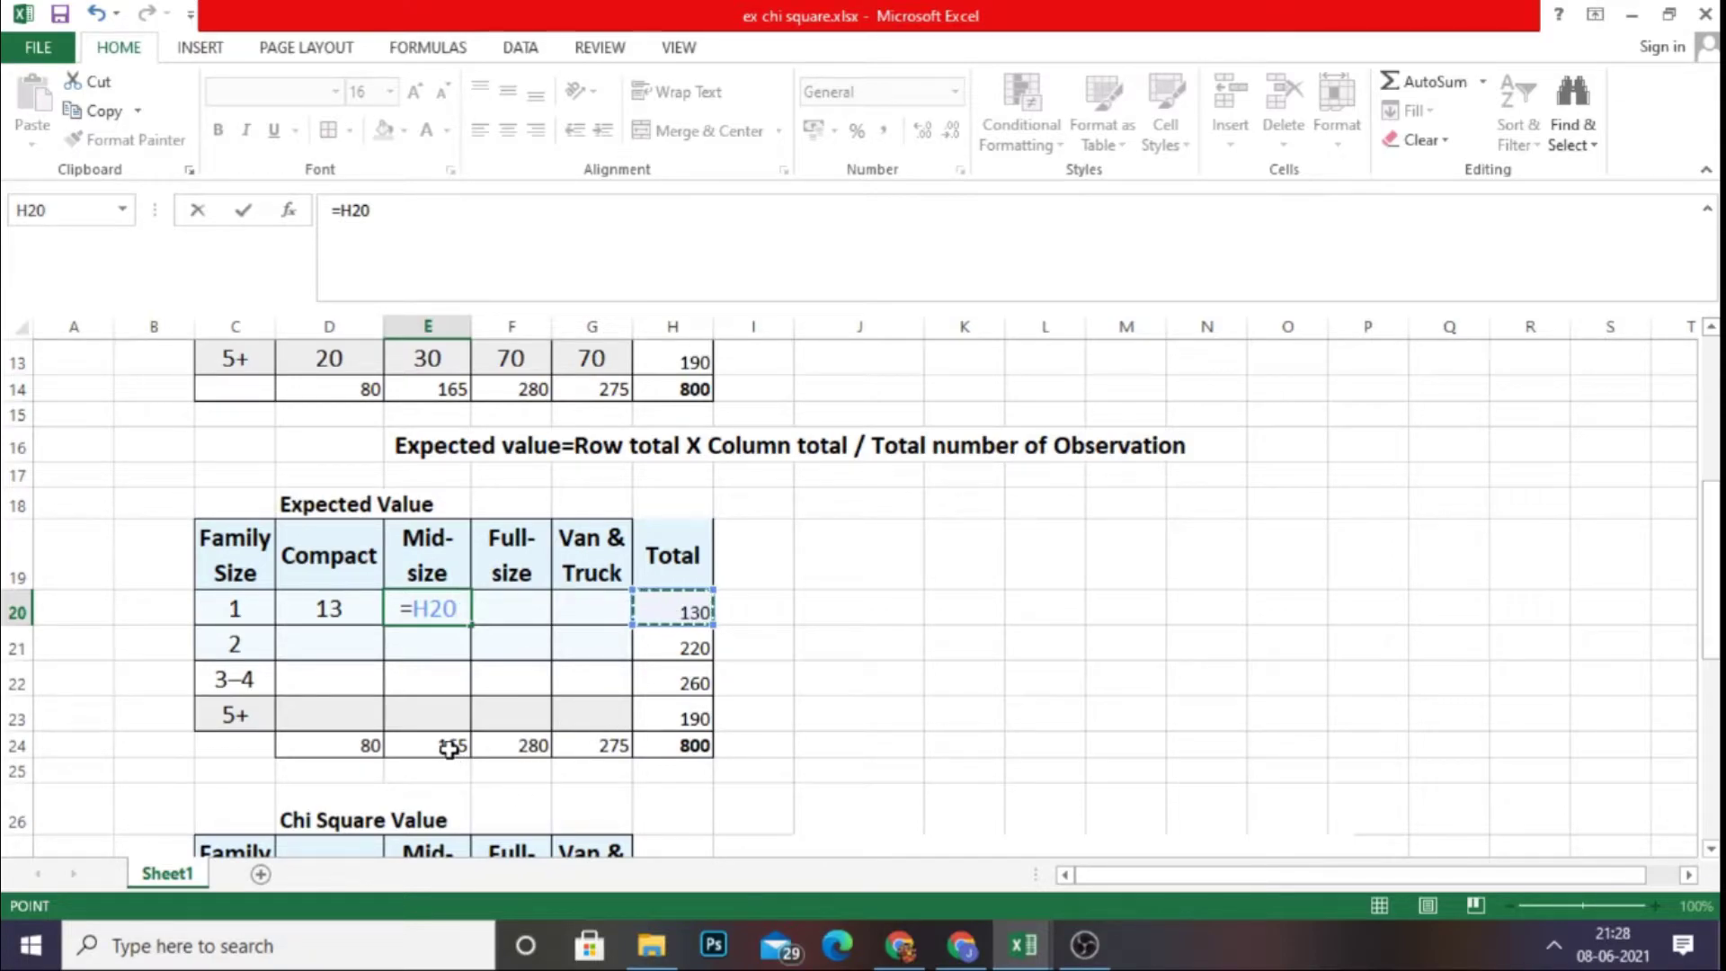
type("*")
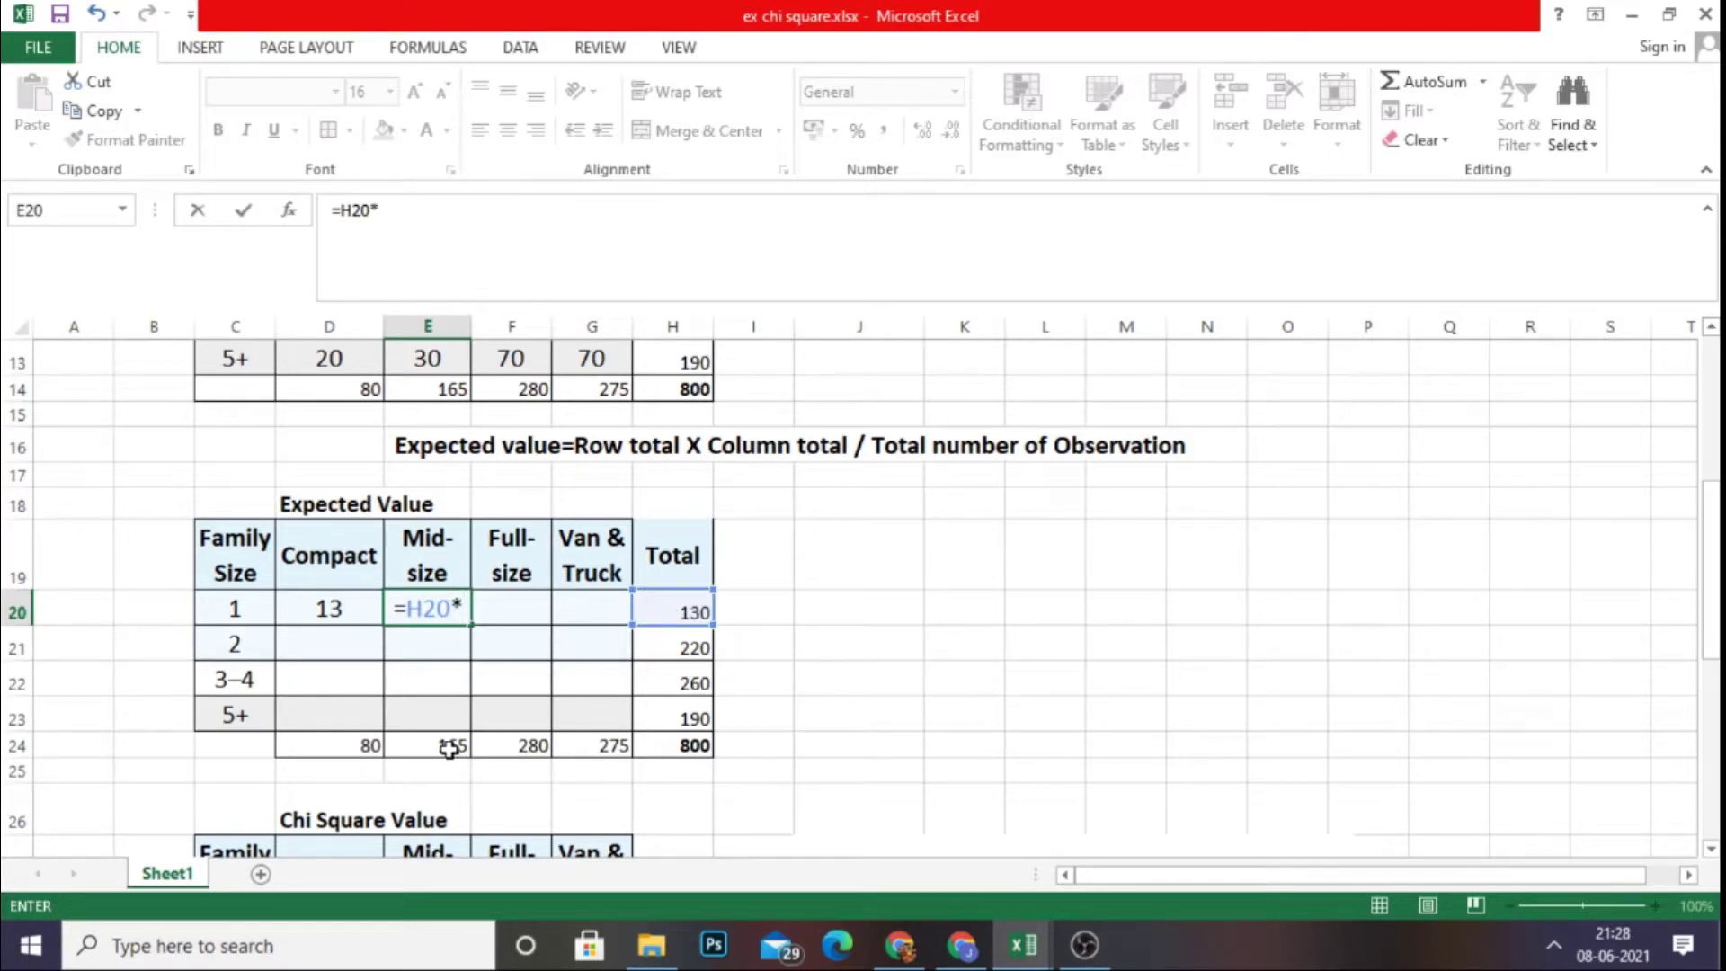
left_click(435, 749)
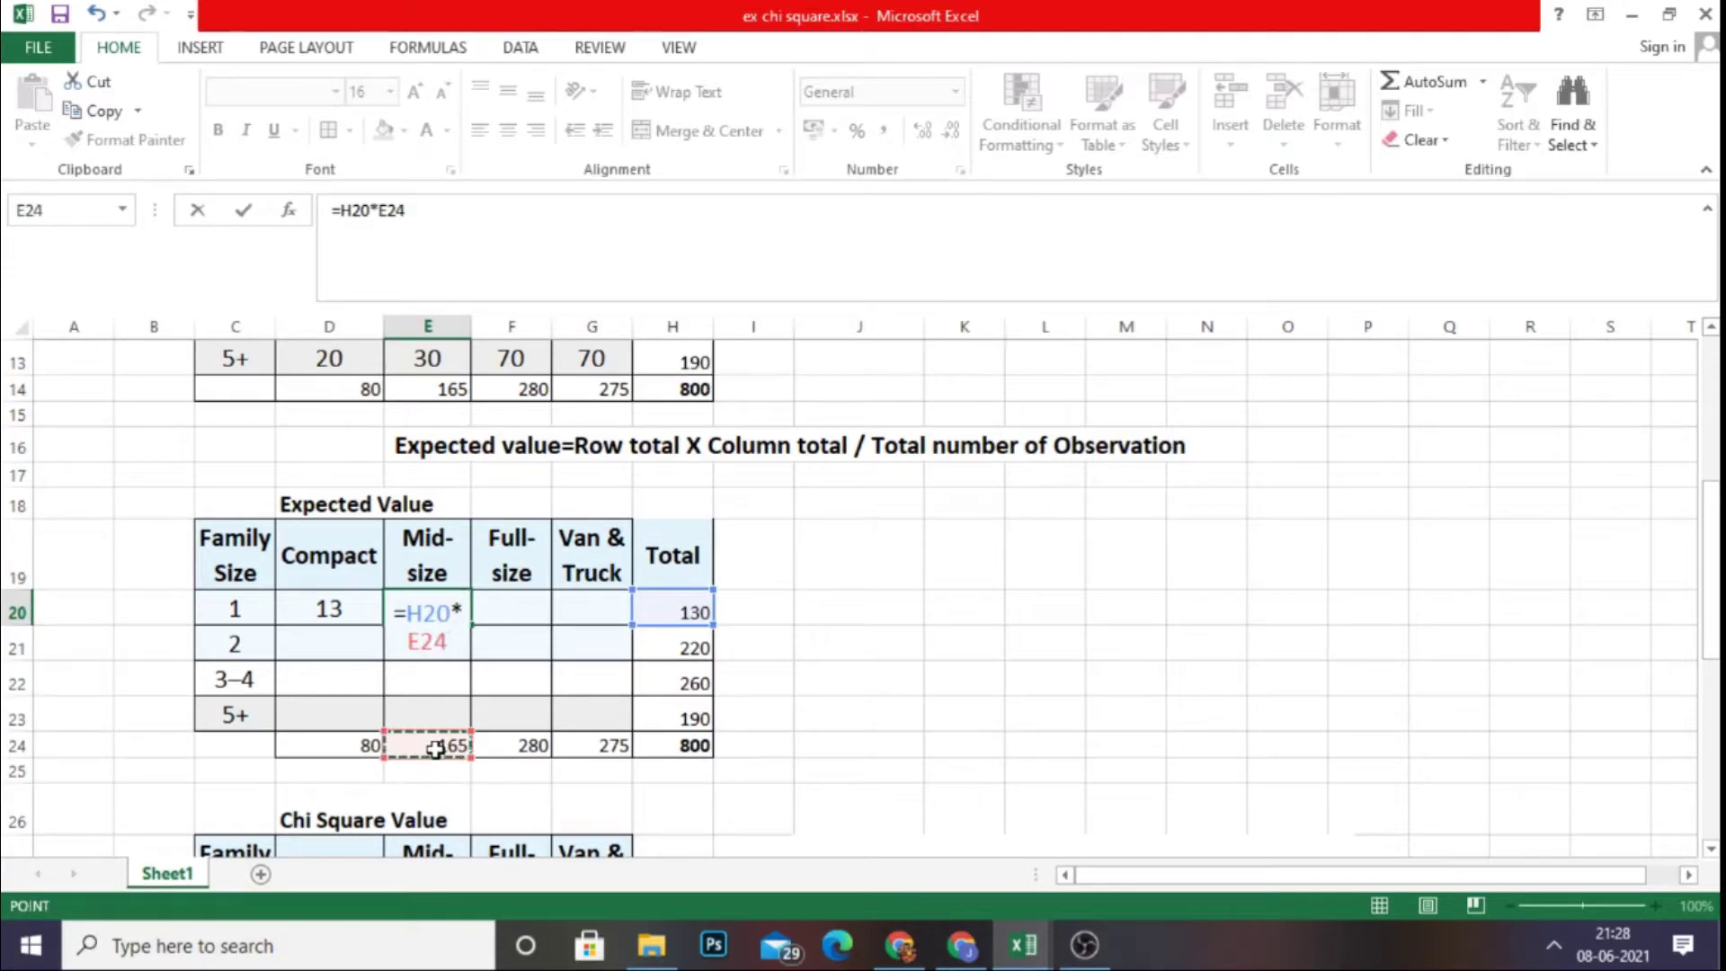
type("/")
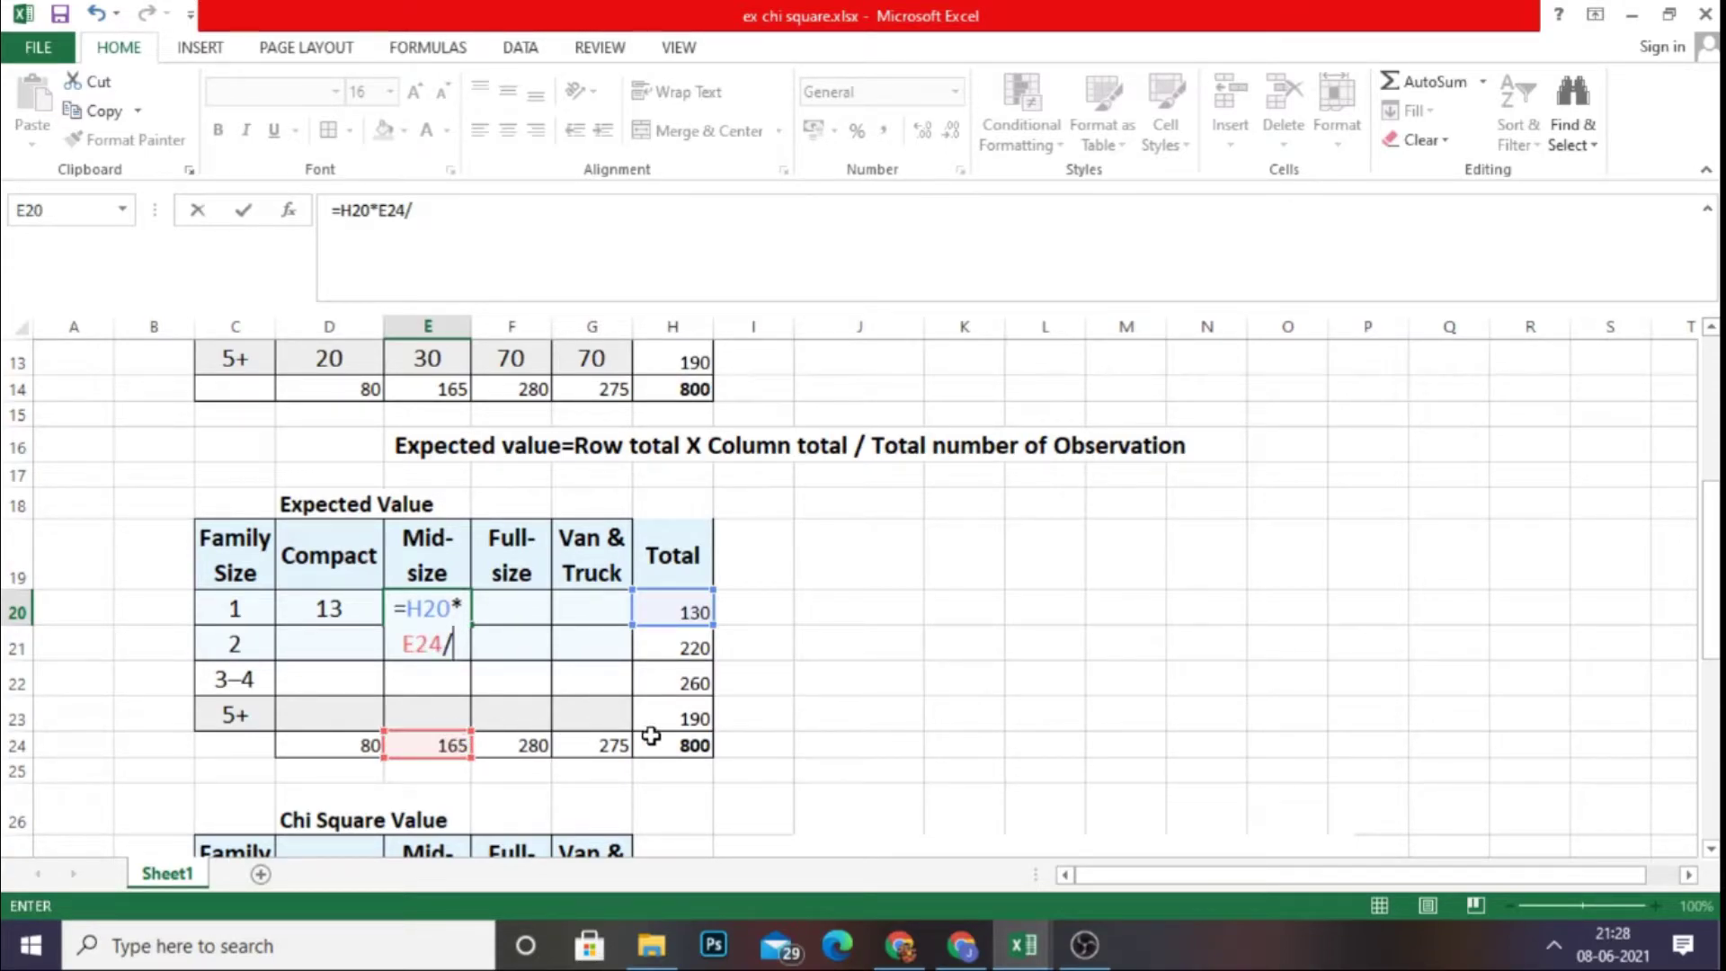
left_click(676, 751)
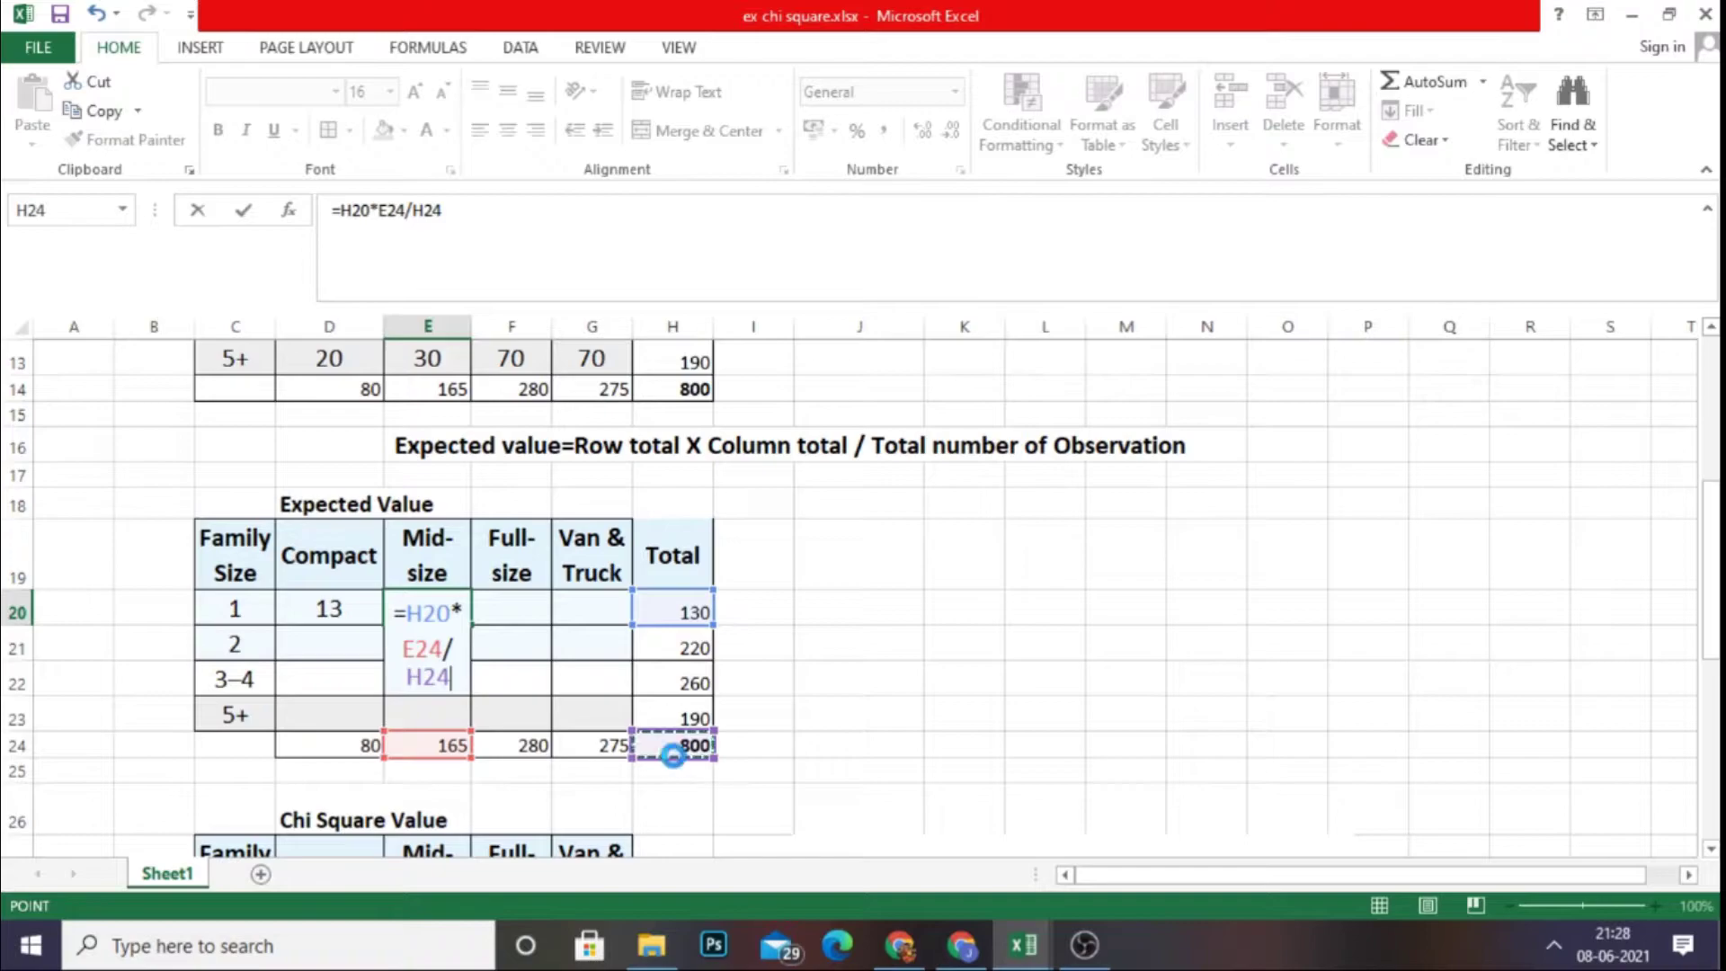
key("Return")
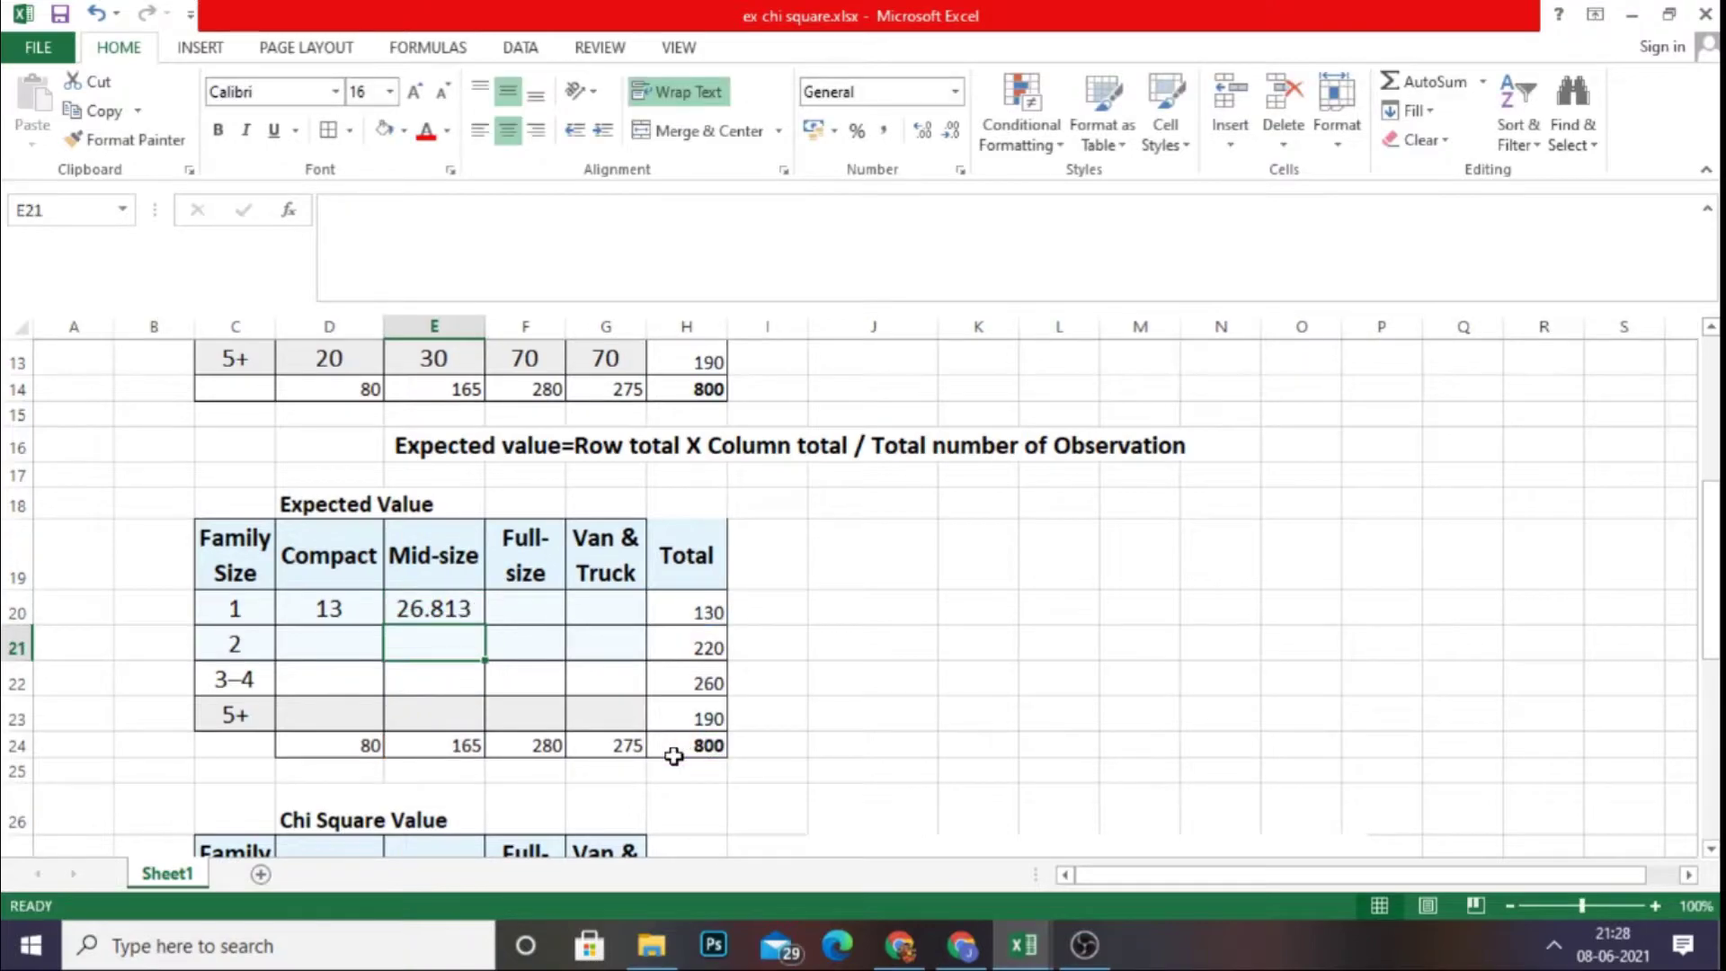
- Calculate the expected Full-size value for family size 1 in F20 with the formula =H20*F24/H24
left_click(531, 602)
type("=")
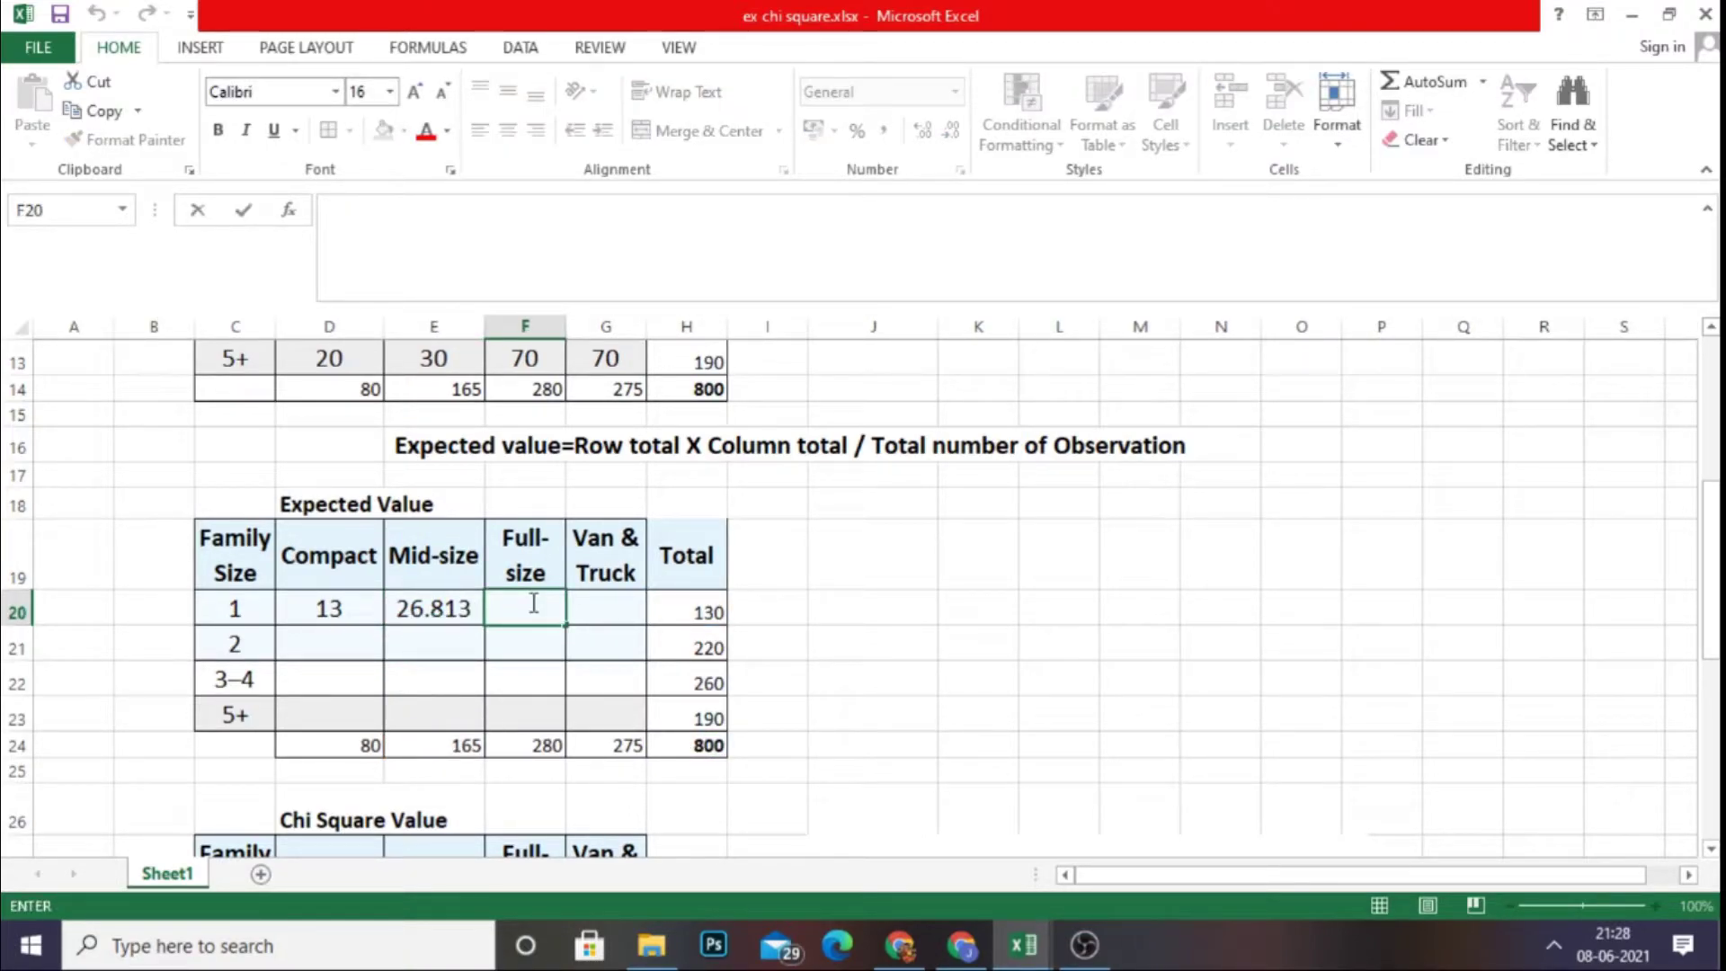
left_click(685, 610)
type("*")
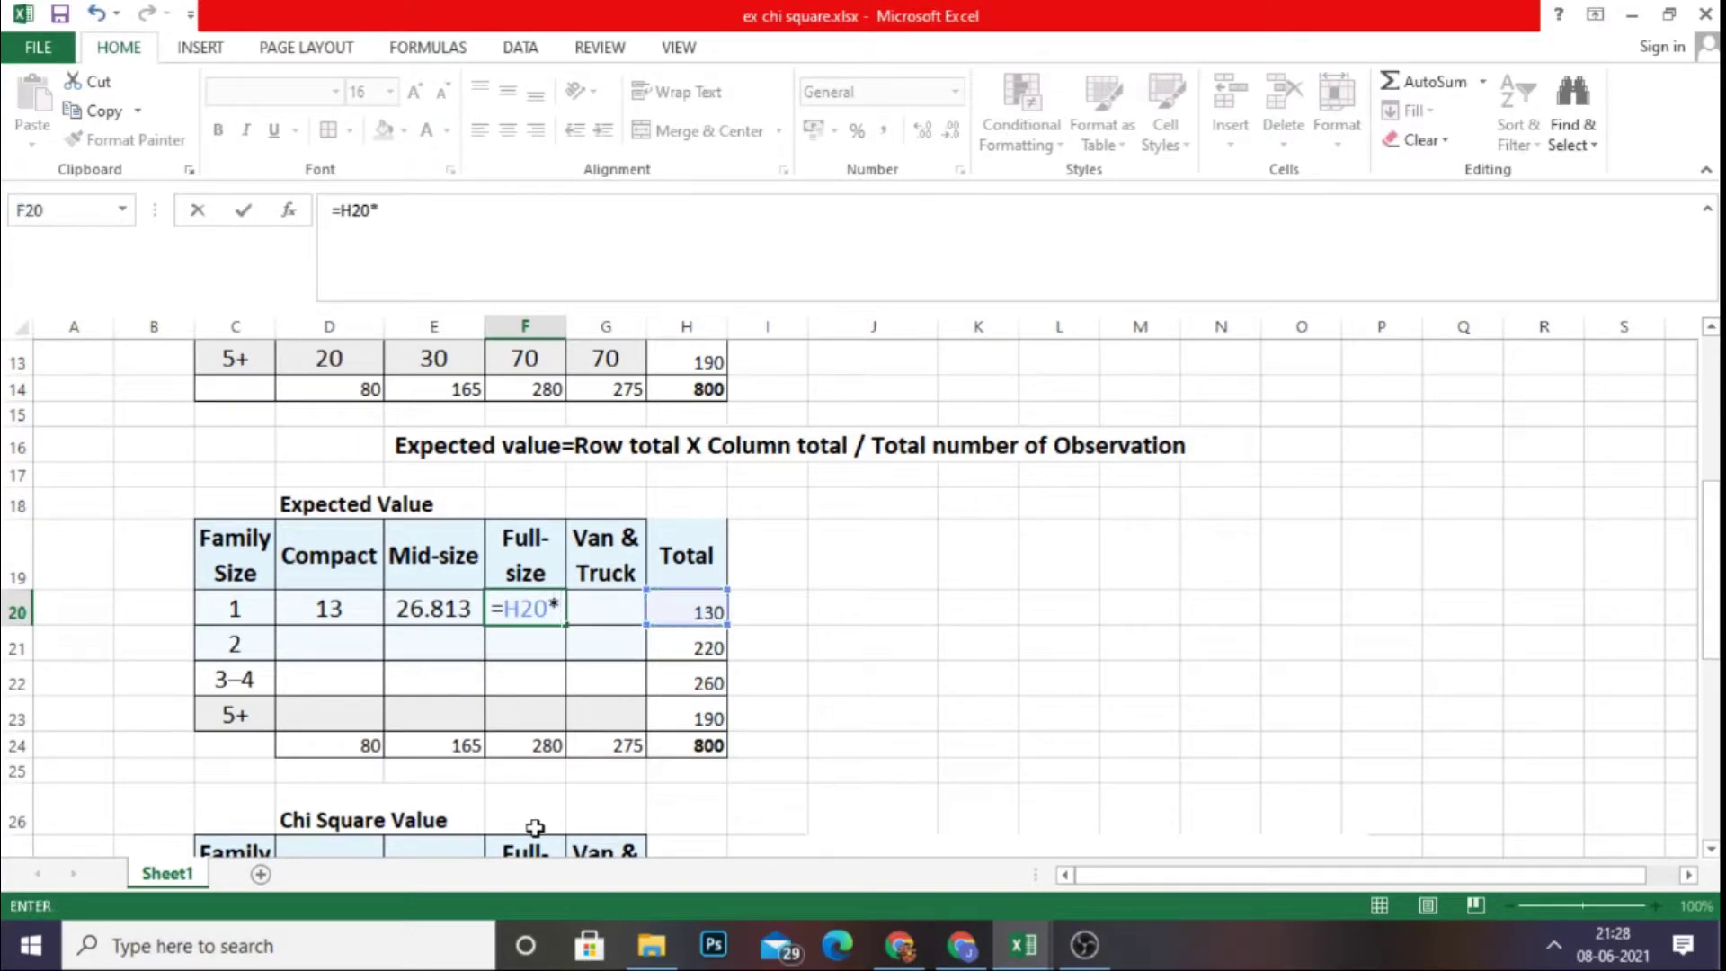
left_click(542, 748)
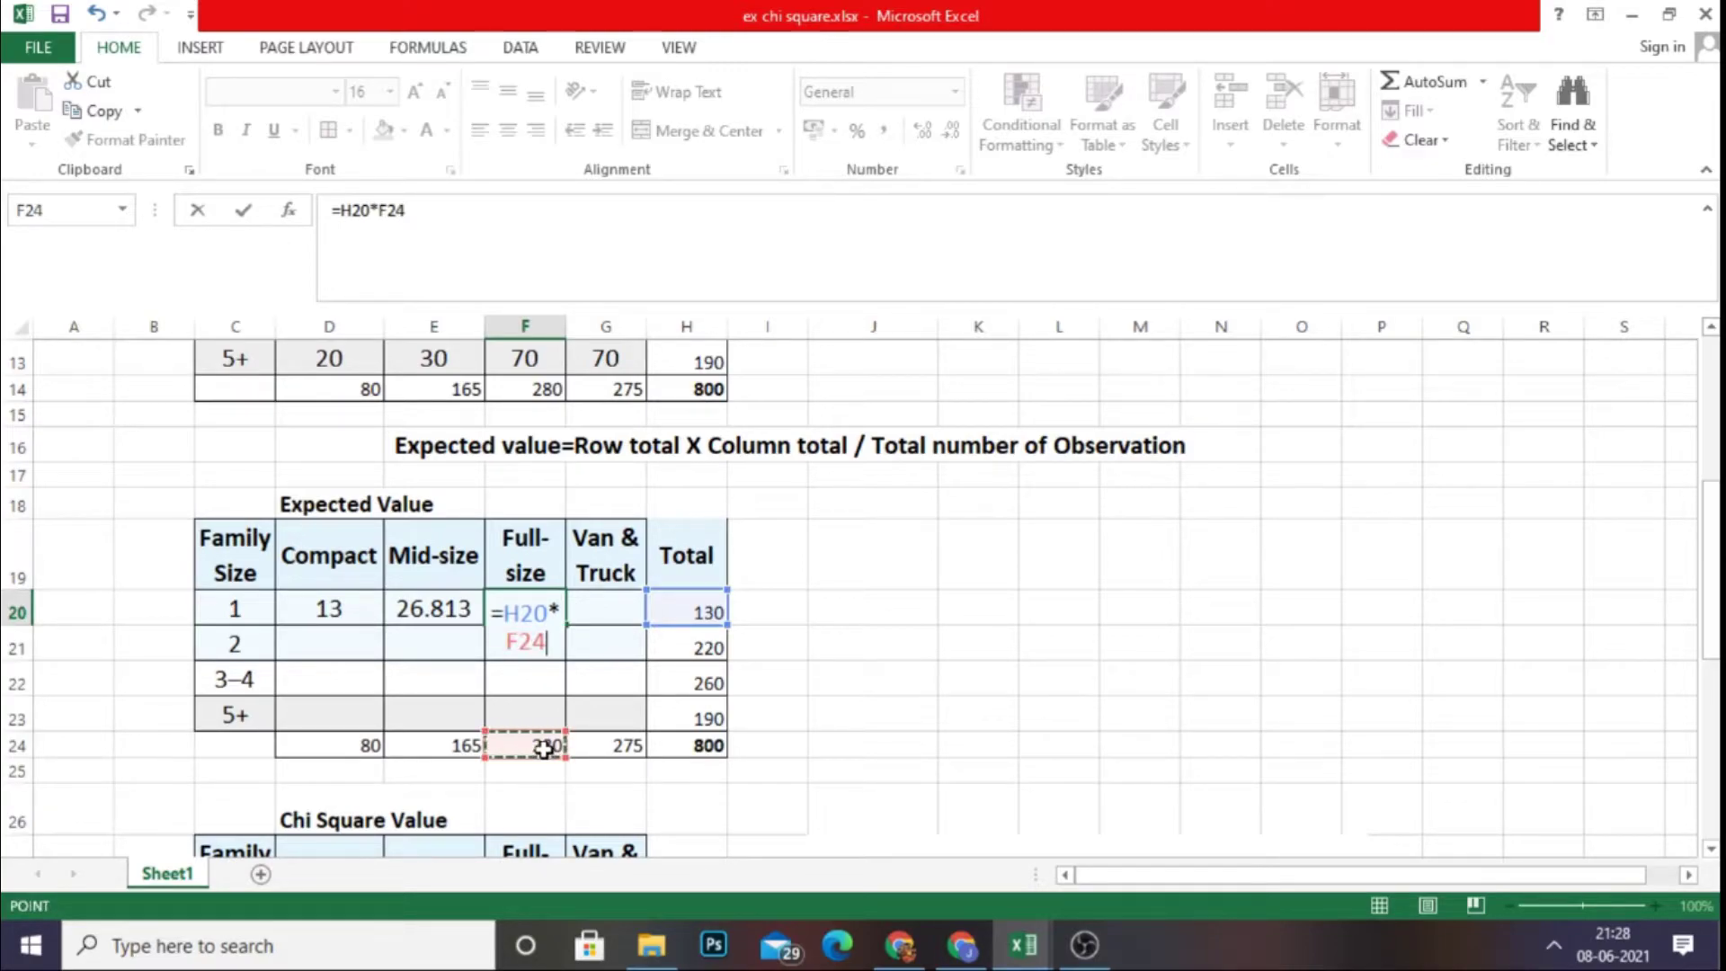
type("/")
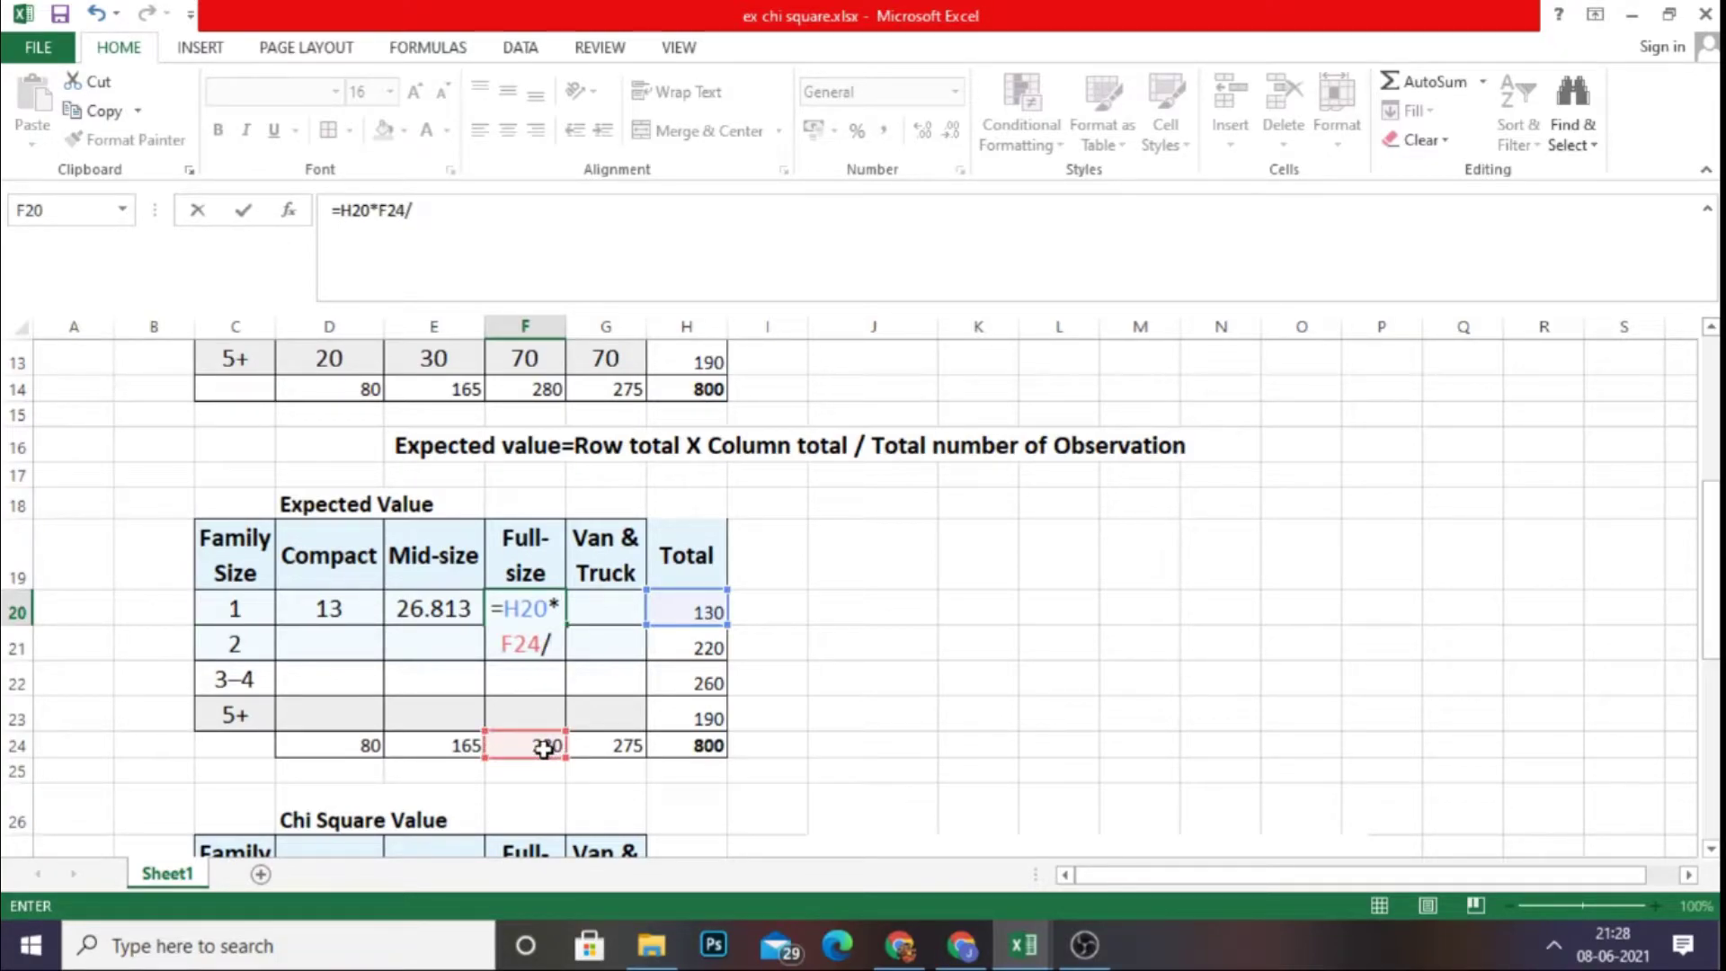
left_click(702, 750)
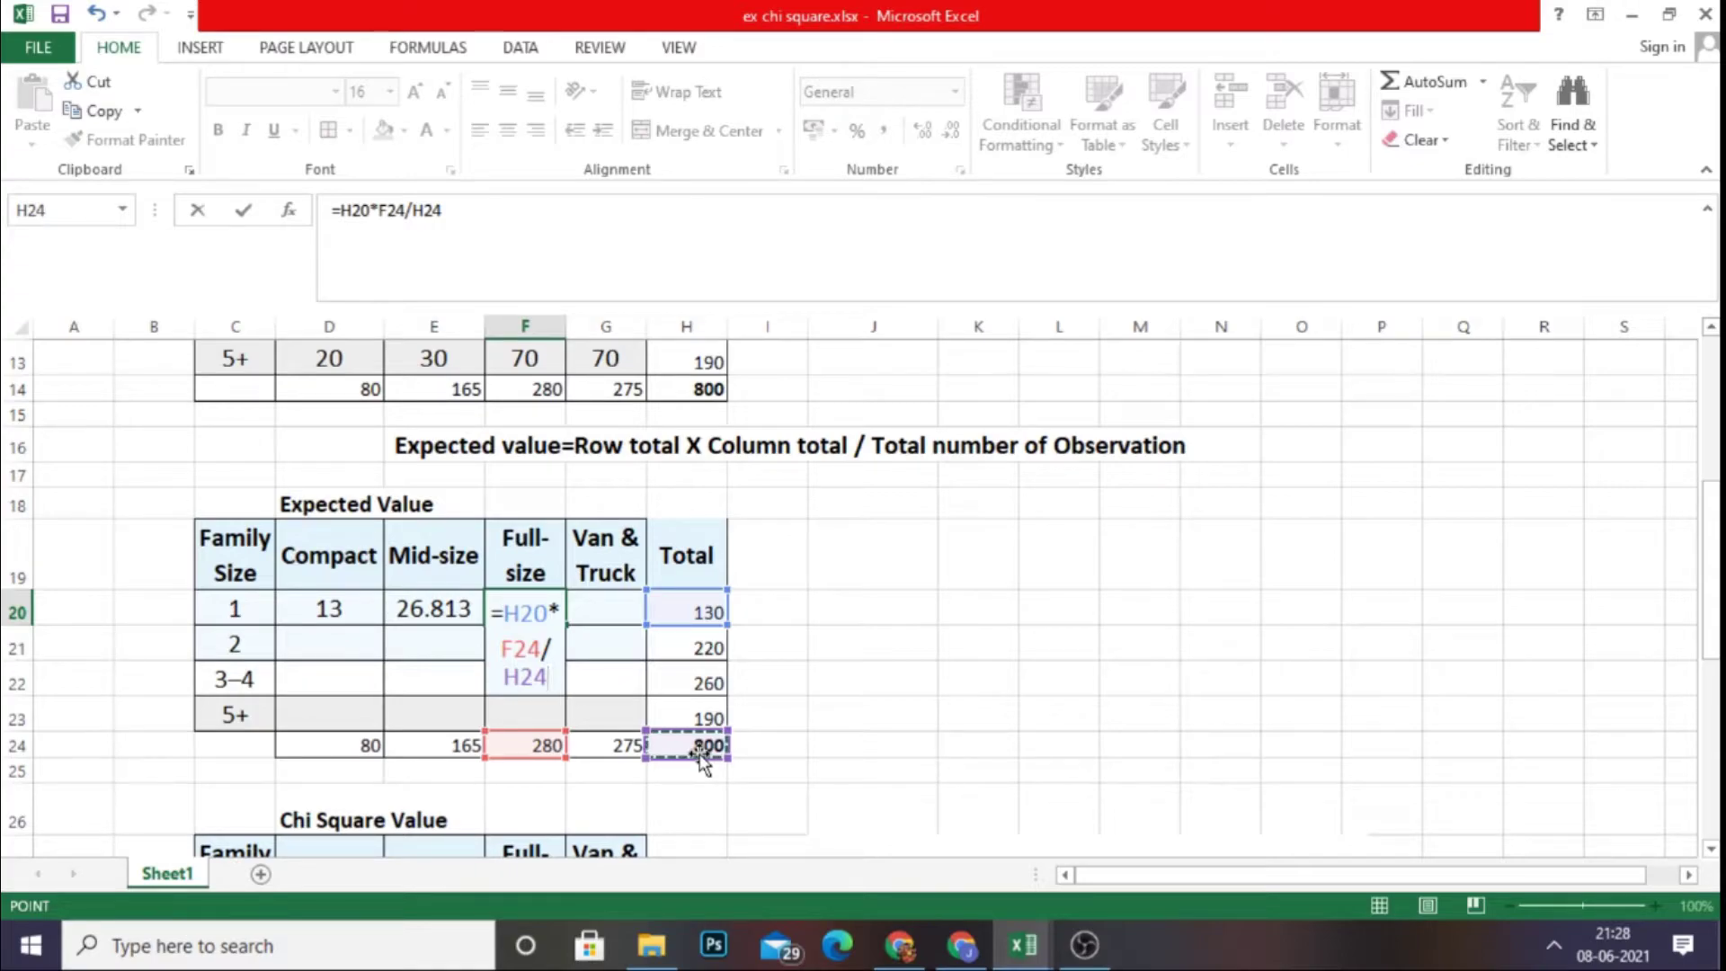
key("Return")
- Calculate the expected Van & Truck value for family size 1 in G20 with the formula =H20*G24/H24
left_click(605, 604)
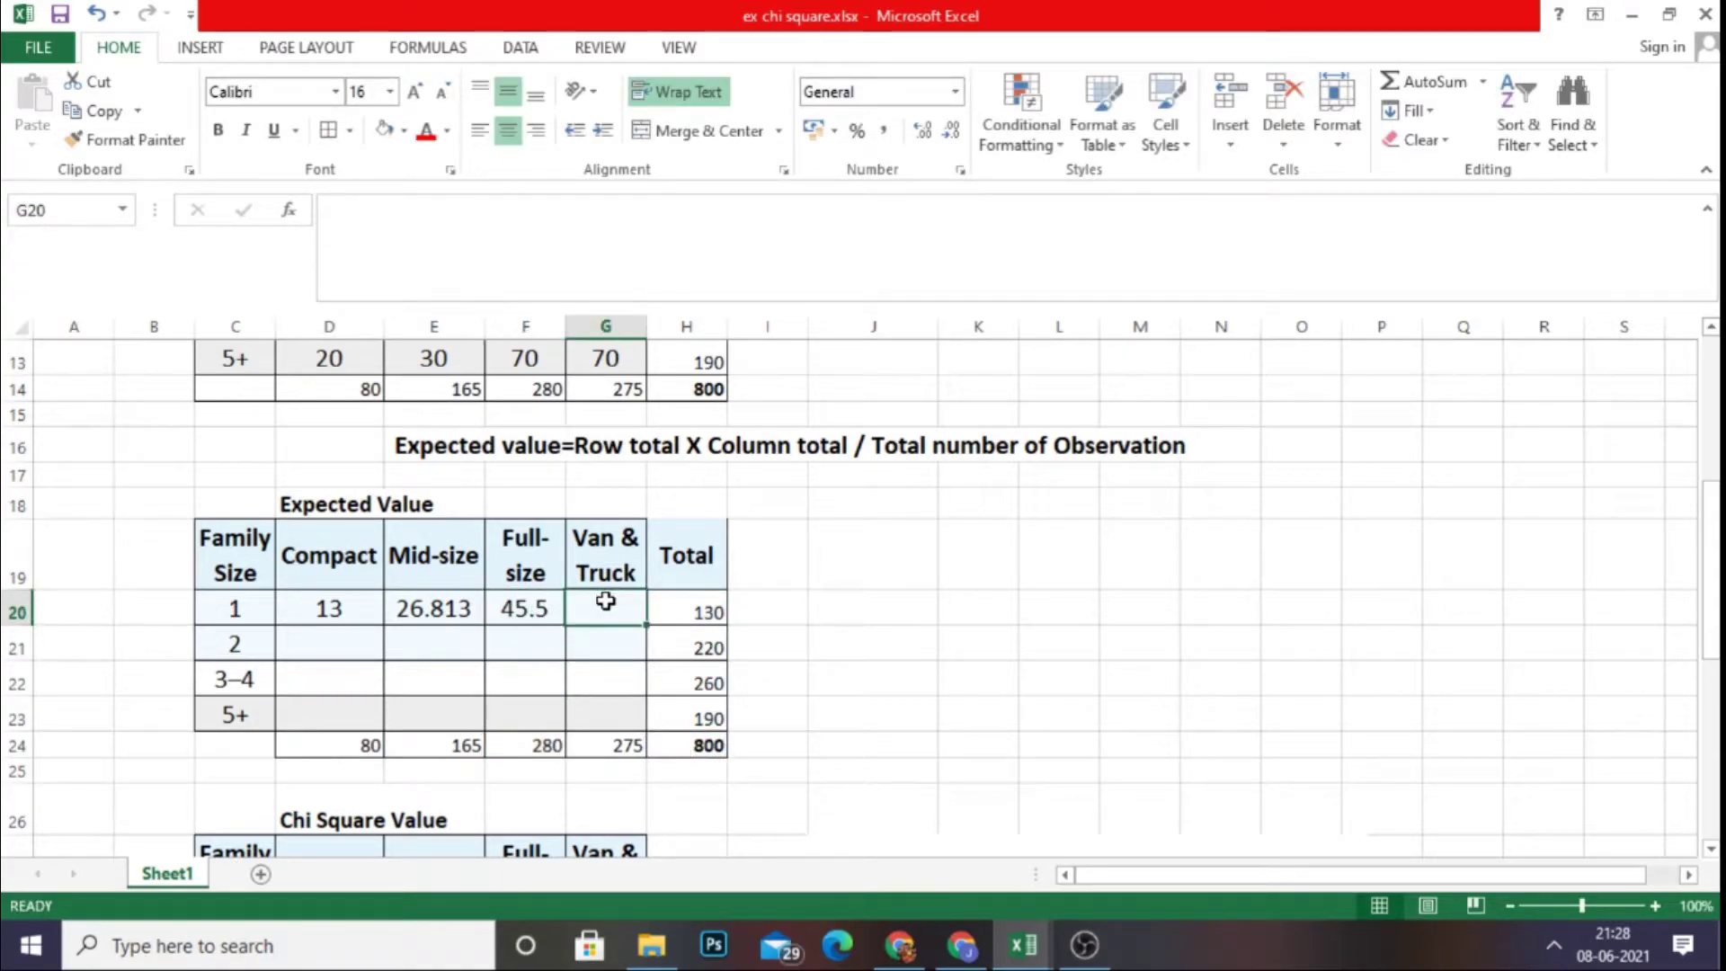
type("=")
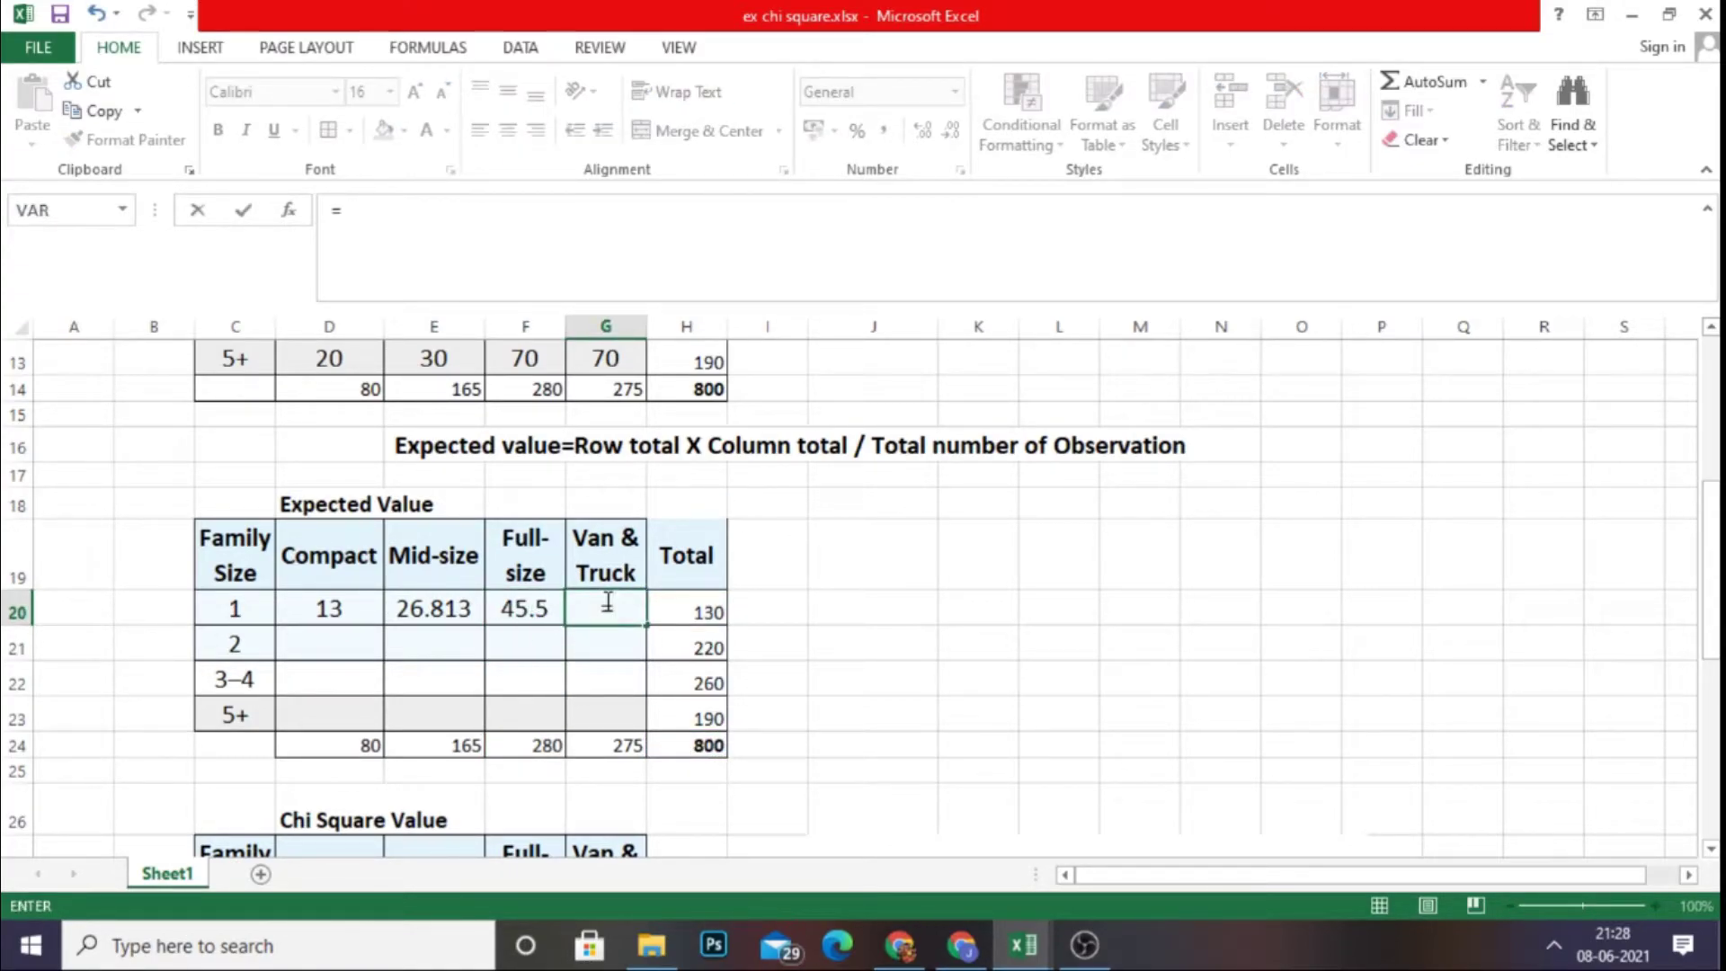
left_click(700, 612)
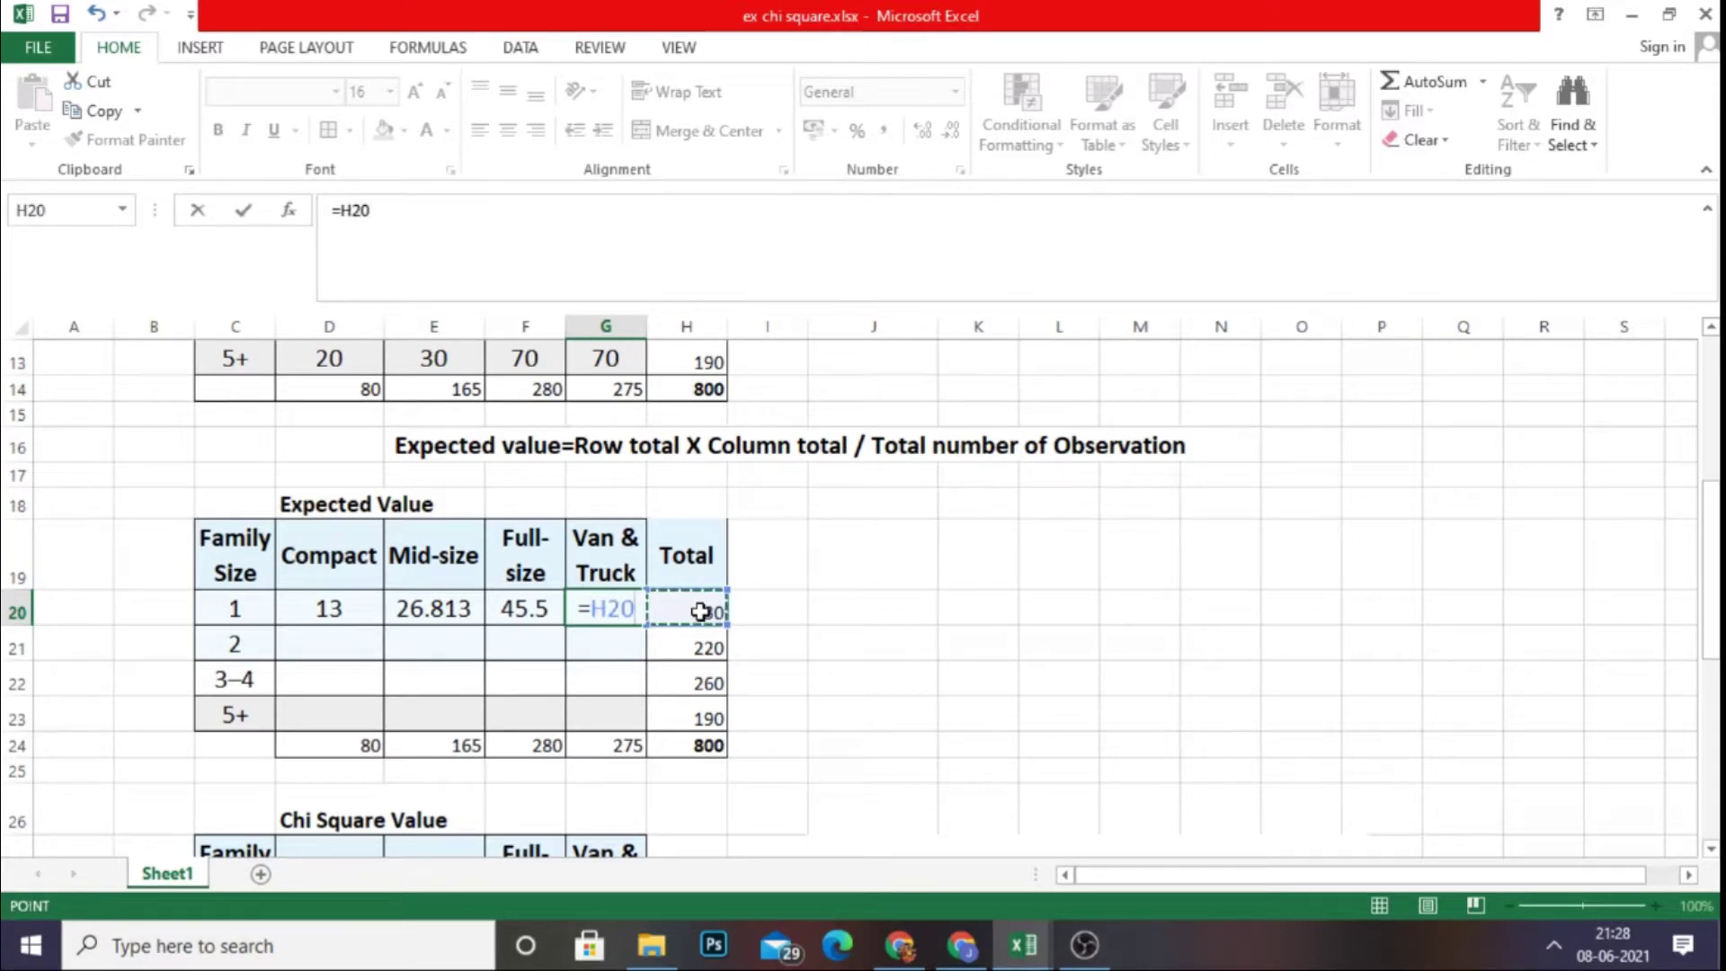
type("*")
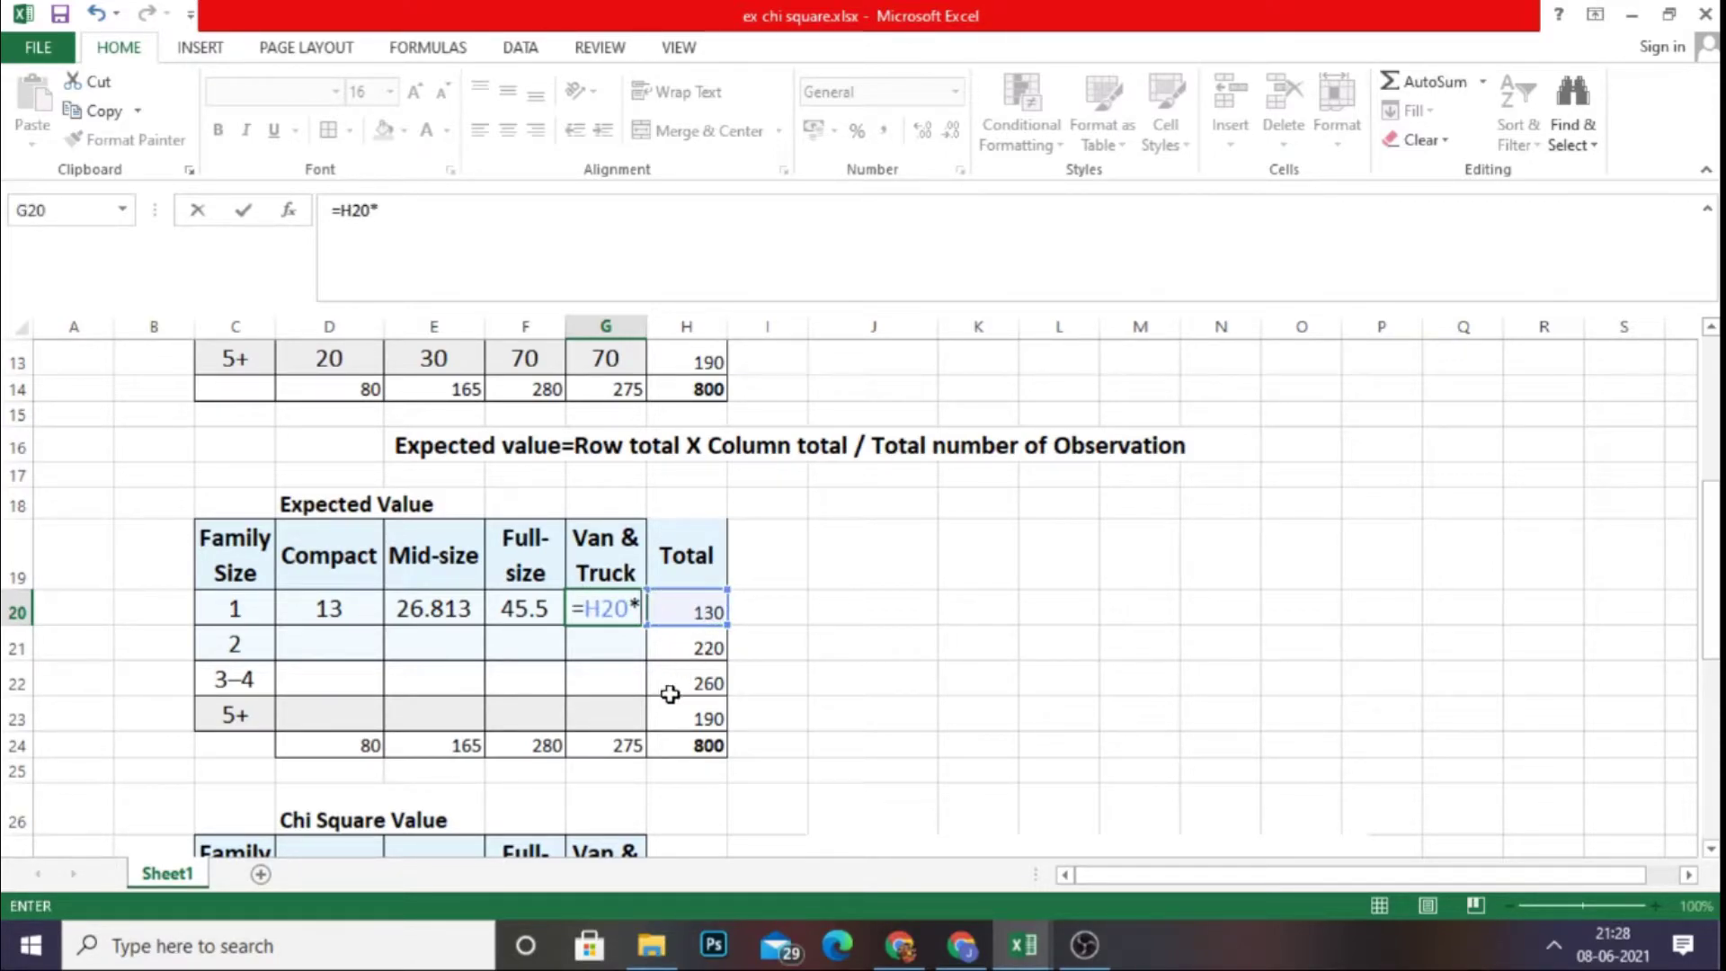
left_click(611, 750)
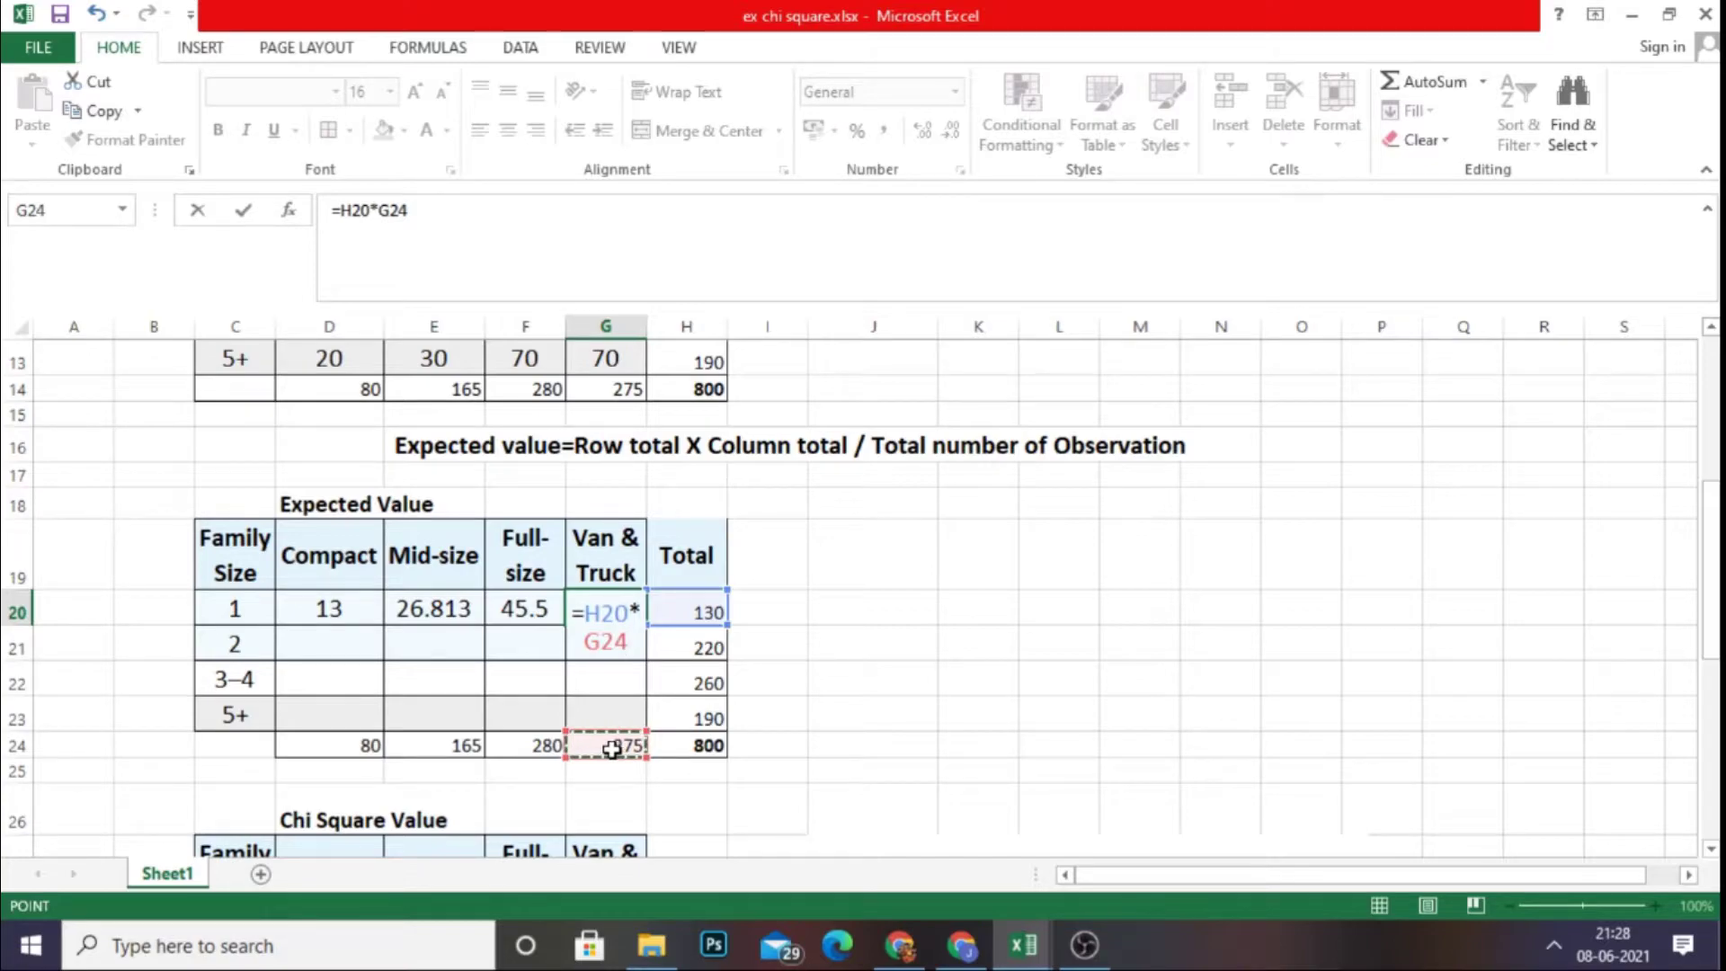
type("/")
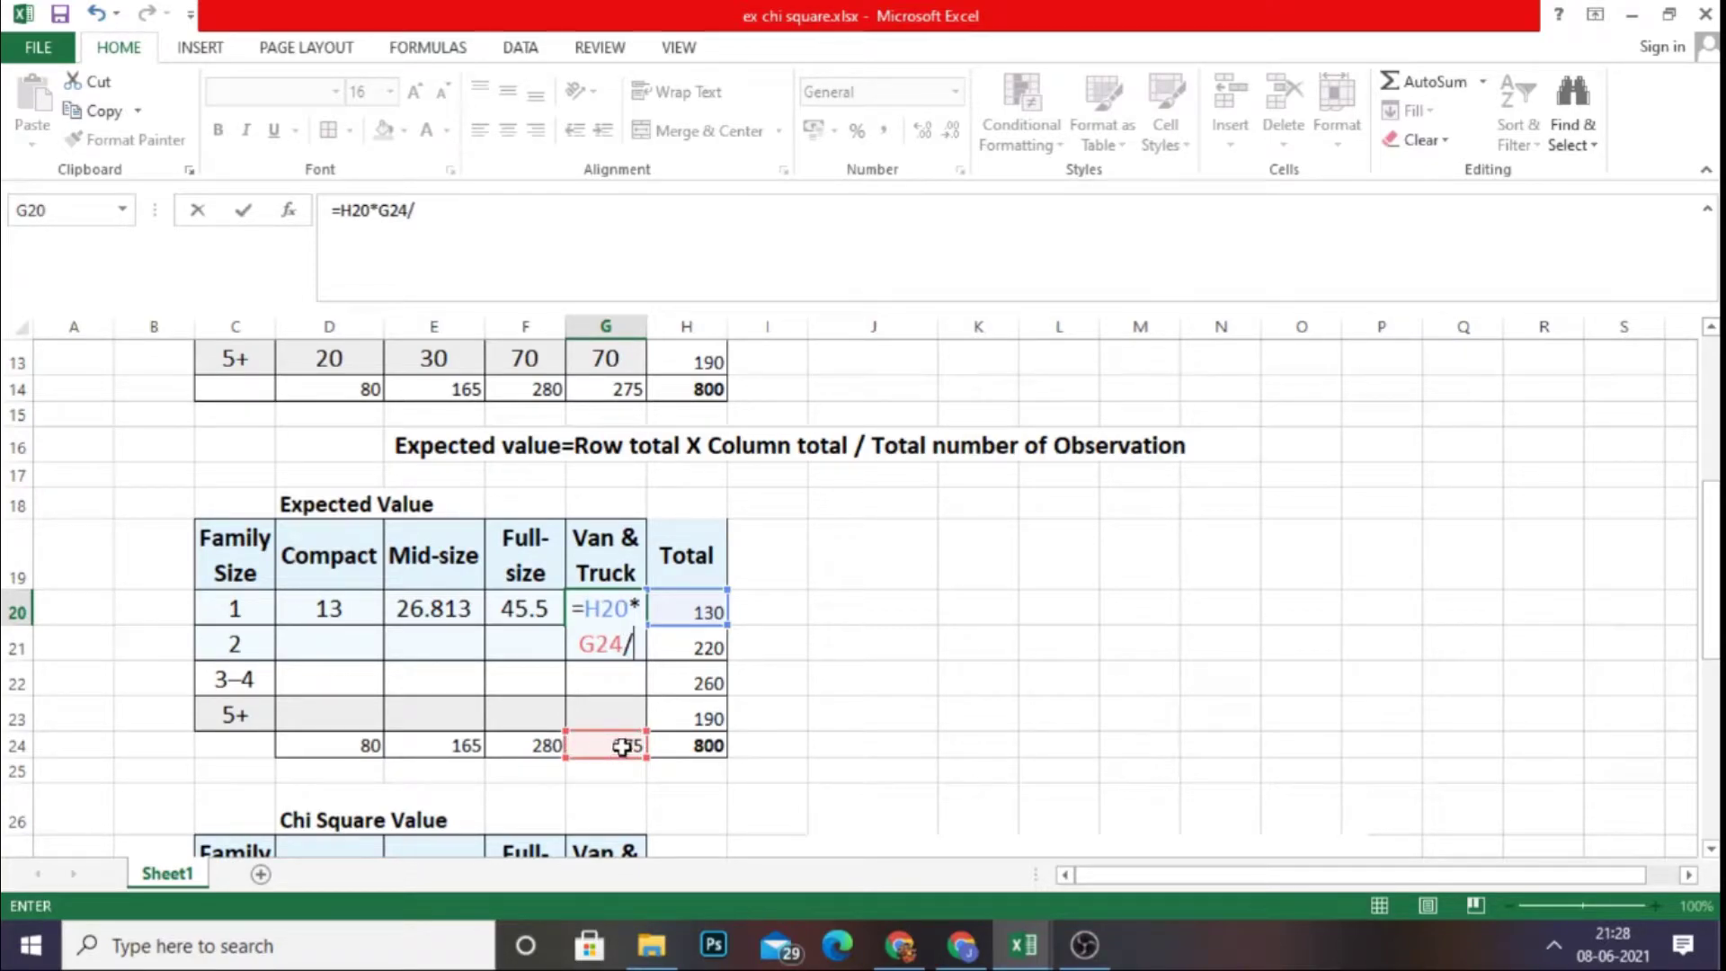
left_click(702, 748)
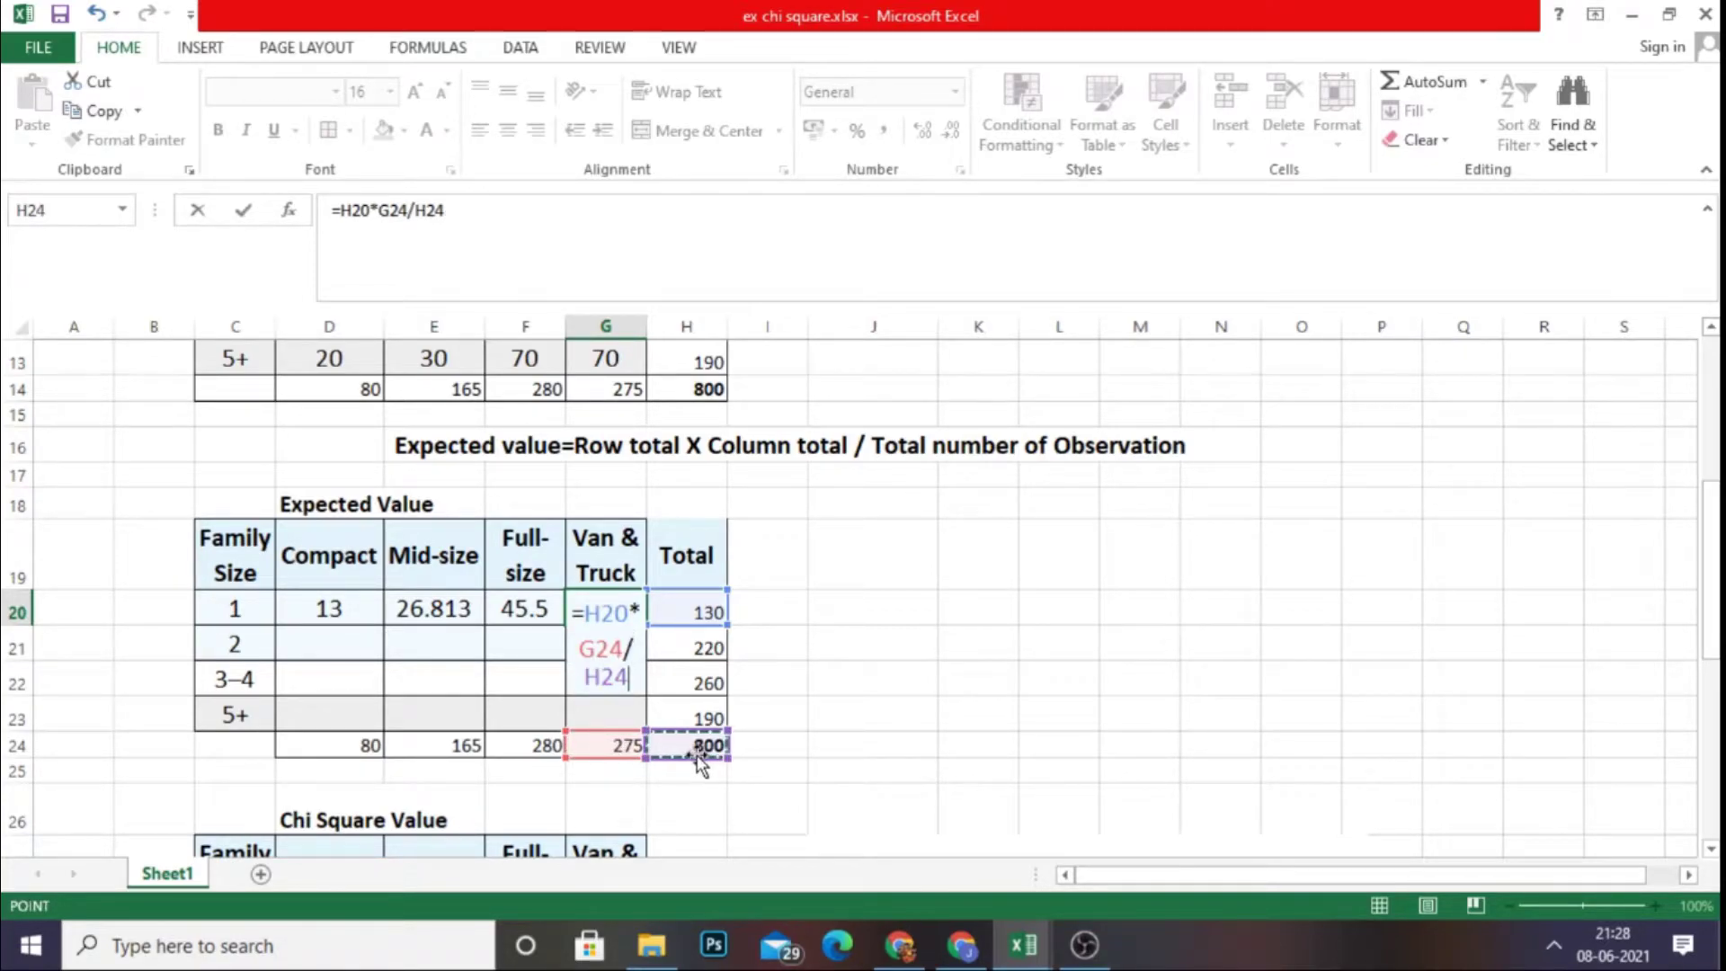
key("Return")
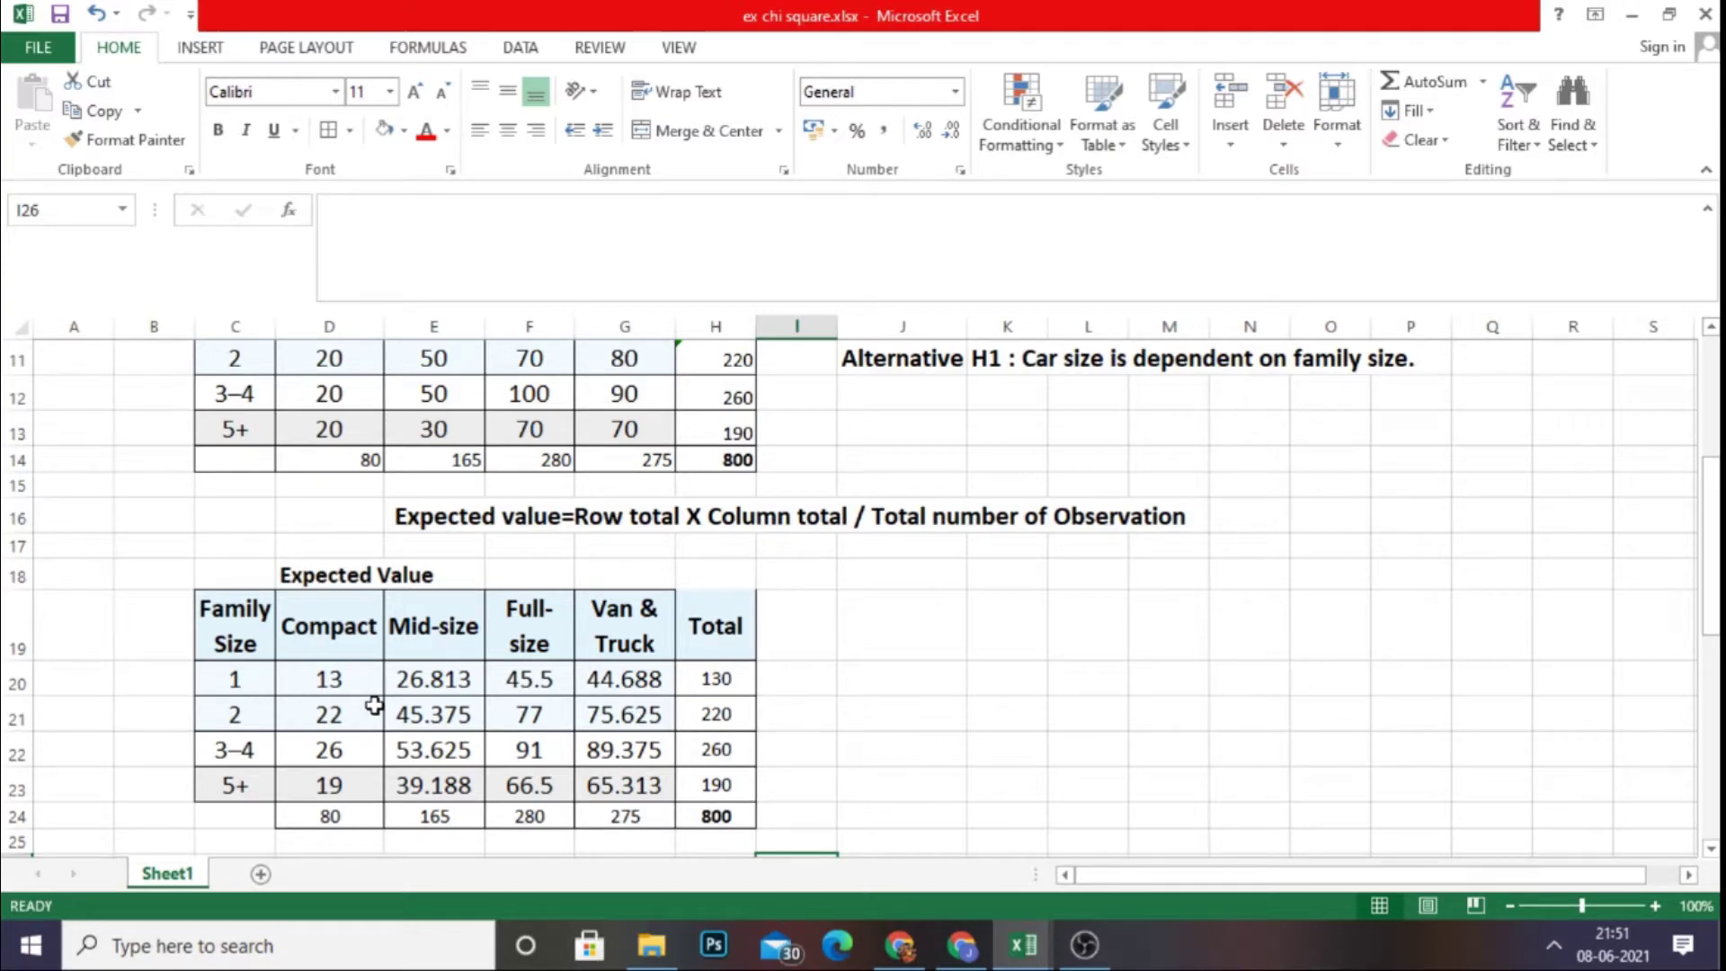
- Review the Chi Square Value table and its formula alongside the Observed Value and Expected Value tables
scroll(860, 660, "down", 3)
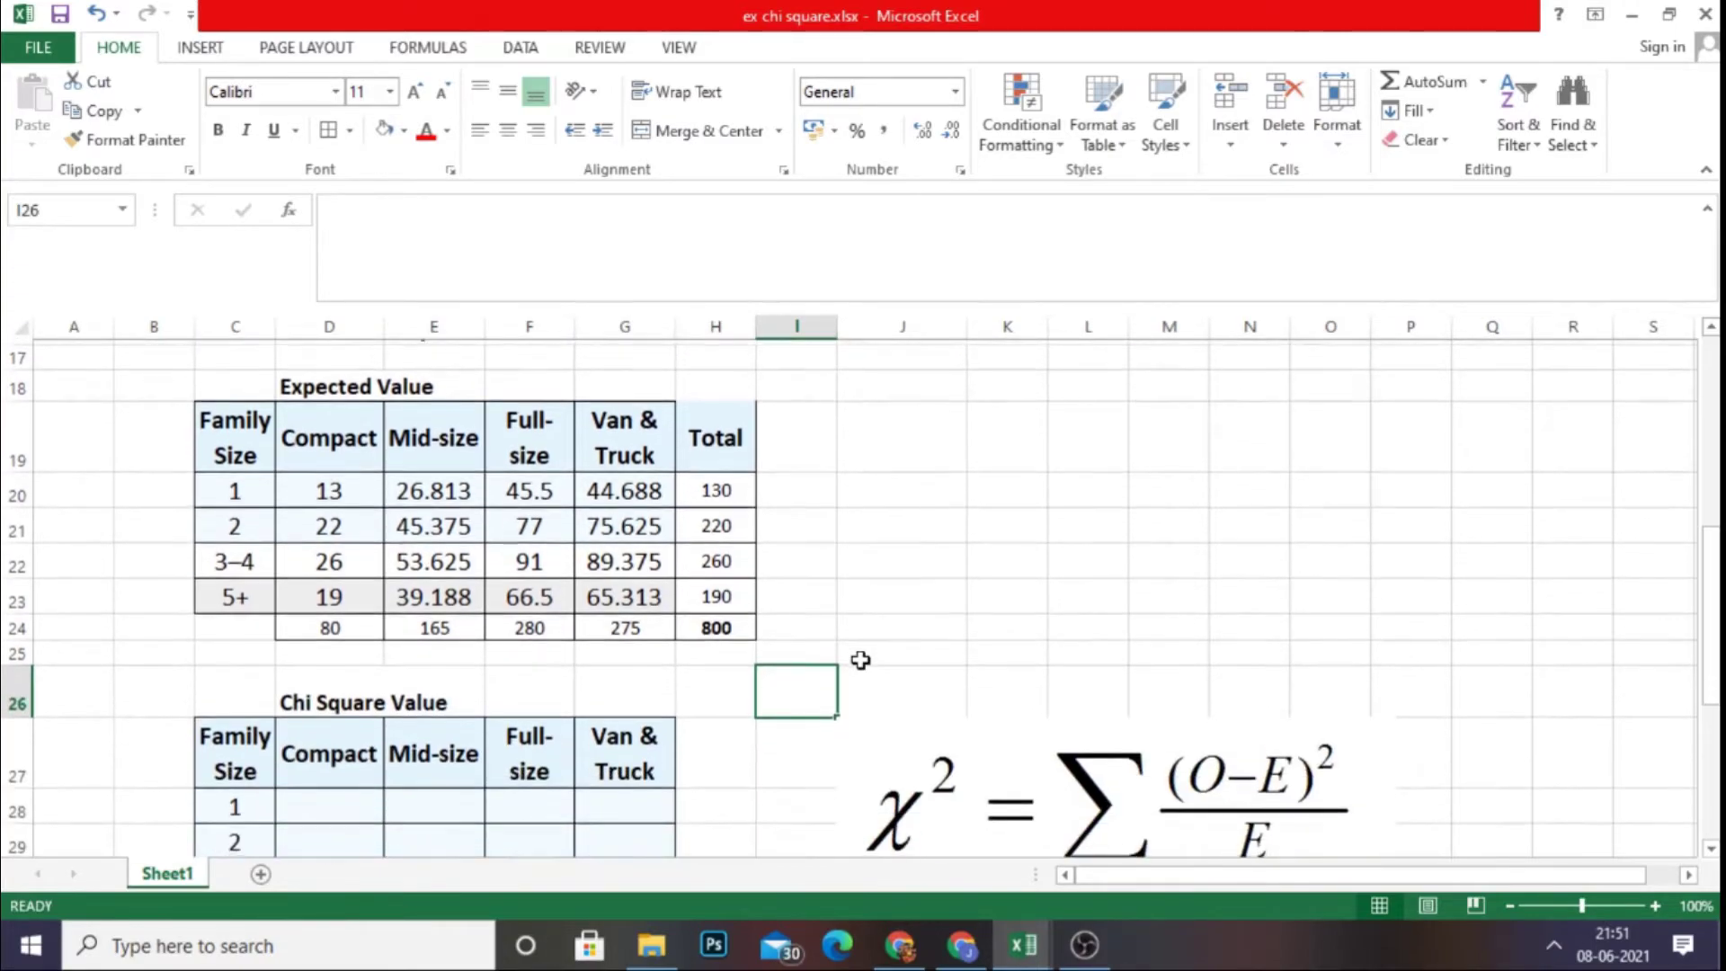
scroll(860, 660, "down", 1)
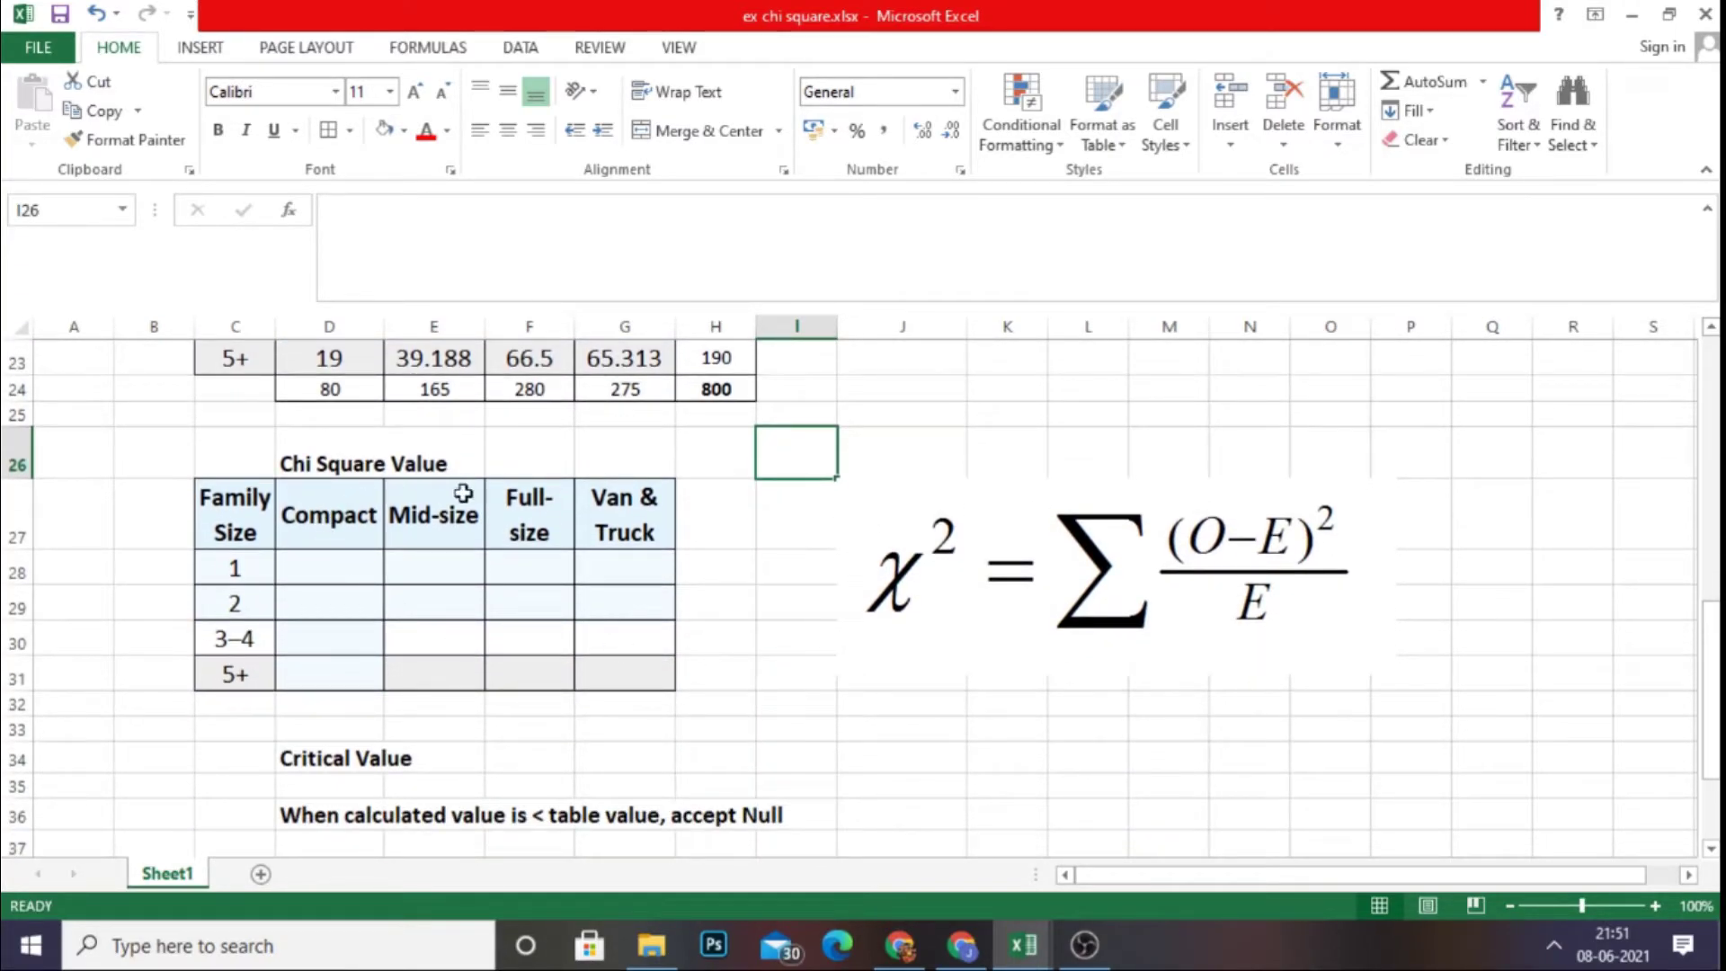
scroll(436, 639, "up", 1)
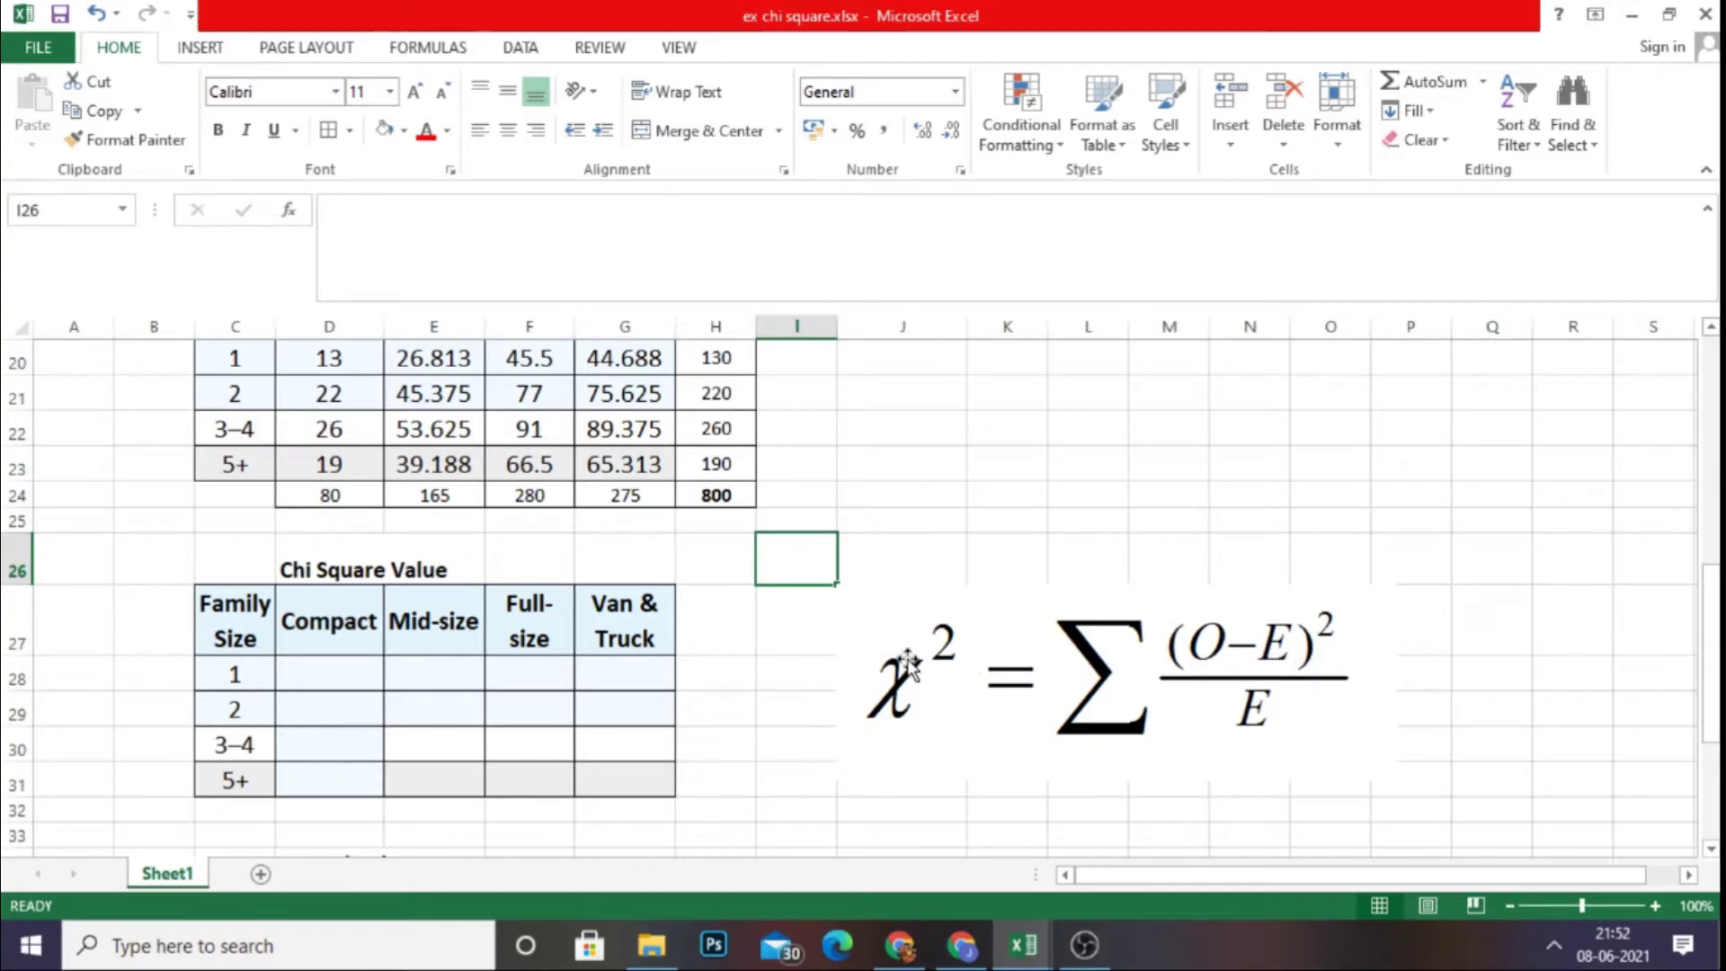
scroll(921, 652, "up", 4)
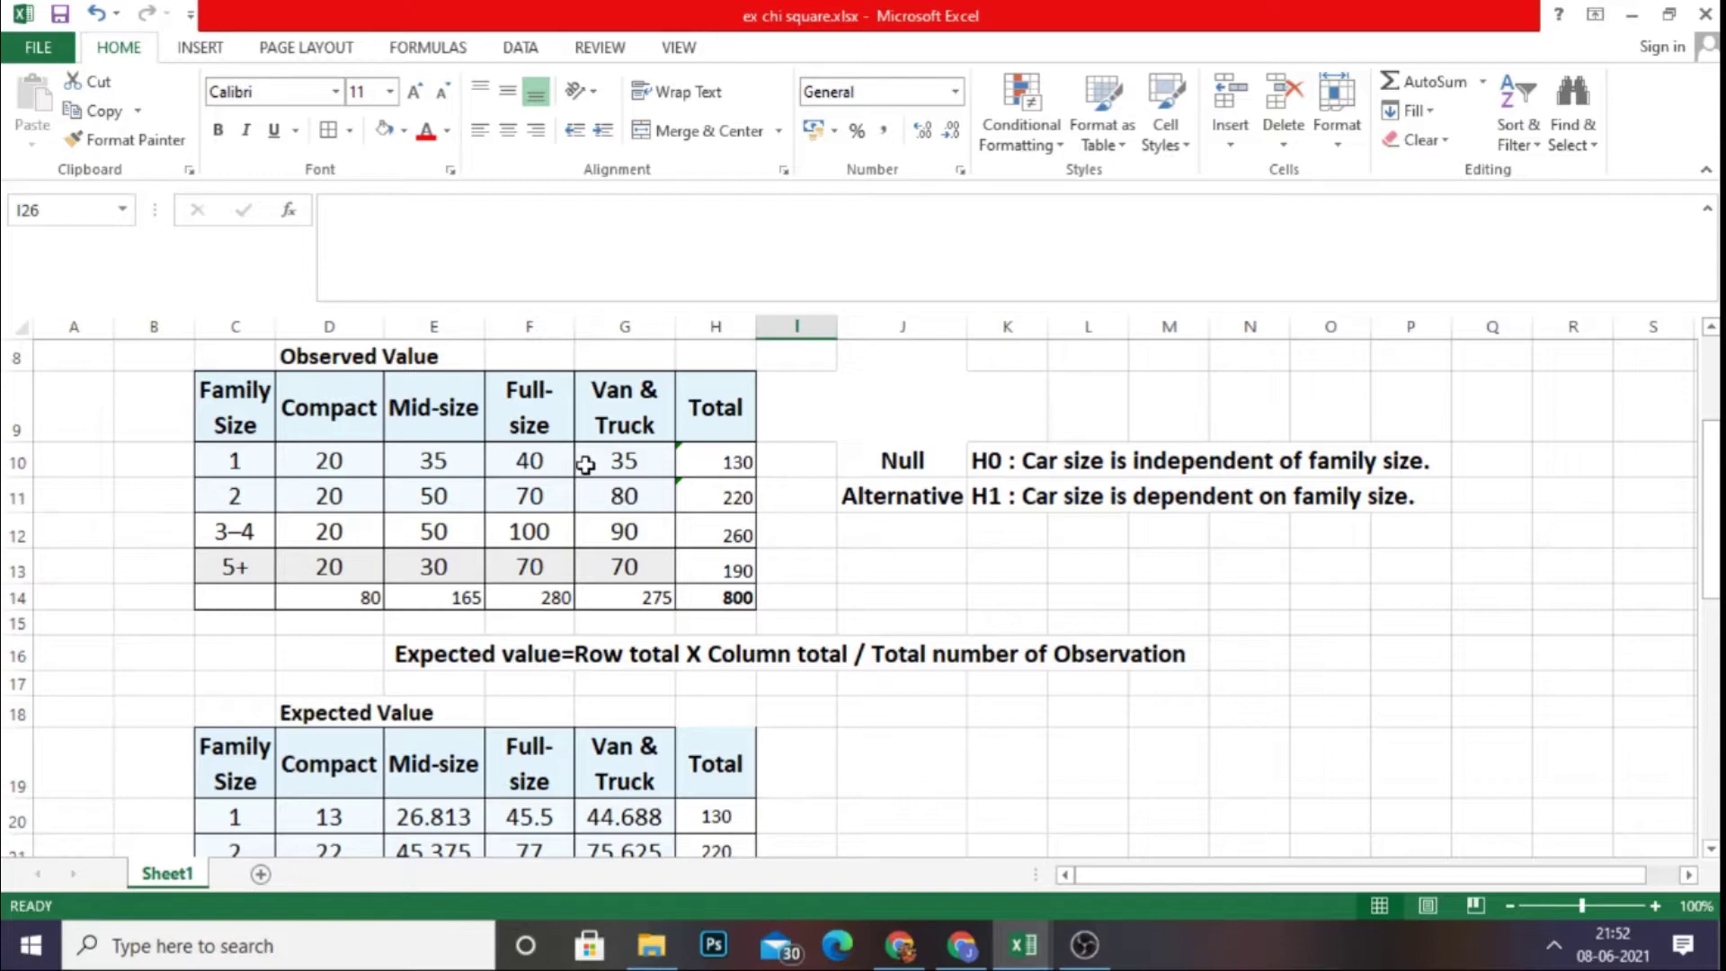
scroll(585, 465, "down", 2)
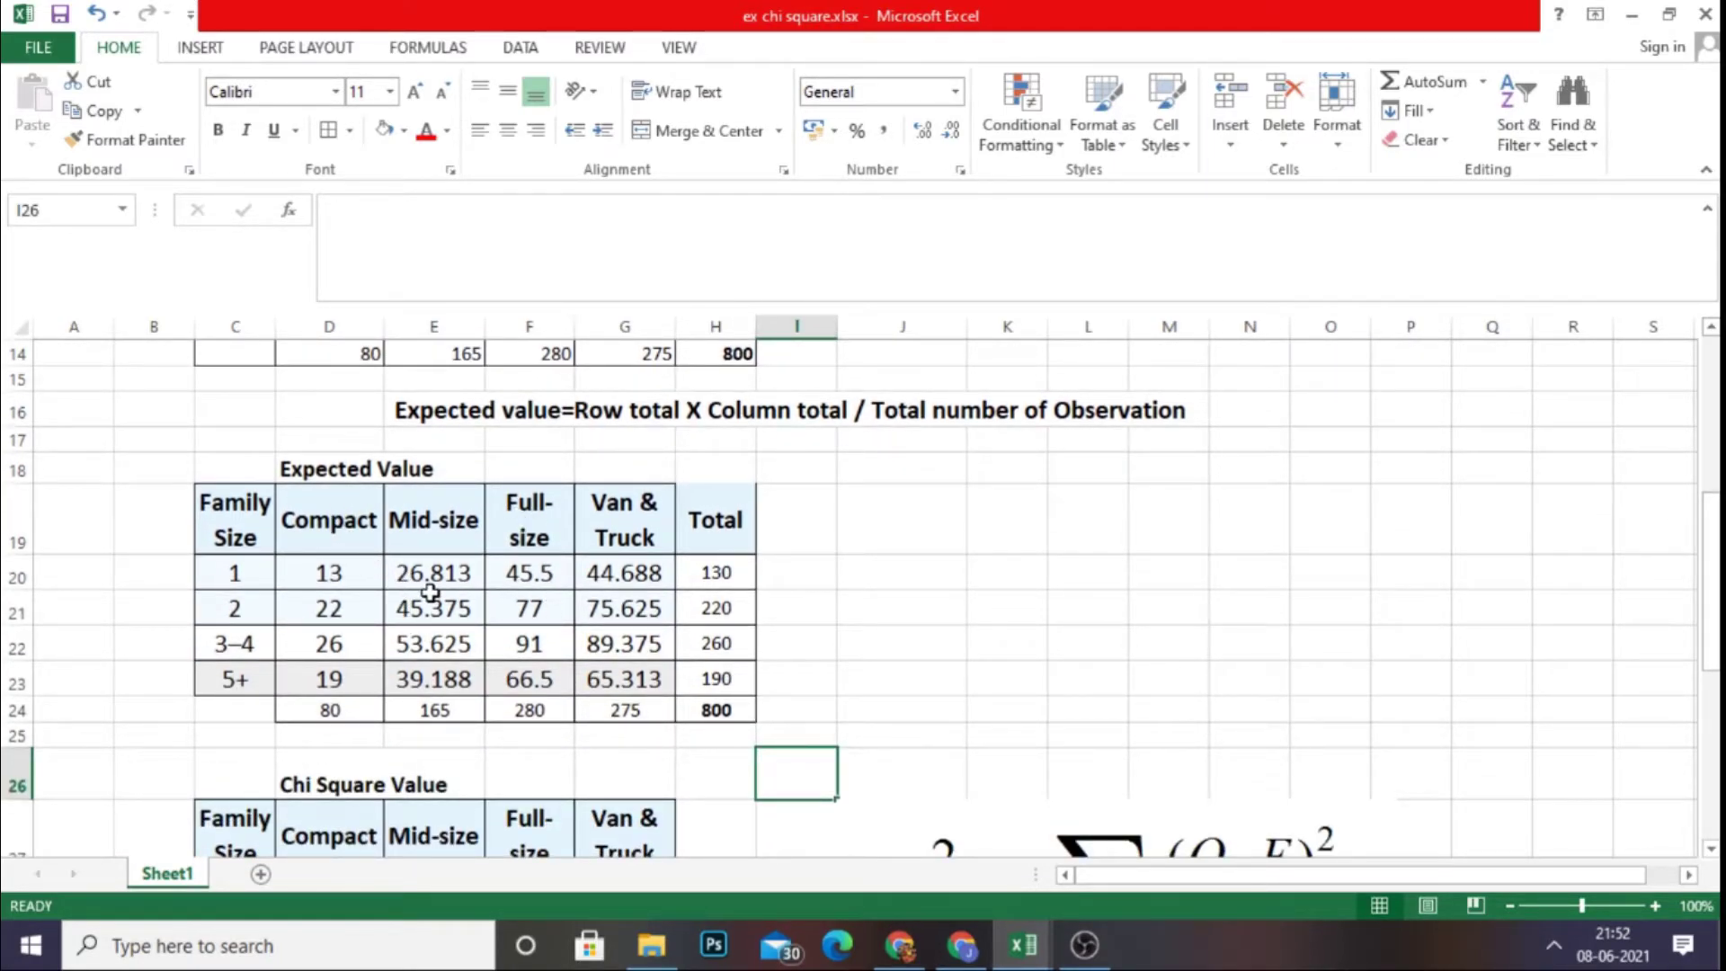
- Calculate the Compact chi-square value for family size 1 in D28 with the formula =POWER(D10-D20,2)/D20
scroll(432, 593, "down", 2)
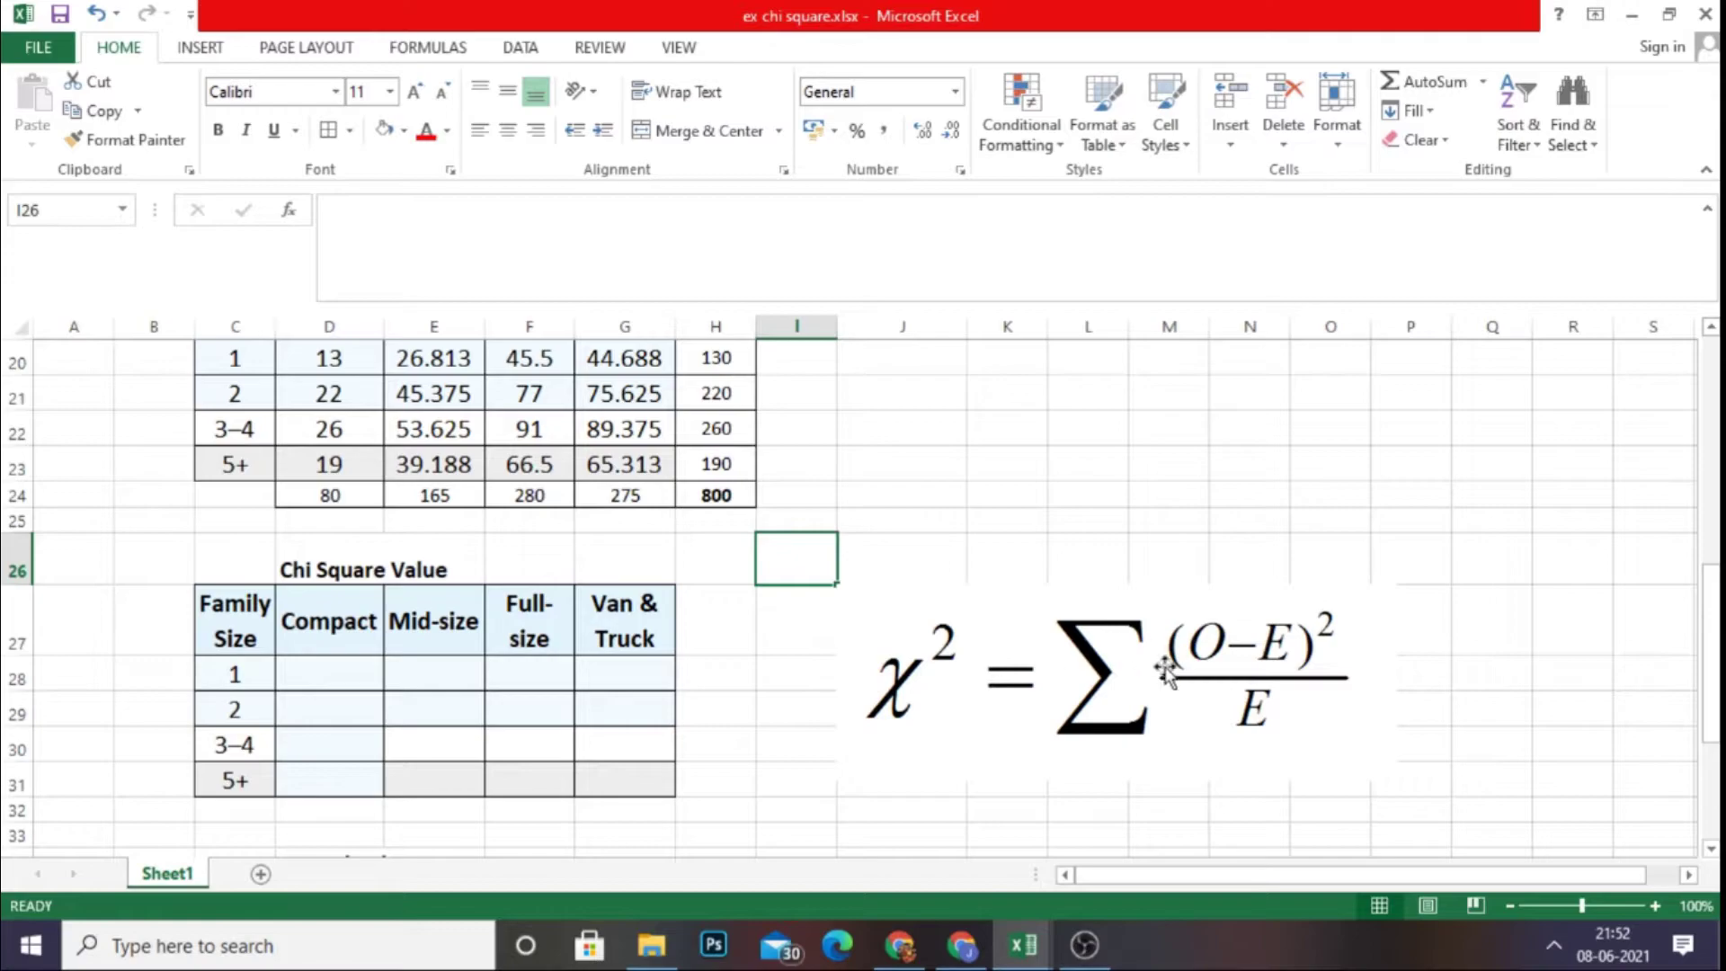
left_click(323, 676)
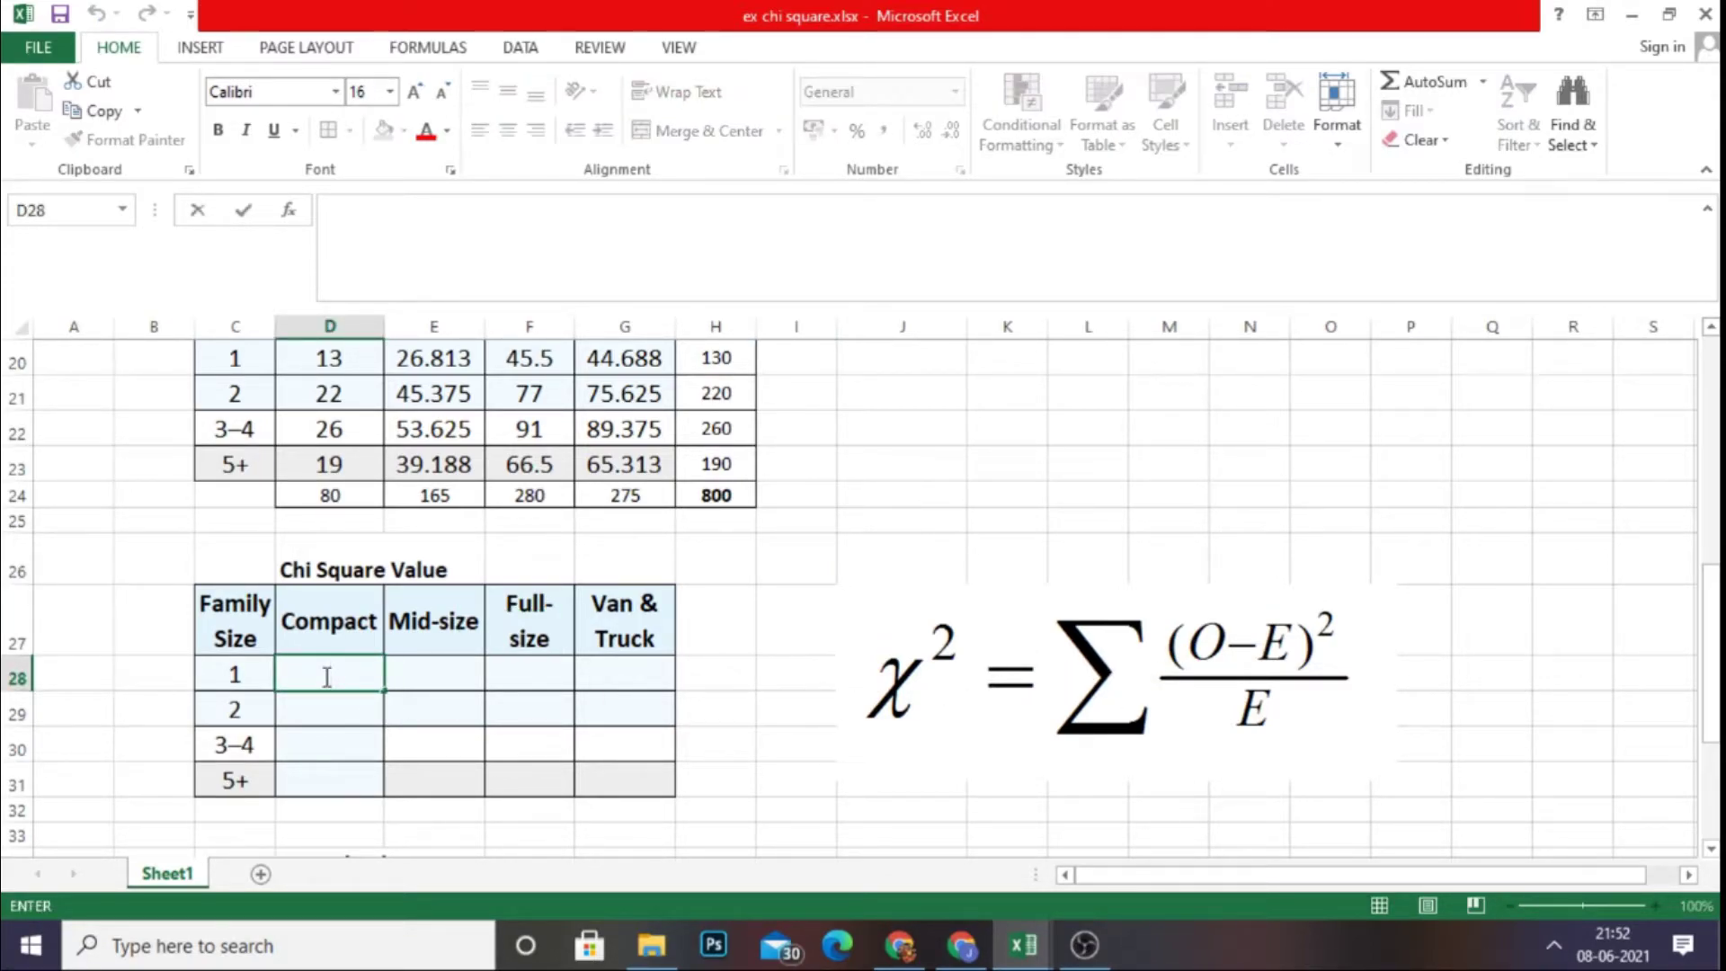
type("=")
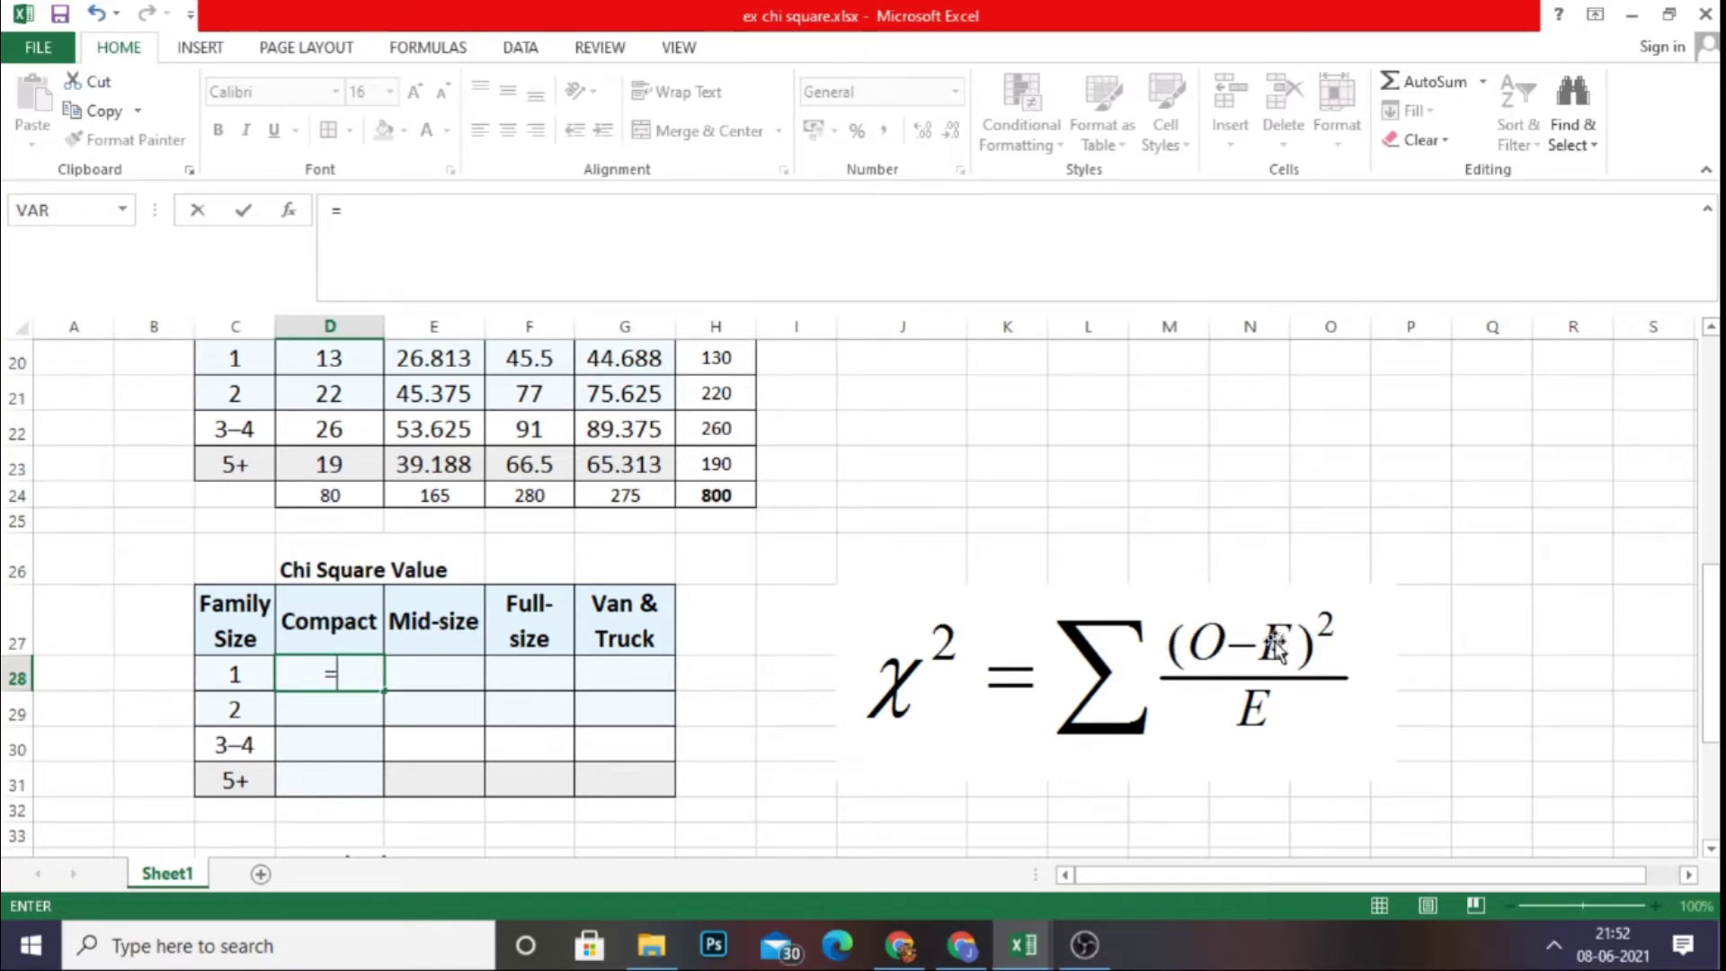
type("POWER")
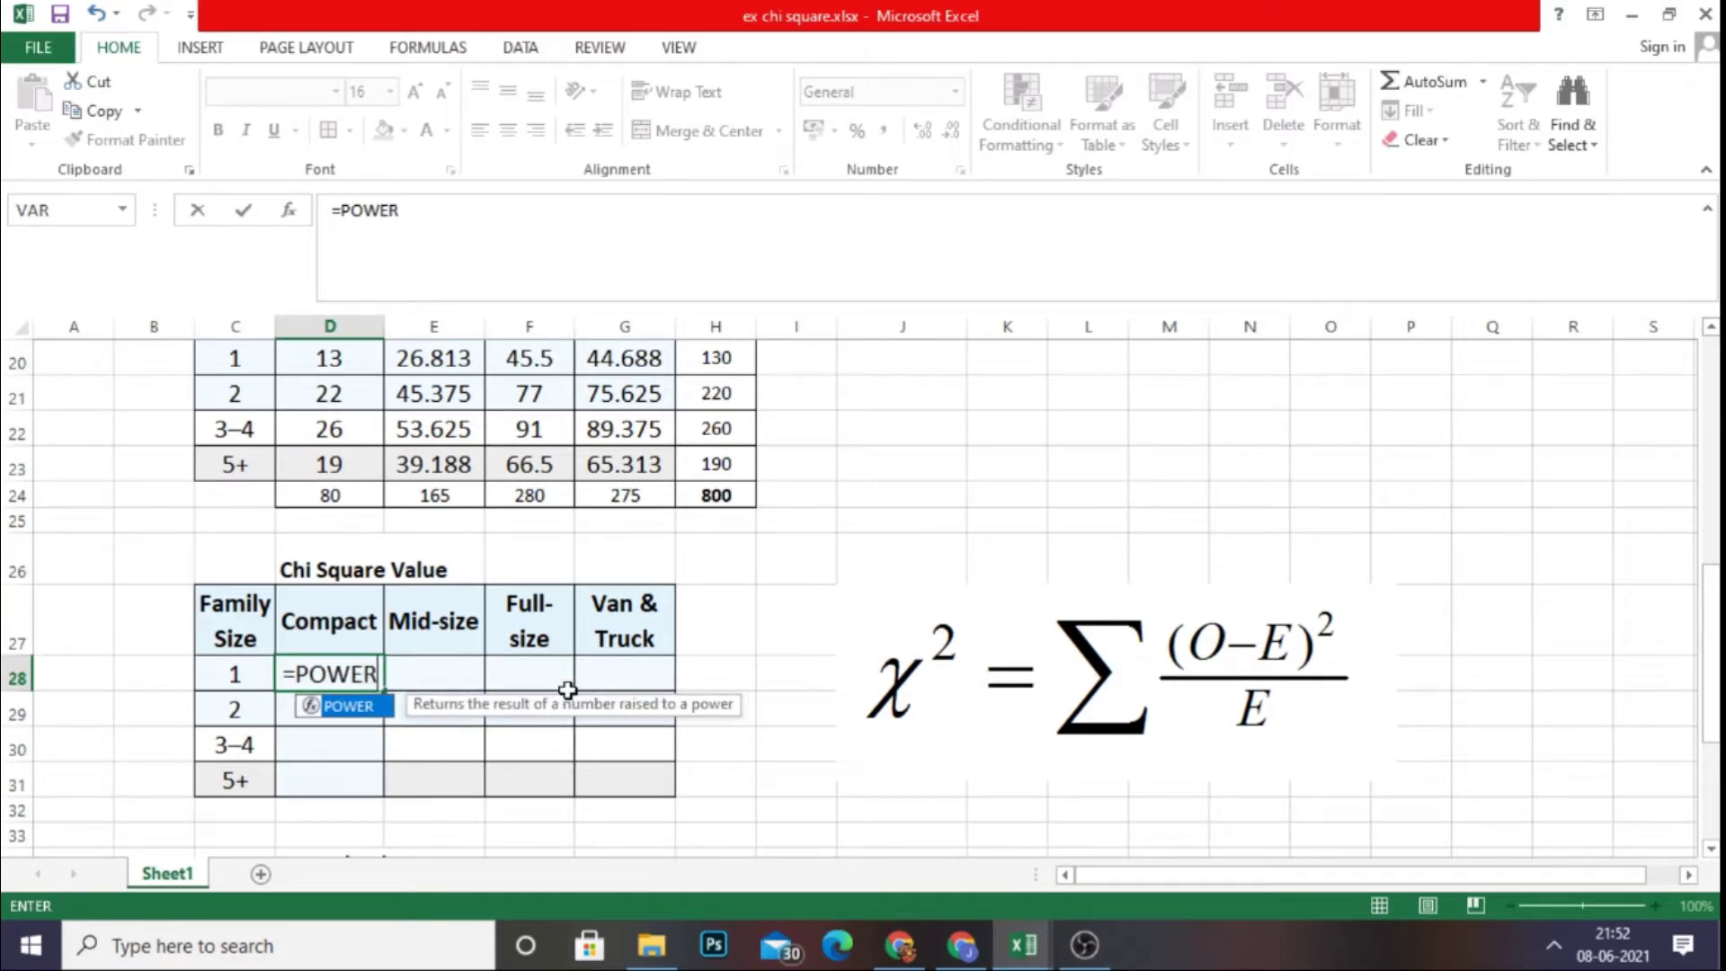
double_click(347, 708)
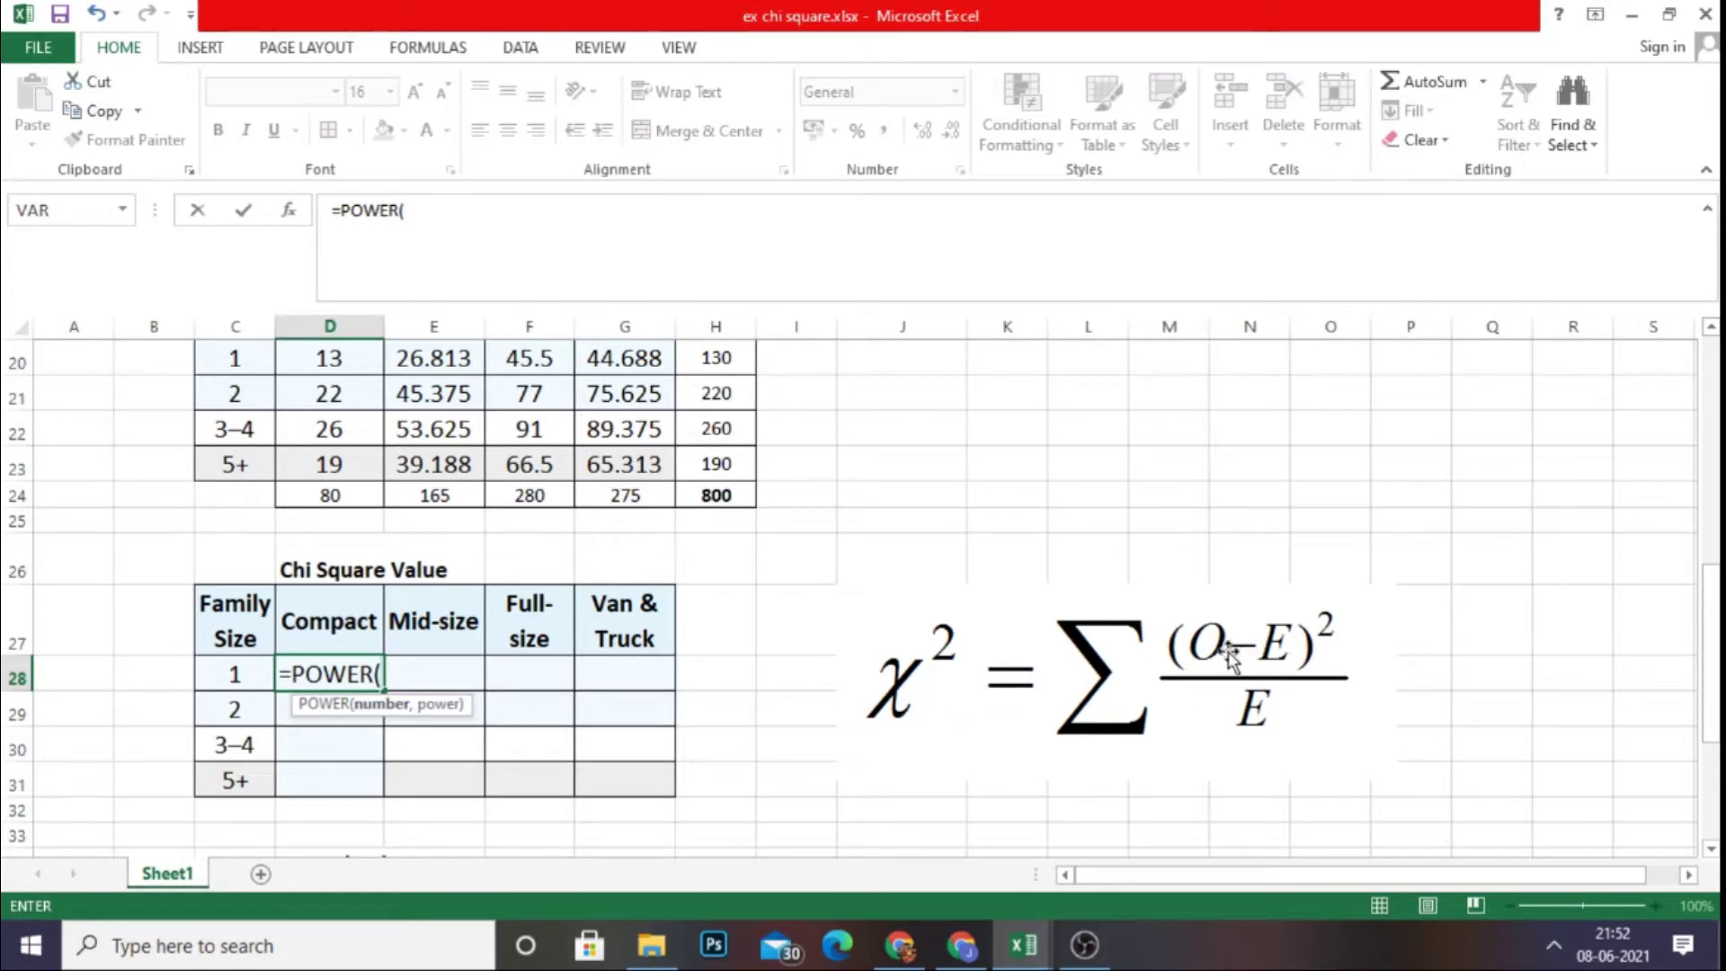
scroll(553, 659, "up", 4)
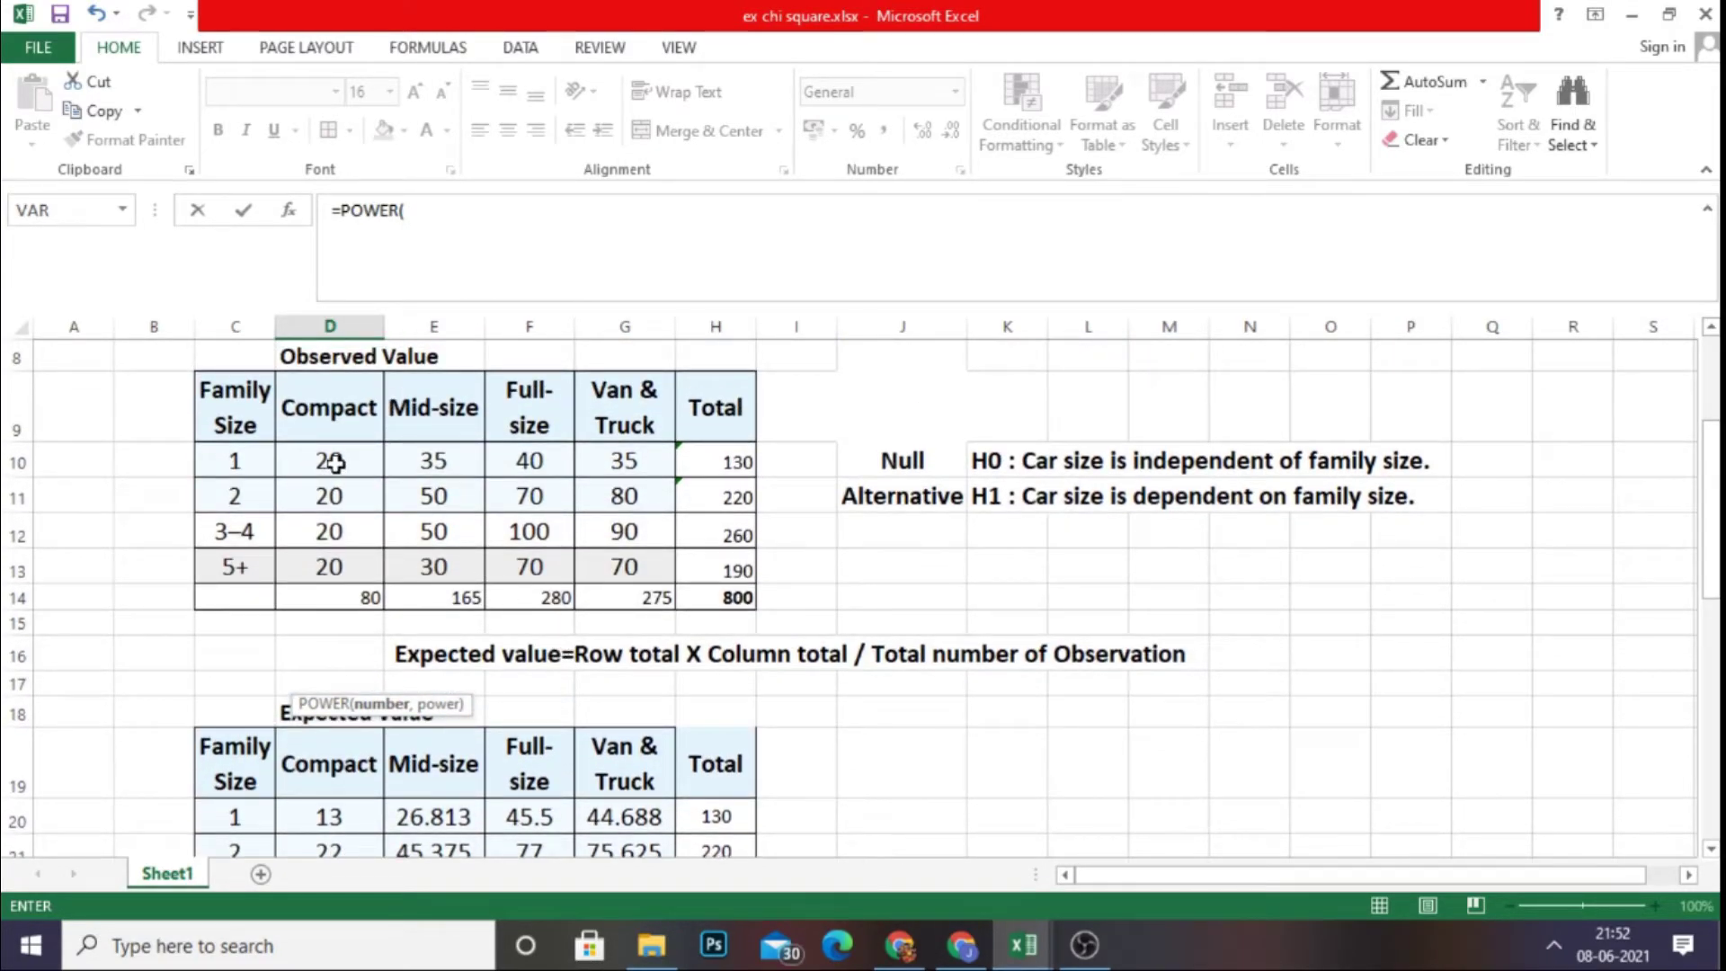
left_click(334, 463)
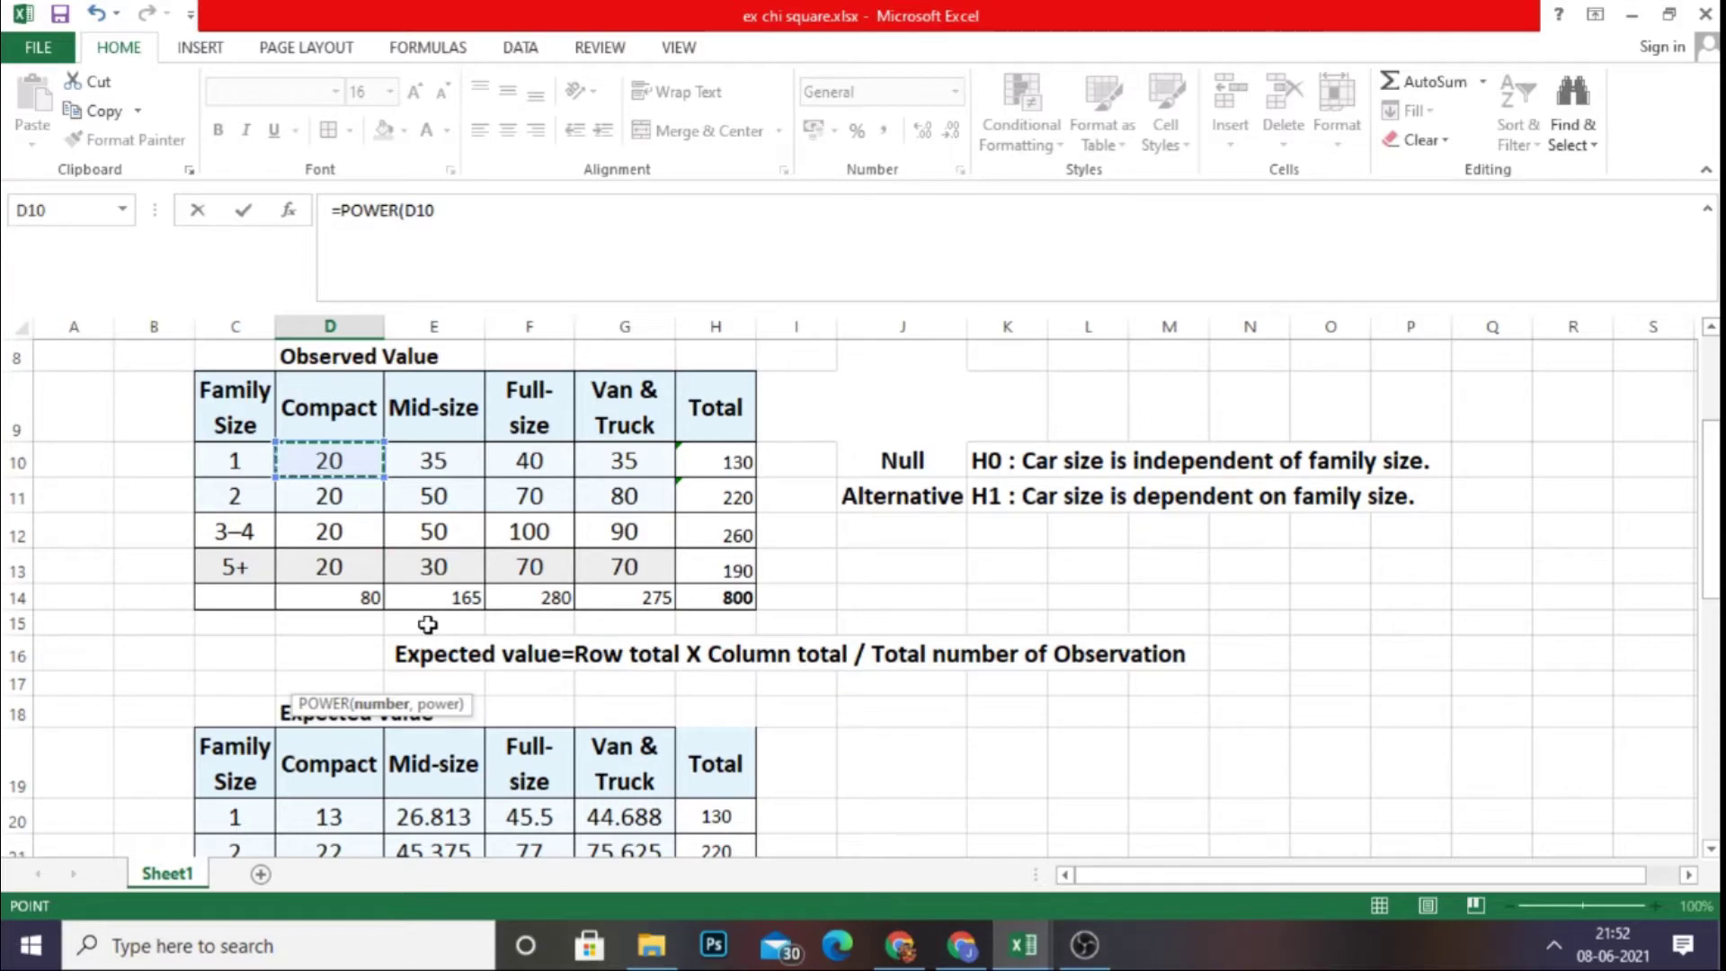
type("-")
scroll(412, 697, "down", 1)
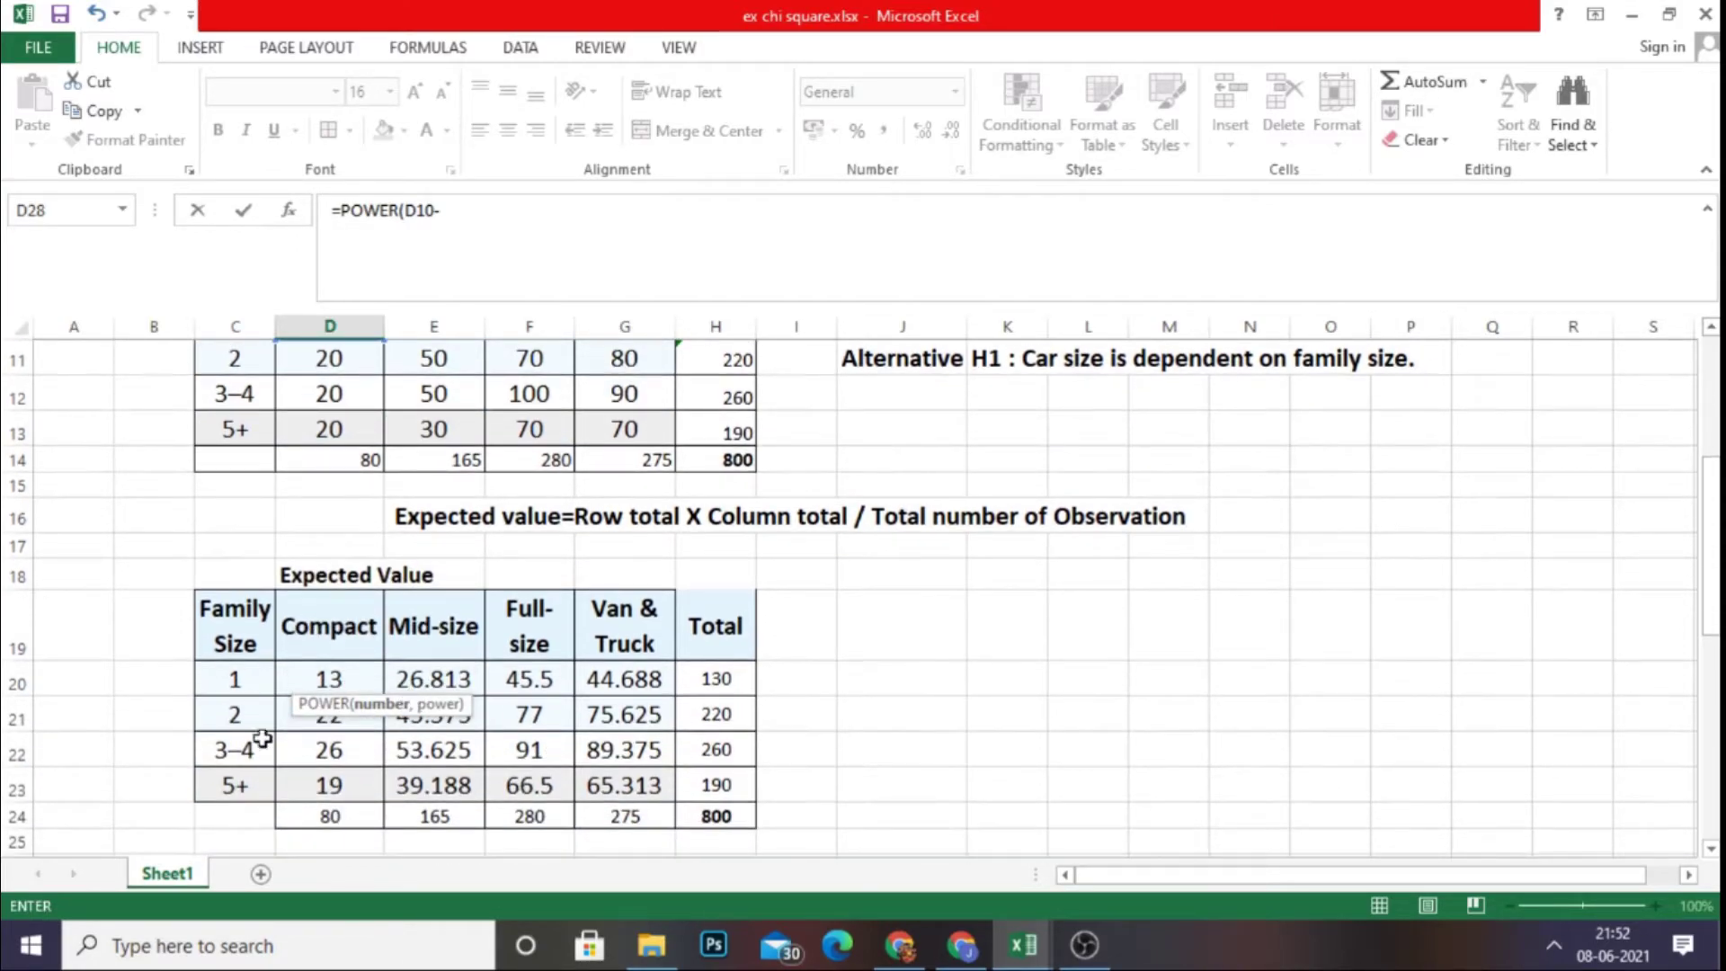
left_click(340, 680)
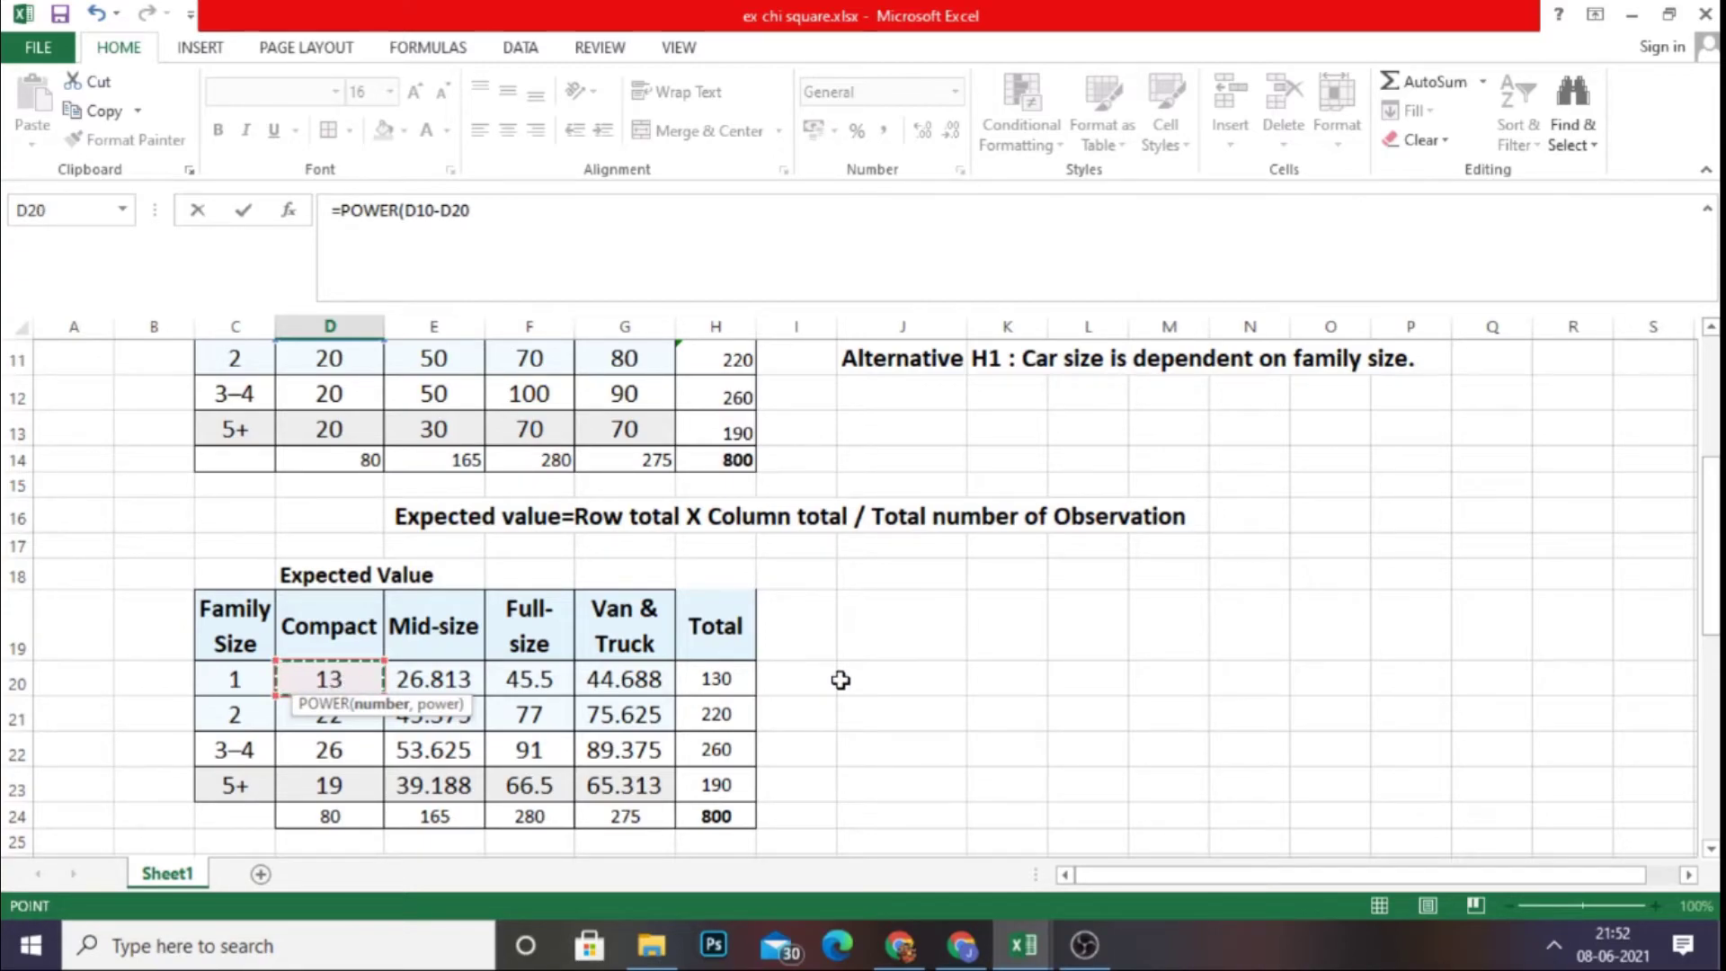
scroll(841, 681, "down", 1)
scroll(836, 685, "down", 3)
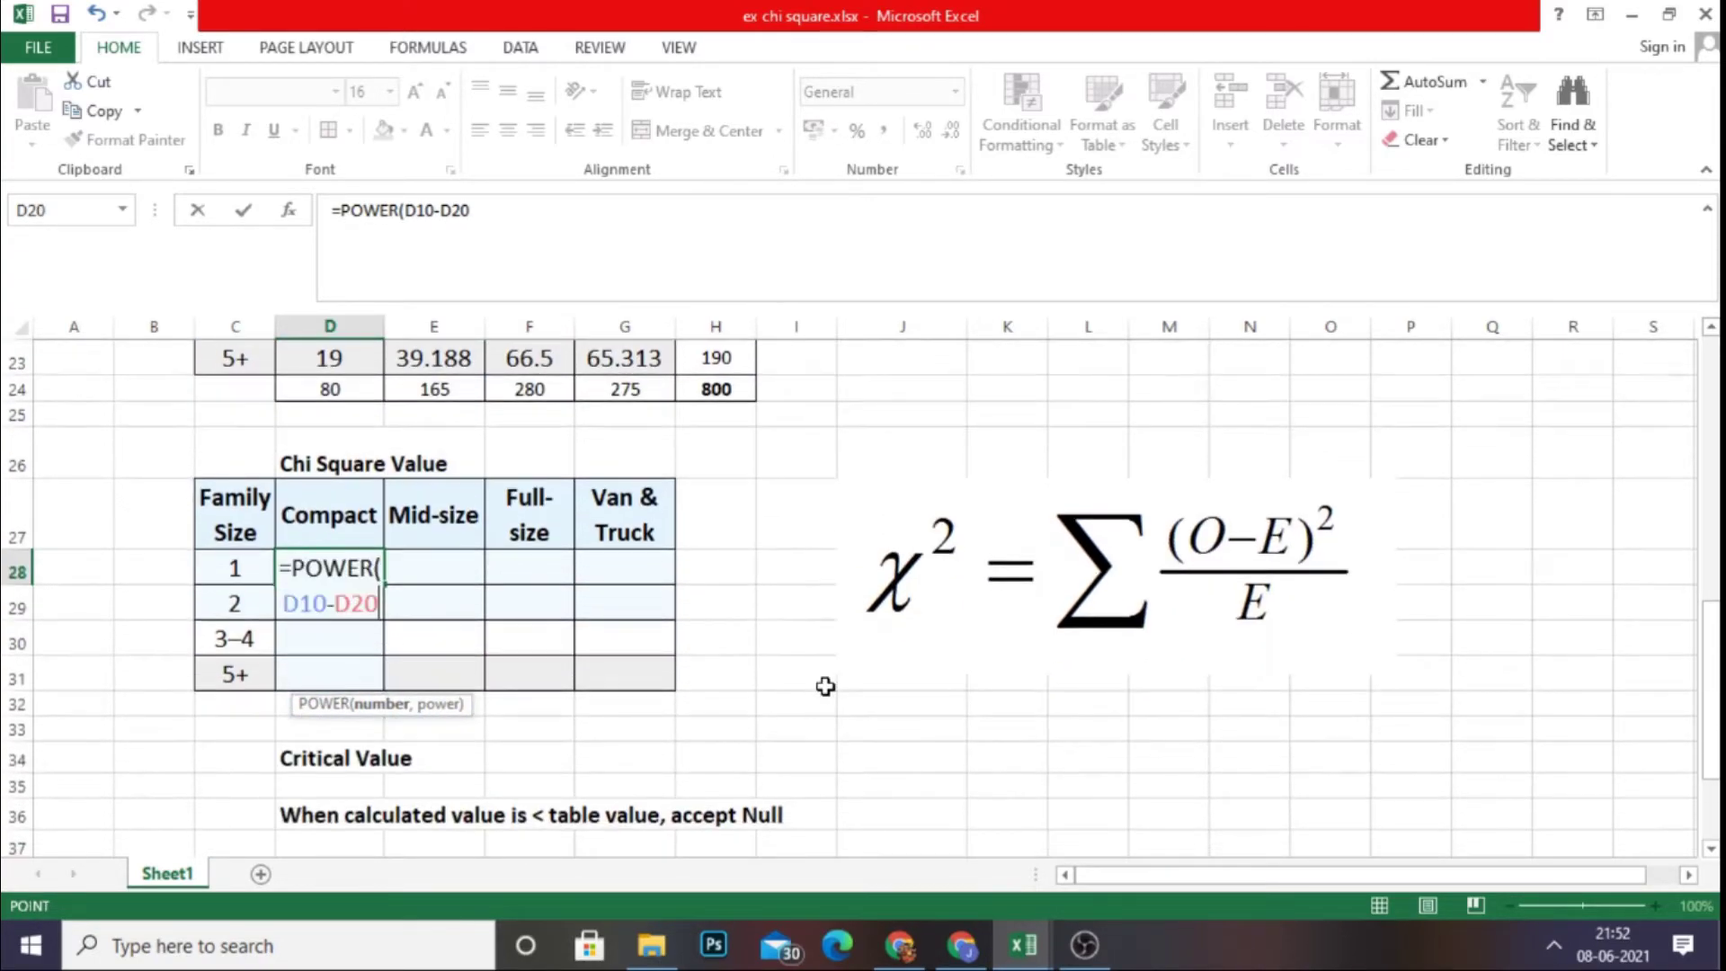
scroll(825, 686, "down", 1)
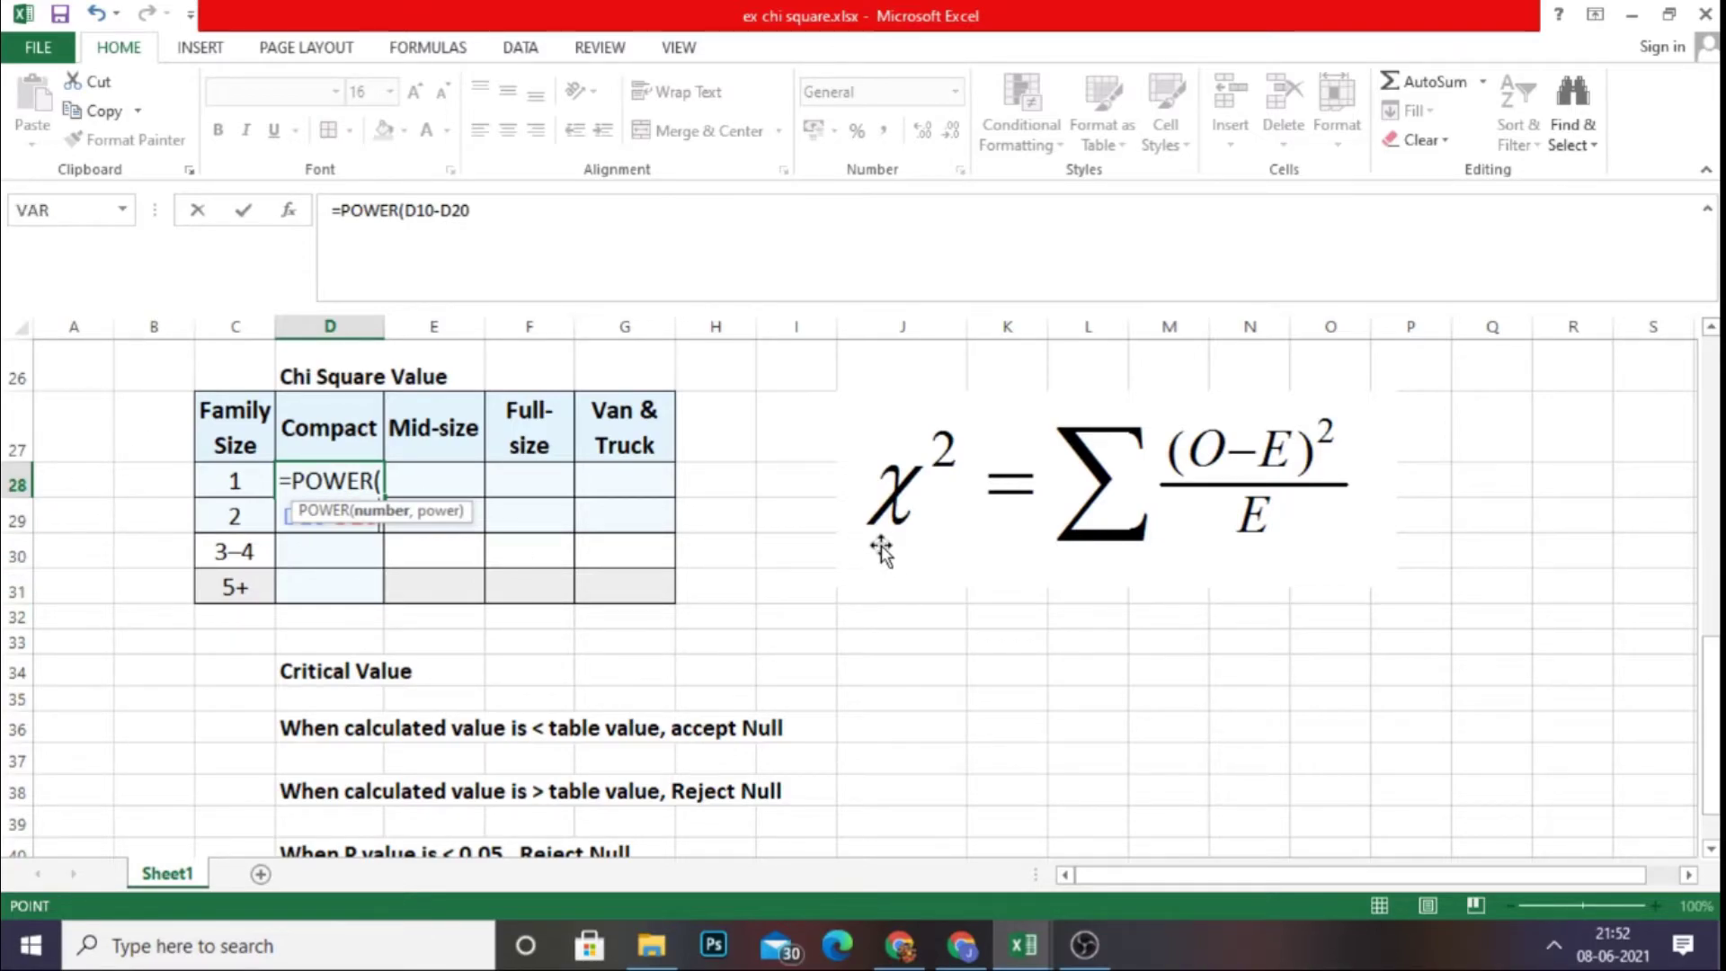
type(",")
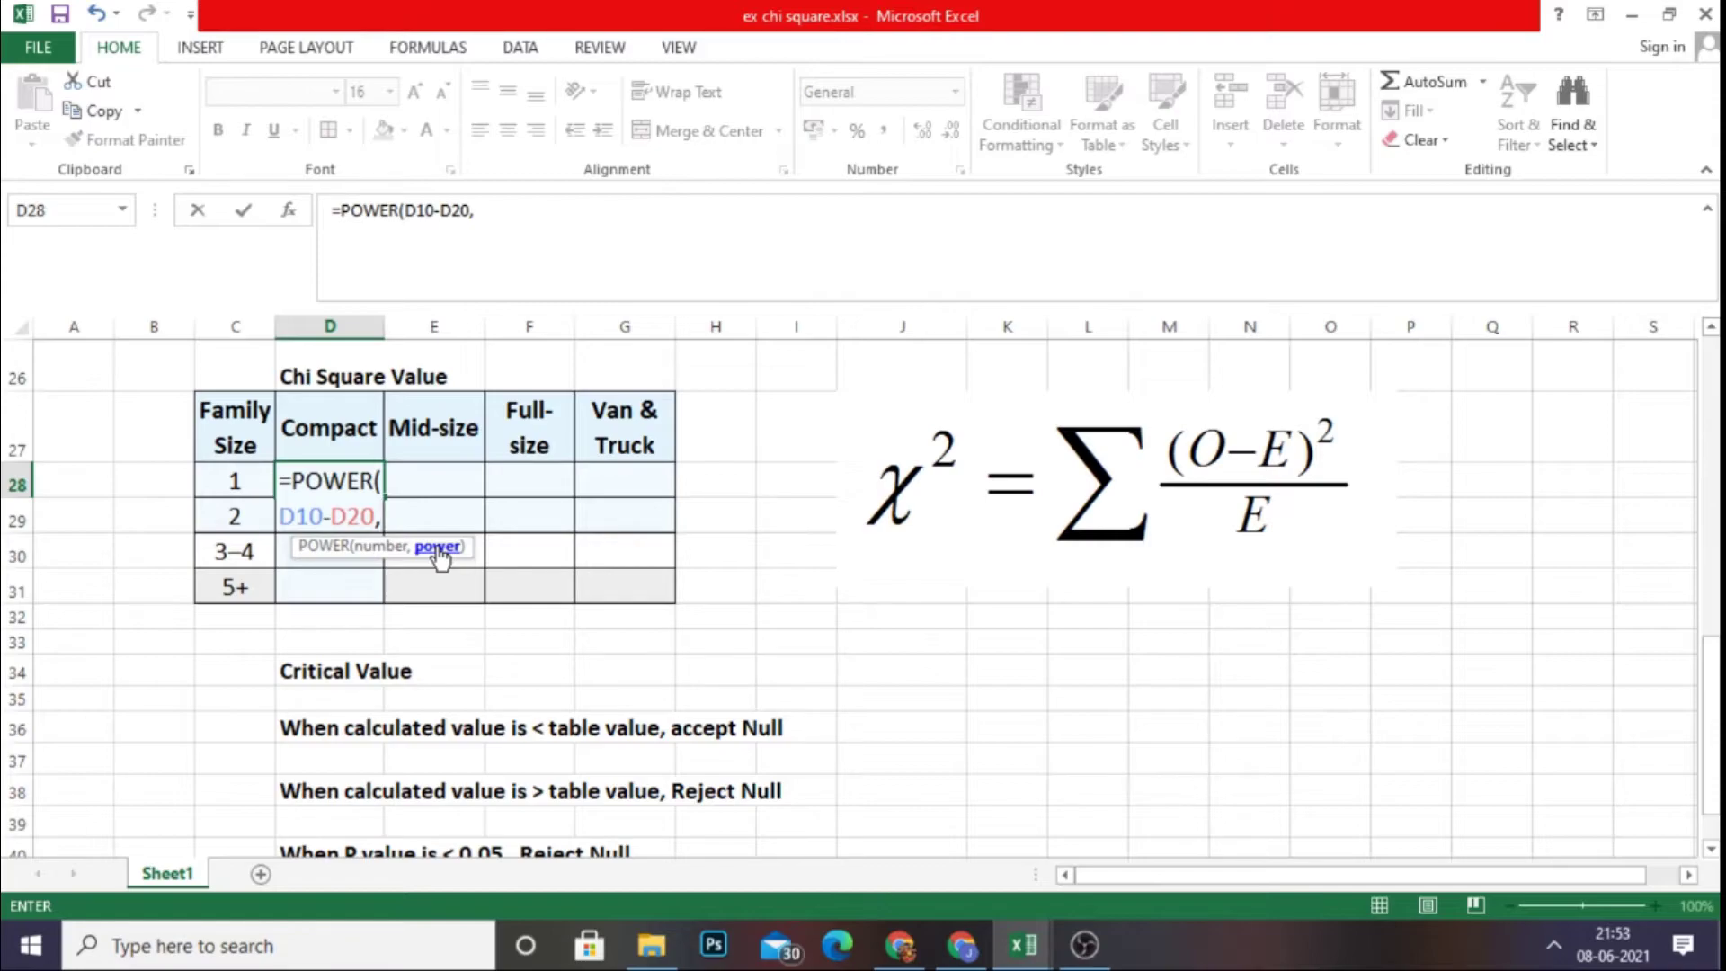
type("2")
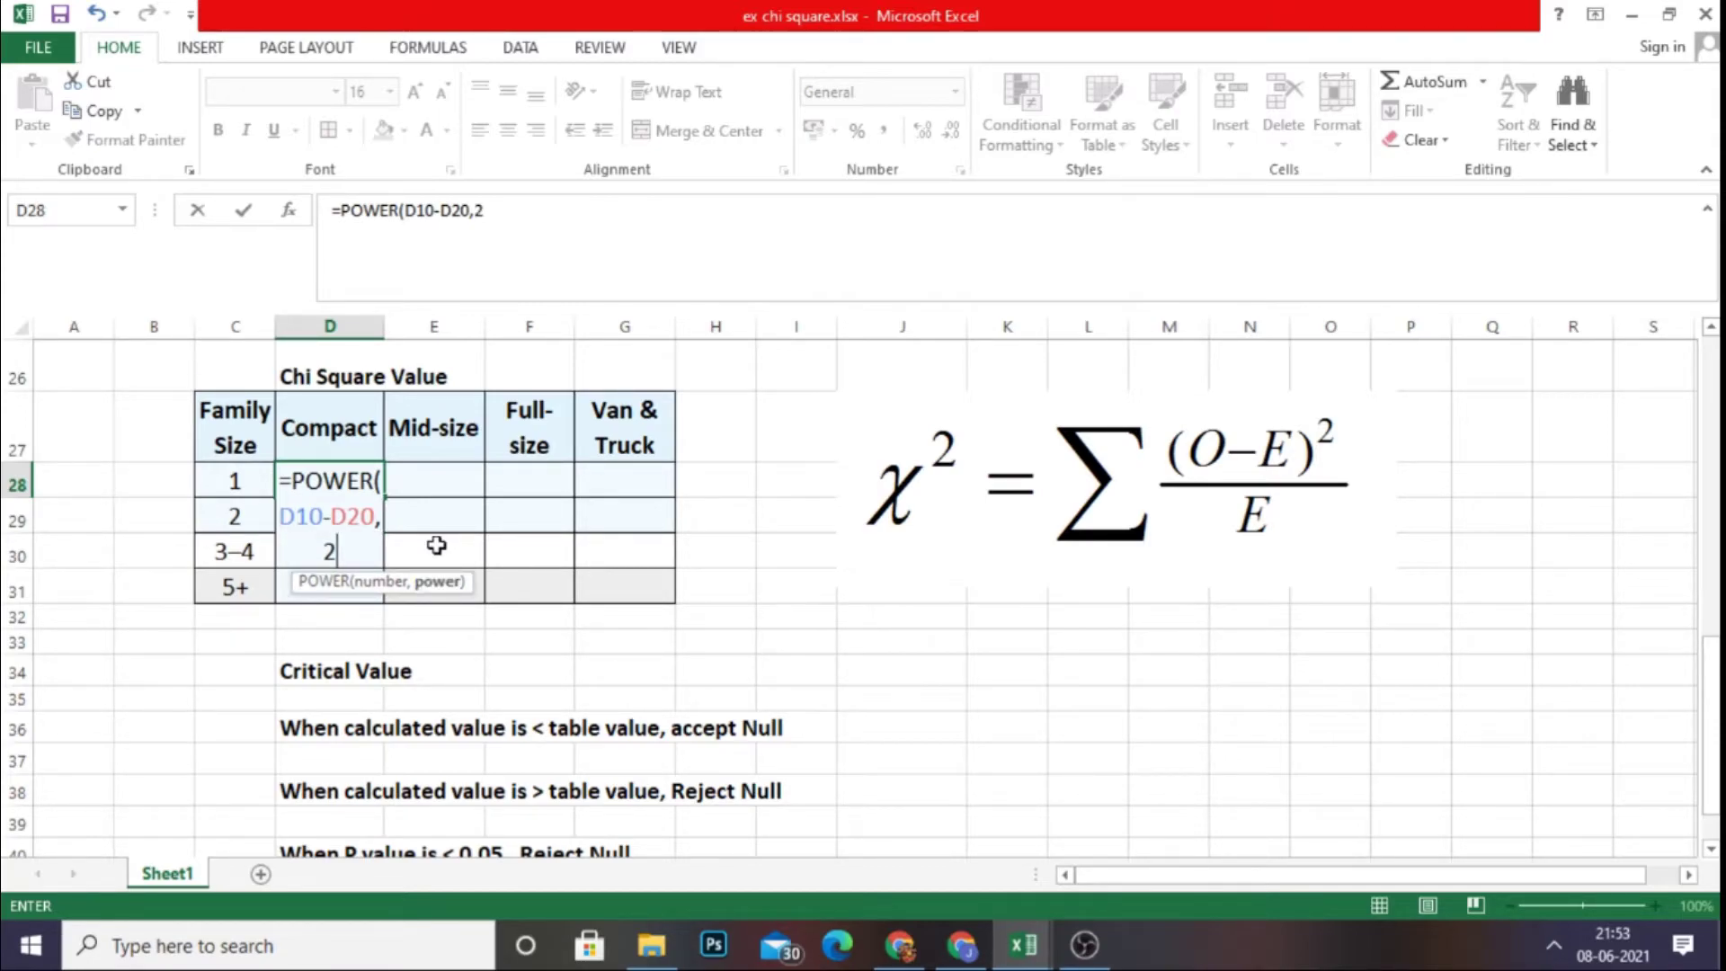
type(")/")
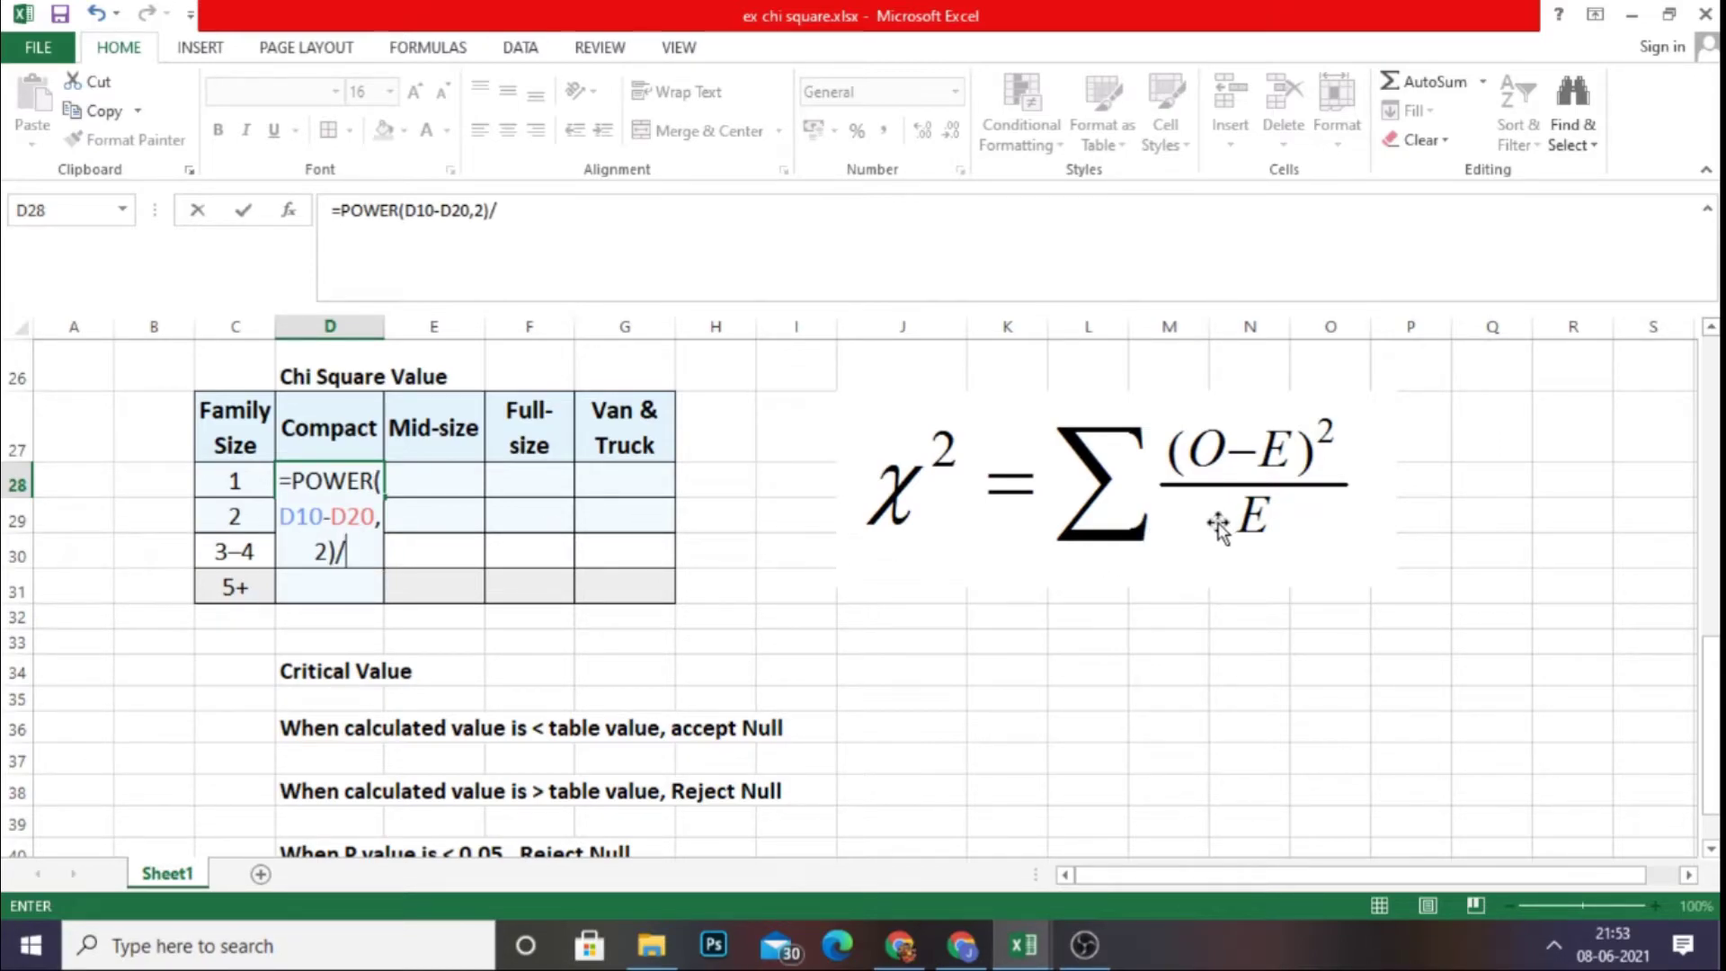
scroll(663, 496, "up", 2)
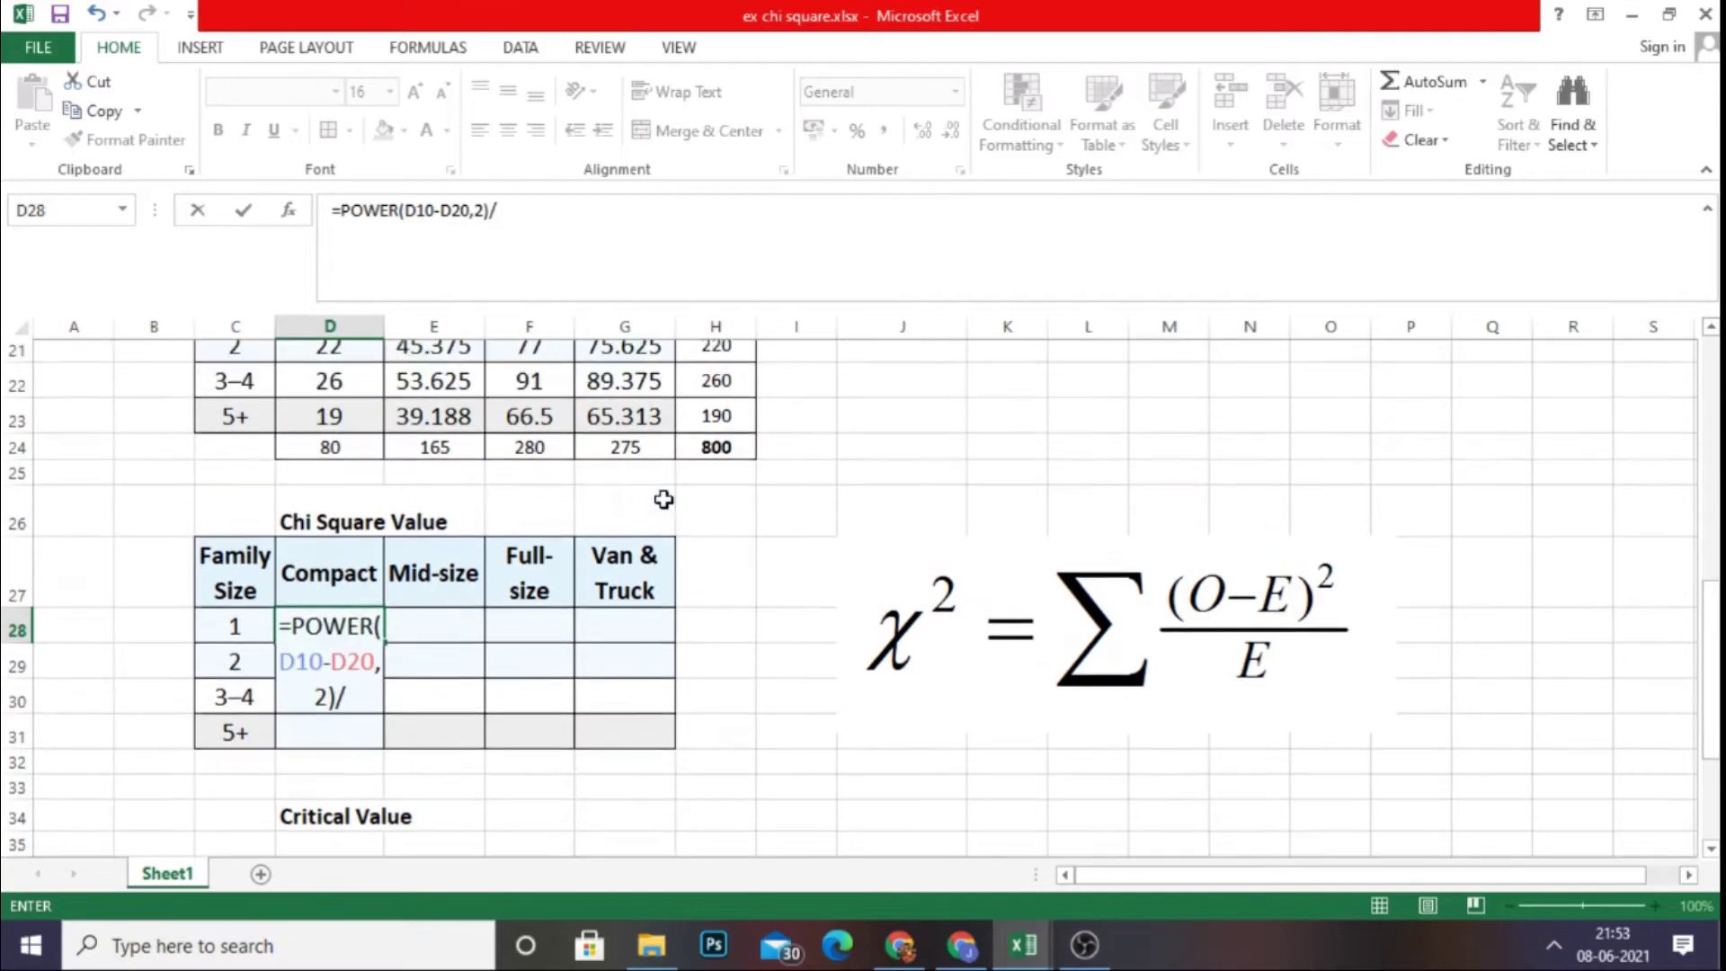
left_click(352, 361)
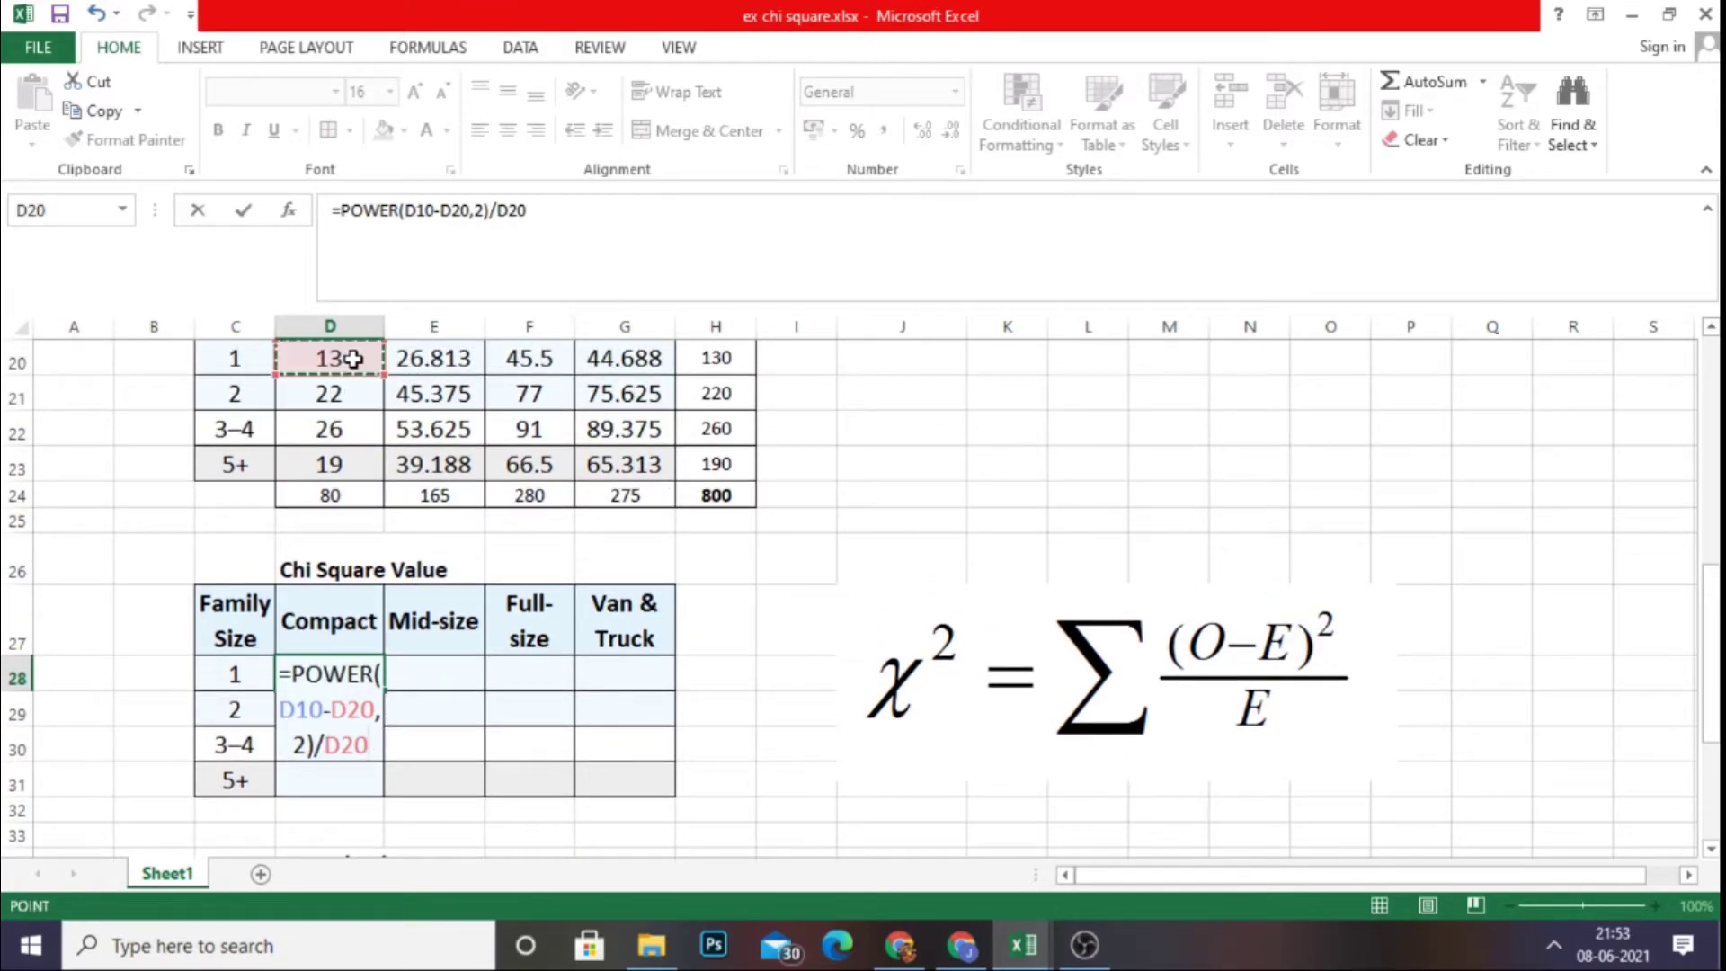
key("Return")
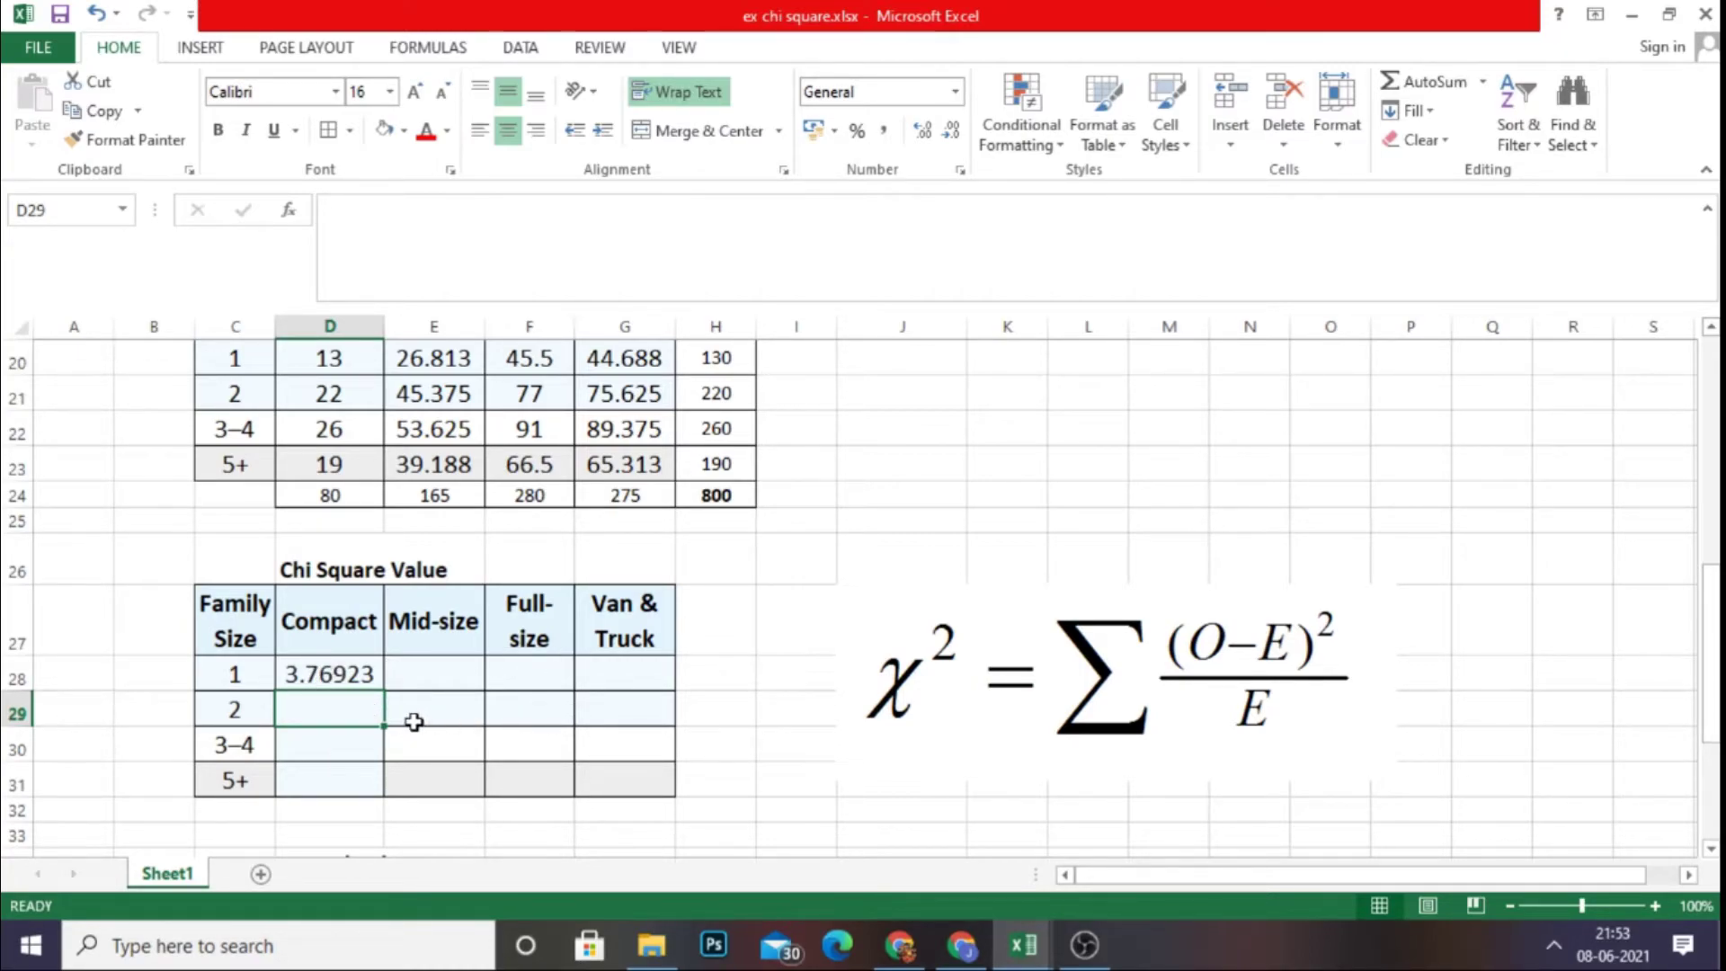
- Fill the chi-square formula from D28 across to G28 and down the Compact column to D31
left_click(312, 671)
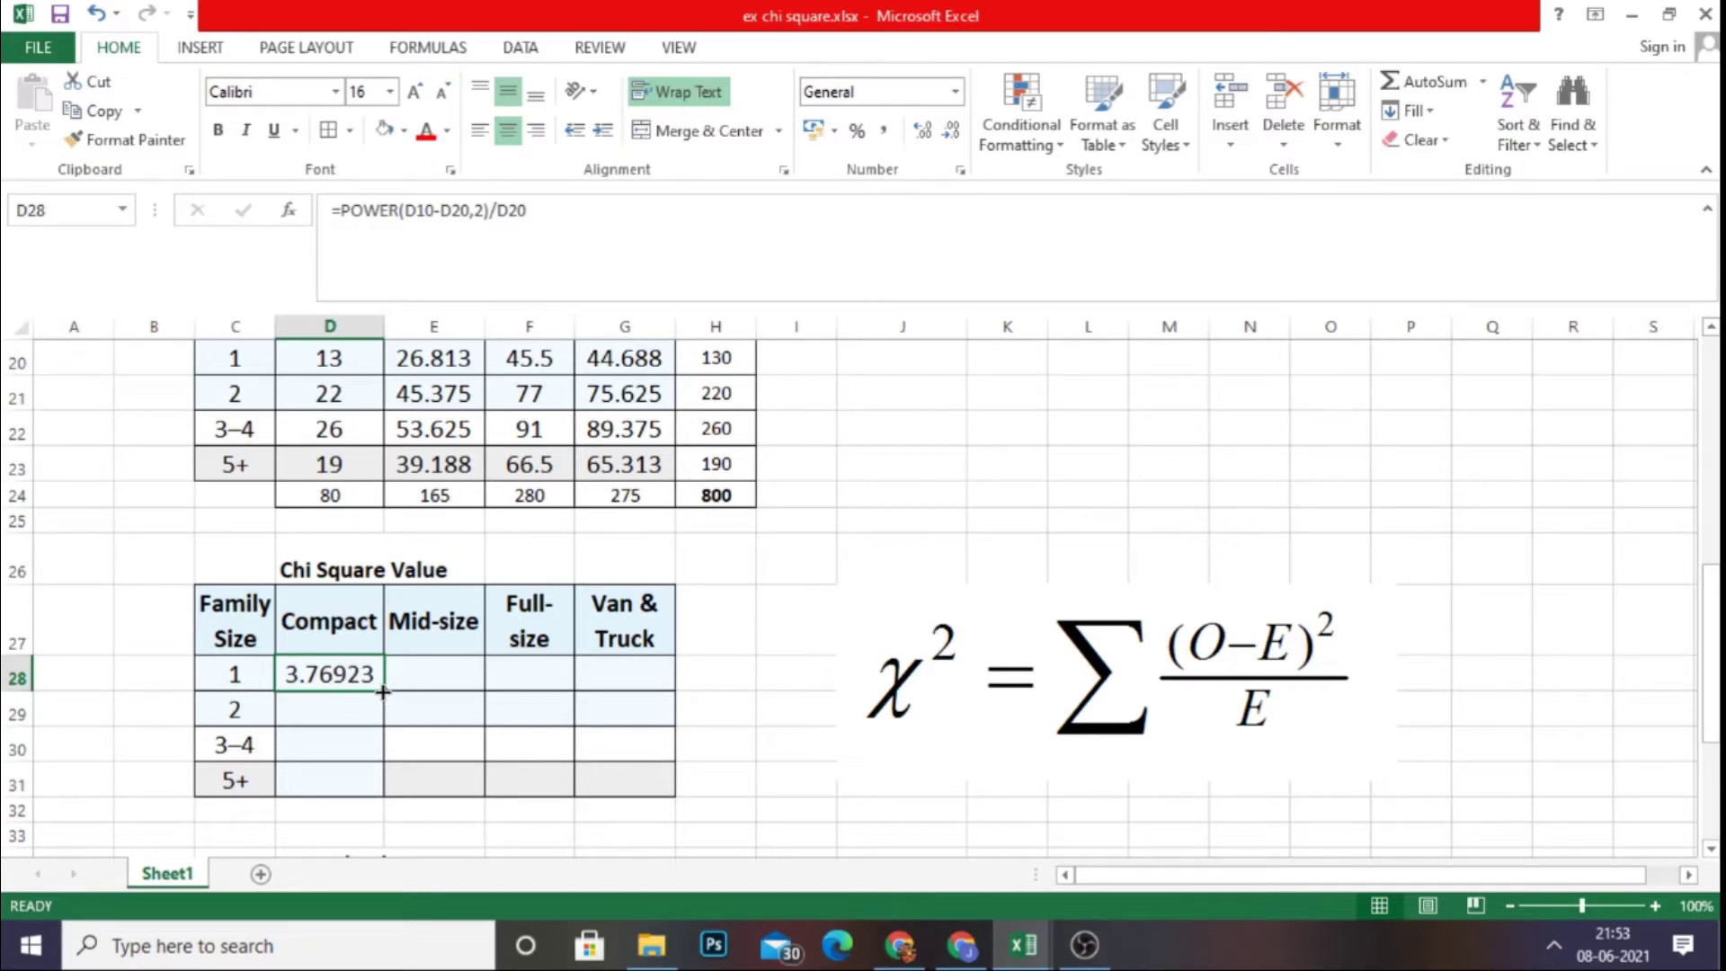
left_click_drag(383, 691, 631, 689)
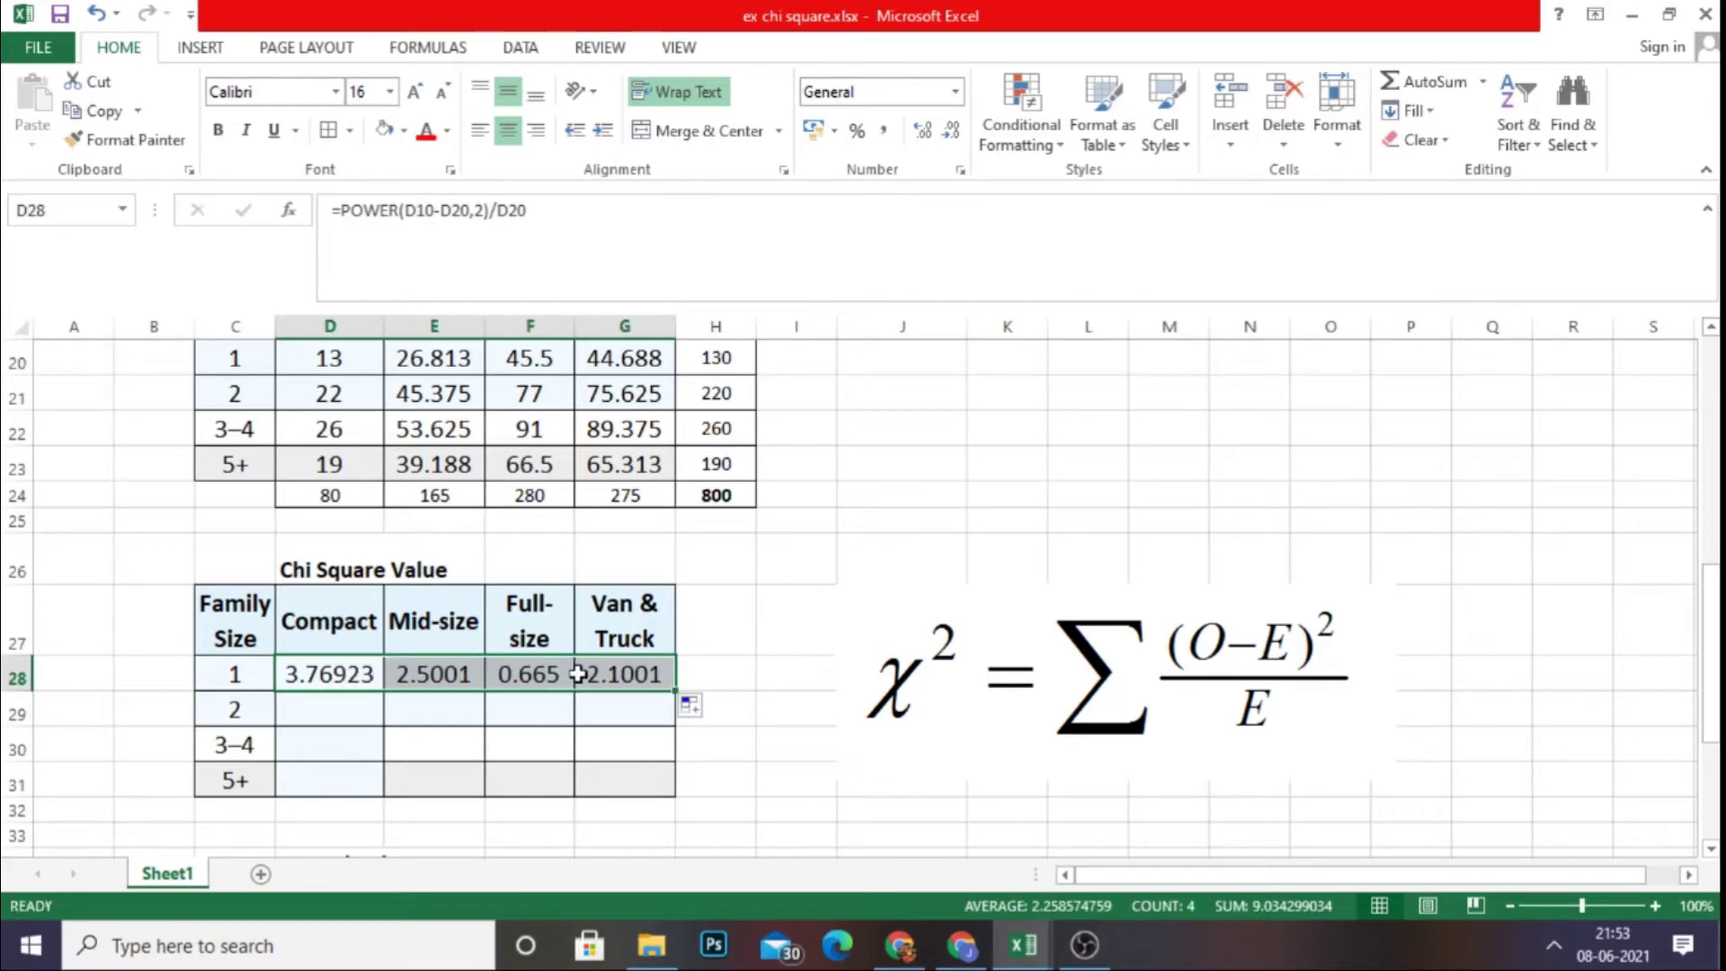
left_click(375, 685)
left_click_drag(381, 689, 371, 784)
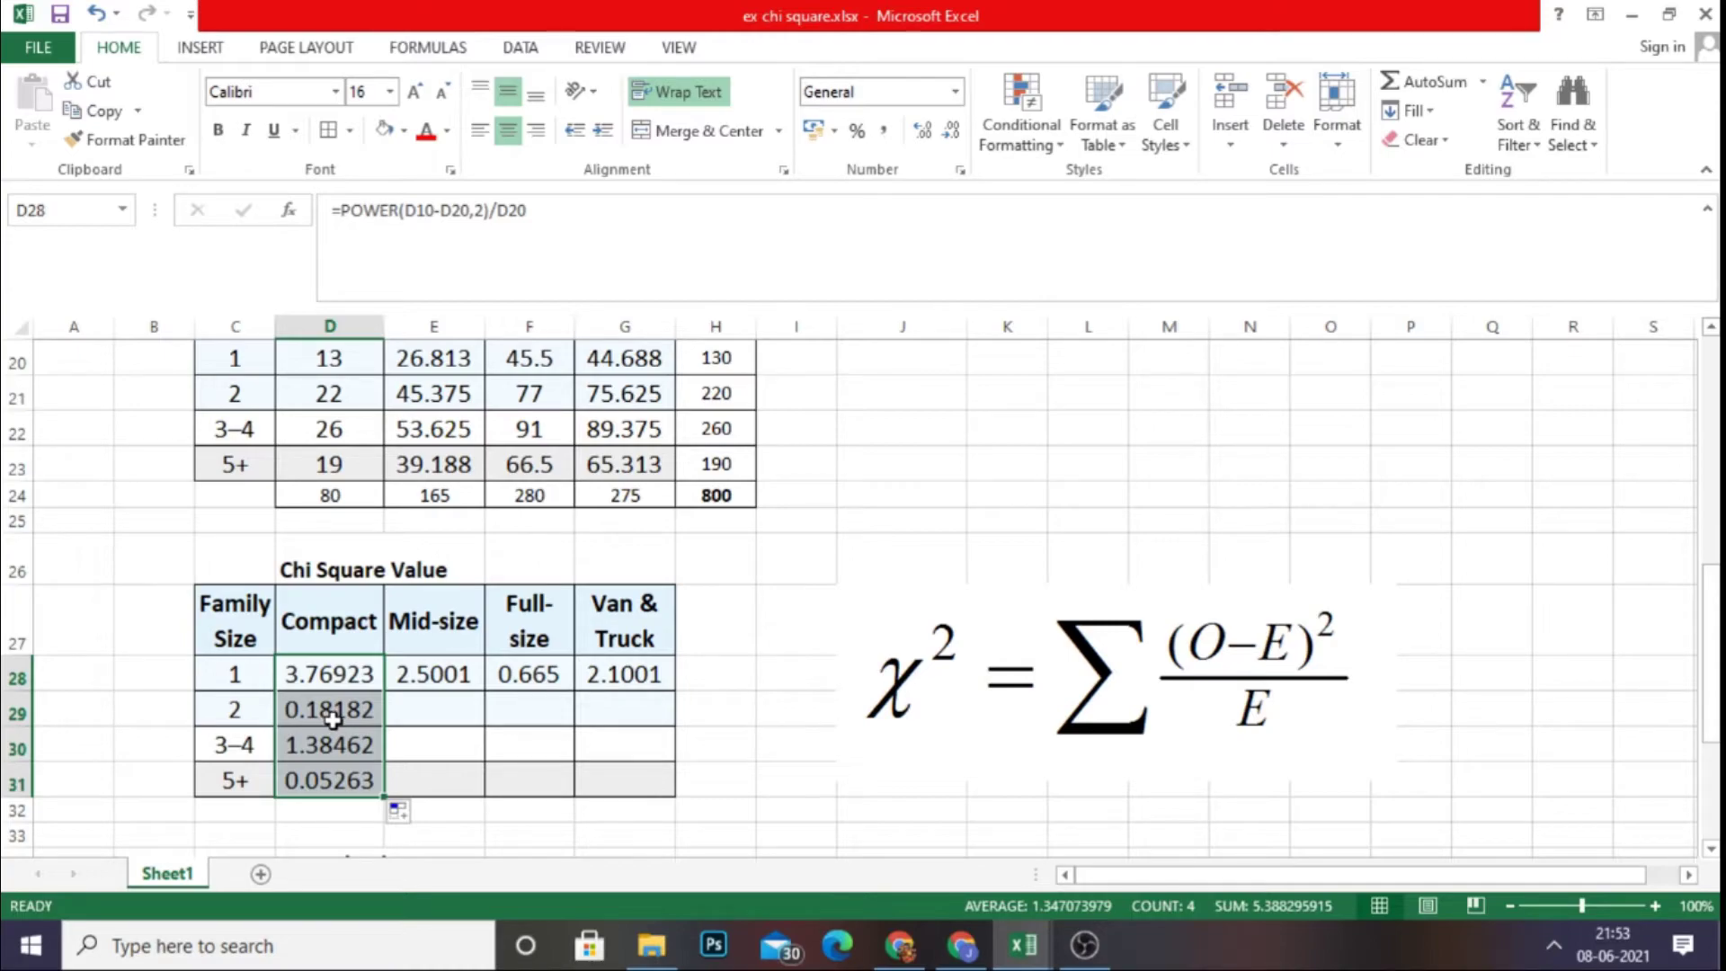
- Fill the family size 1 chi-square formulas in E28, F28 and G28 down their columns to row 31
left_click(461, 676)
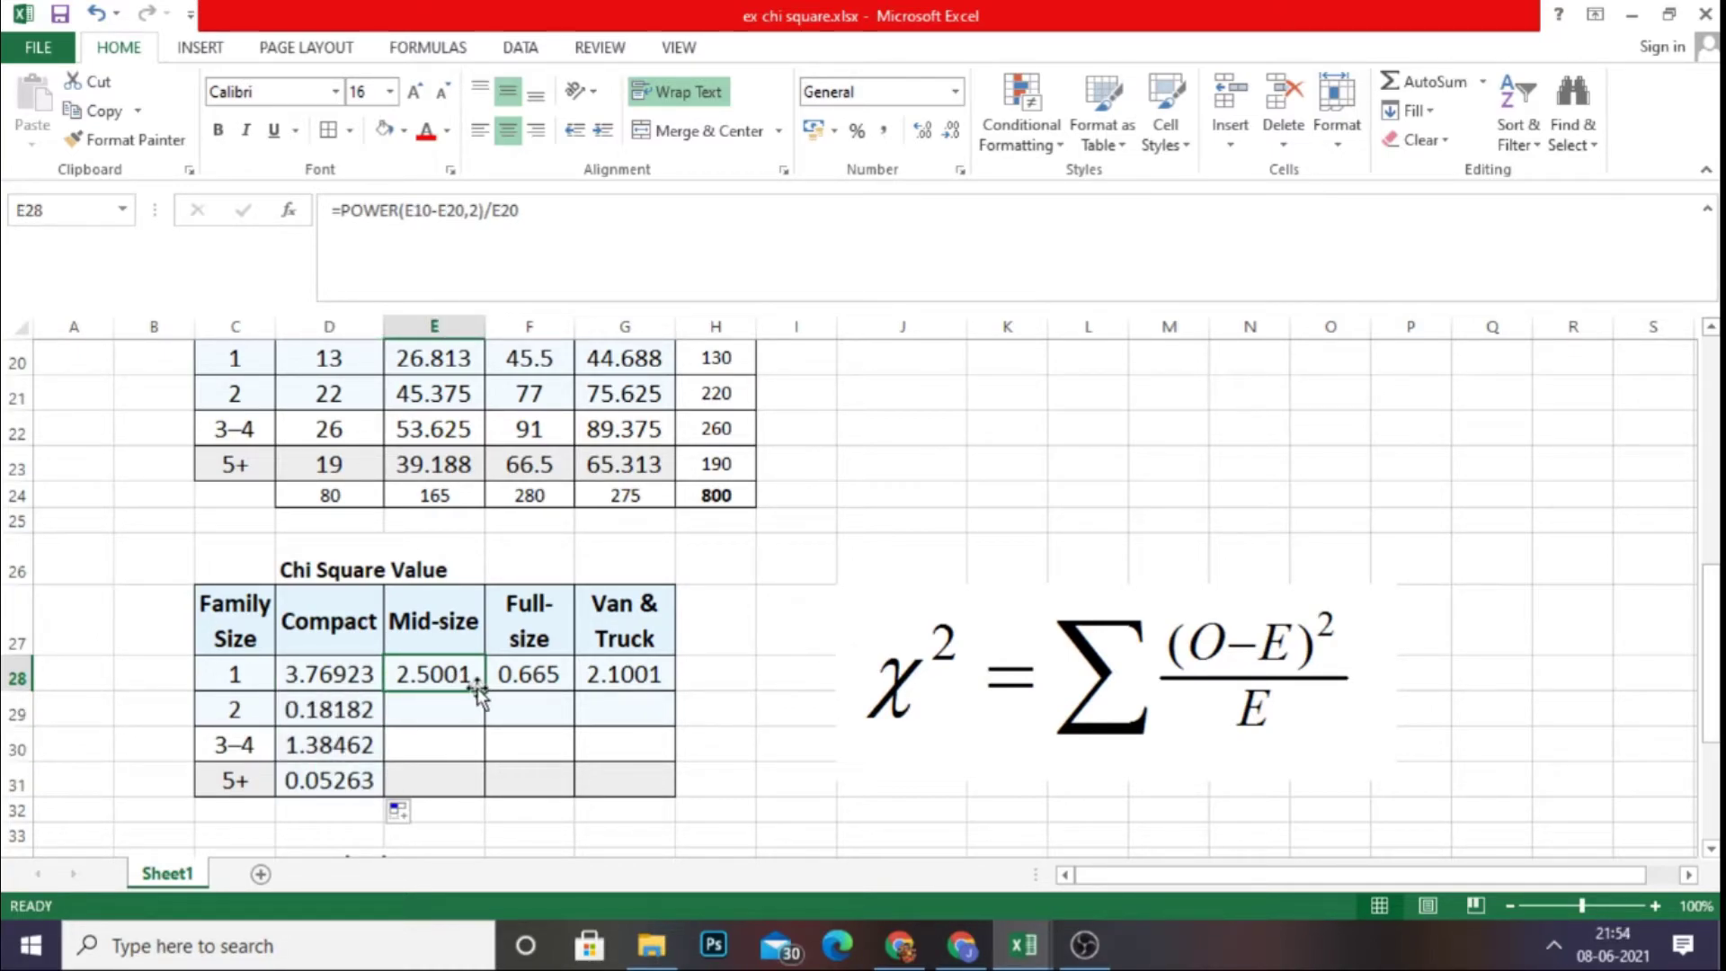
left_click_drag(482, 690, 467, 773)
left_click(560, 676)
left_click_drag(572, 689, 561, 784)
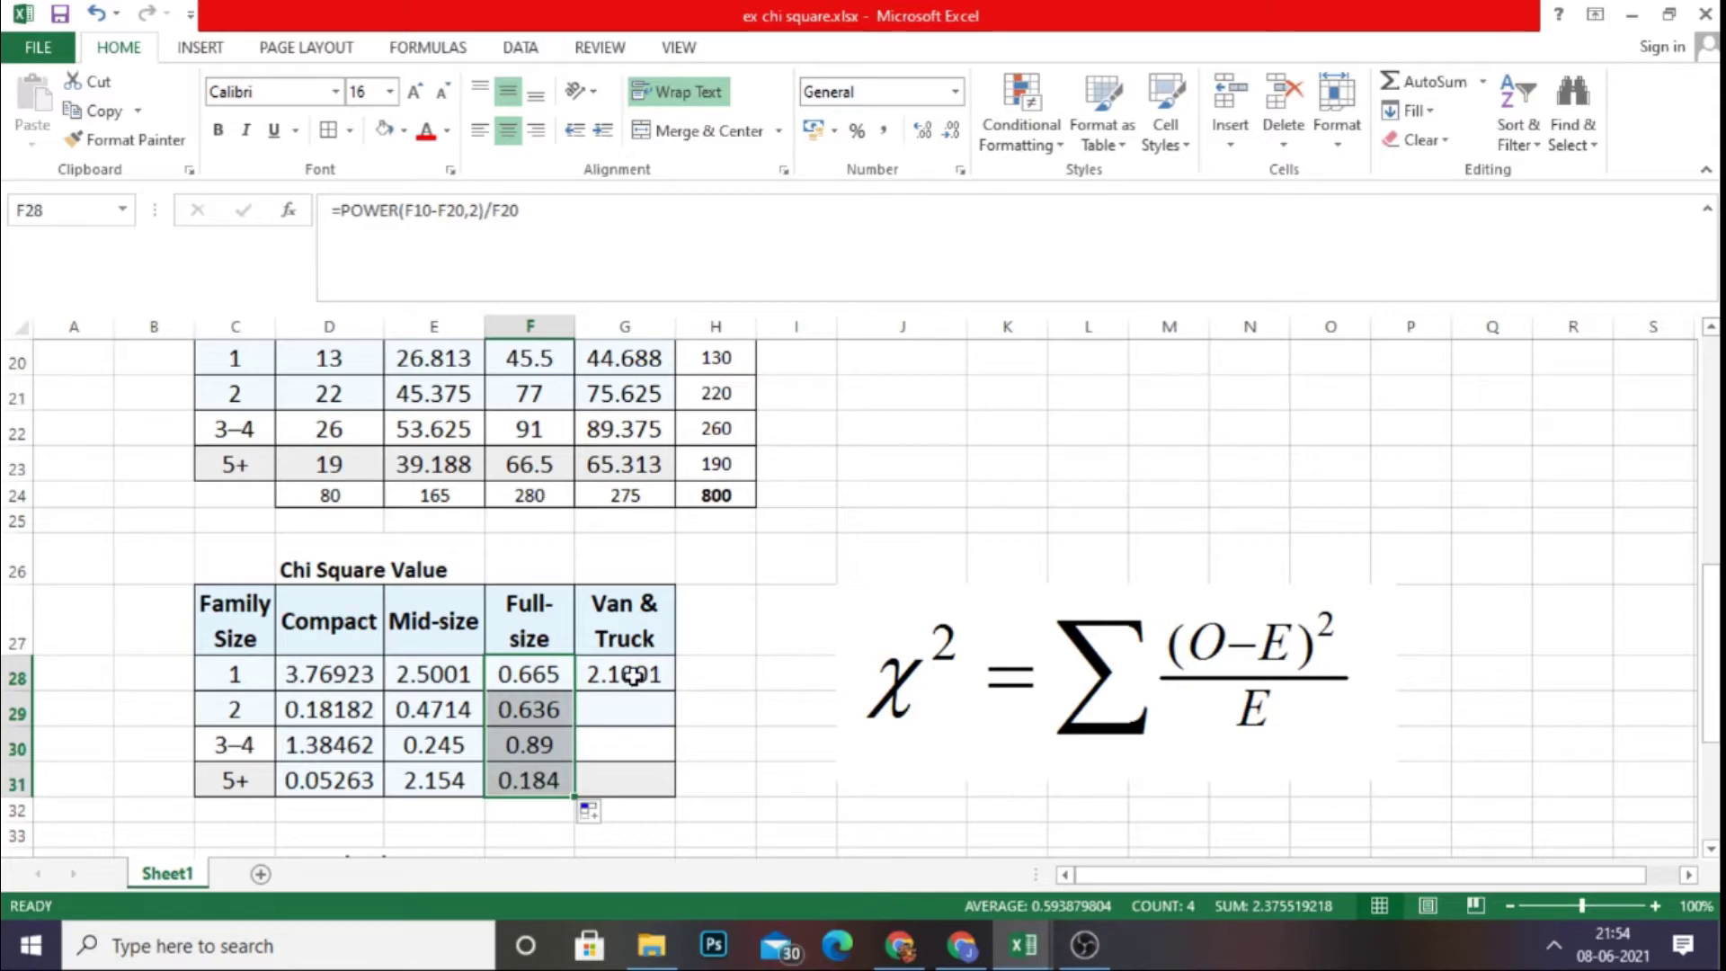
left_click(633, 676)
left_click_drag(674, 690, 660, 778)
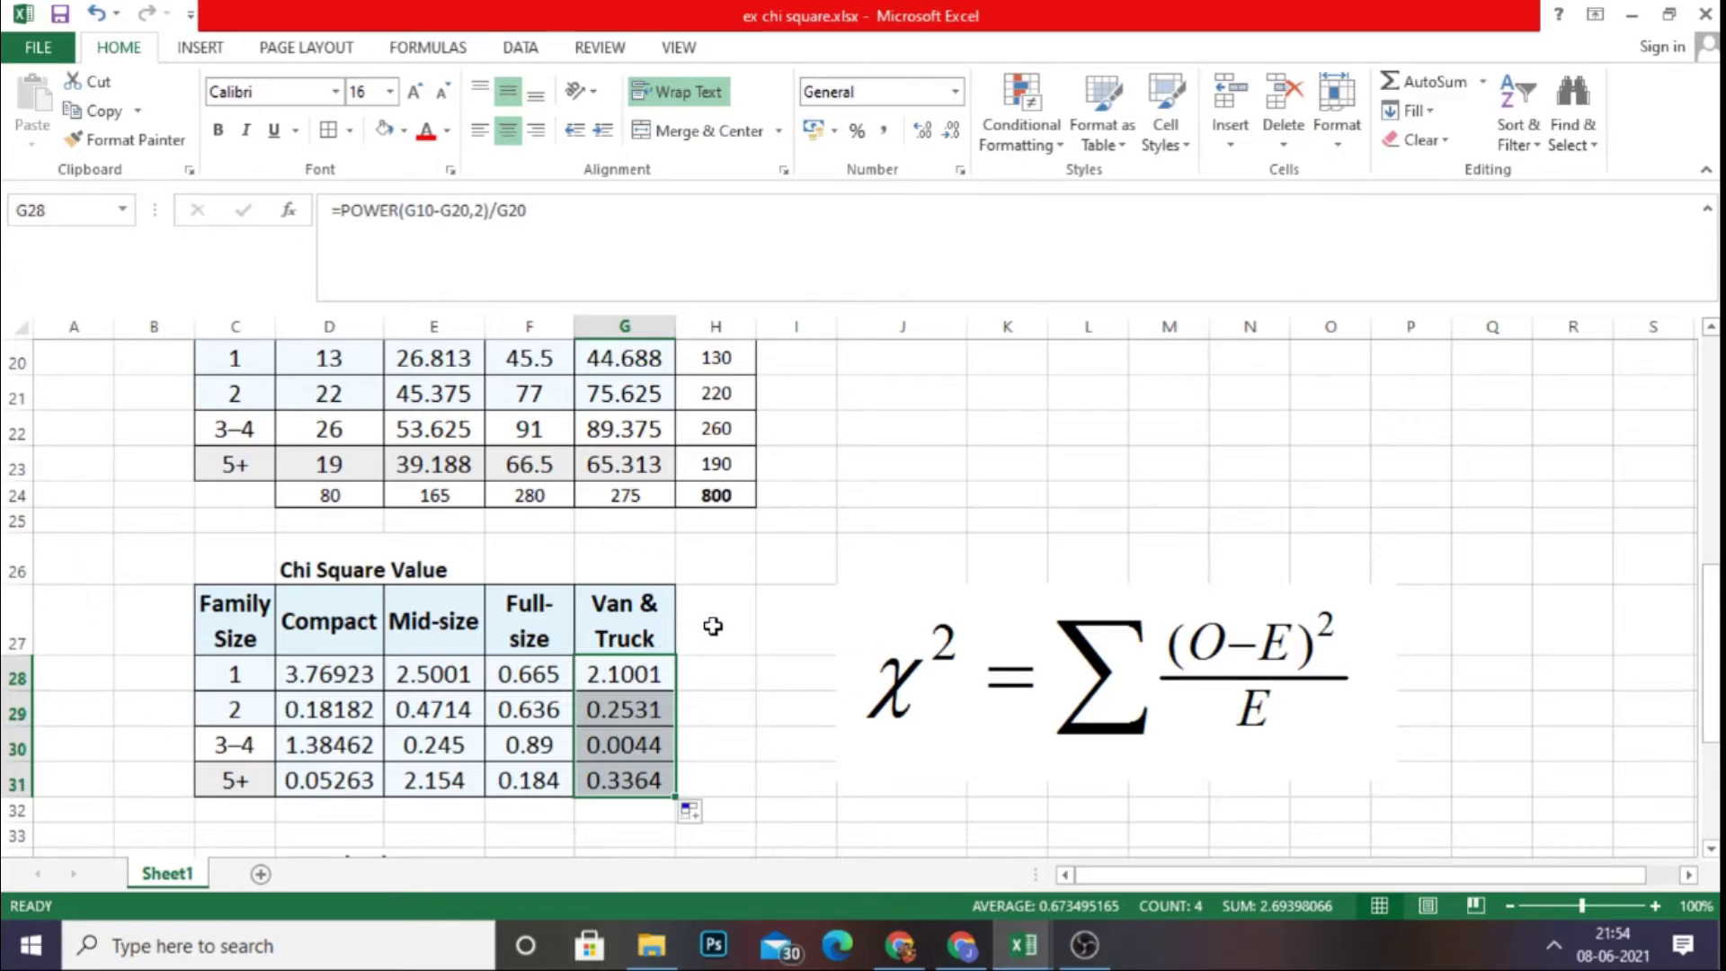
- Add the column heading "Total" in H27 of the Chi Square Value table
left_click(706, 624)
type("T")
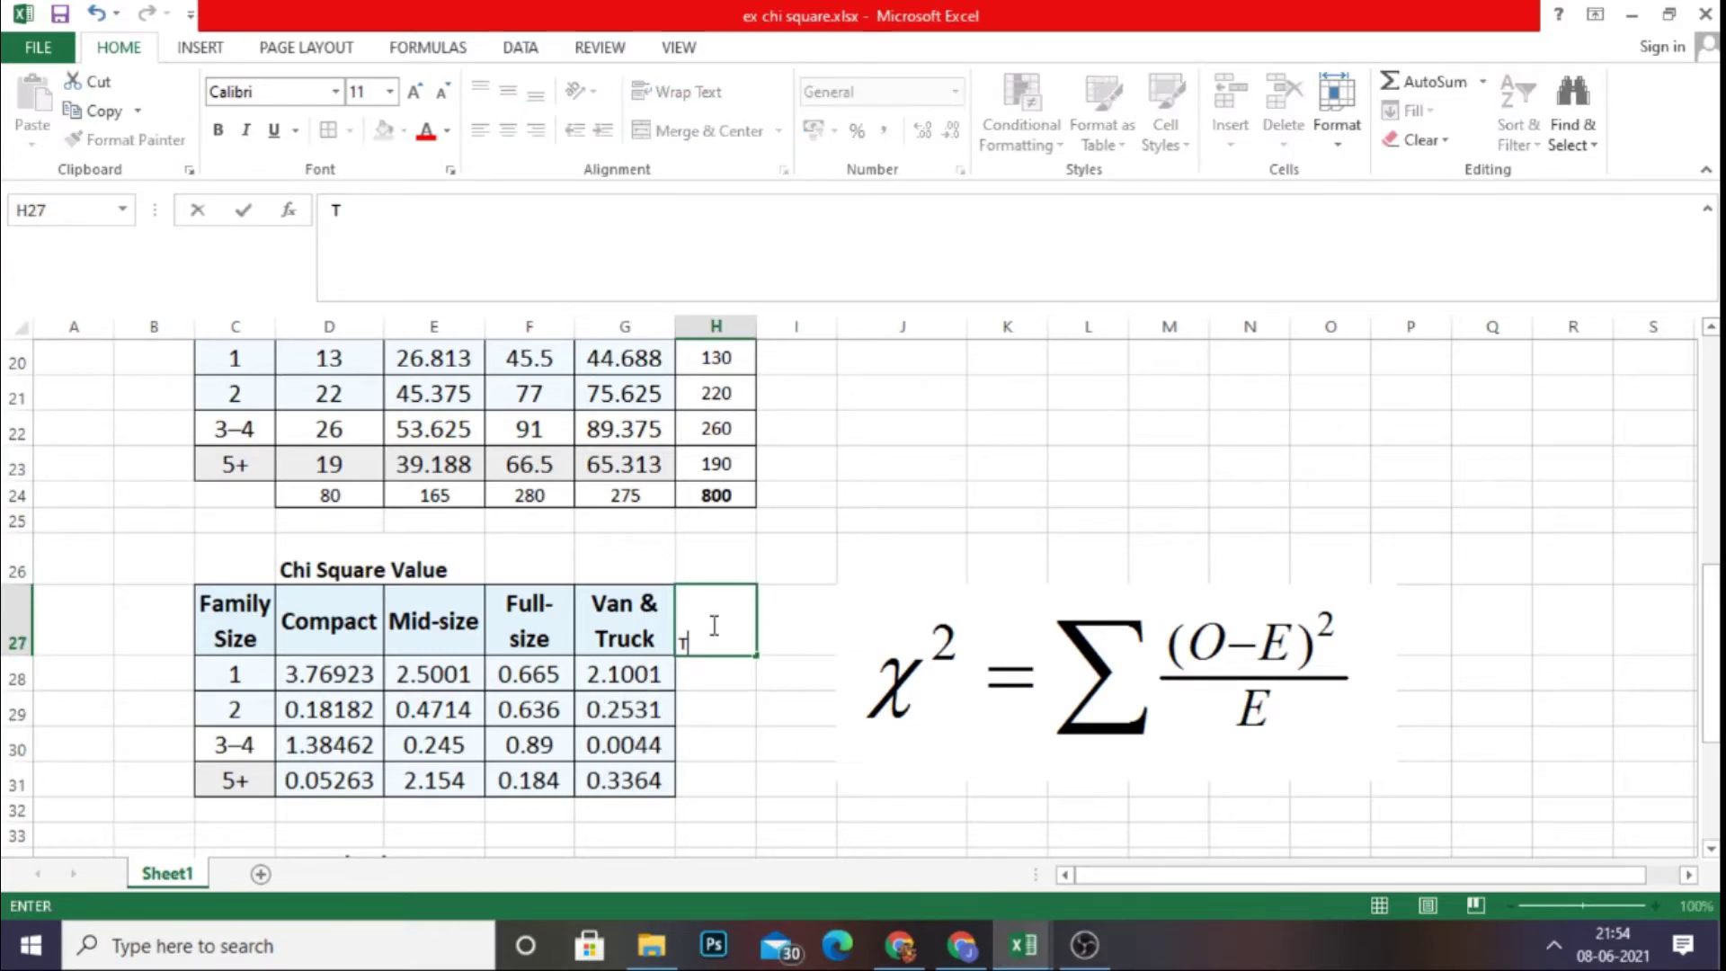
key("BackSpace")
key("BackSpace")
type("otal")
left_click(843, 568)
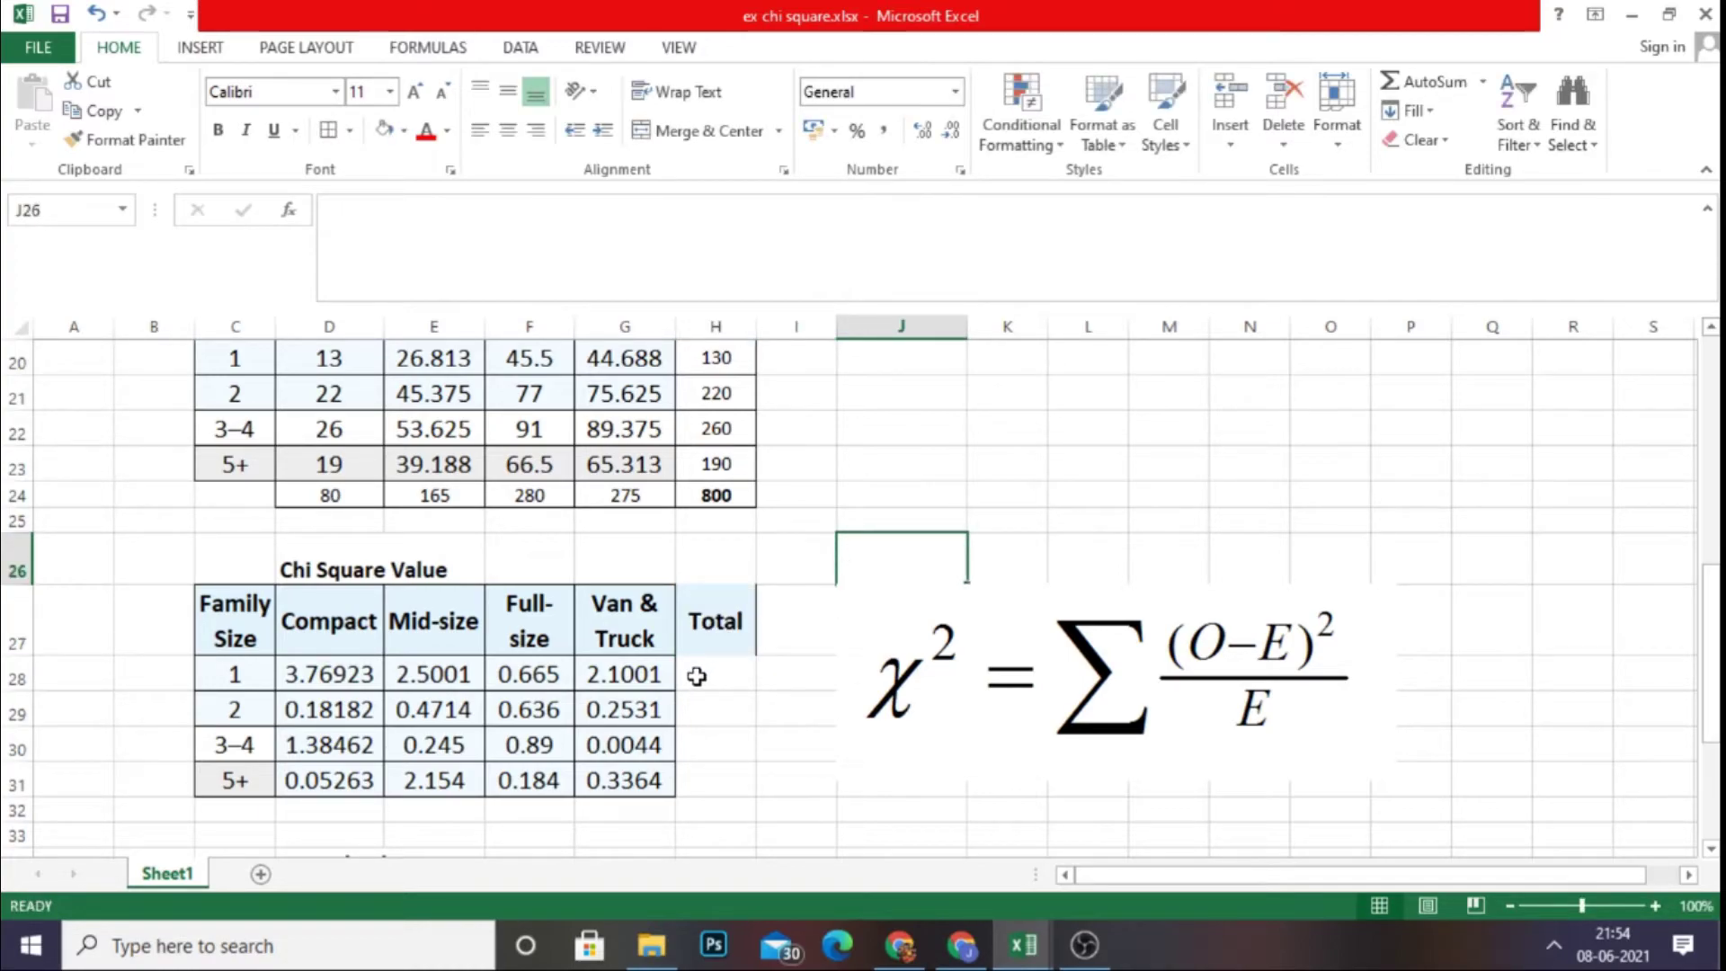
- Sum the chi-square values of each family size row with AutoSum in the Total column, H28 to H31
left_click_drag(332, 676, 702, 674)
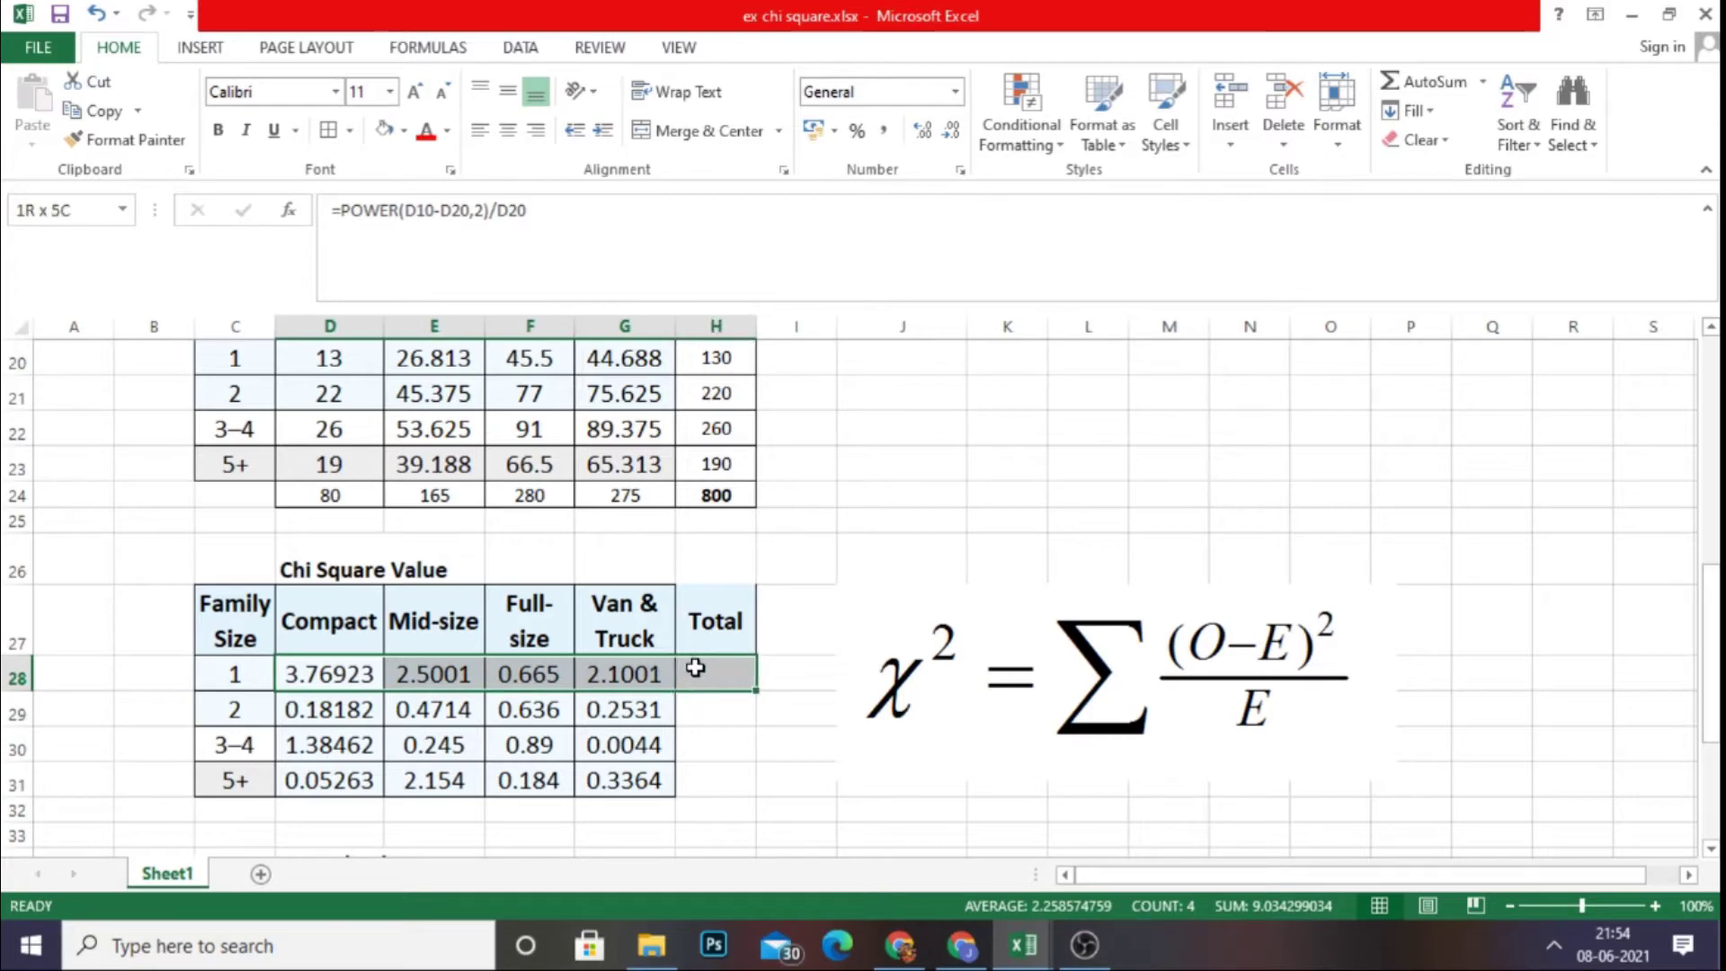
left_click(1416, 81)
left_click_drag(306, 710, 719, 709)
left_click(1414, 81)
left_click_drag(370, 751, 693, 745)
left_click(1429, 81)
left_click_drag(318, 771, 686, 778)
left_click(1430, 82)
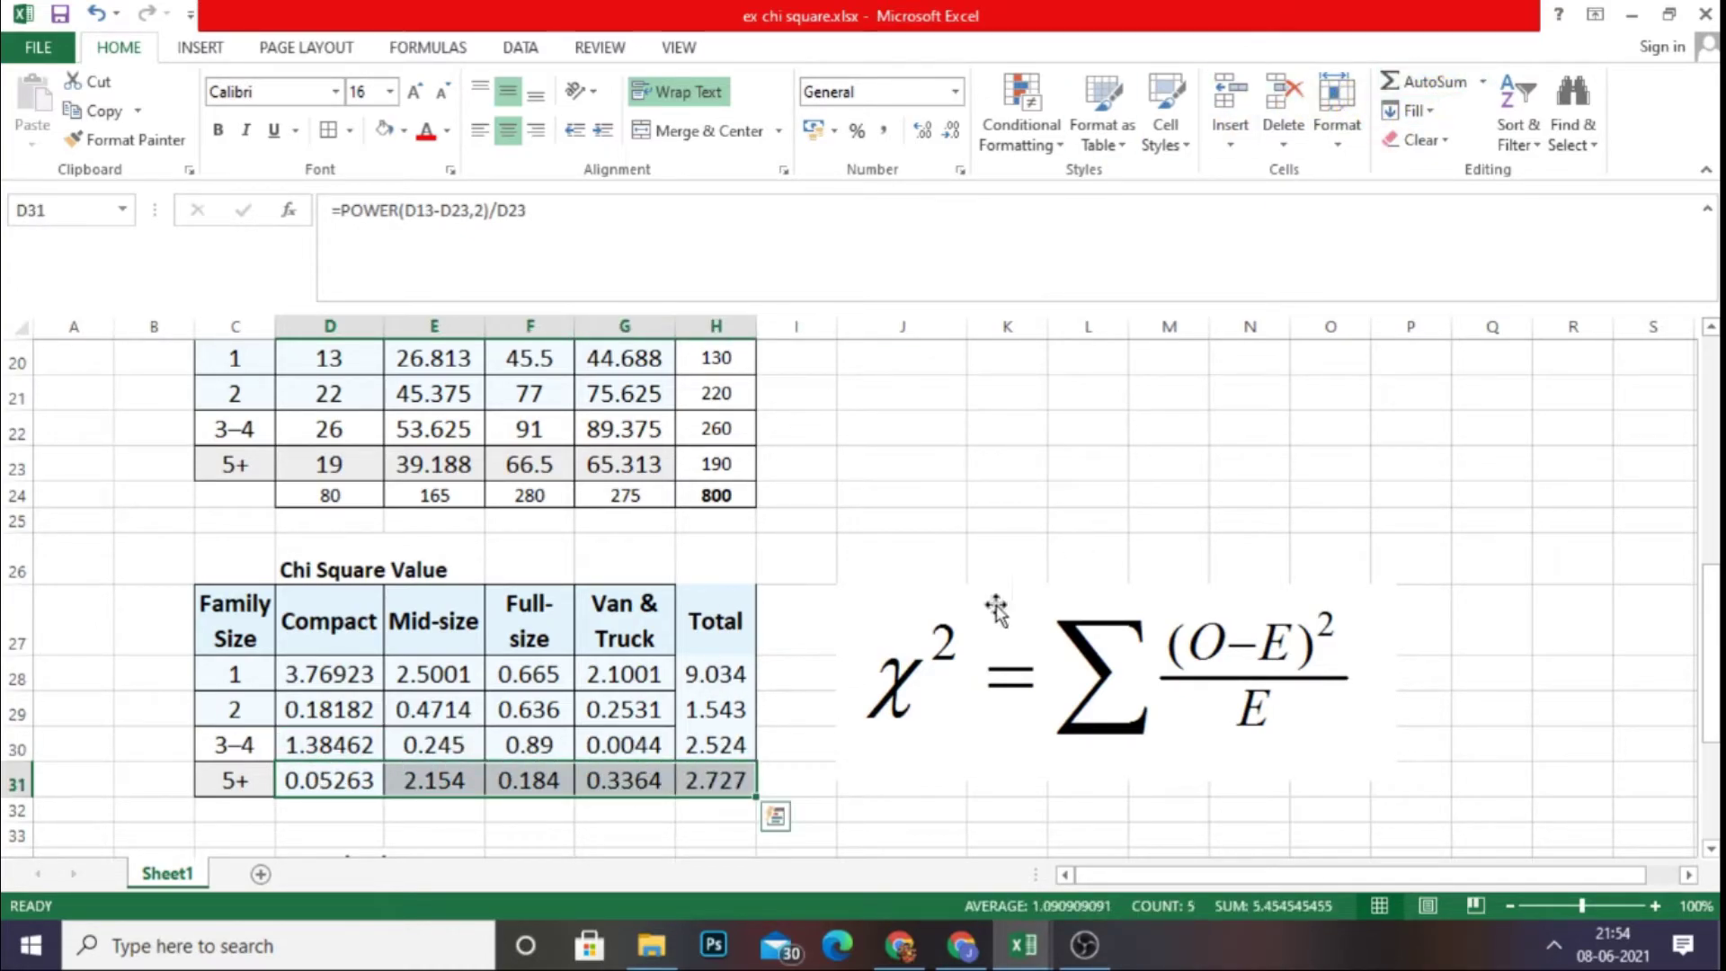
- Sum the row totals in H32 with =SUM(H28:H31) and highlight that cell with yellow fill
scroll(813, 613, "down", 1)
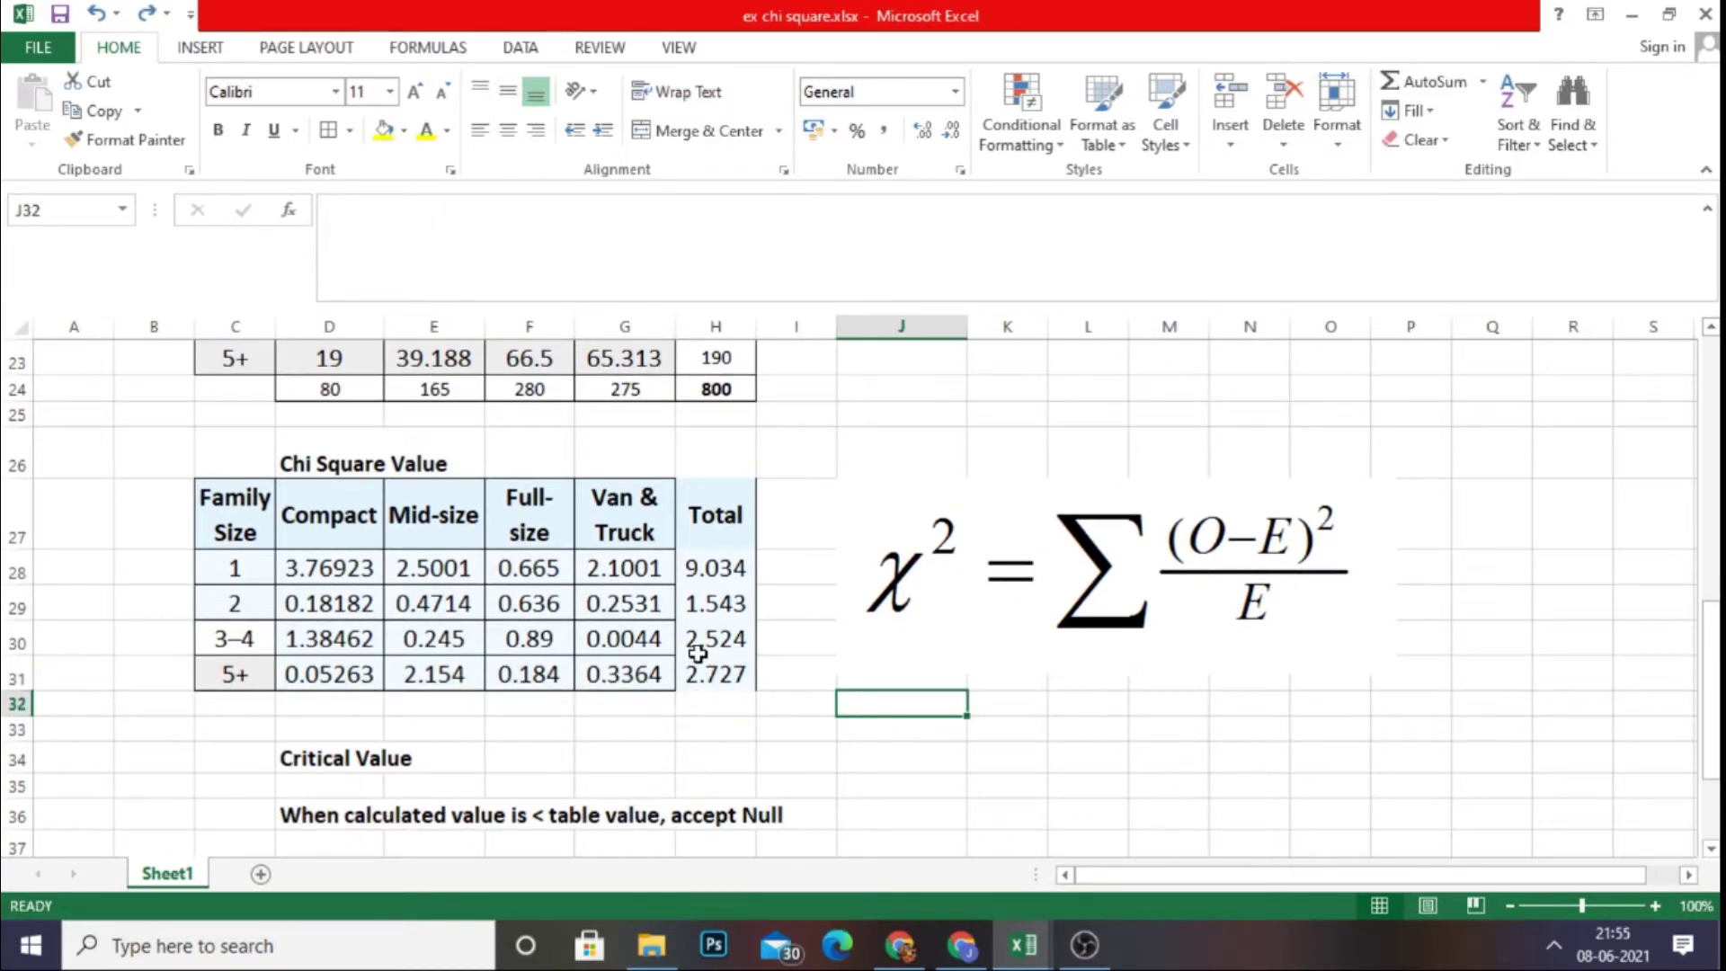
left_click(708, 703)
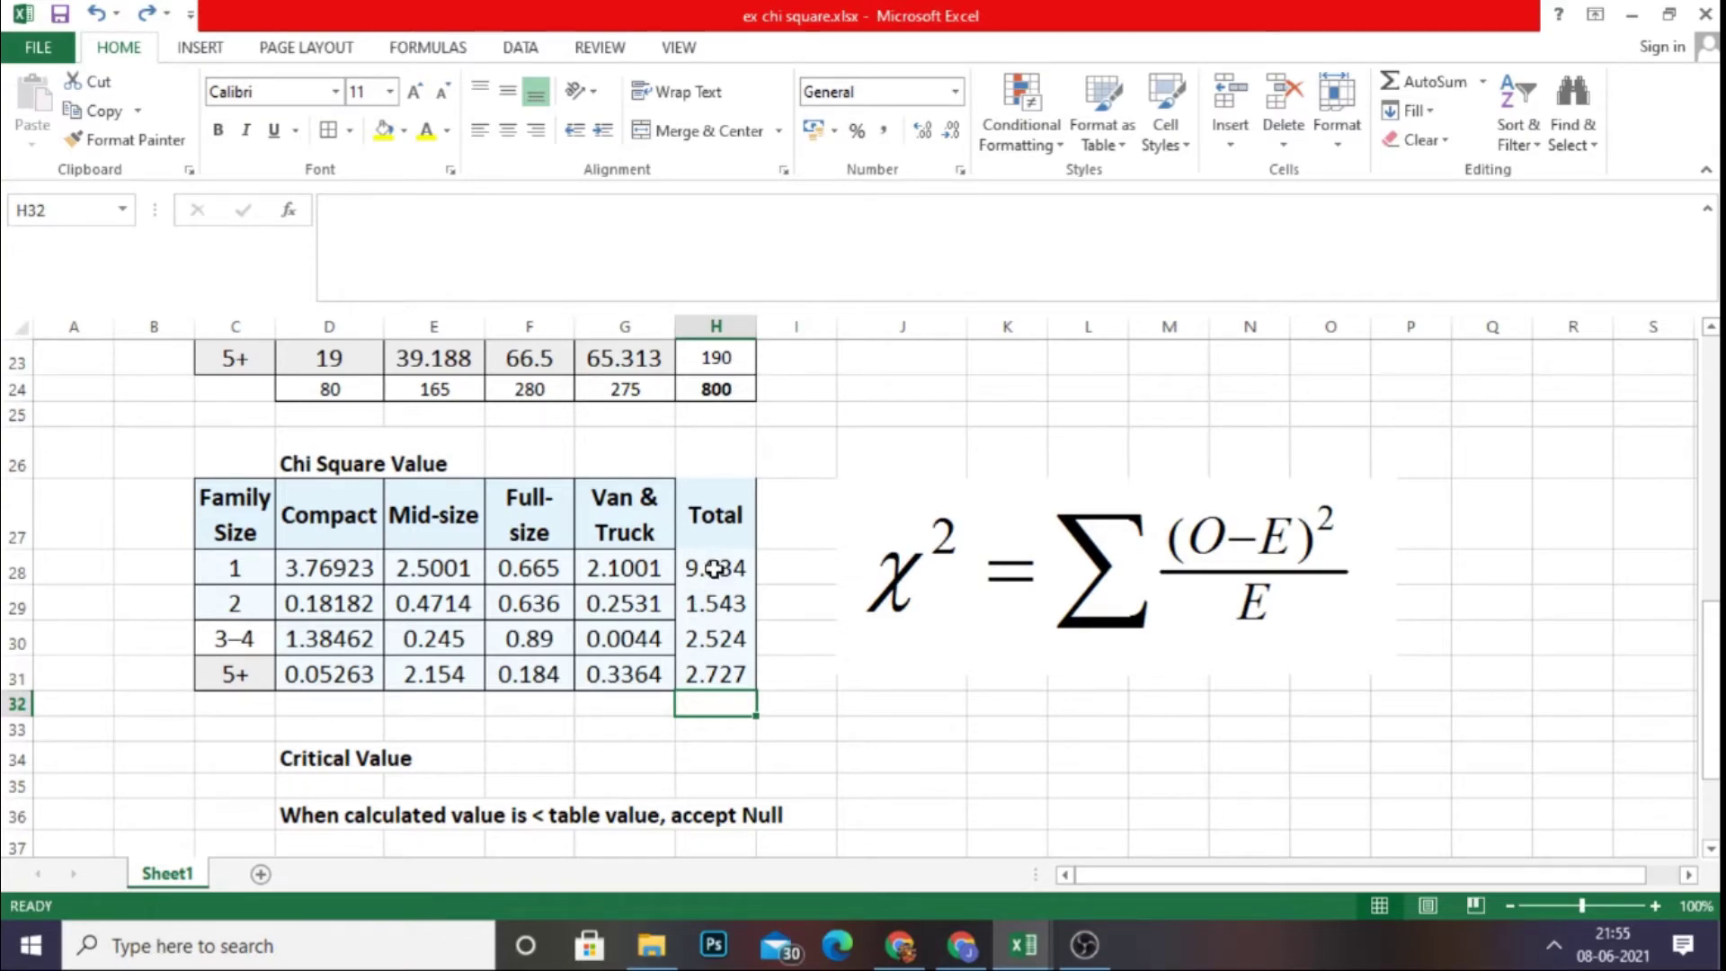
left_click_drag(713, 568, 712, 703)
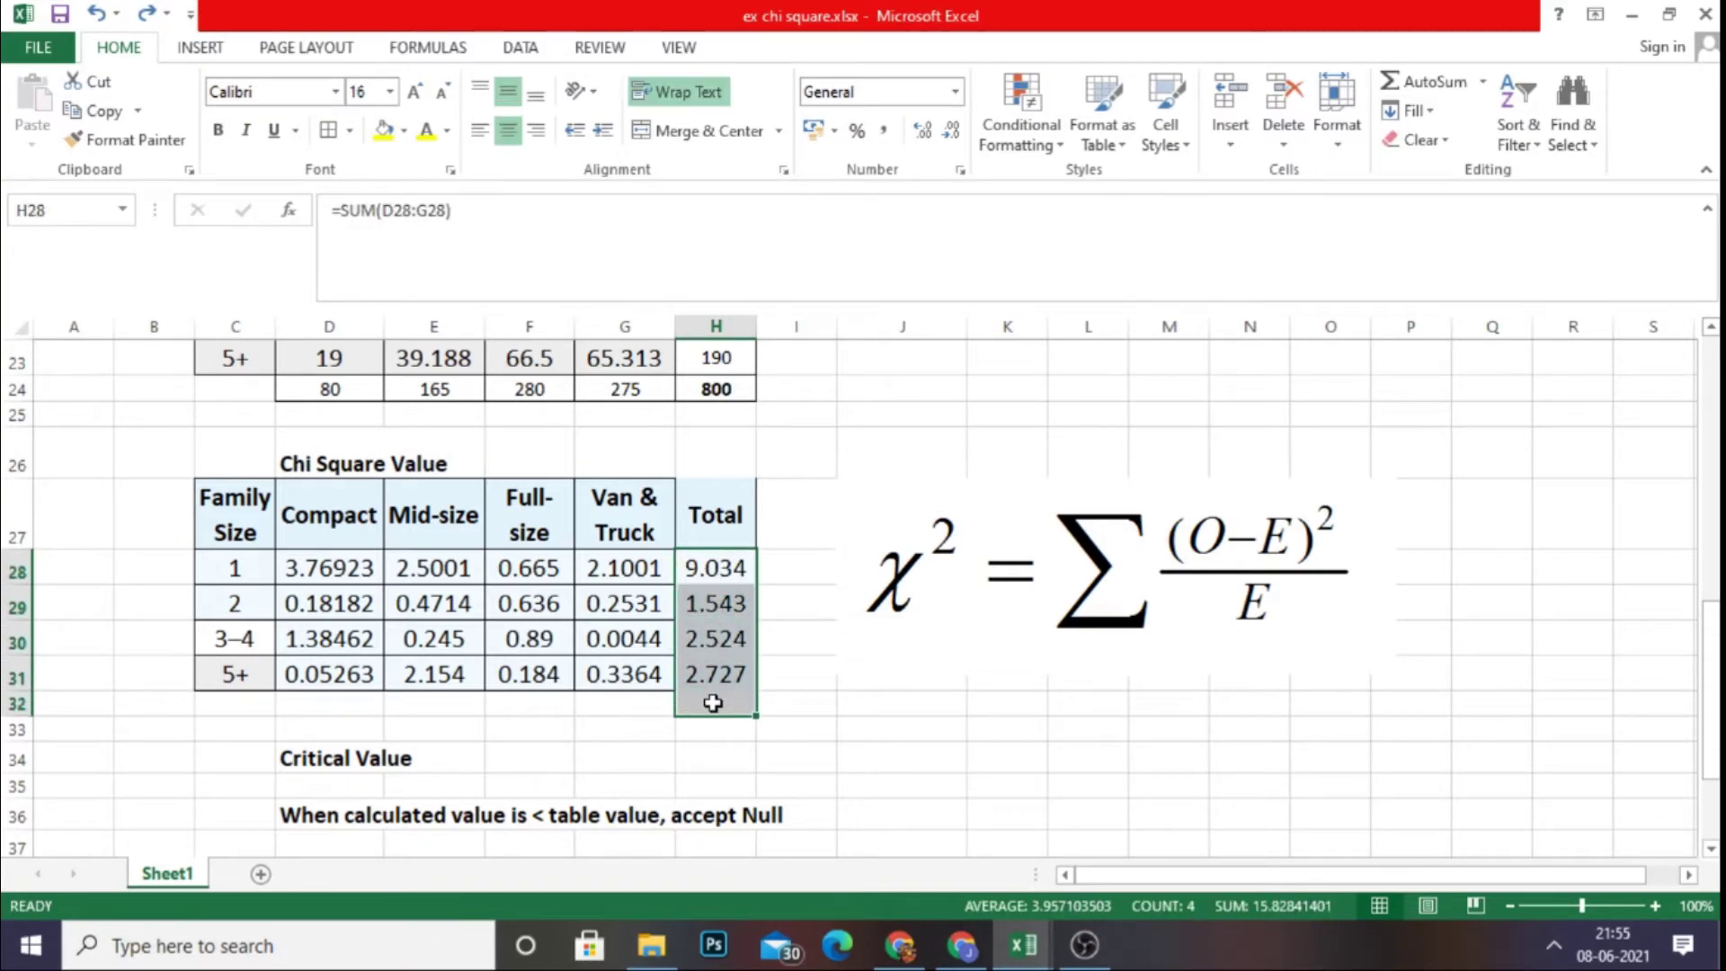
left_click(1425, 83)
left_click(705, 715)
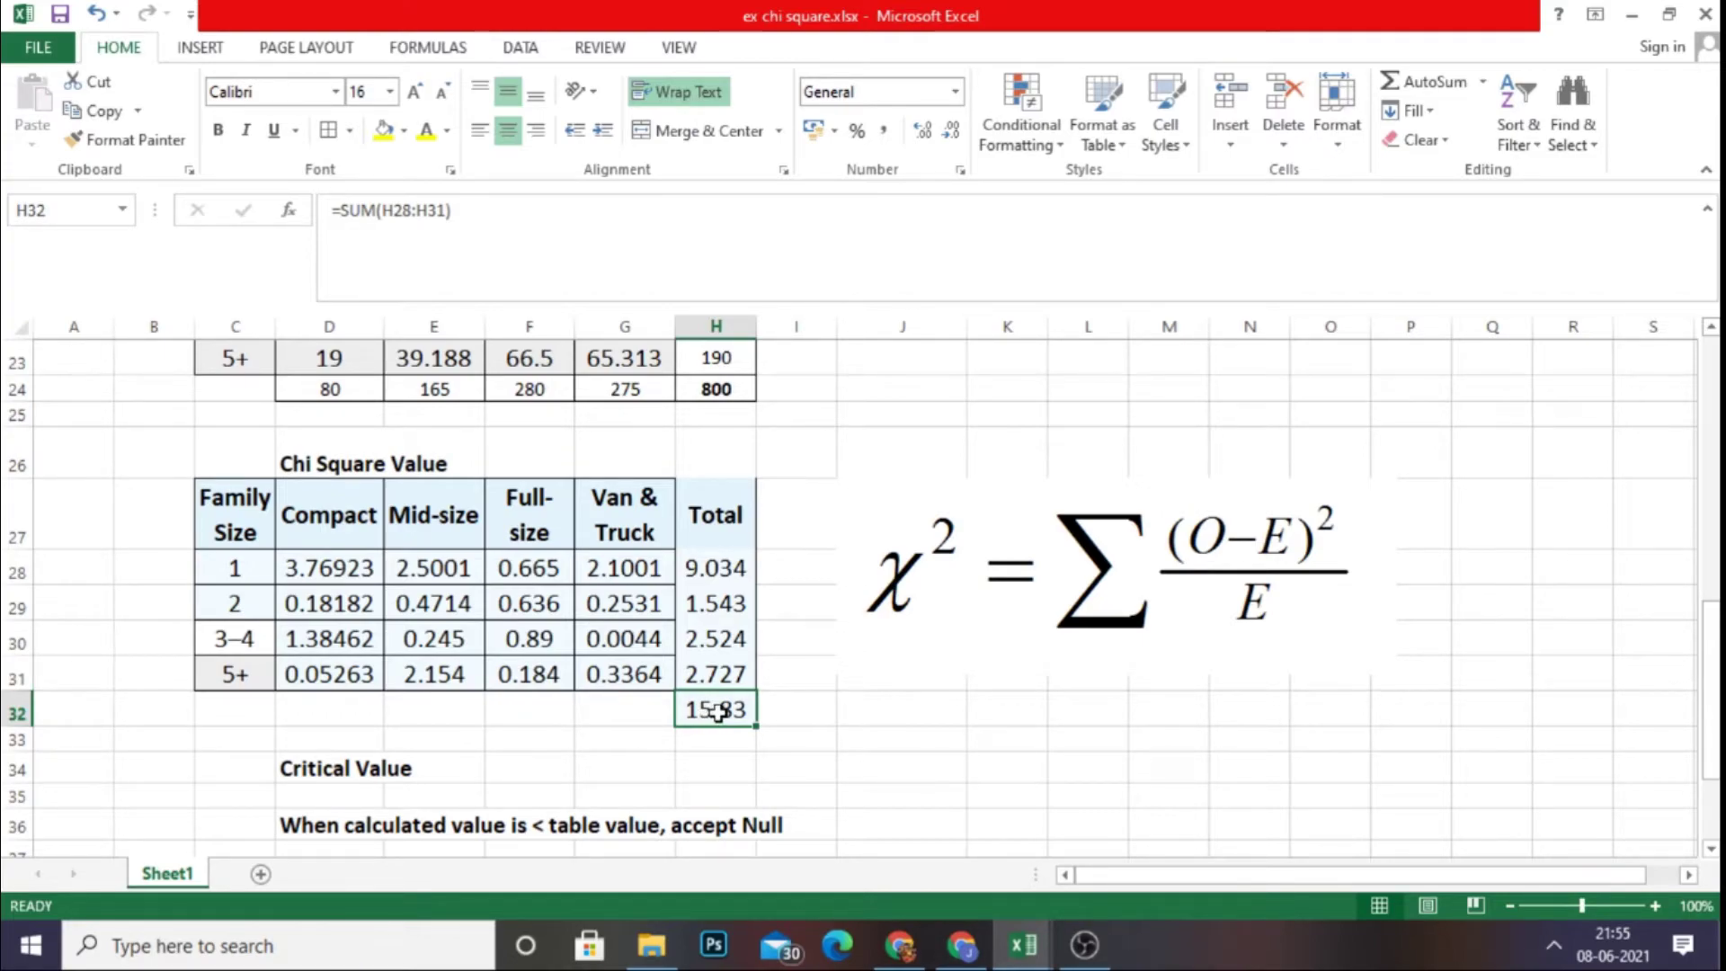
left_click(385, 133)
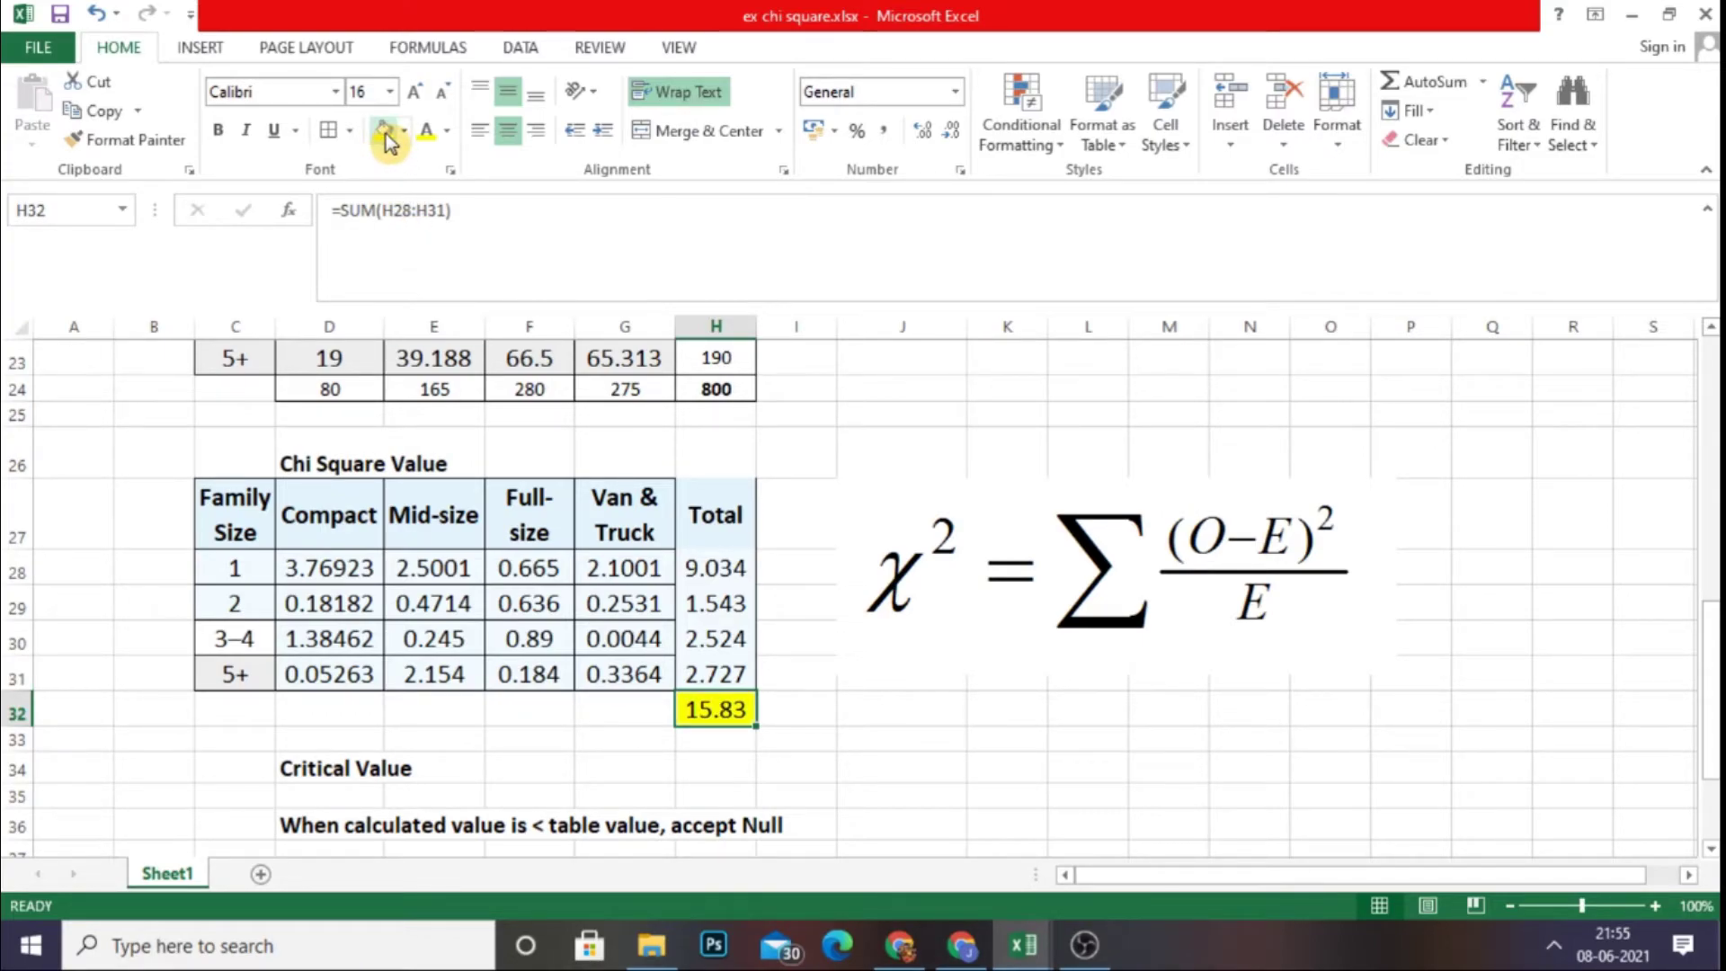
left_click(885, 705)
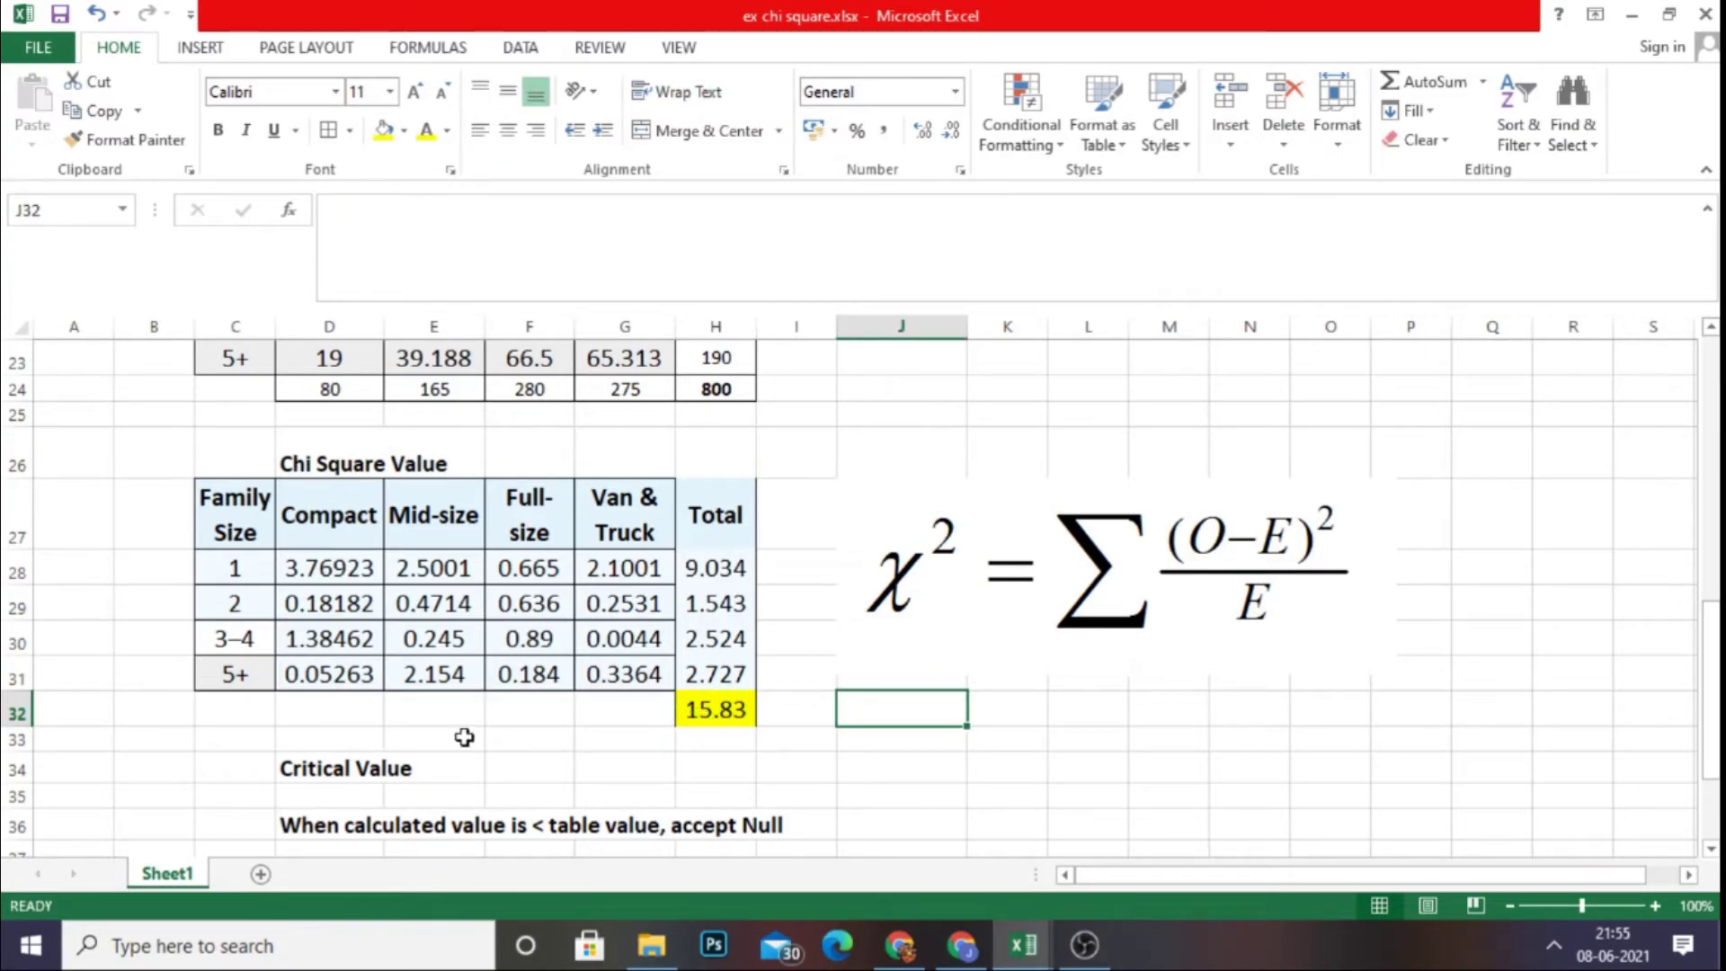
- Label the chi-square total by entering "Chi square" in F32, then enlarge its font two sizes and make it bold
left_click(532, 712)
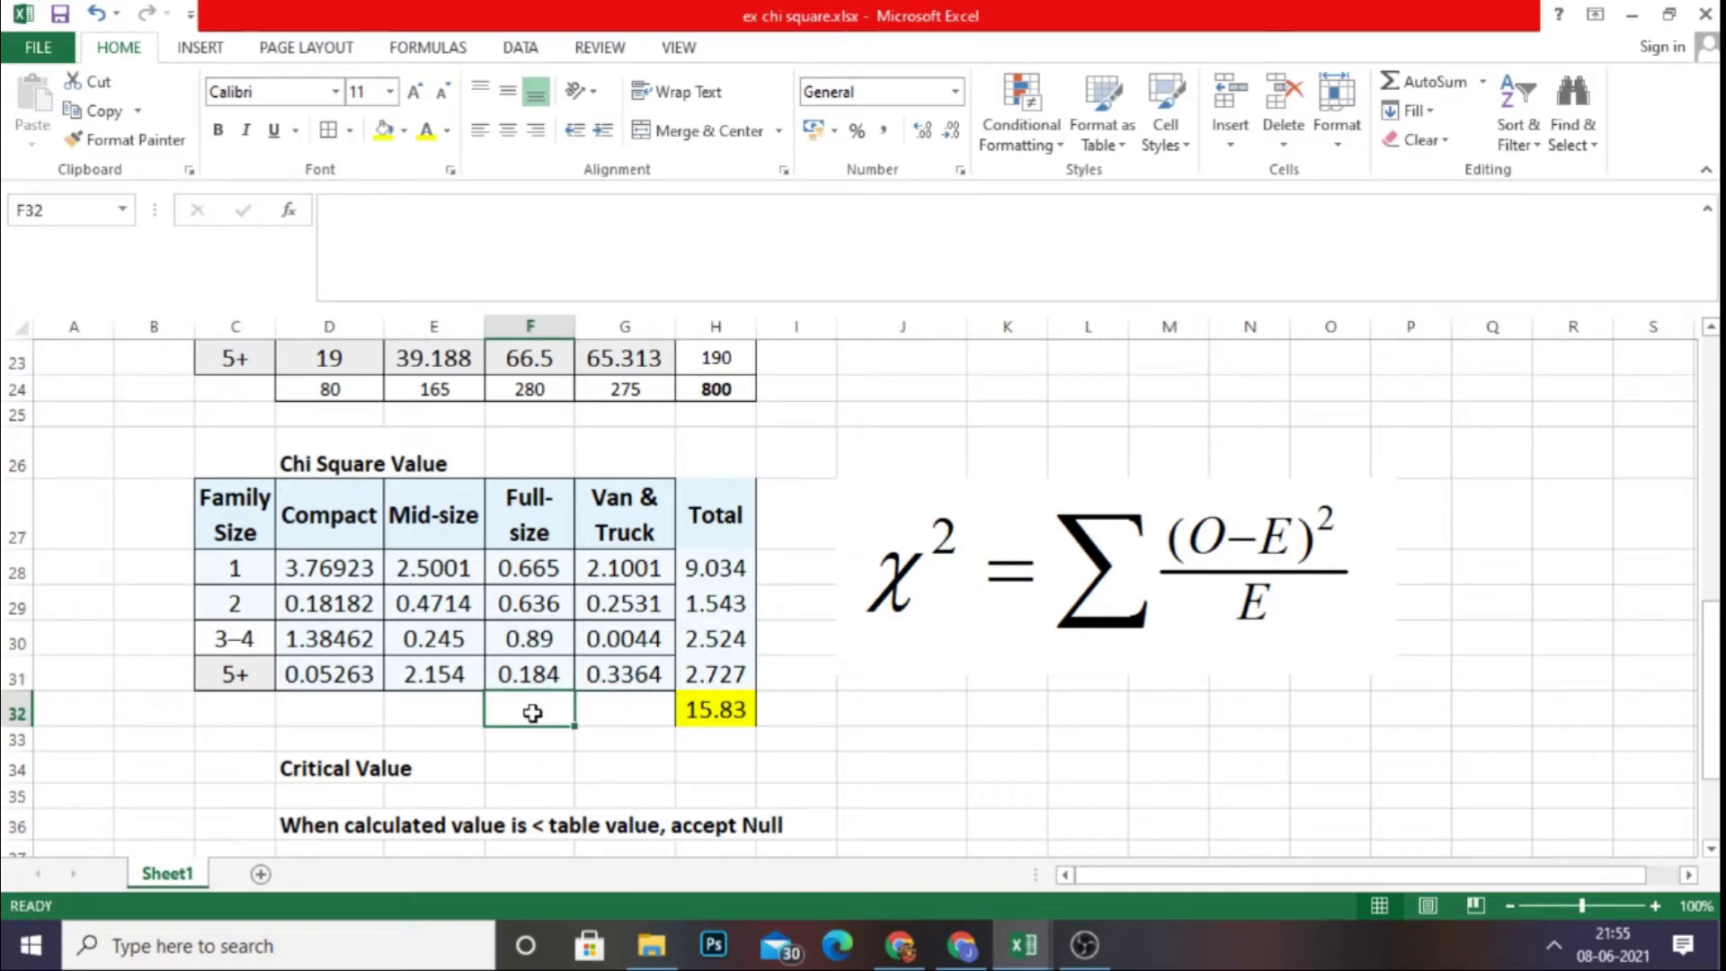
type("Chi square")
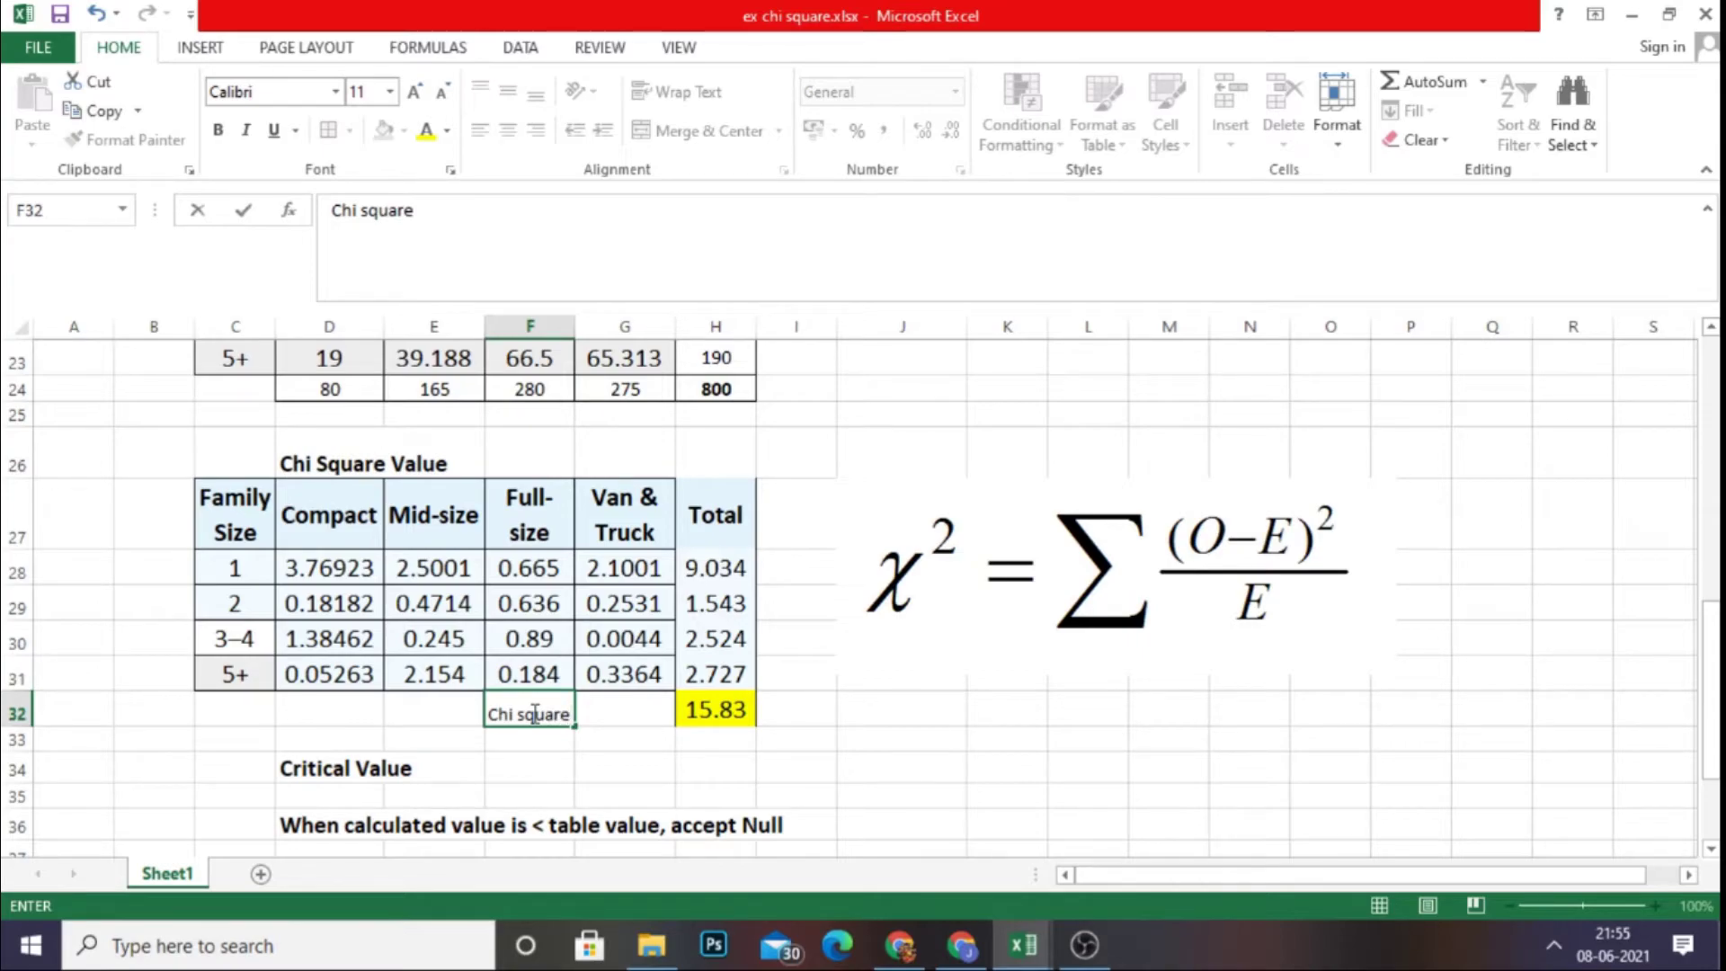
left_click(929, 699)
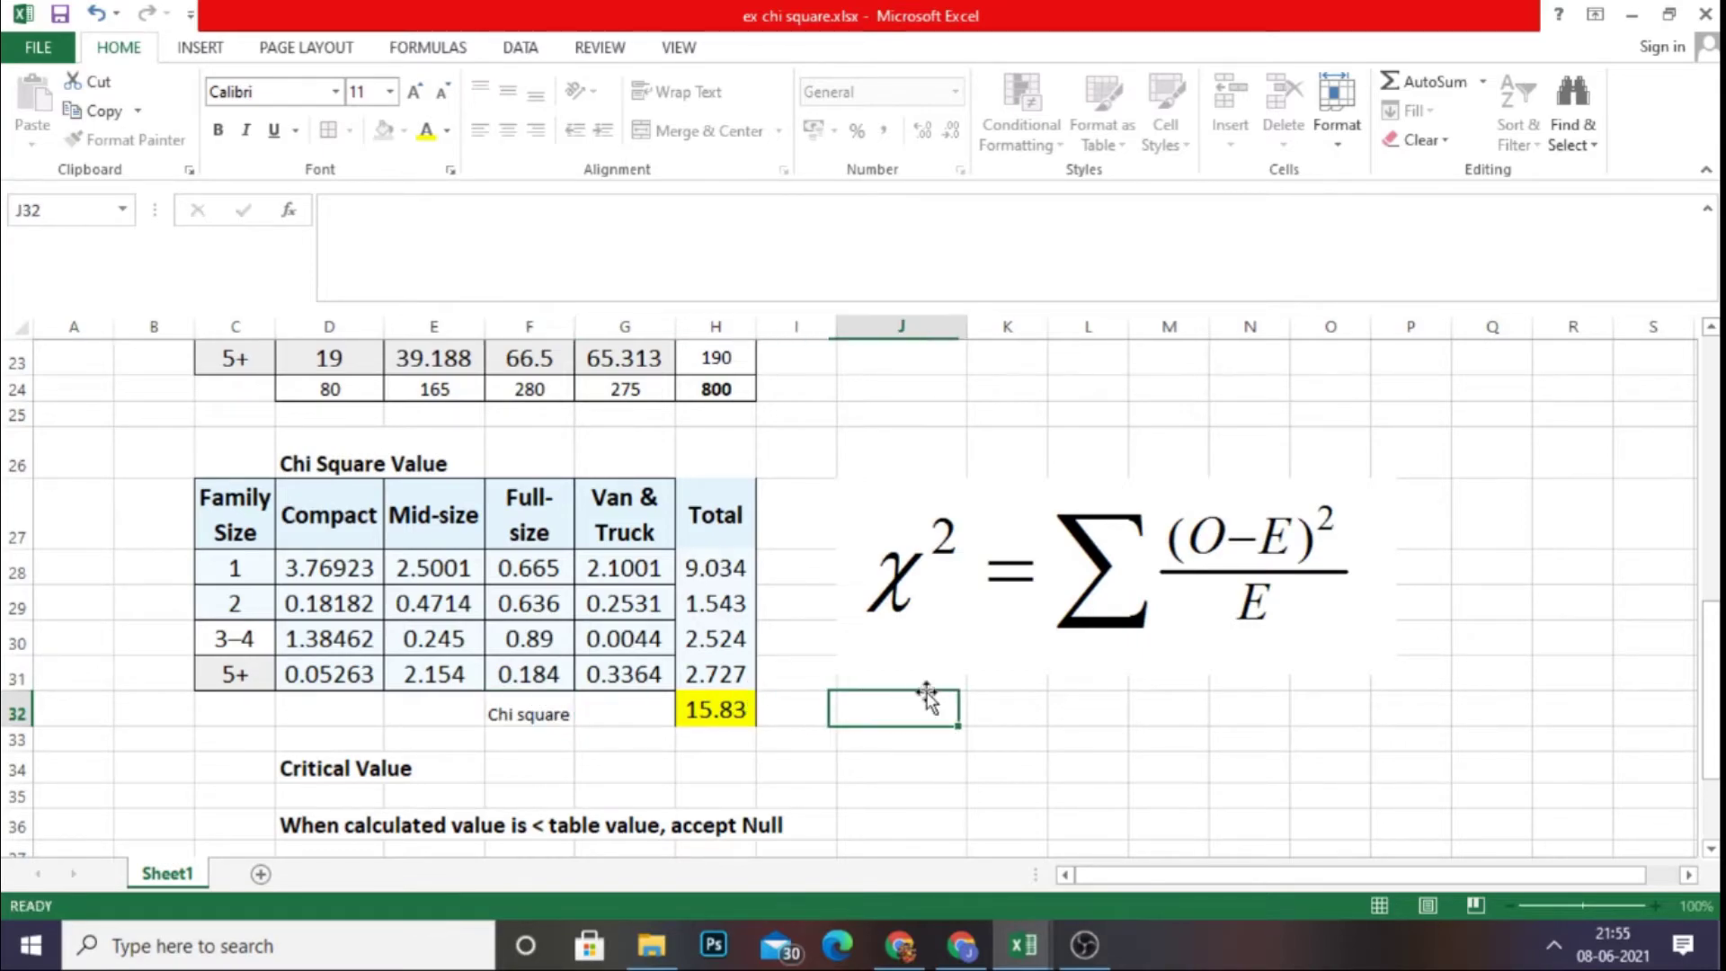
left_click(528, 715)
left_click(414, 90)
left_click(415, 91)
left_click(222, 131)
left_click(982, 713)
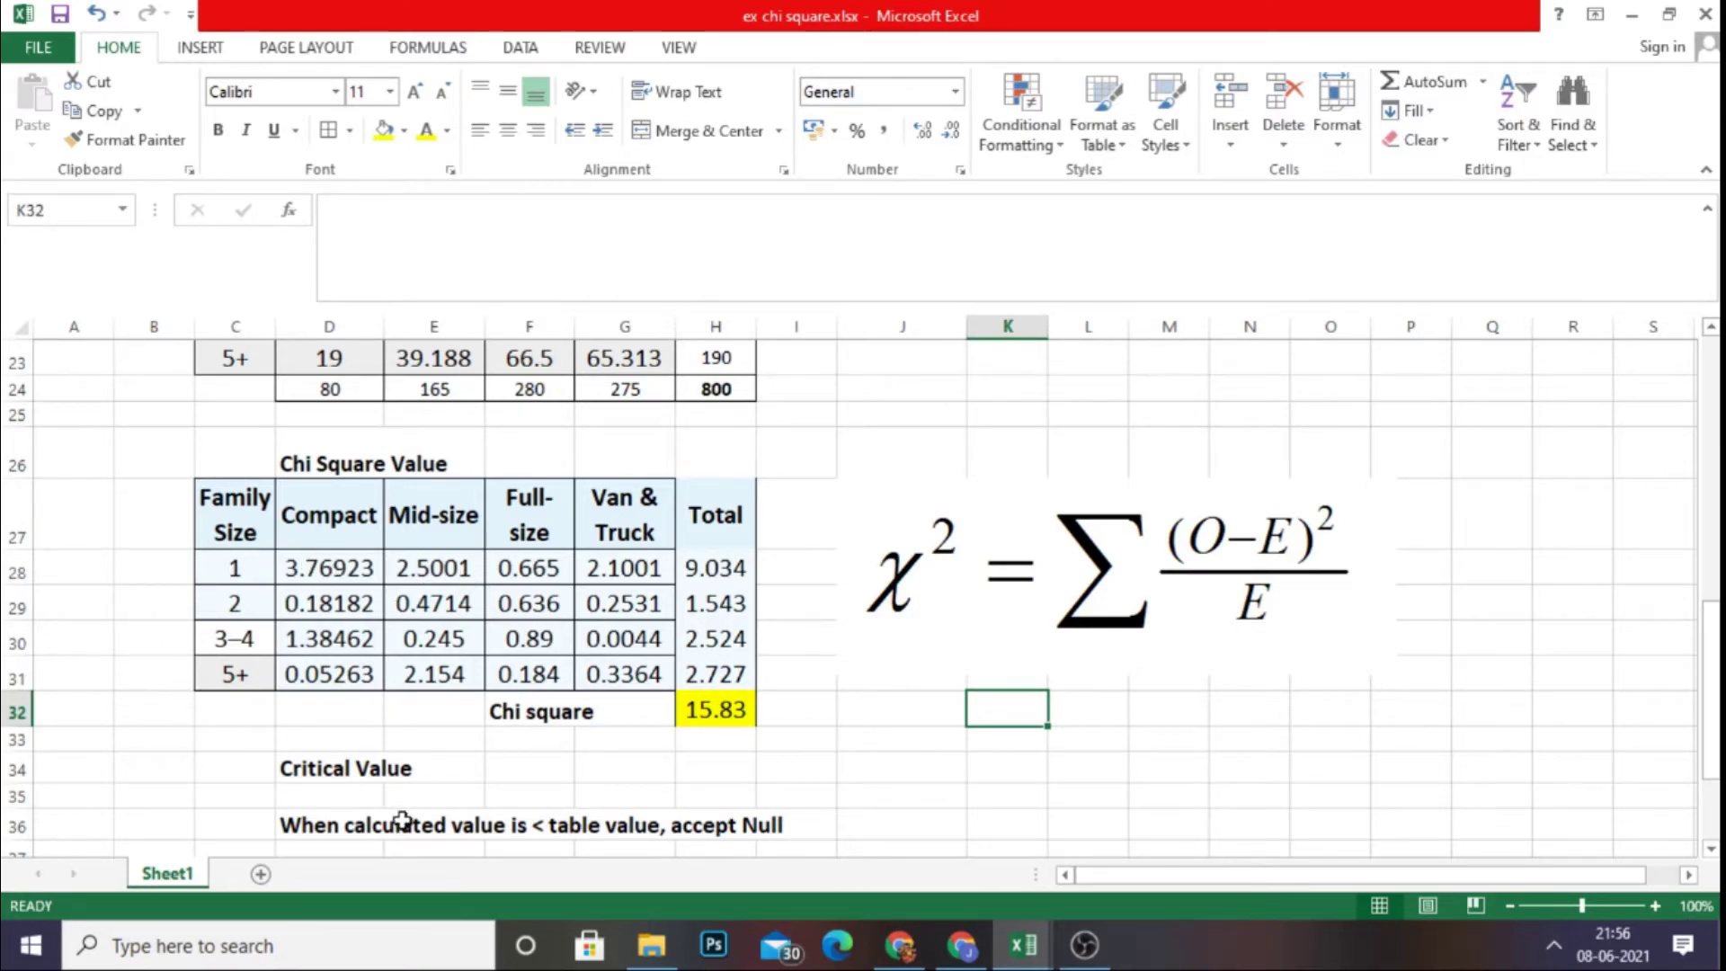
- Calculate the critical value in F34 with =CHISQ.INV.RT(0.05,9)
double_click(536, 770)
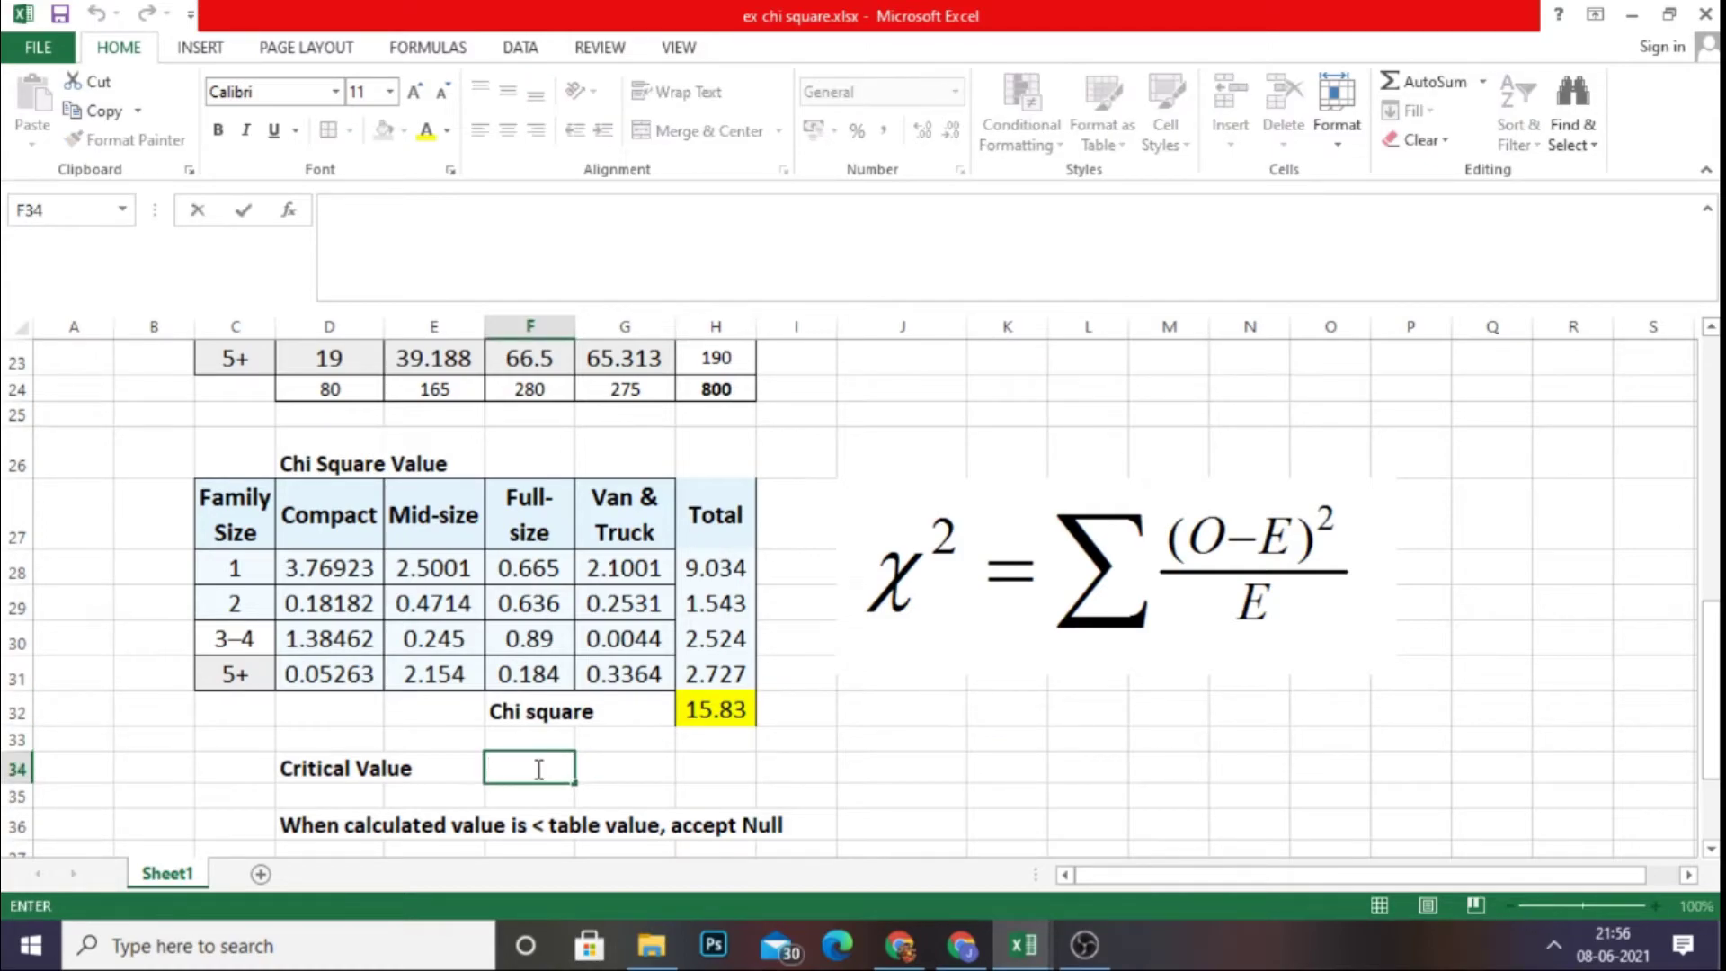
type("=")
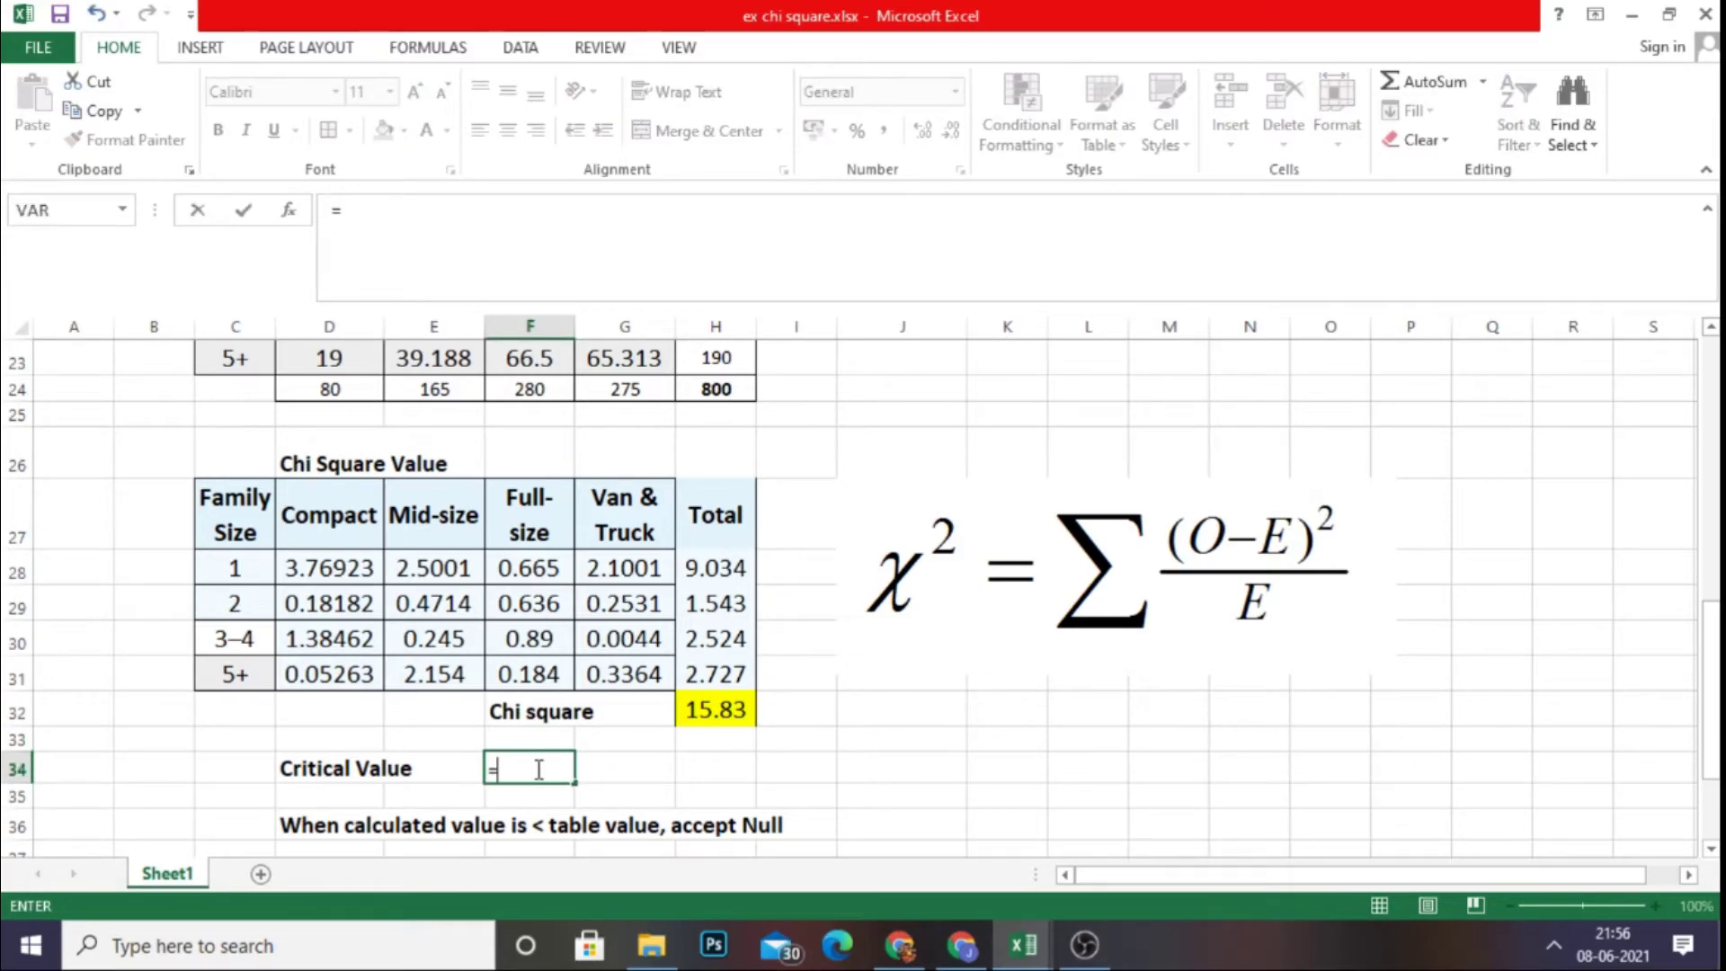
type("chi")
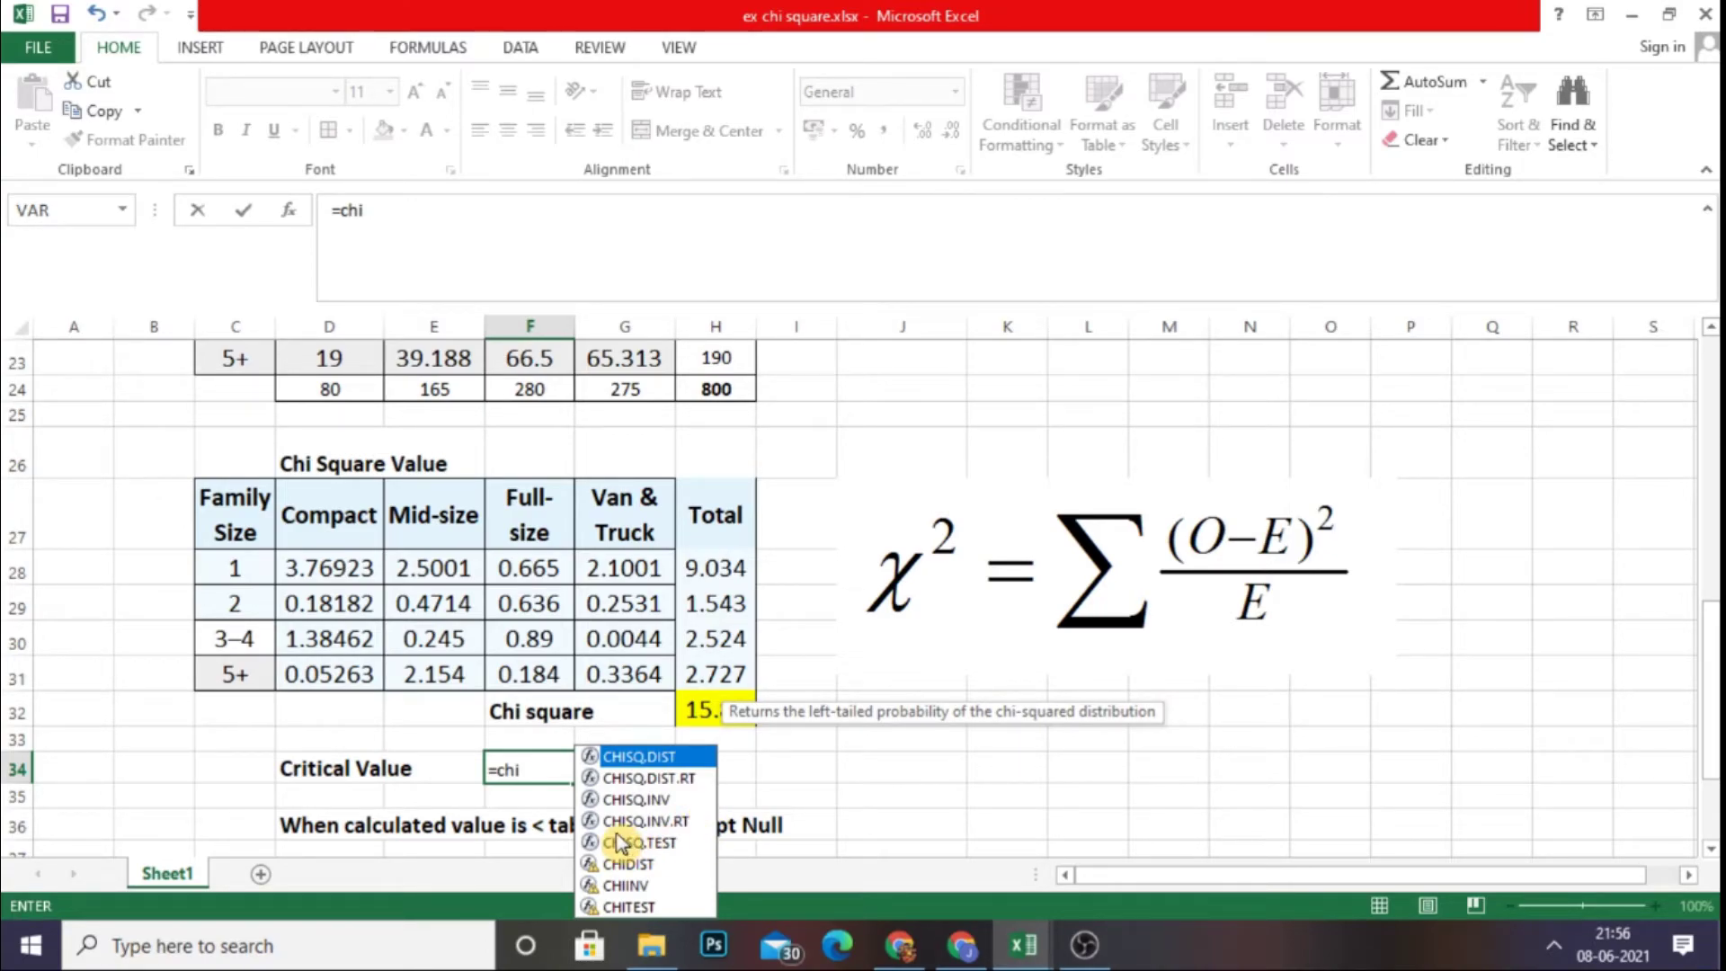
double_click(690, 821)
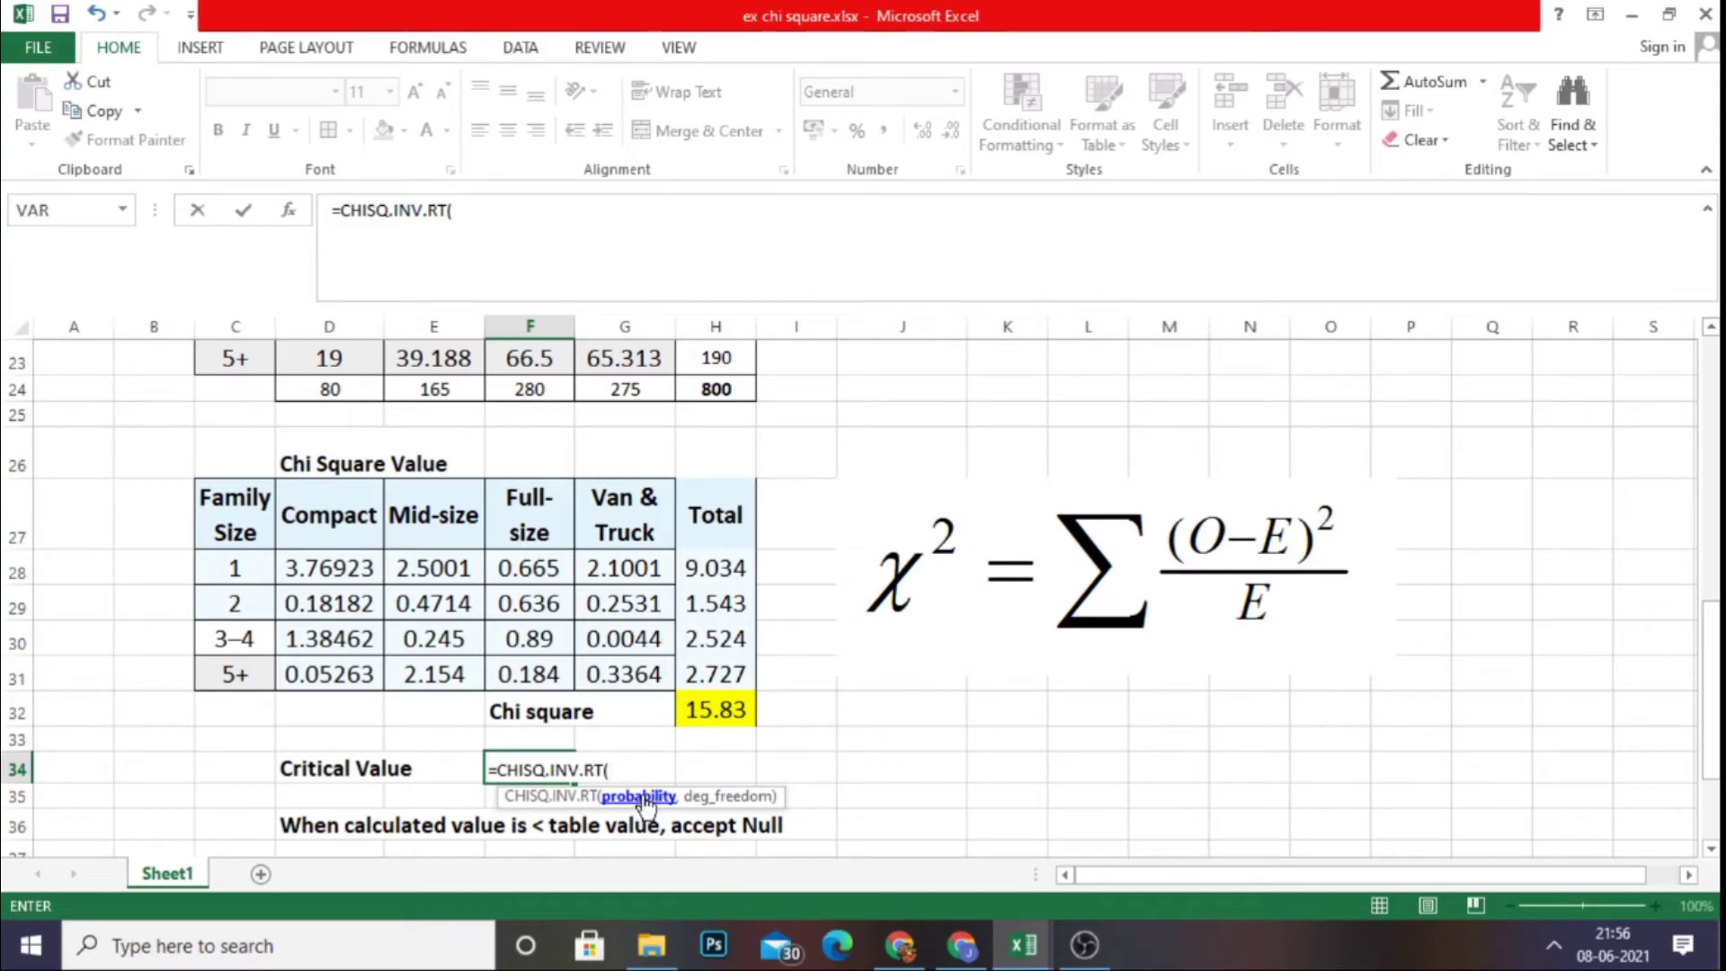
type("0.05,")
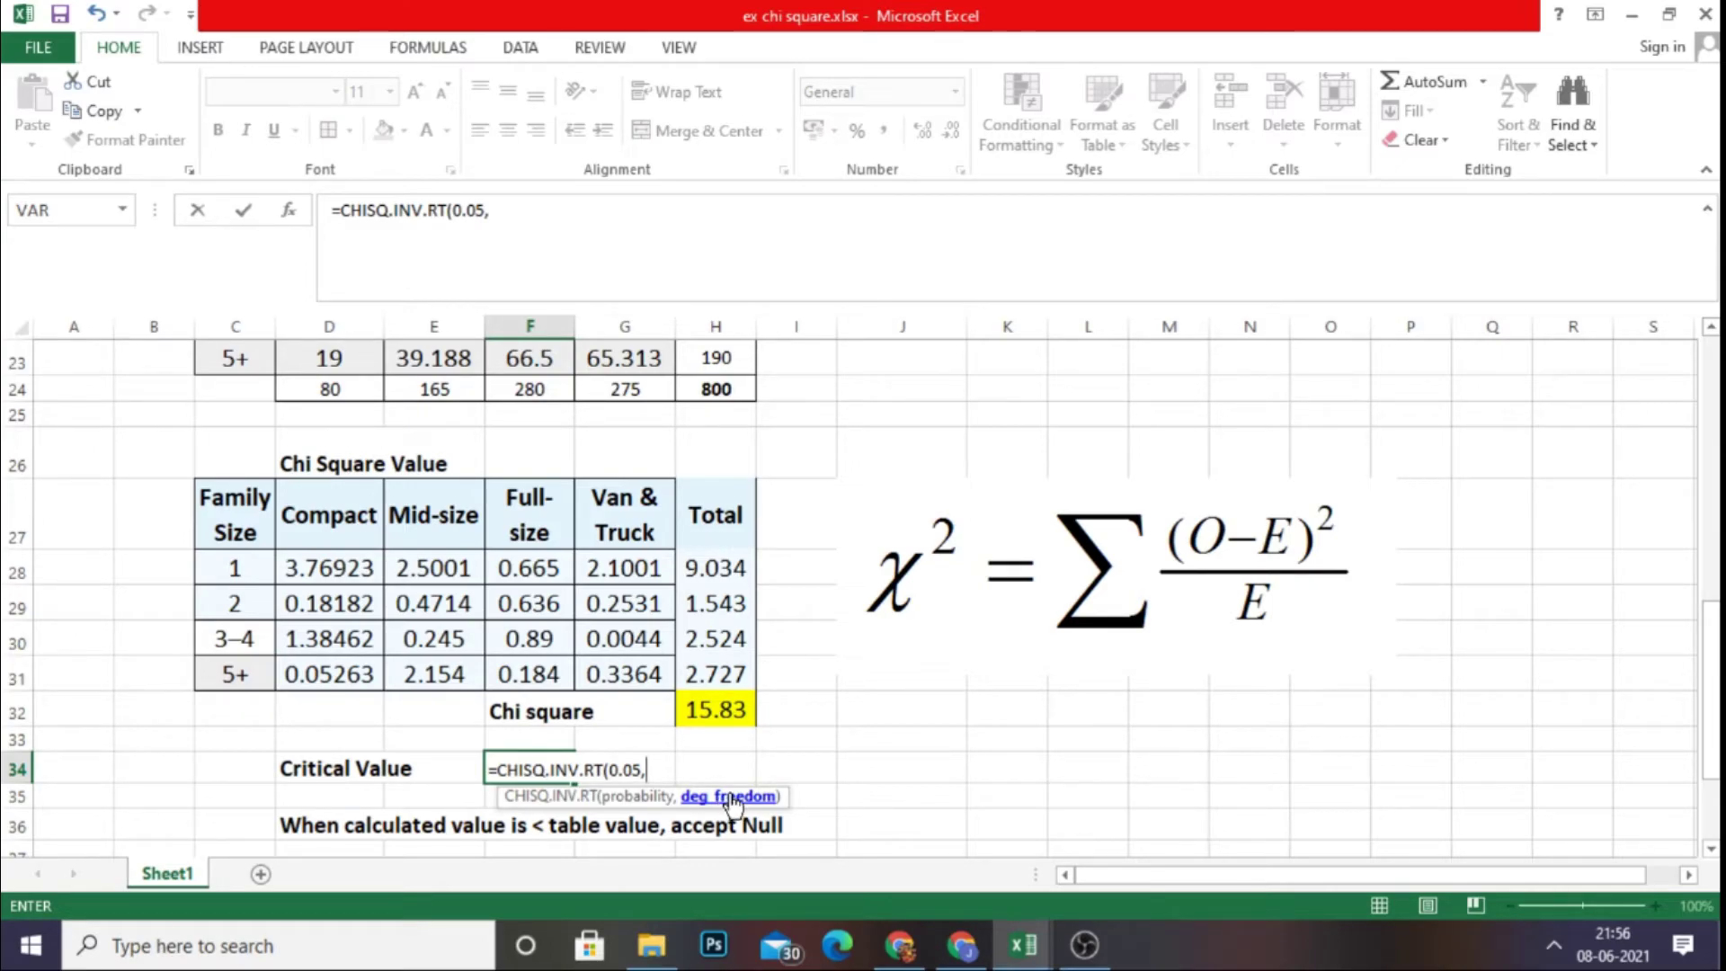
type("9)")
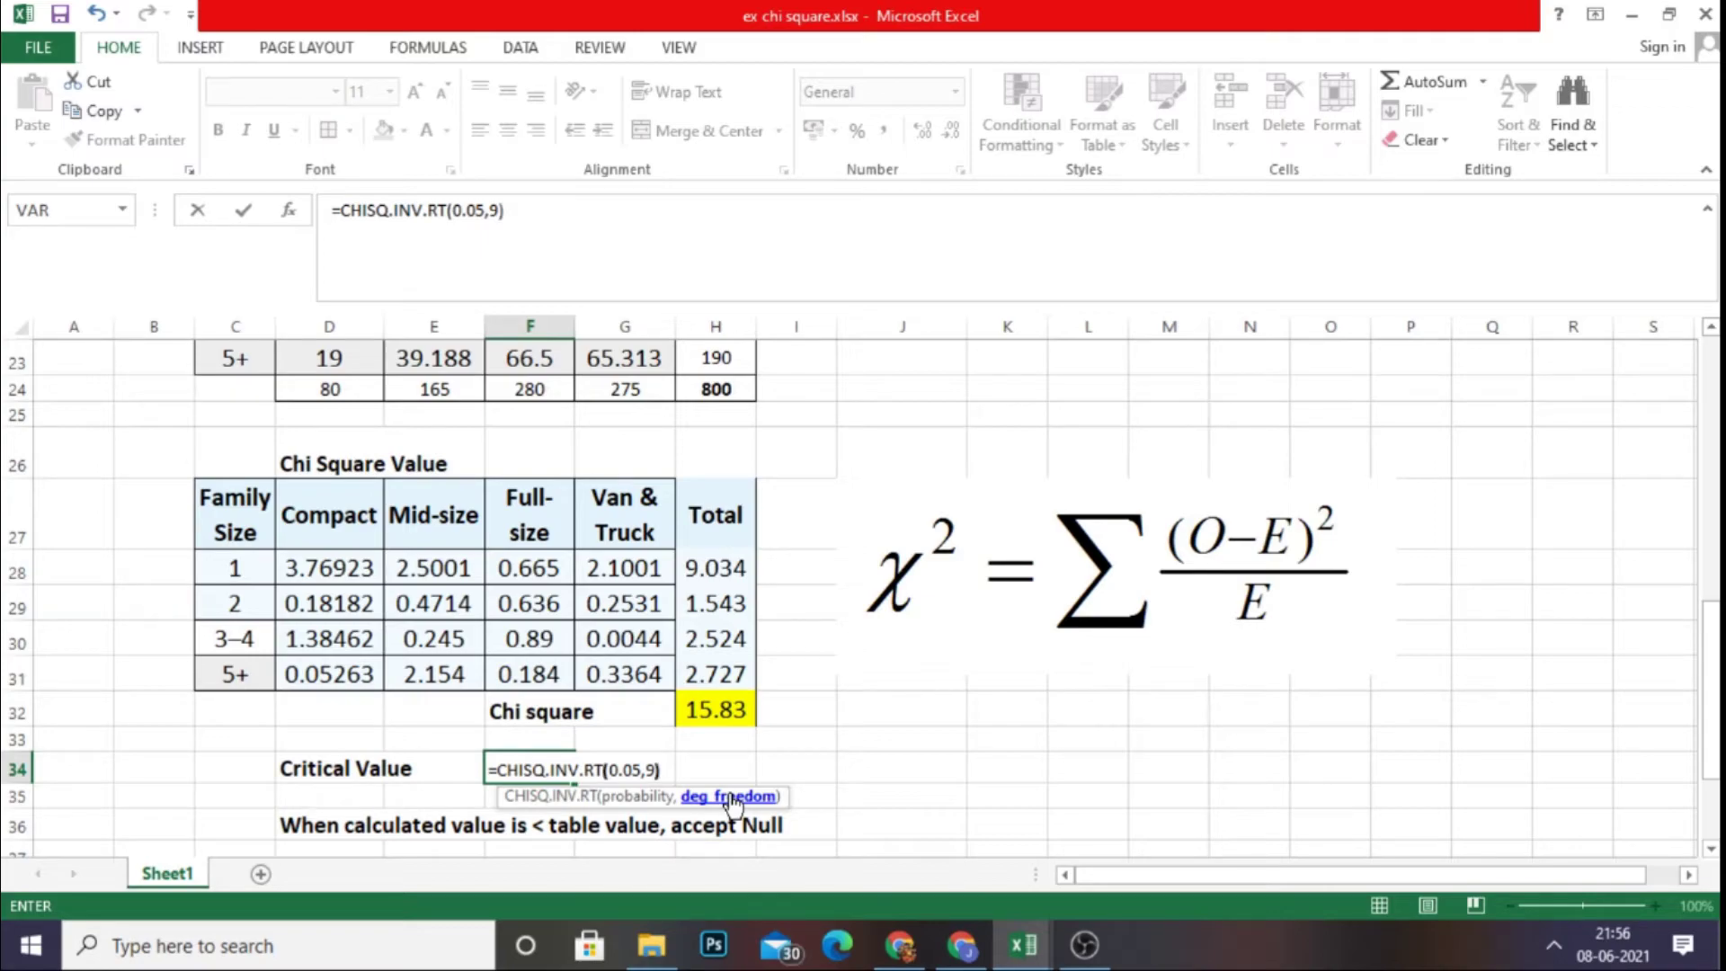
key("Return")
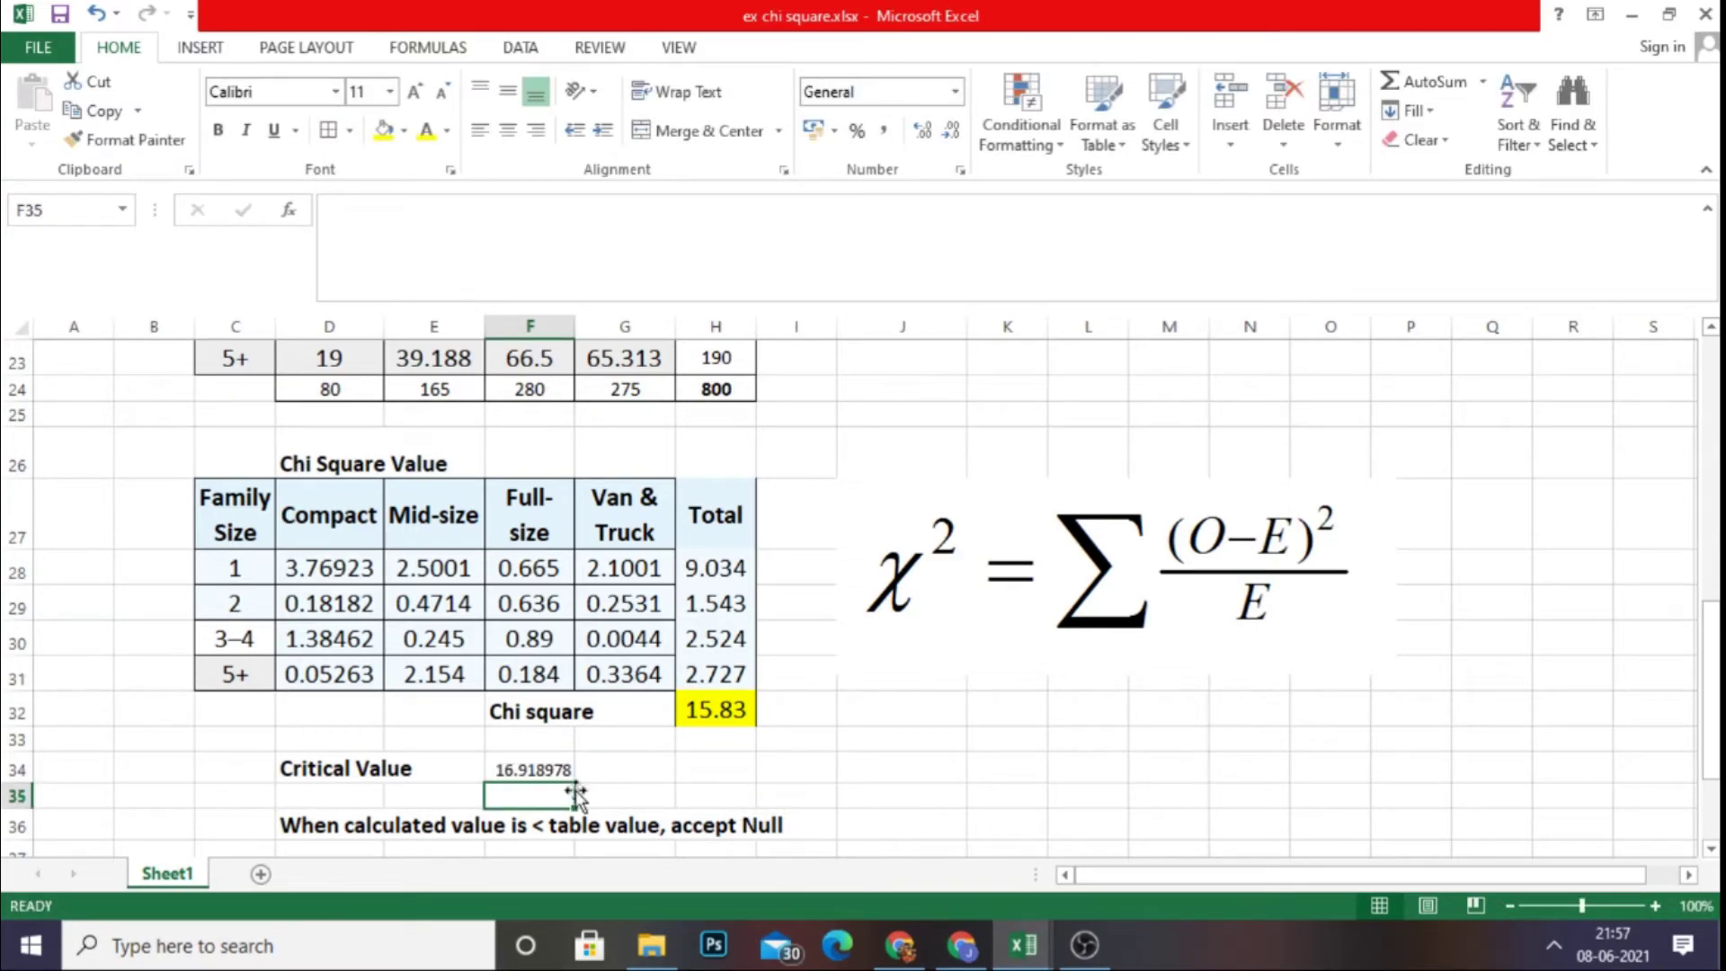
- Format the critical value in F34 as 14-point bold text
left_click(557, 773)
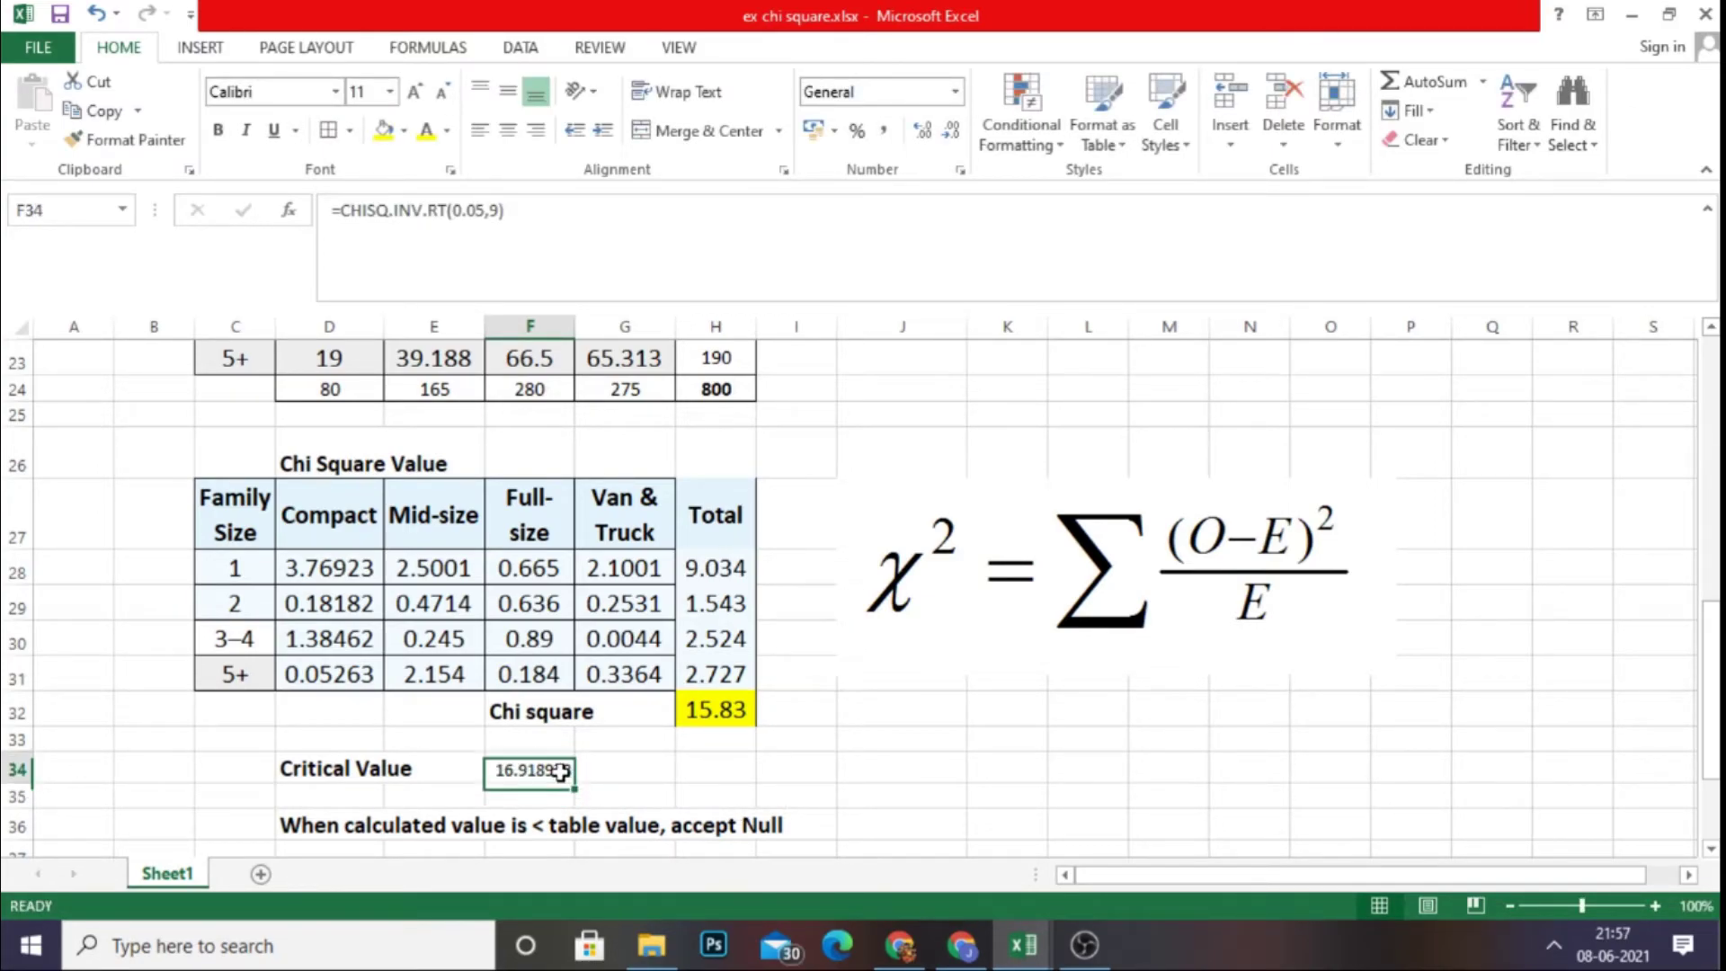
left_click(417, 91)
left_click(417, 92)
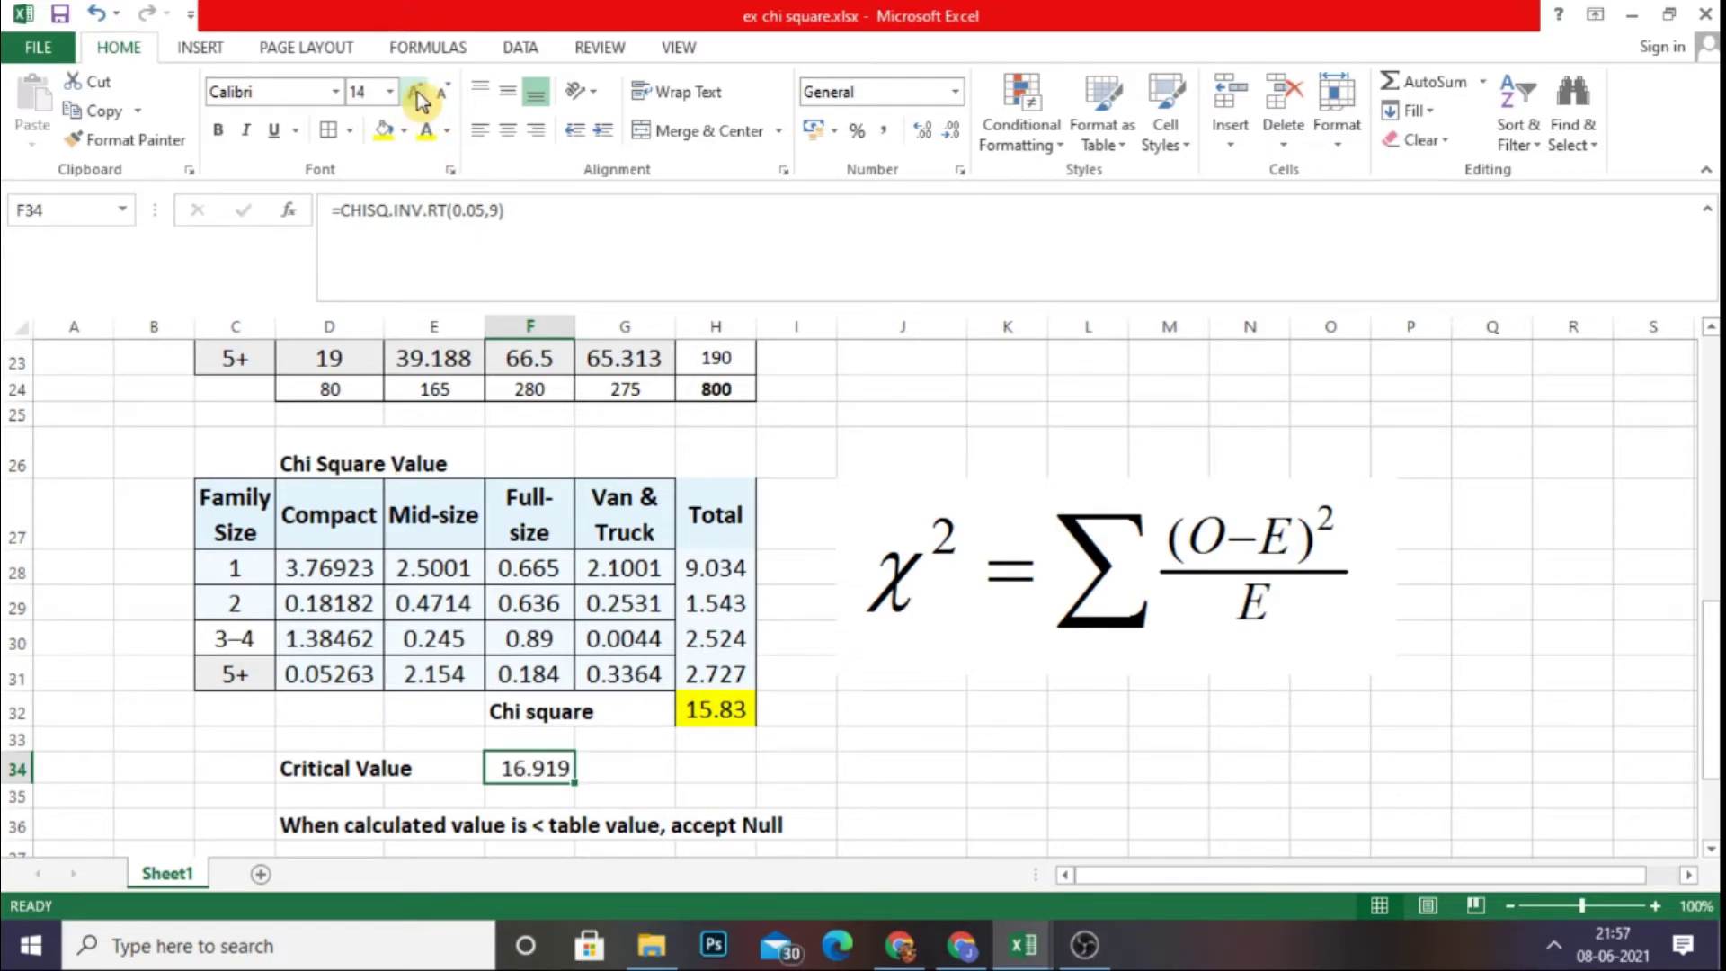
left_click(218, 136)
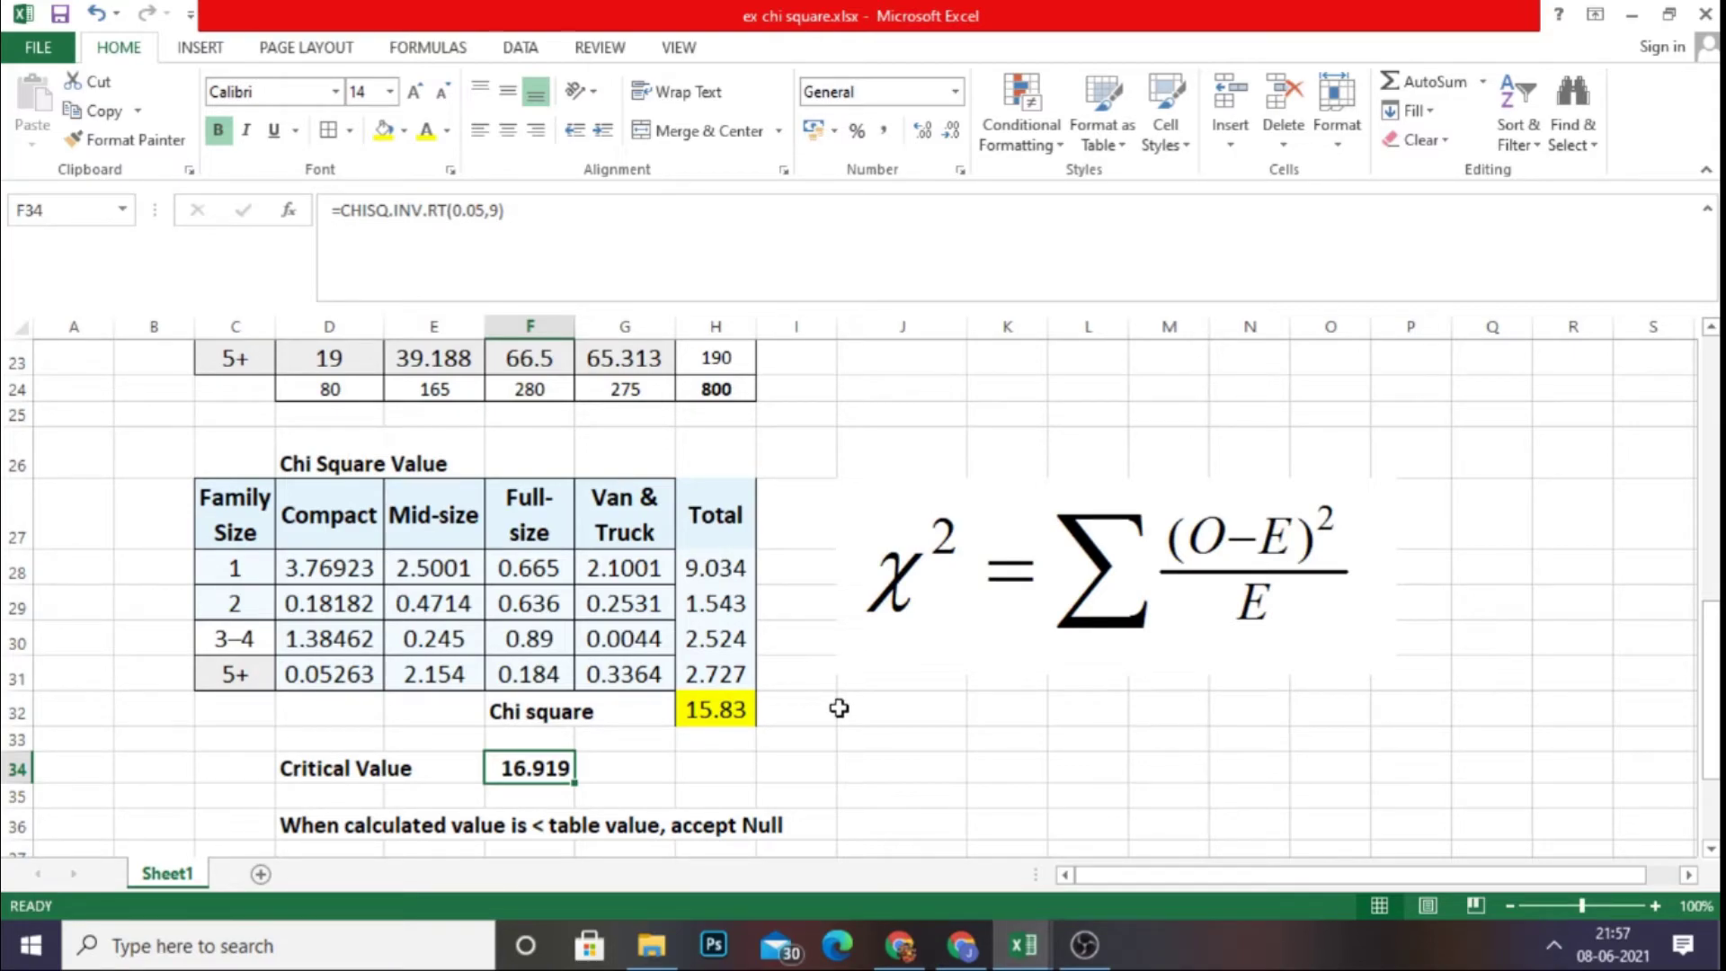
- Review the accept and reject rules for the null hypothesis against the chi-square, expected and observed value tables and the stated hypotheses
scroll(838, 710, "down", 1)
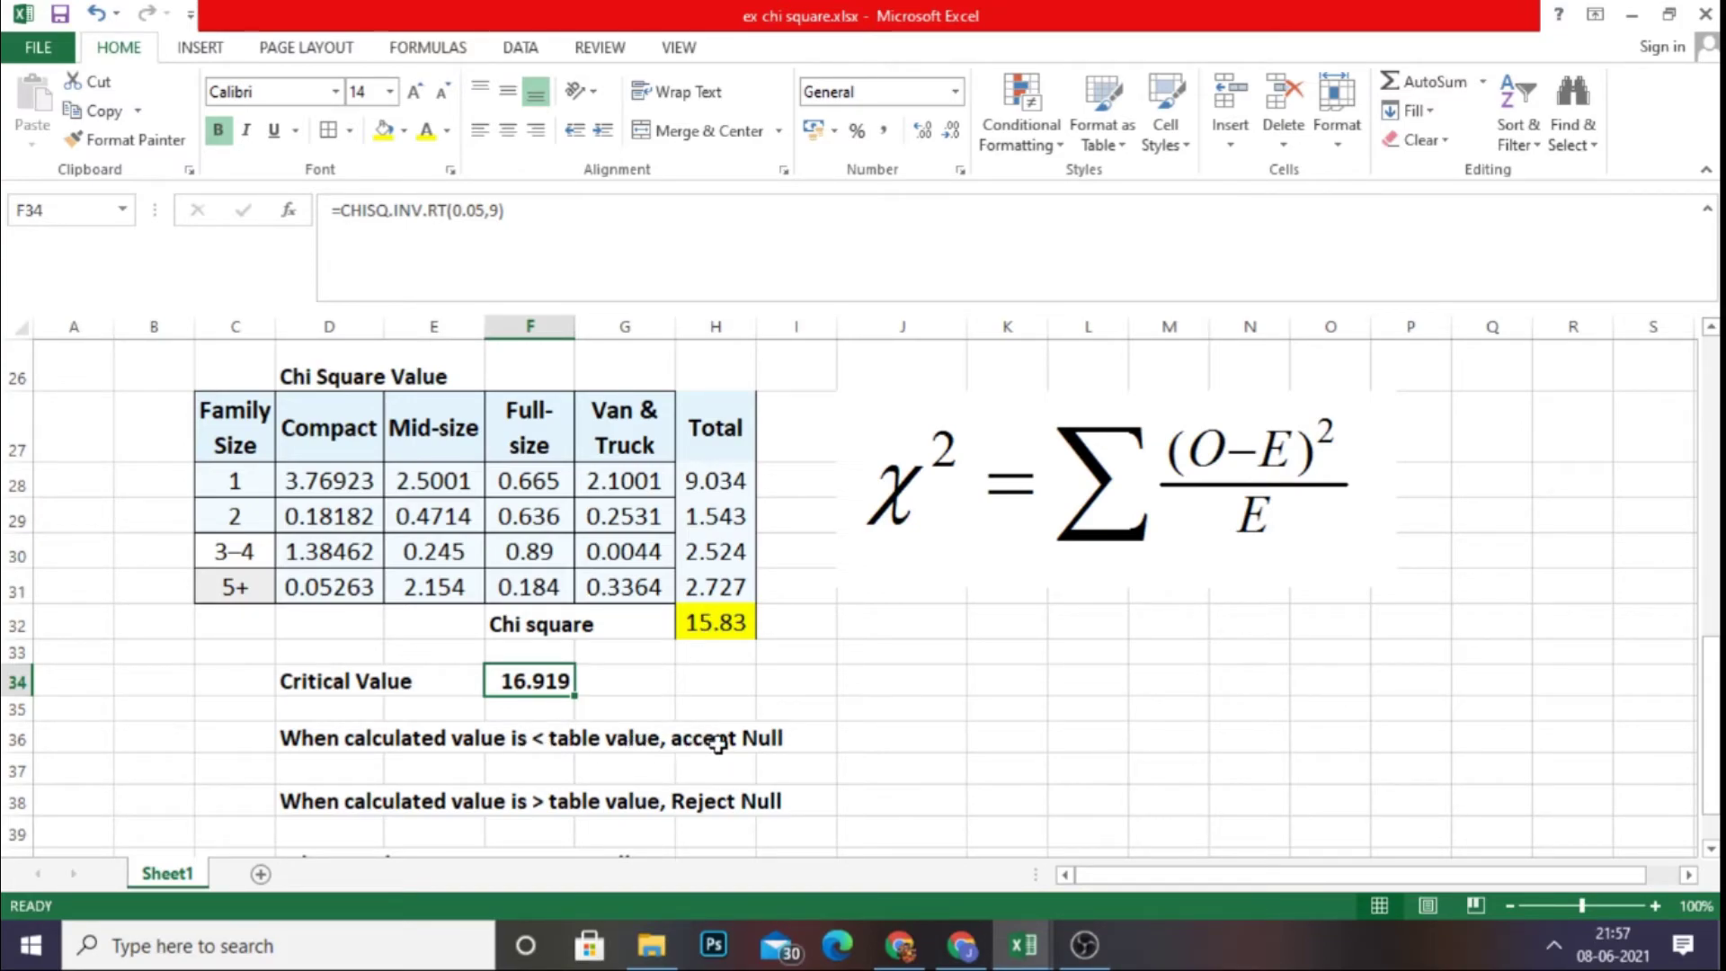
left_click(900, 741)
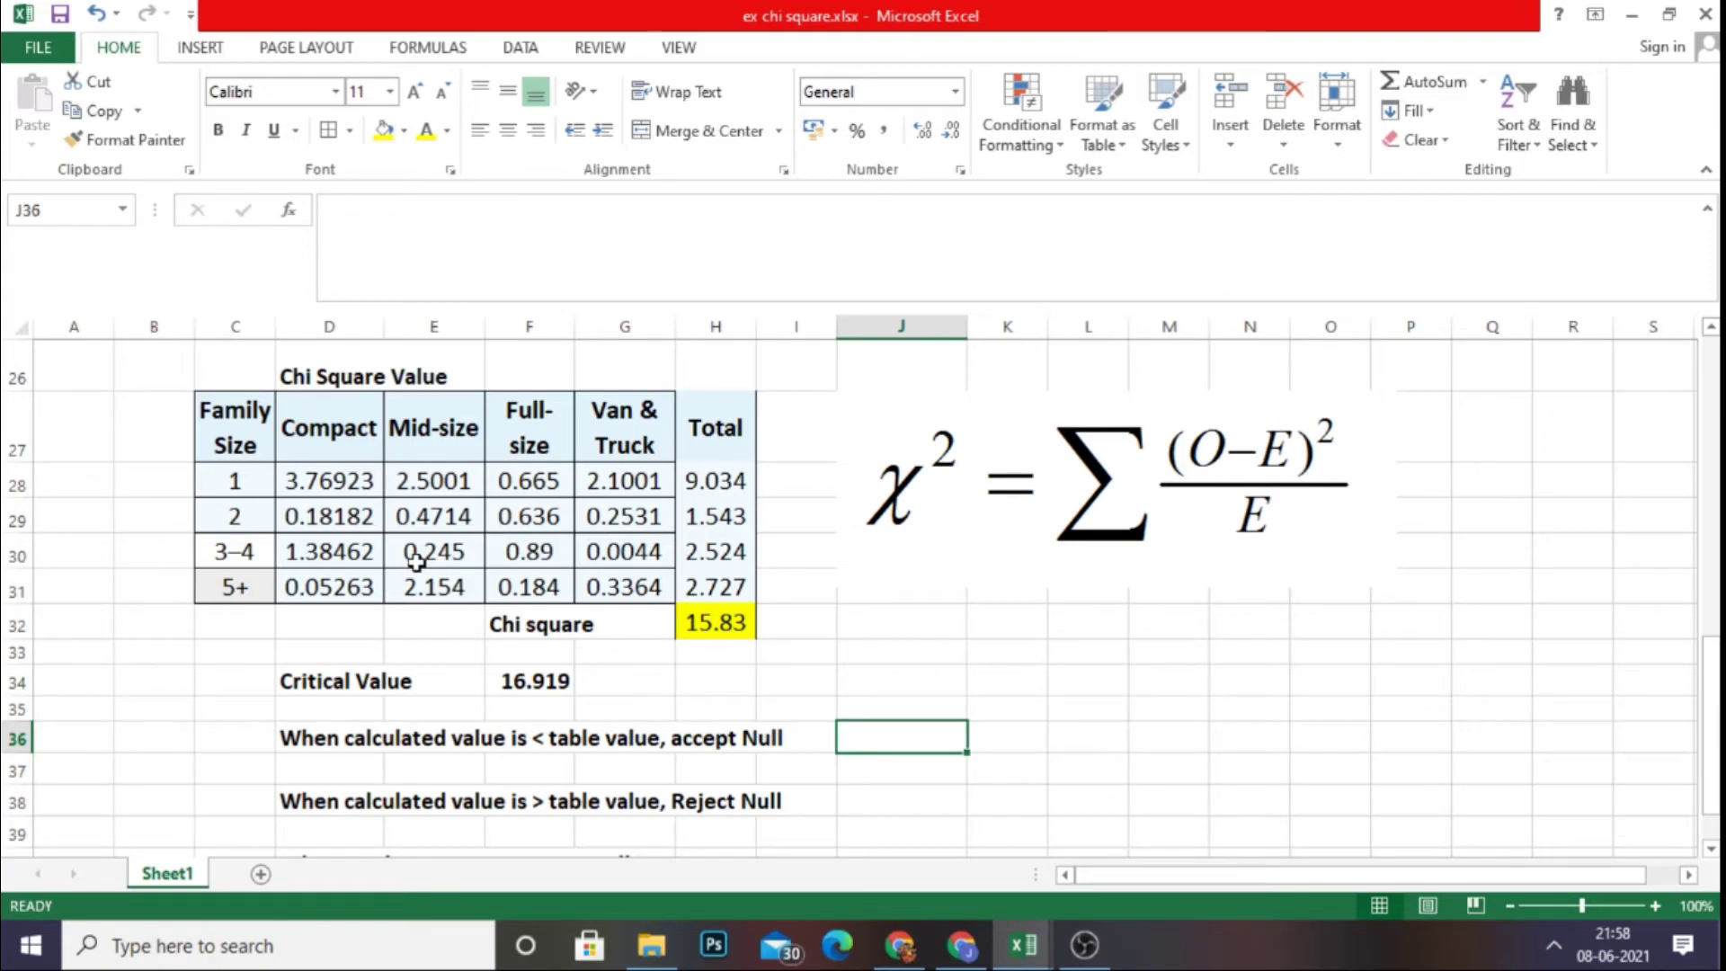
scroll(416, 561, "up", 5)
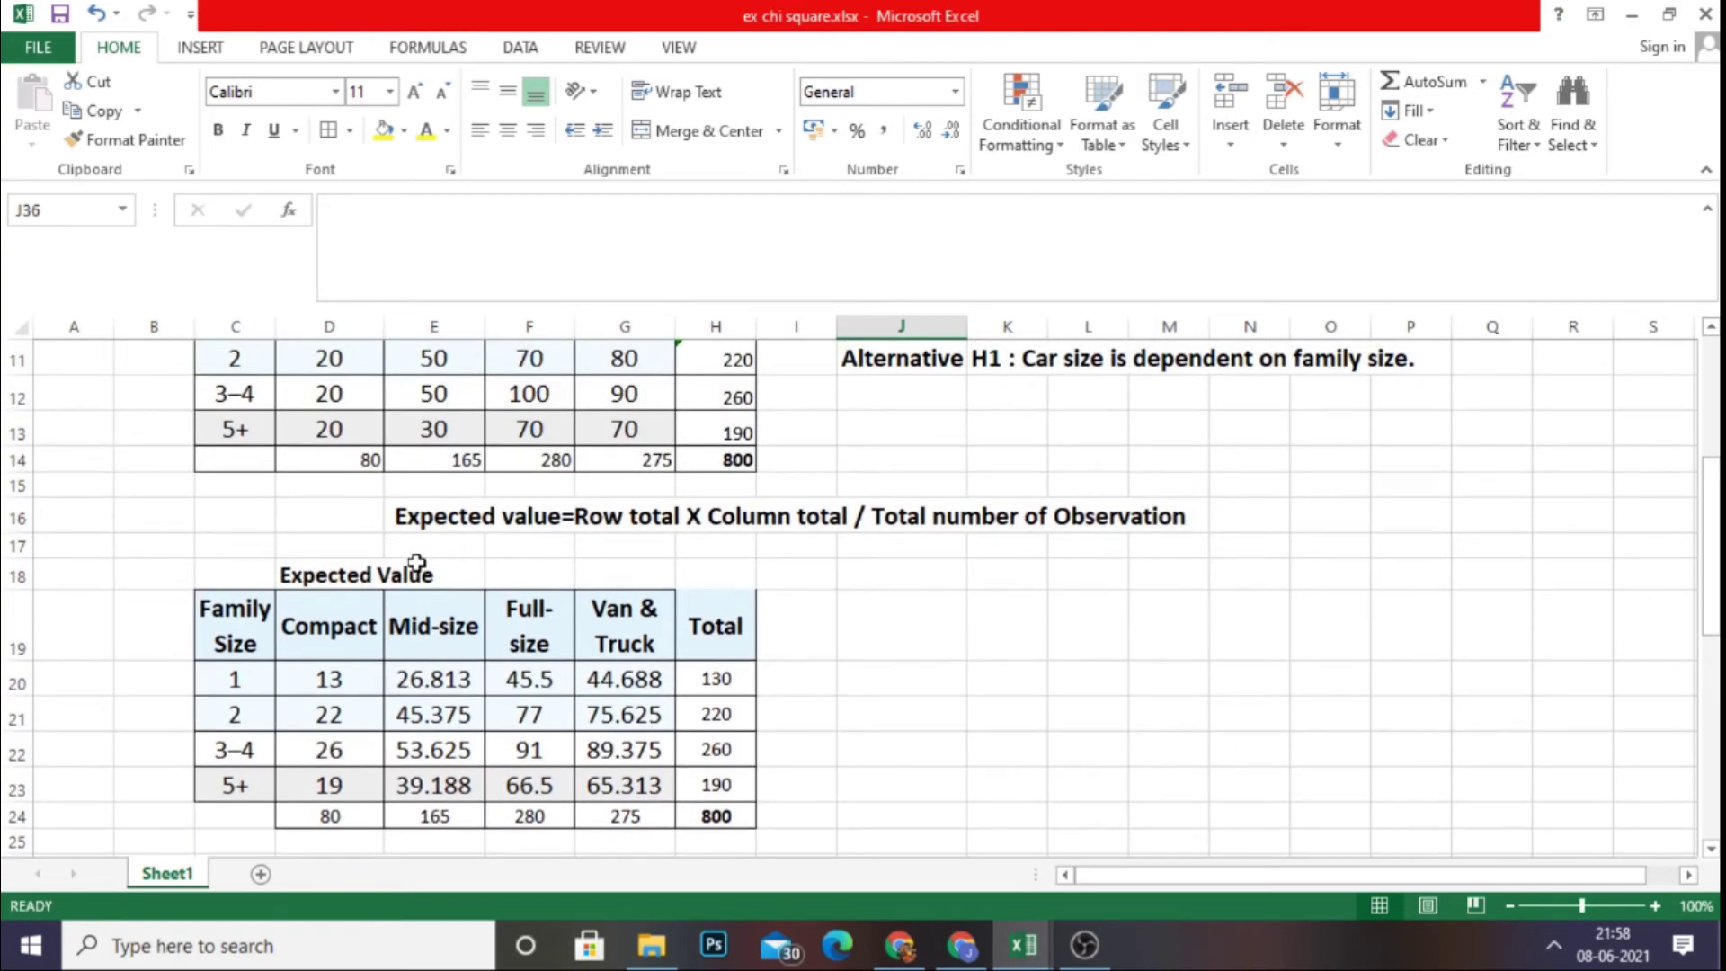
scroll(416, 561, "down", 2)
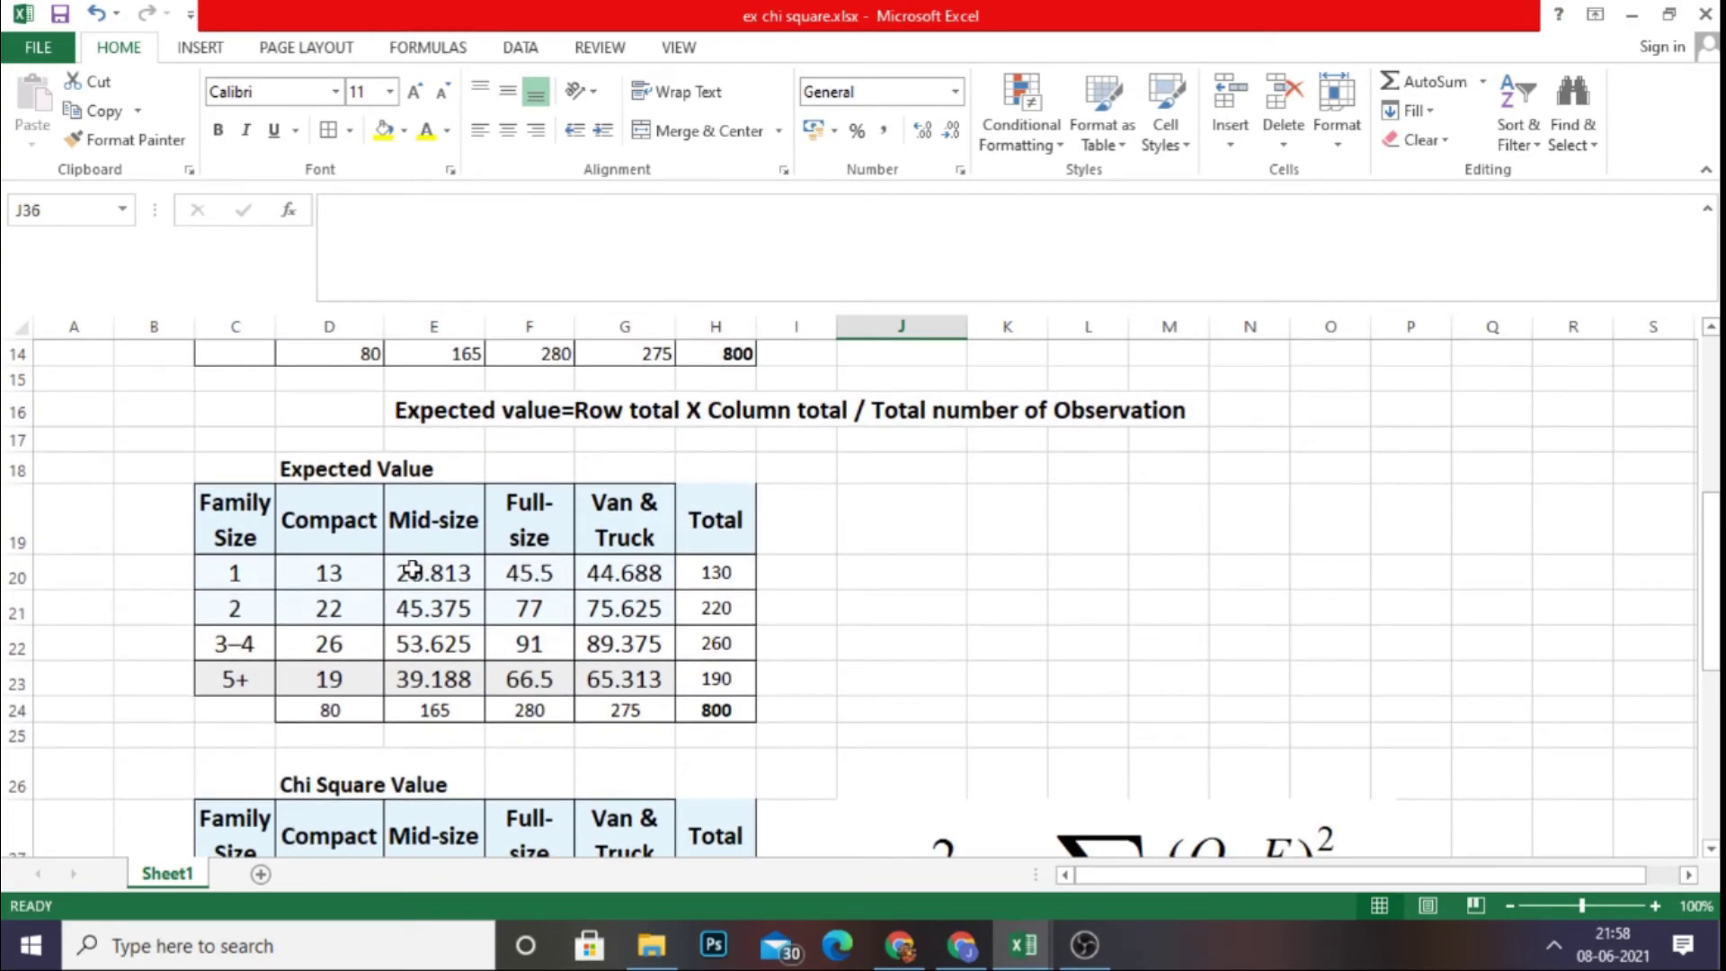
scroll(443, 565, "down", 1)
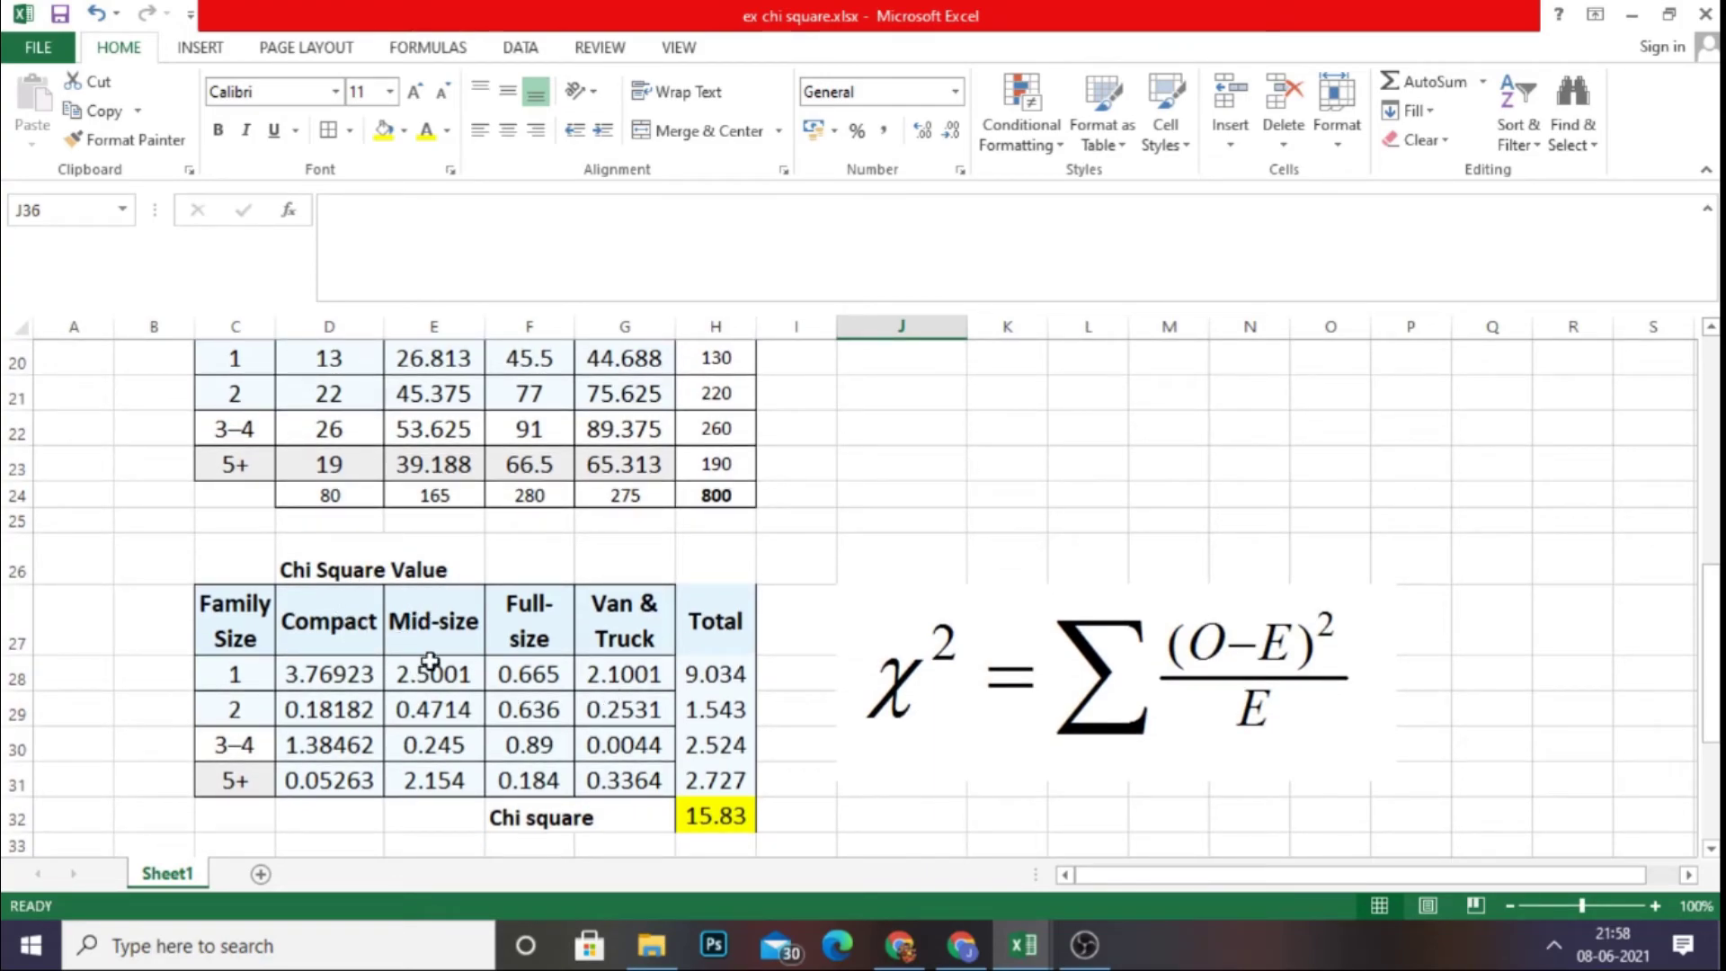
scroll(430, 660, "up", 2)
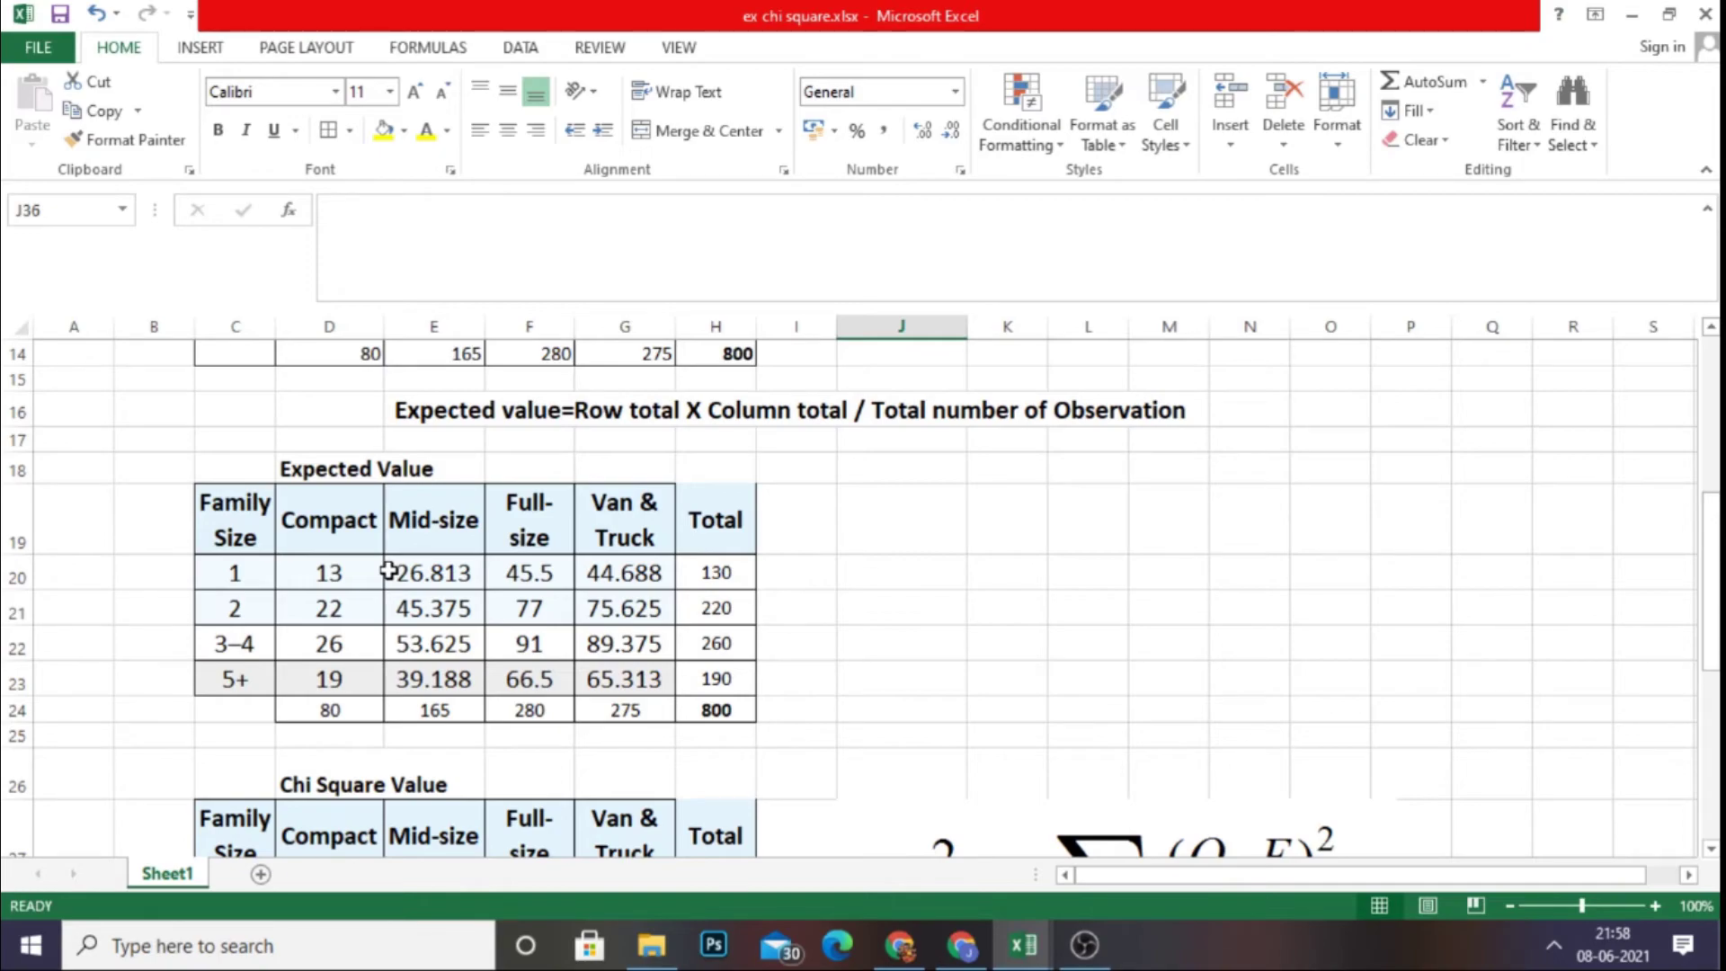
scroll(388, 571, "down", 6)
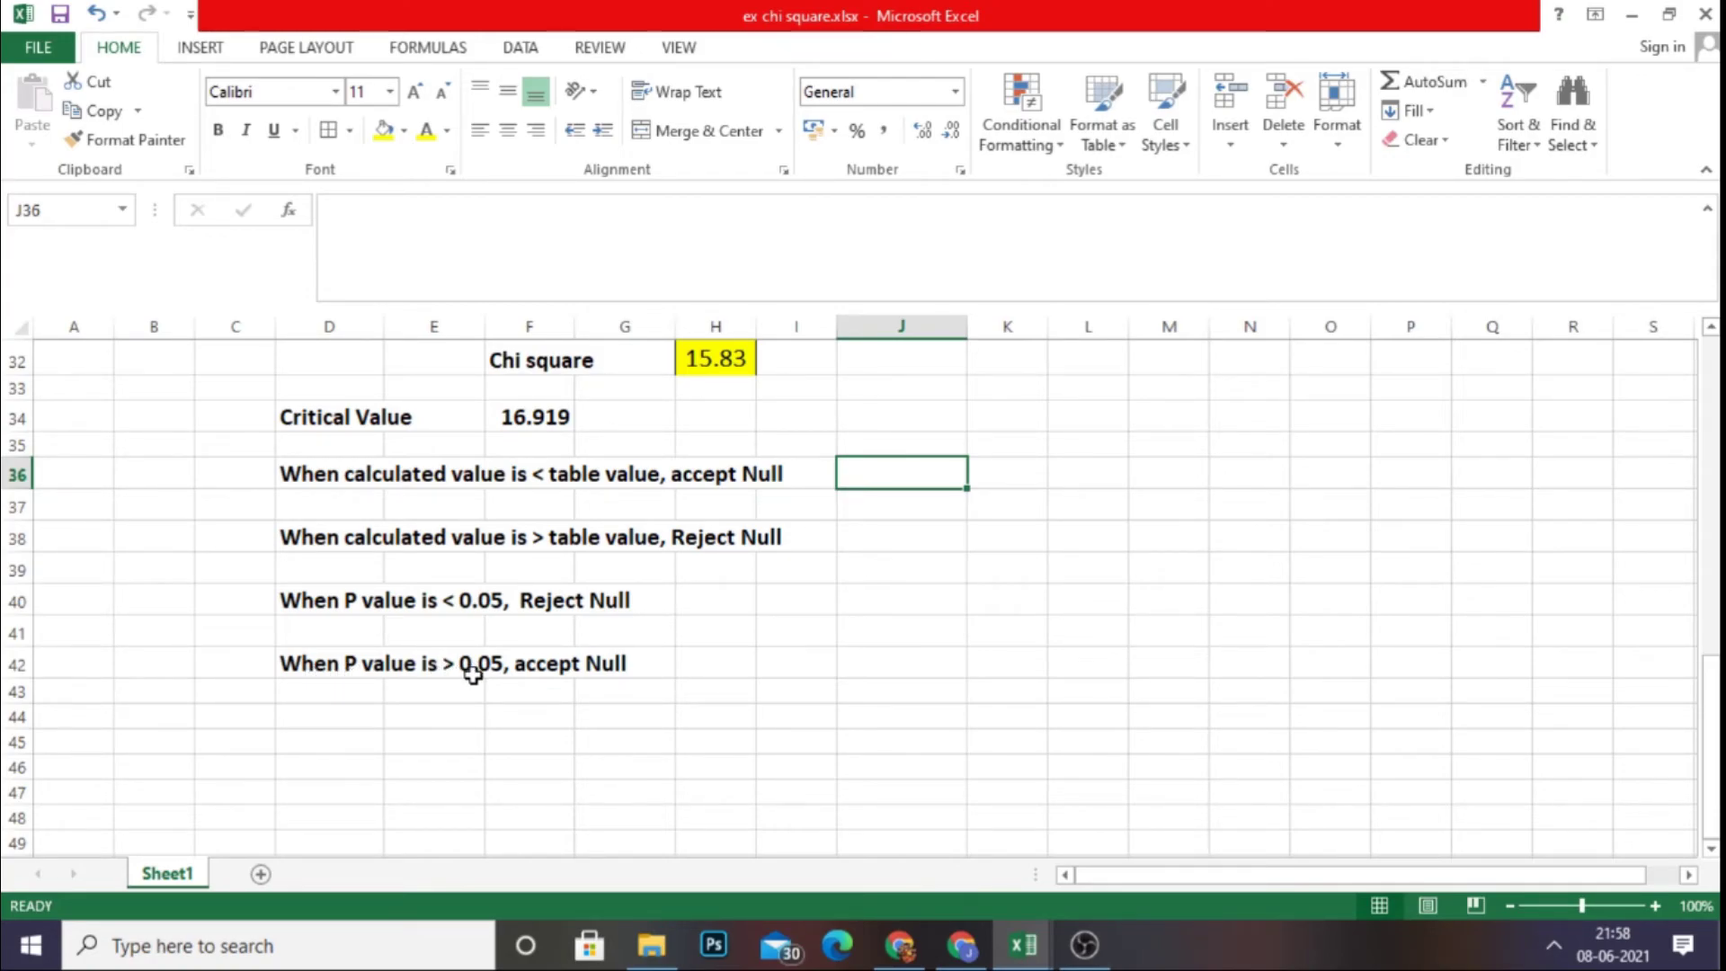
scroll(757, 660, "up", 1)
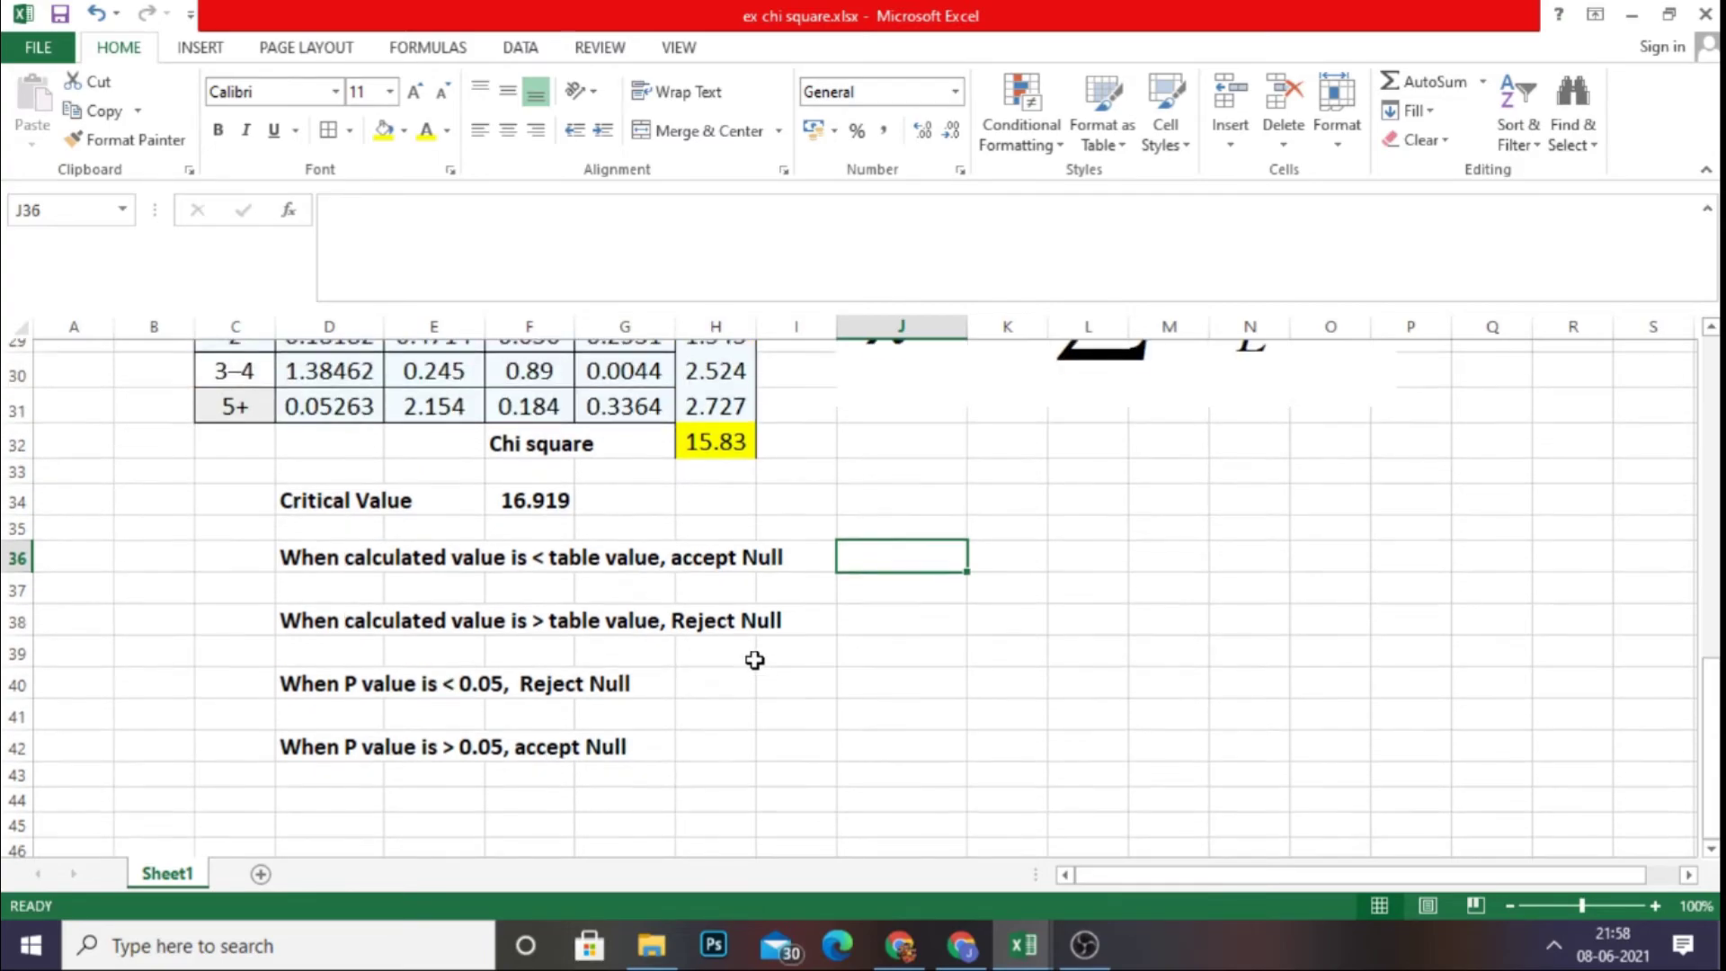
scroll(752, 660, "up", 5)
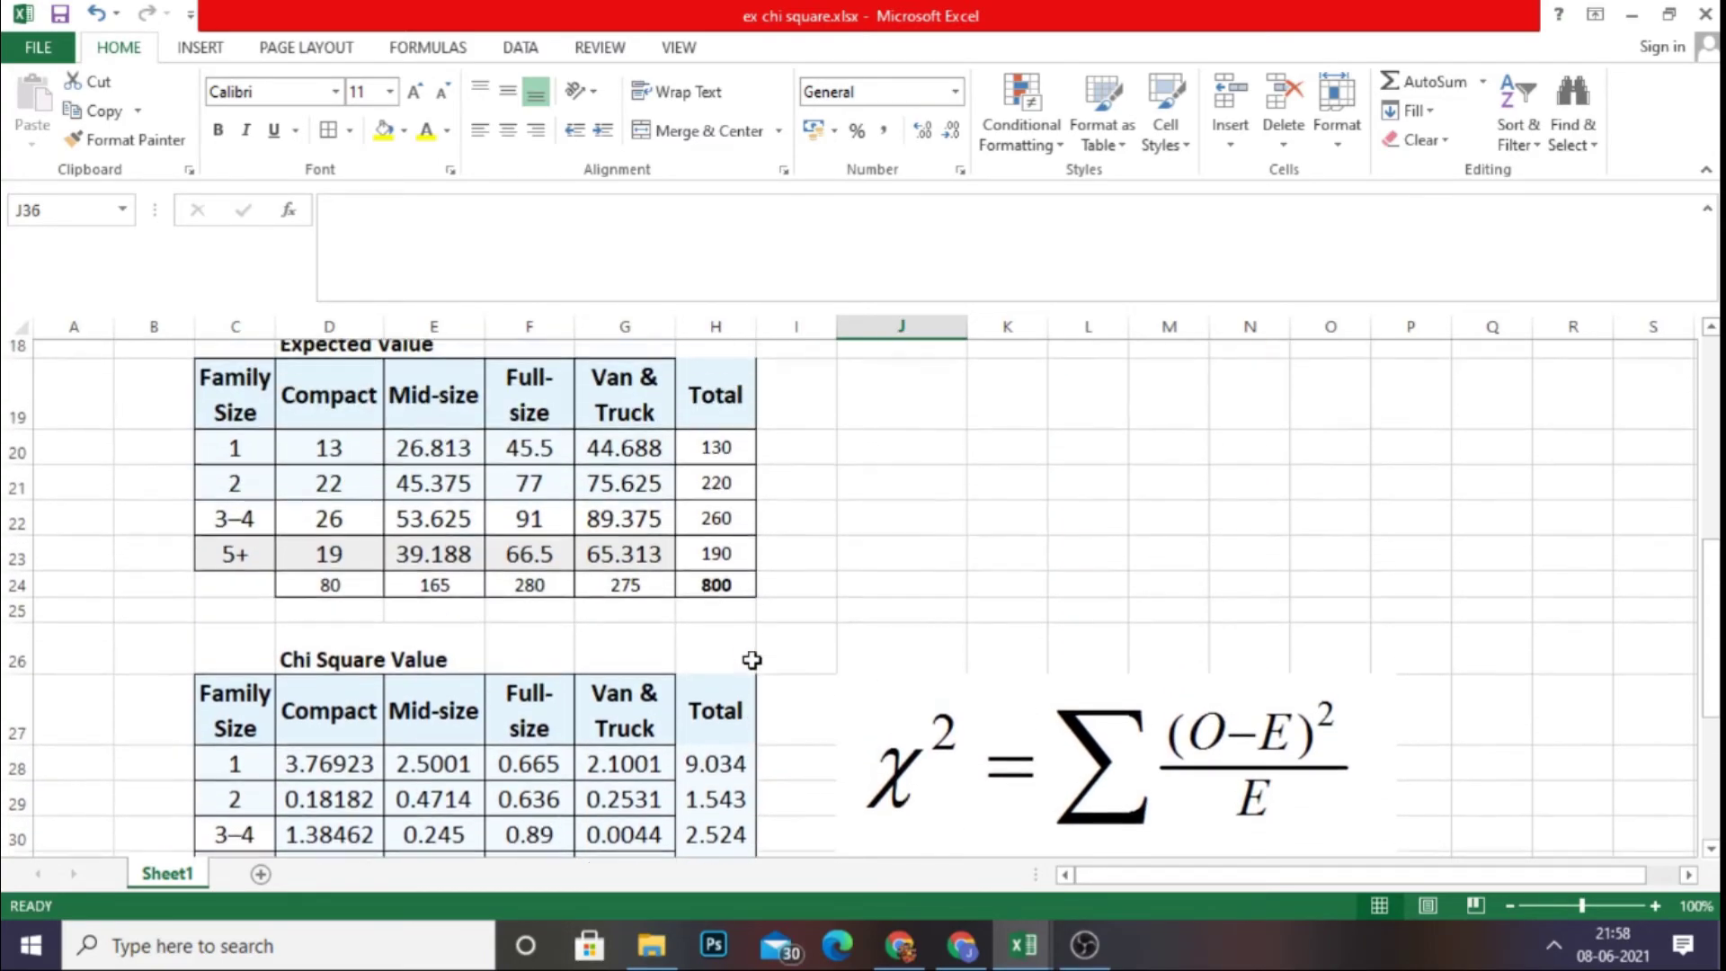
scroll(751, 660, "up", 3)
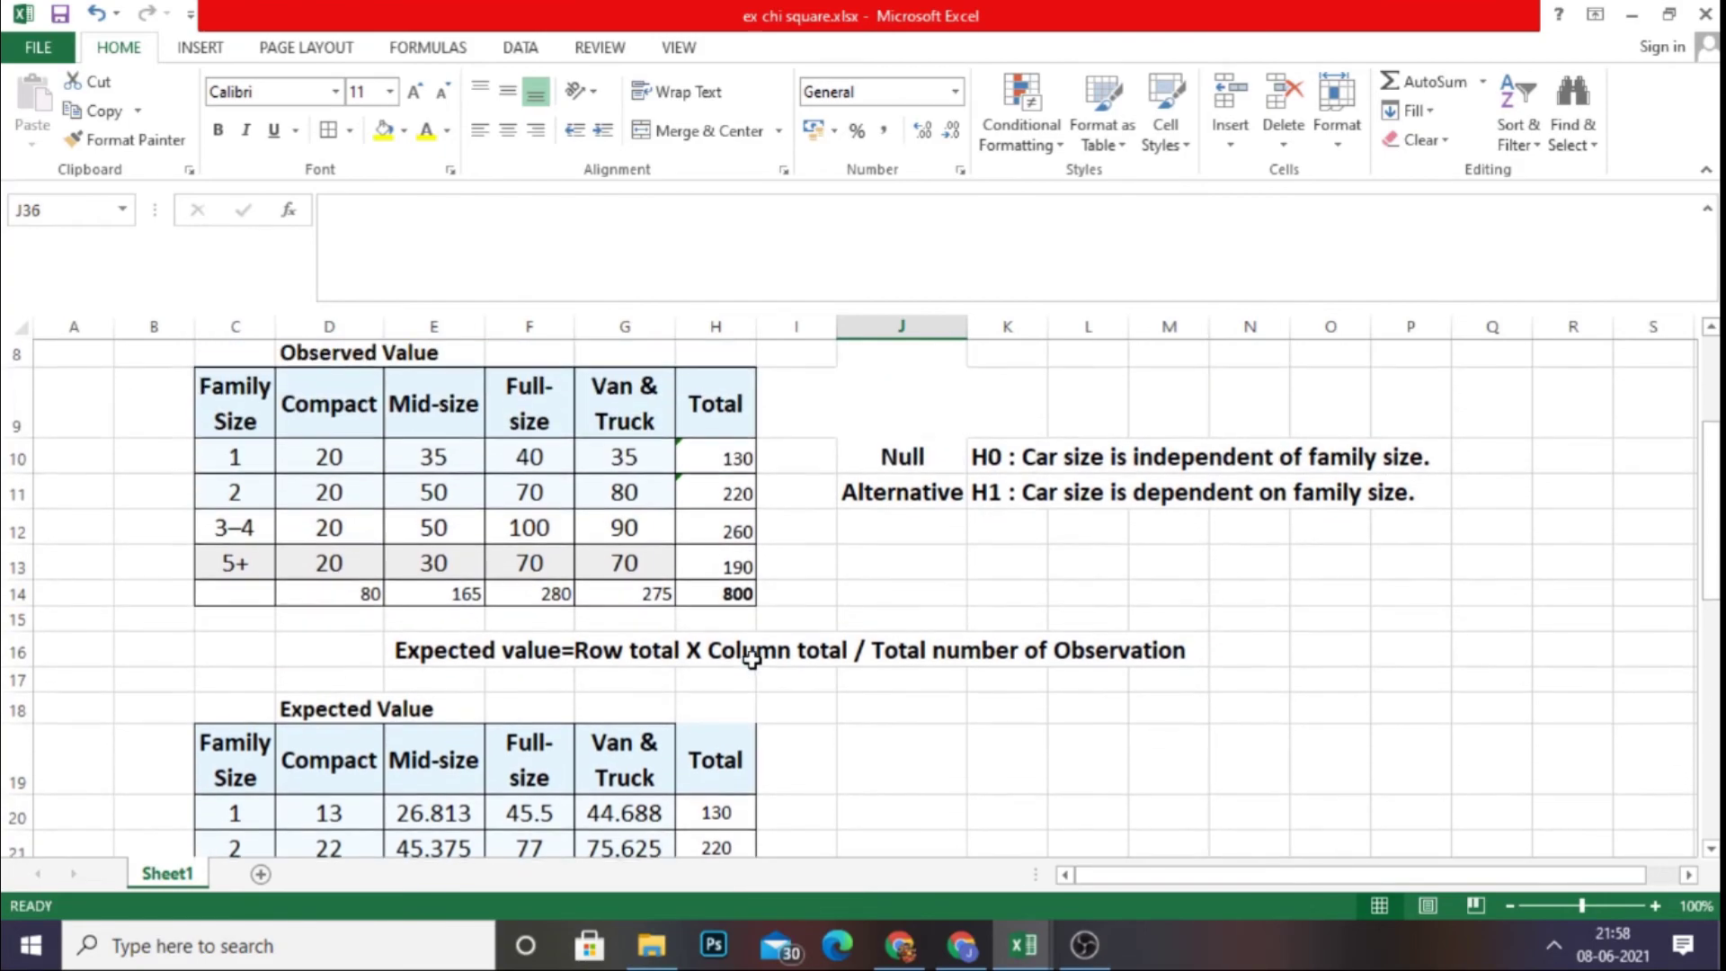
scroll(752, 662, "down", 2)
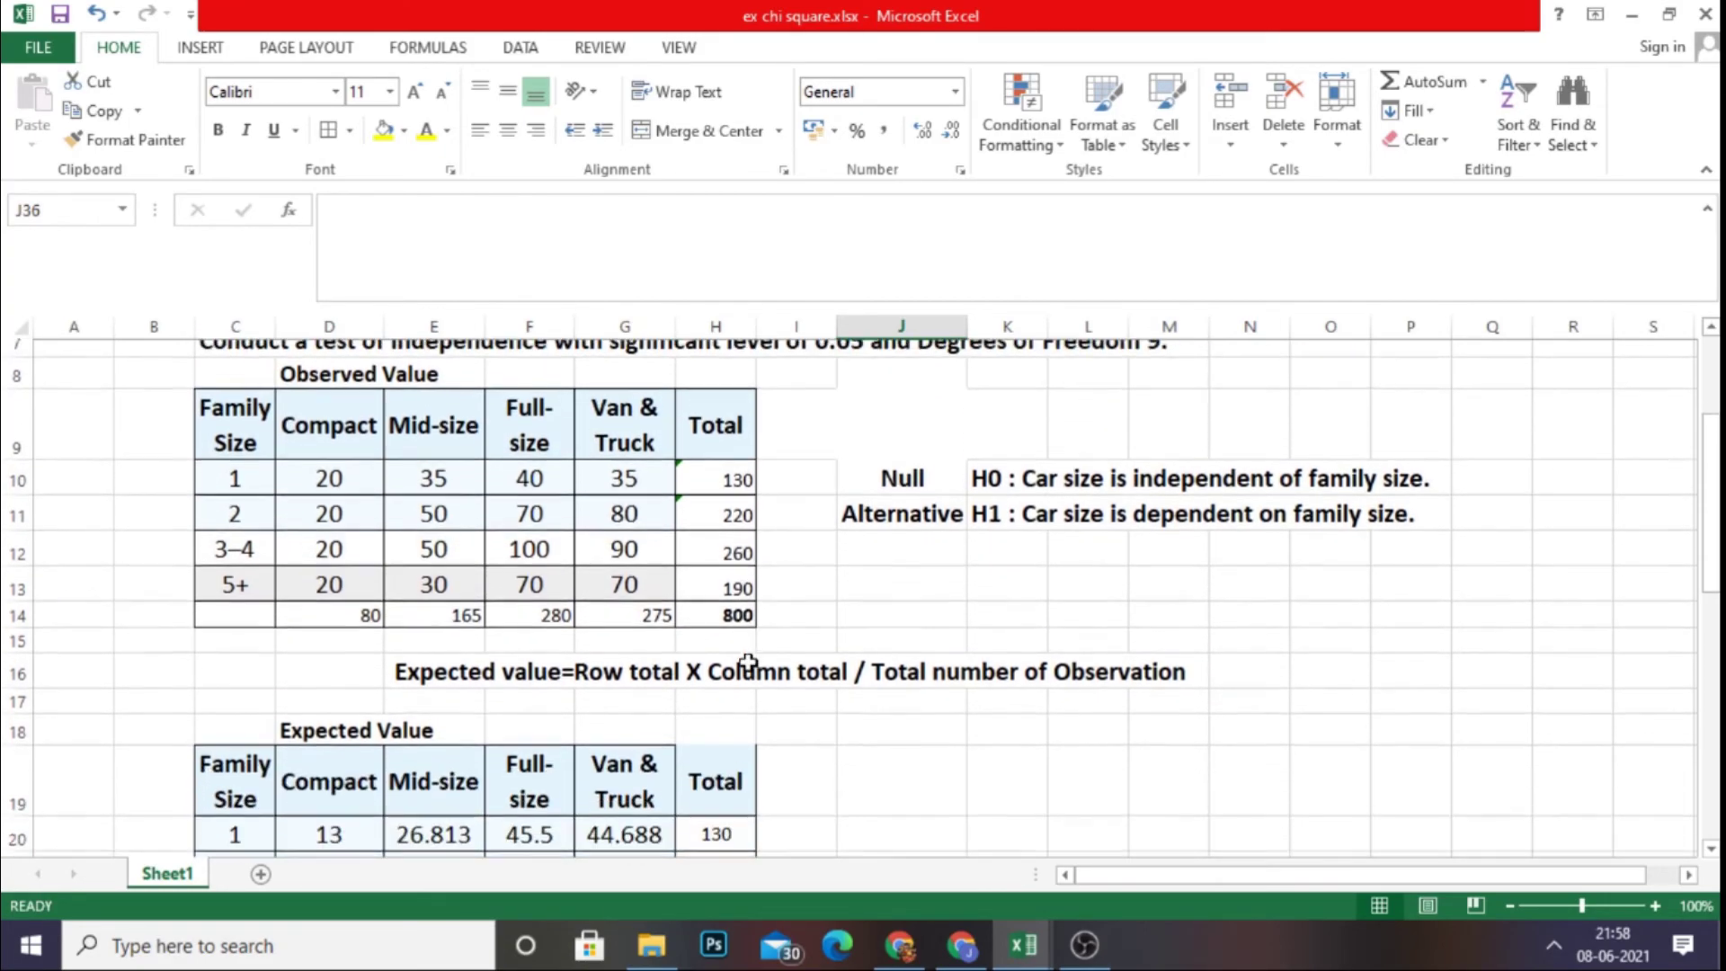
scroll(746, 663, "down", 1)
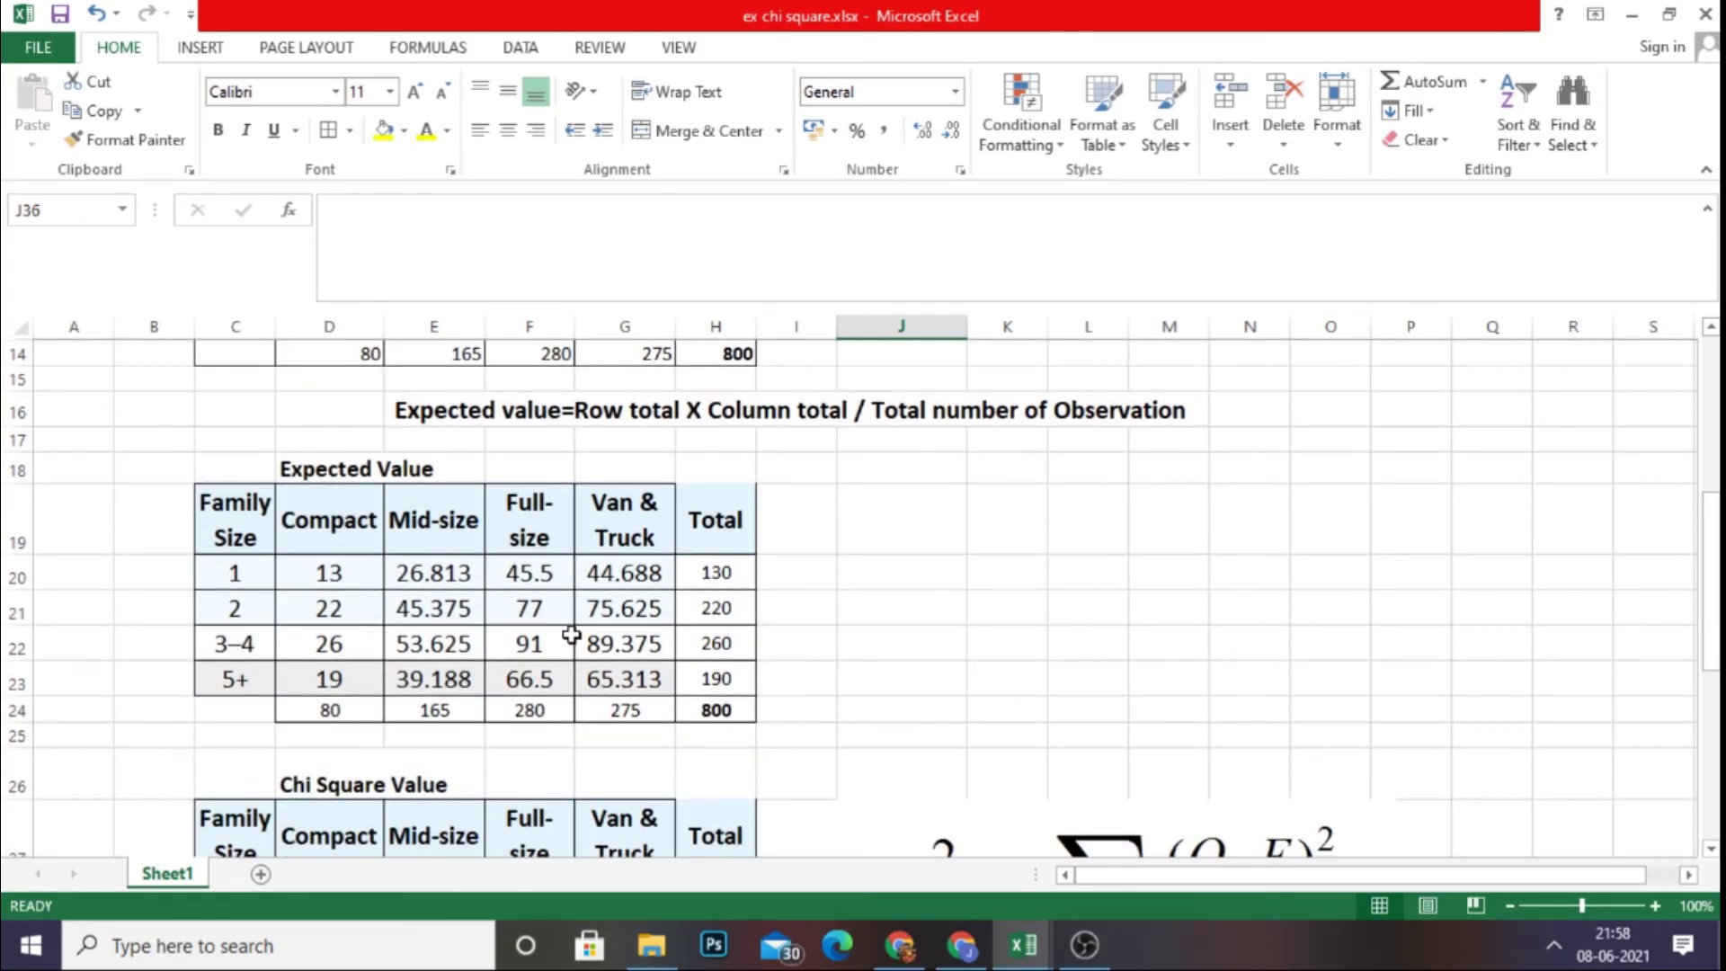
- Add the label "P value" in K20 beside the Expected Value table, formatted as 14-point bold text
left_click(1000, 579)
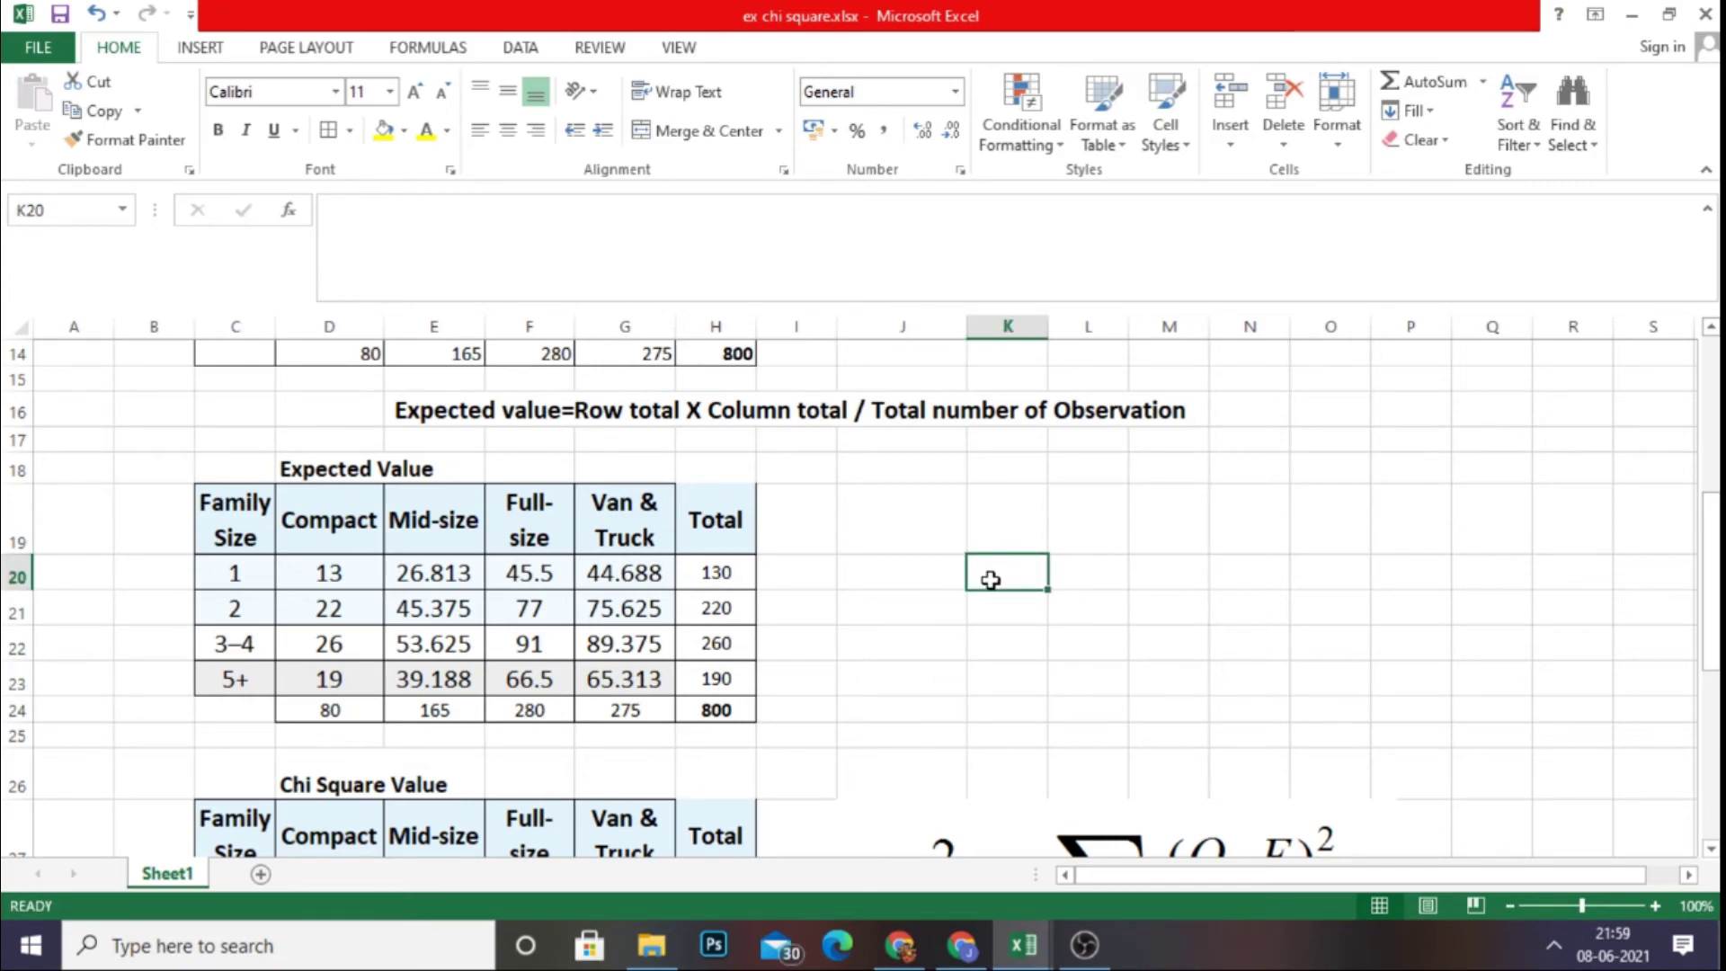
type("p")
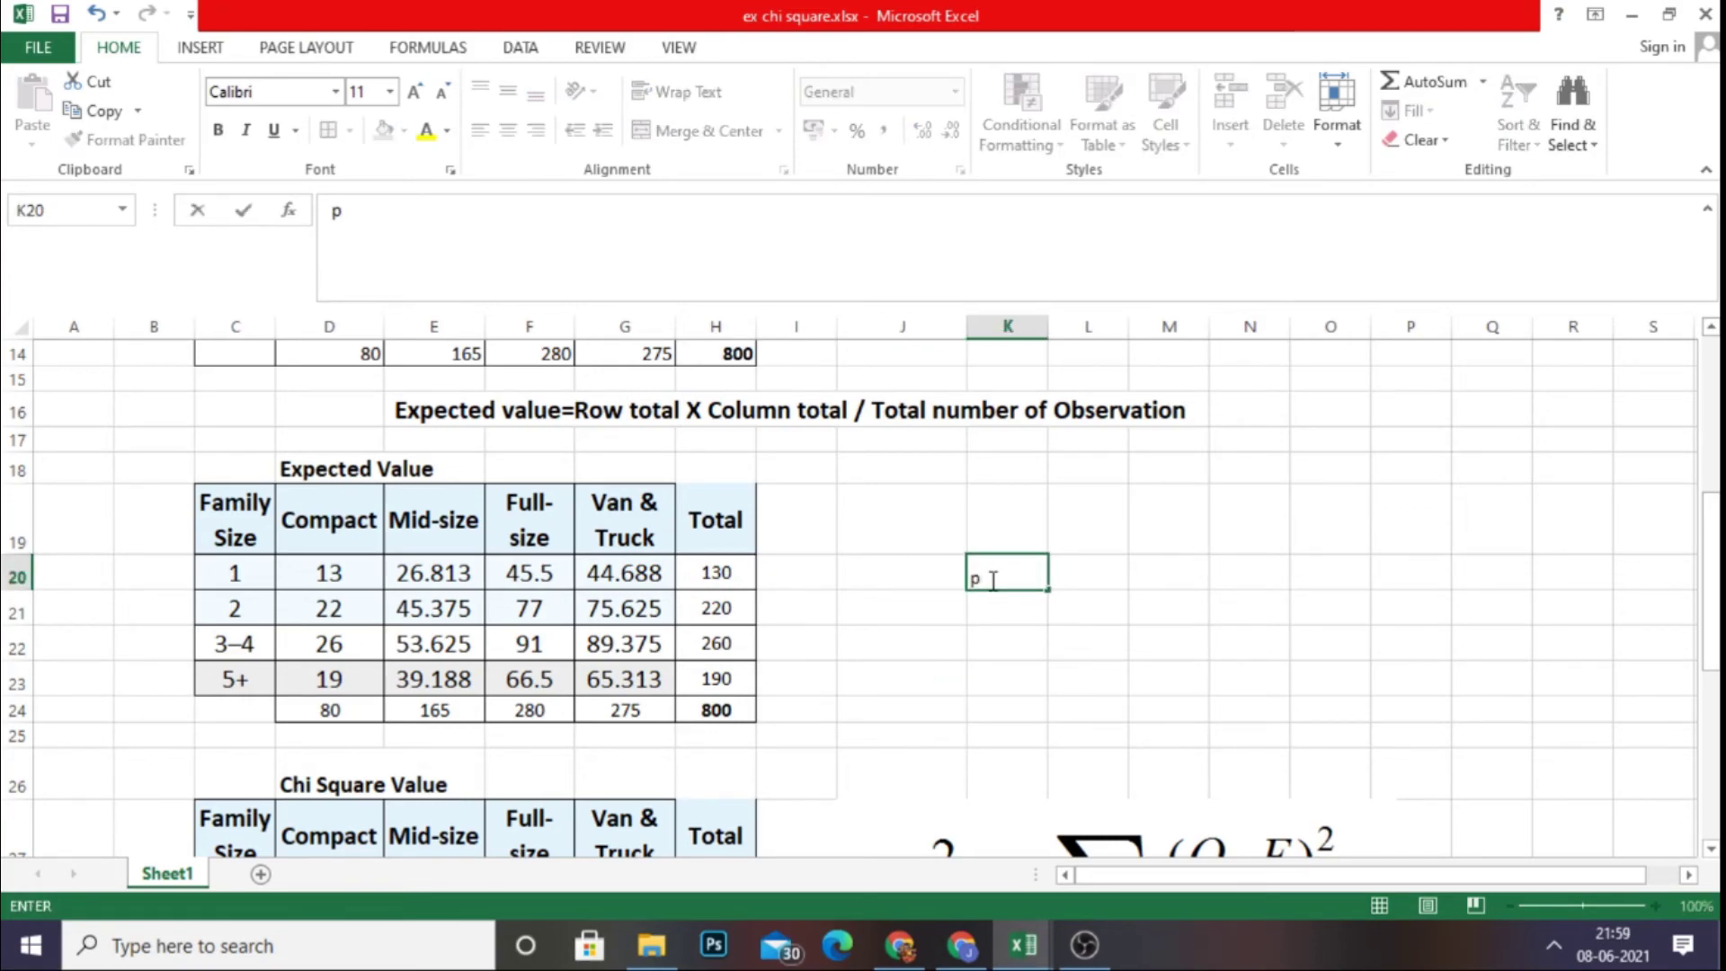
type(" value")
left_click(994, 651)
left_click(1005, 580)
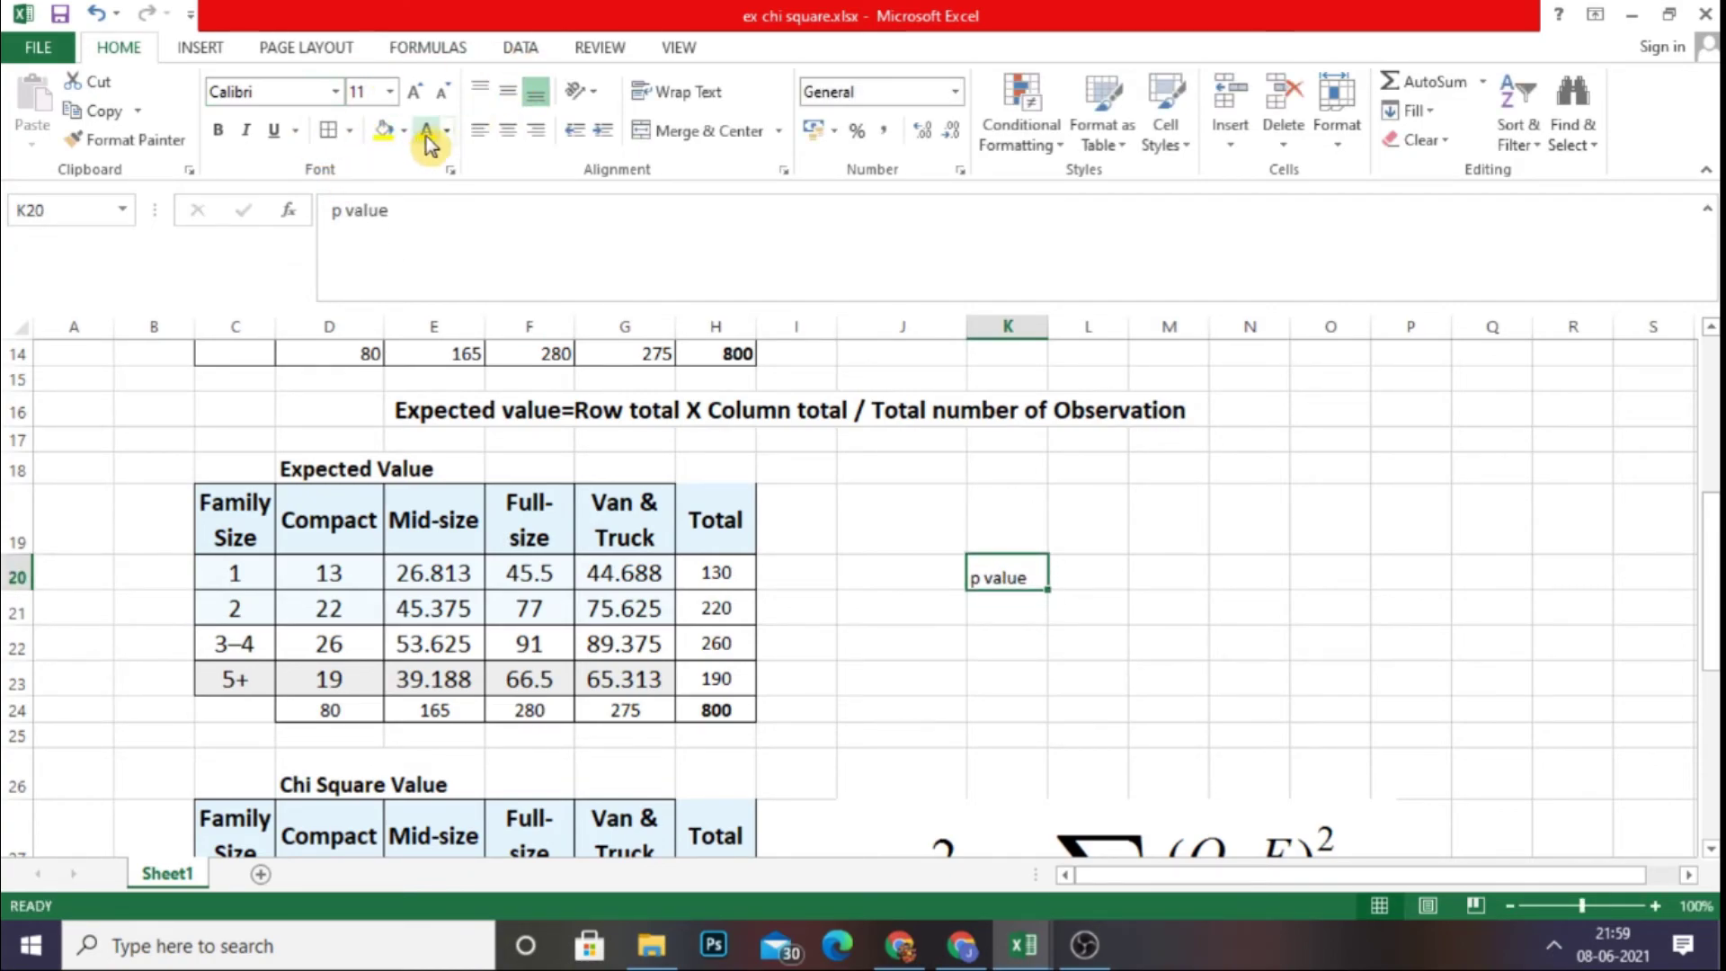
left_click(415, 95)
left_click(415, 94)
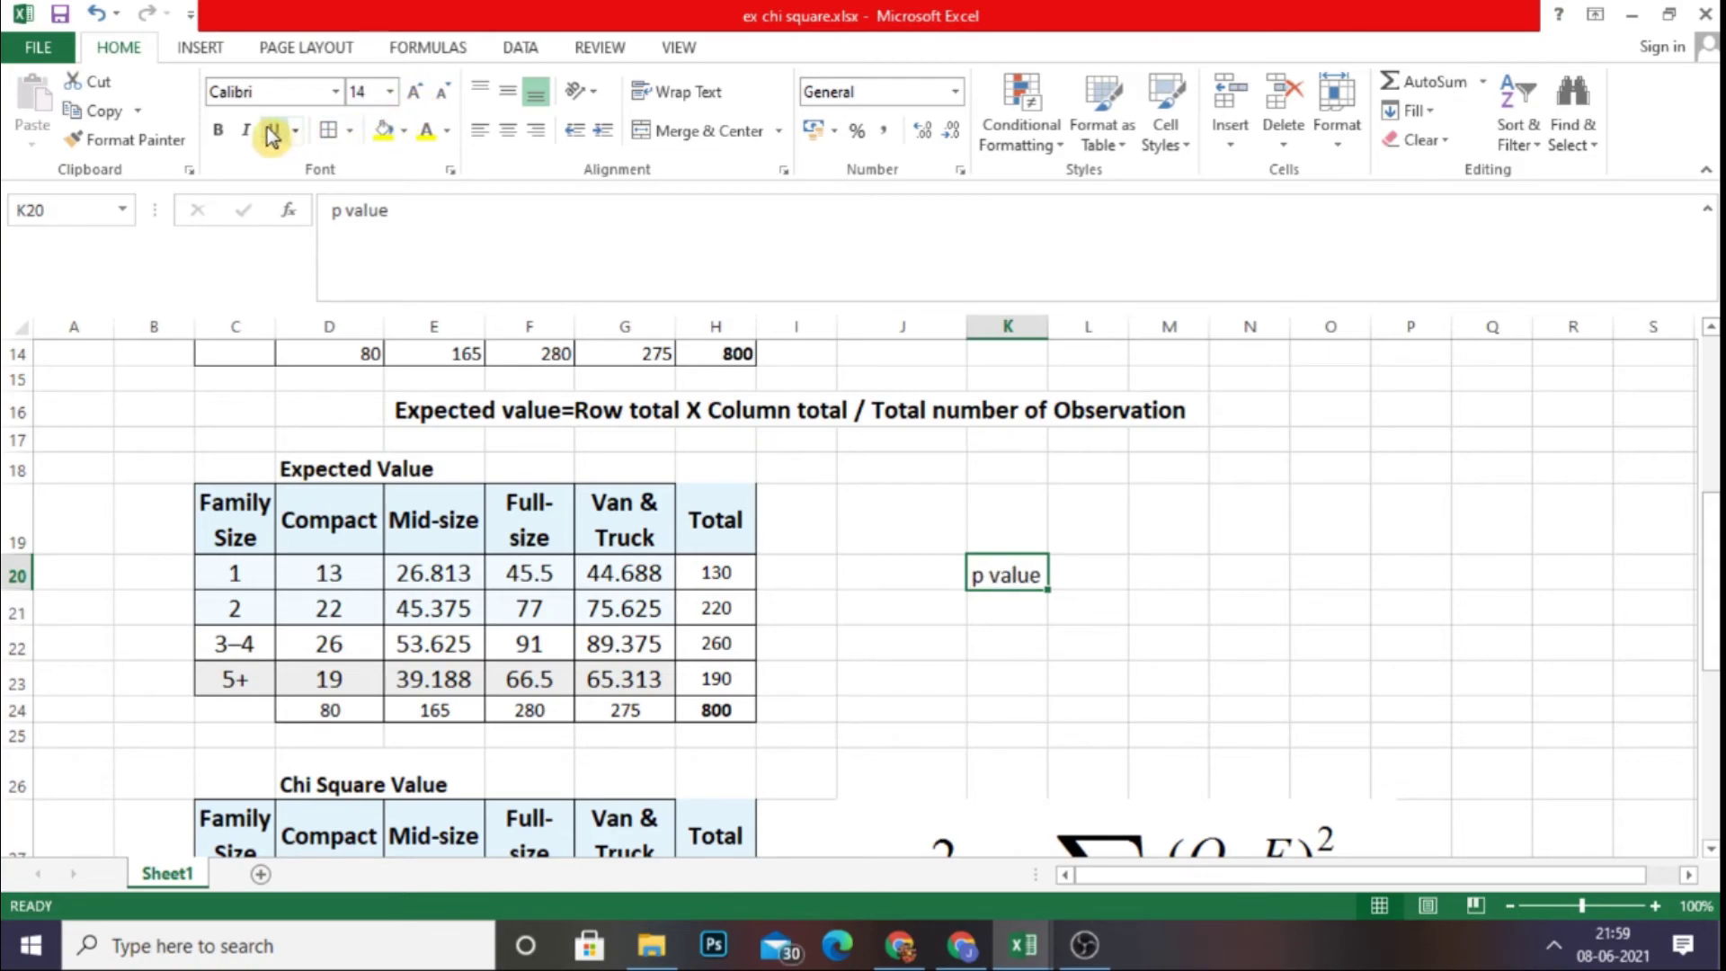
left_click(218, 130)
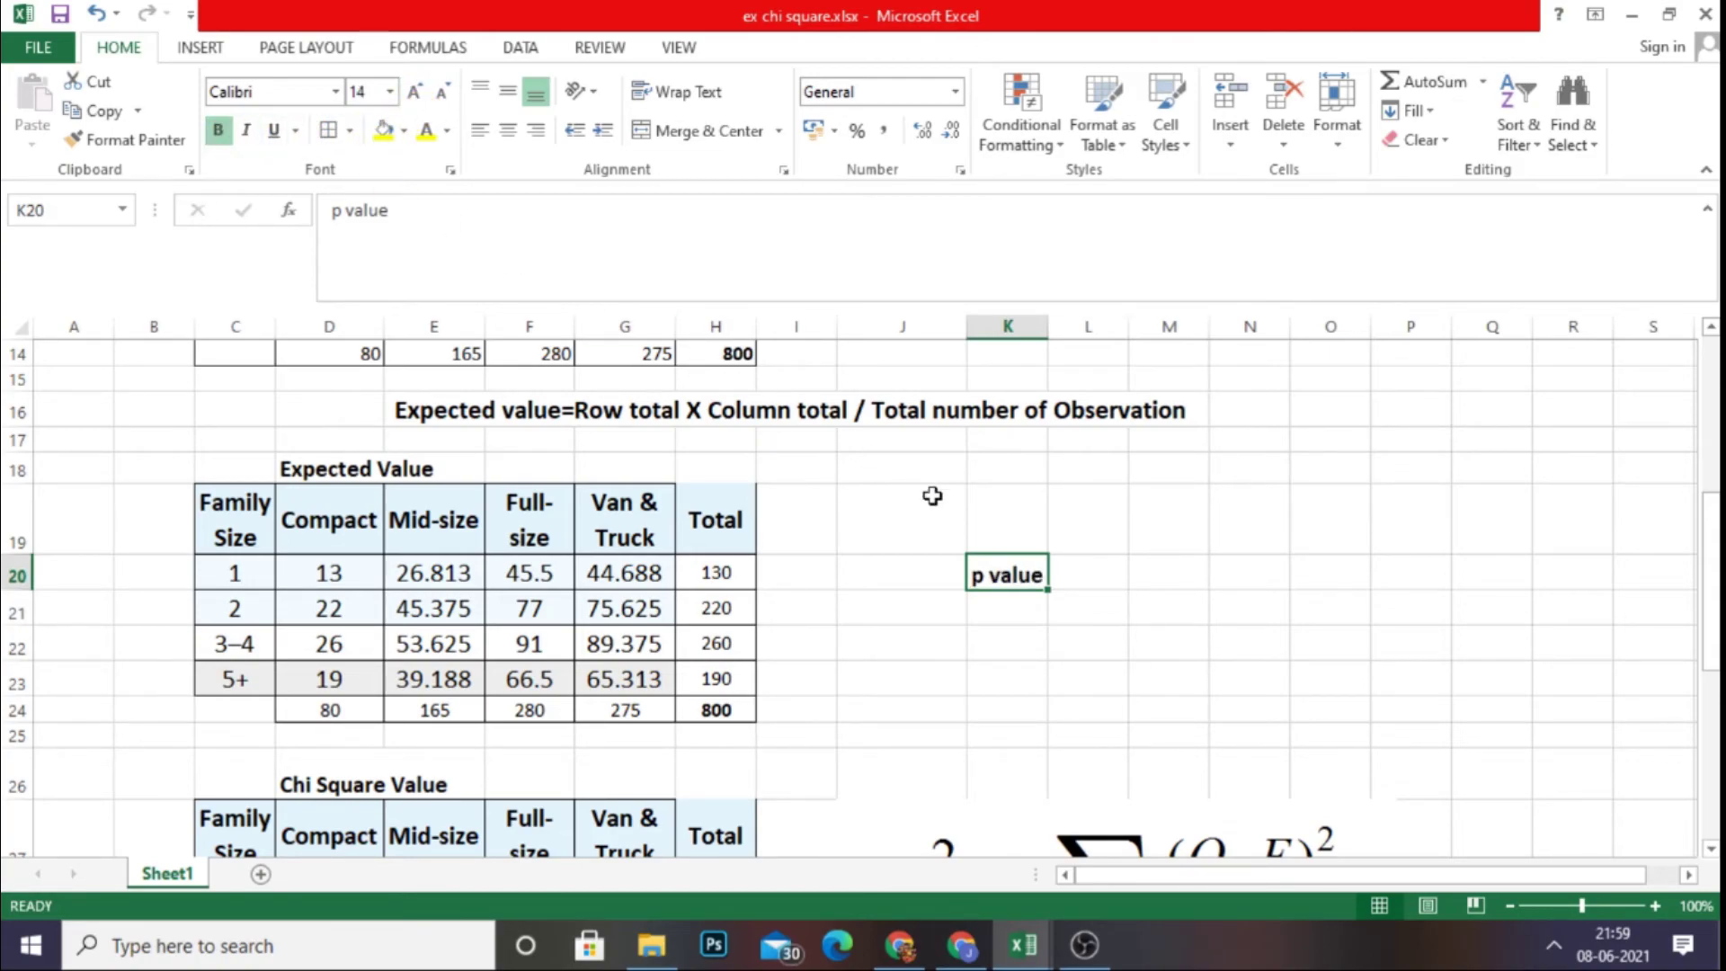
double_click(980, 578)
key("BackSpace")
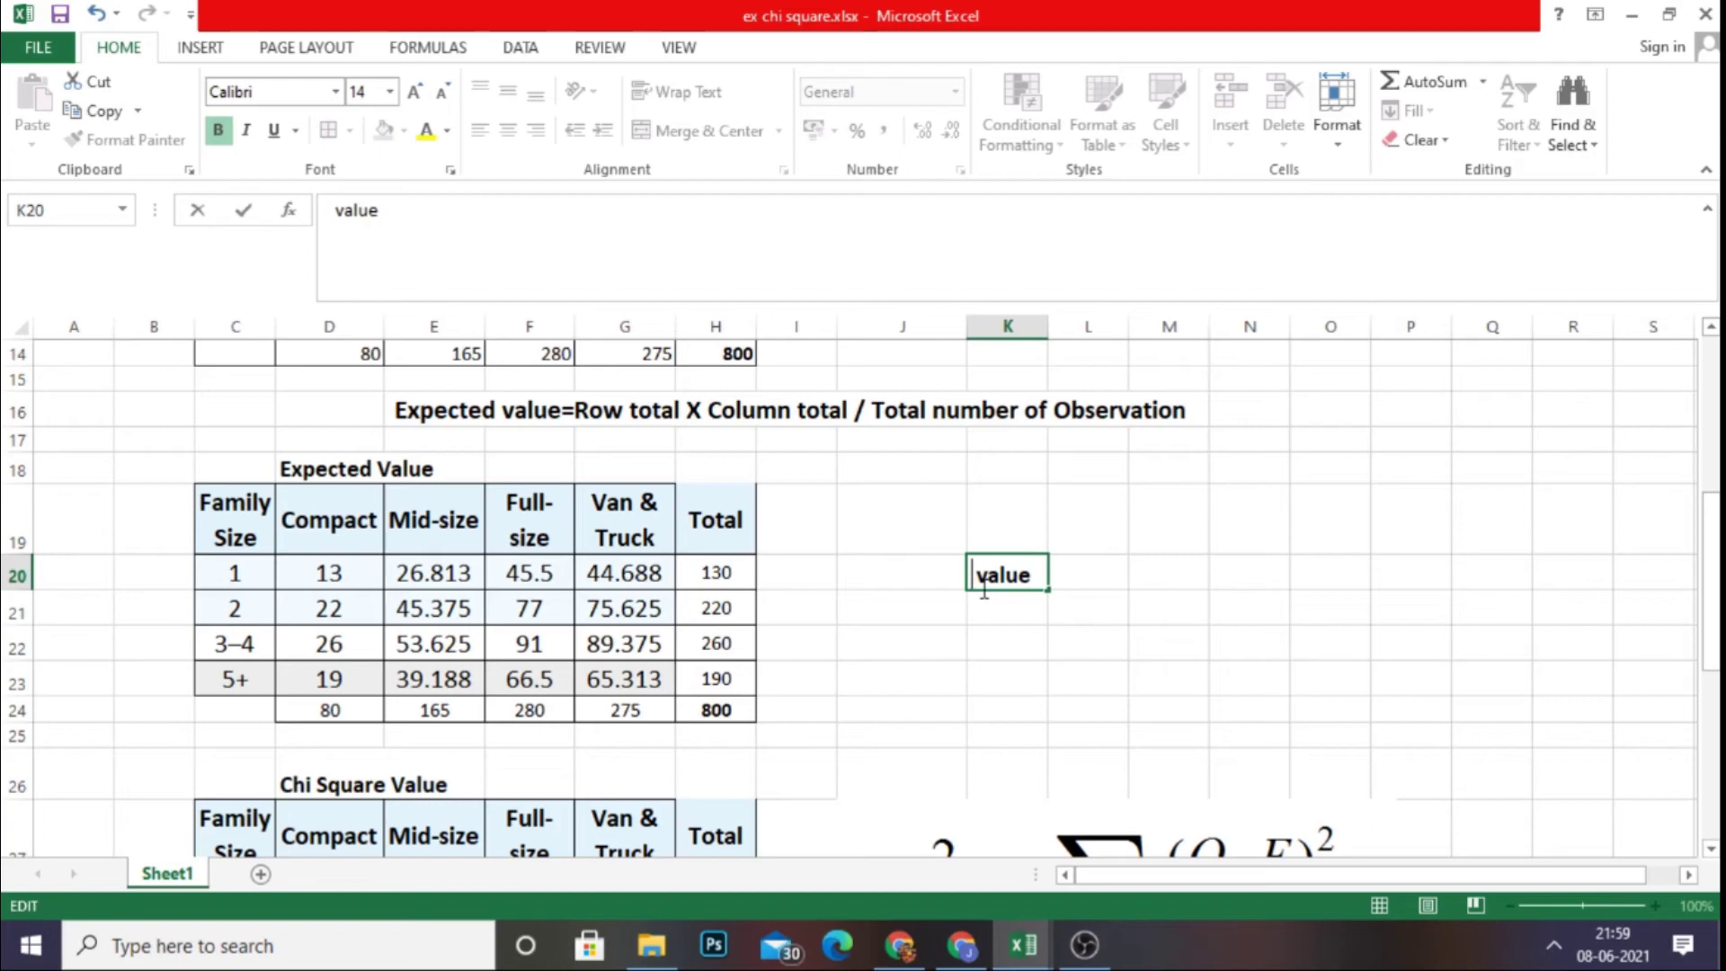
type("P")
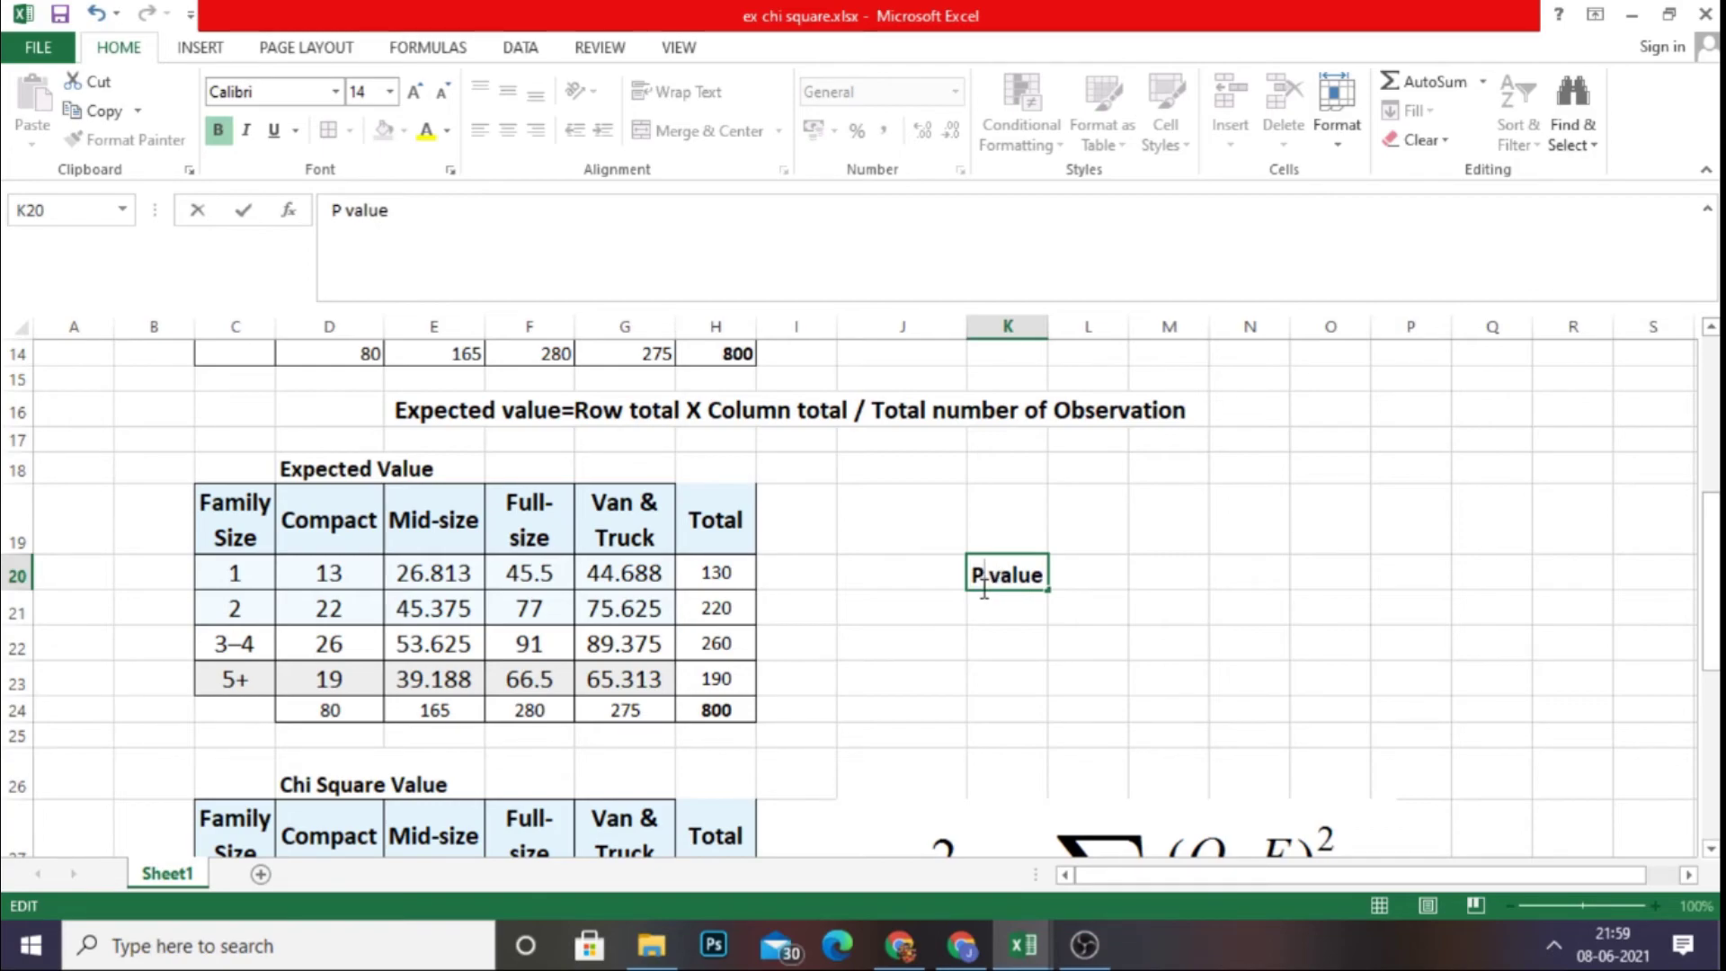
- Calculate the P value in L20 with =CHISQ.TEST(D10:G13,D20:G23), using the observed and expected value ranges
left_click(1092, 571)
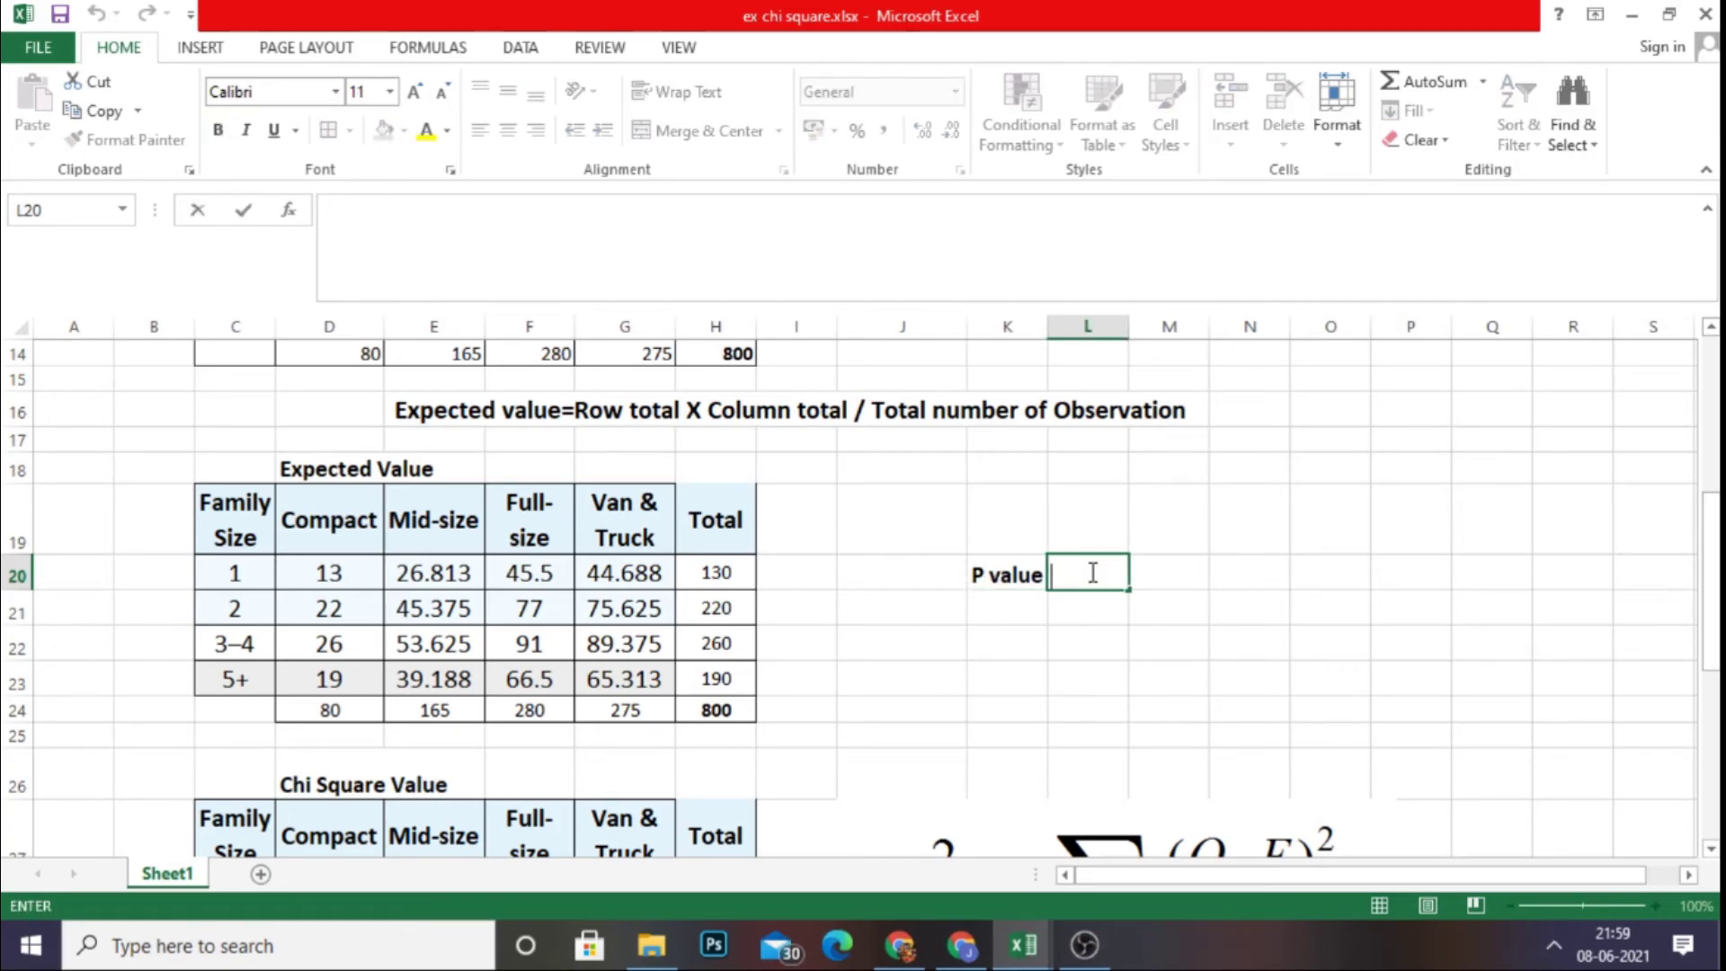
type("=")
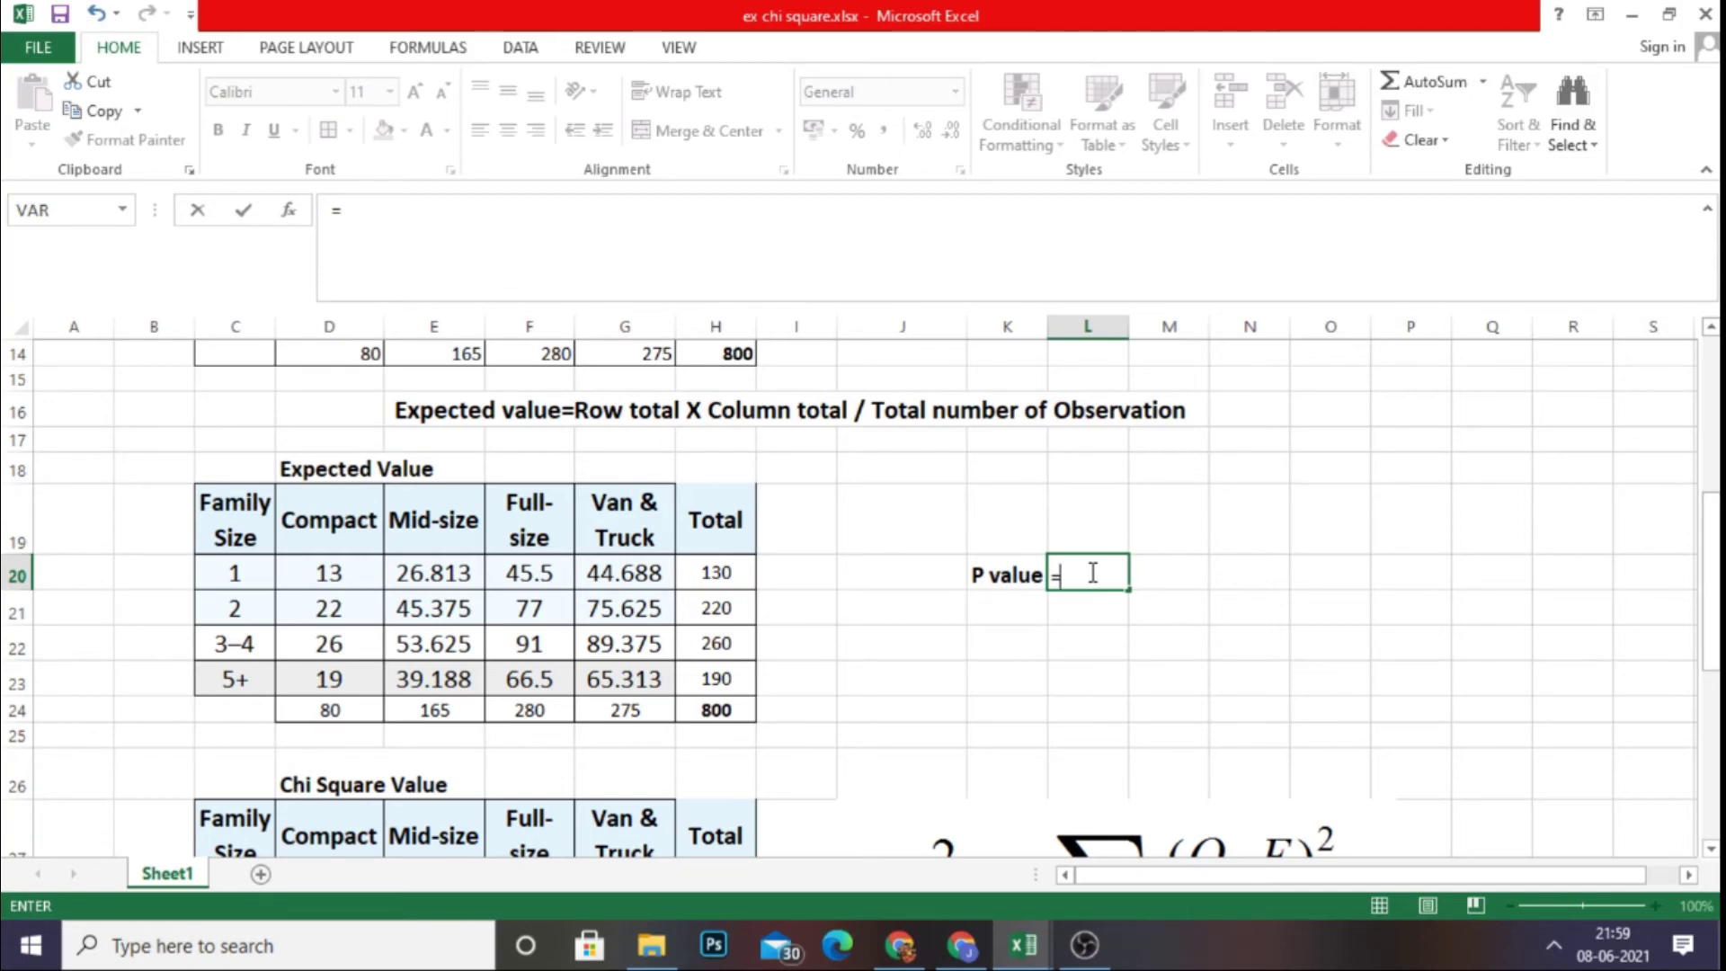
type("CHI")
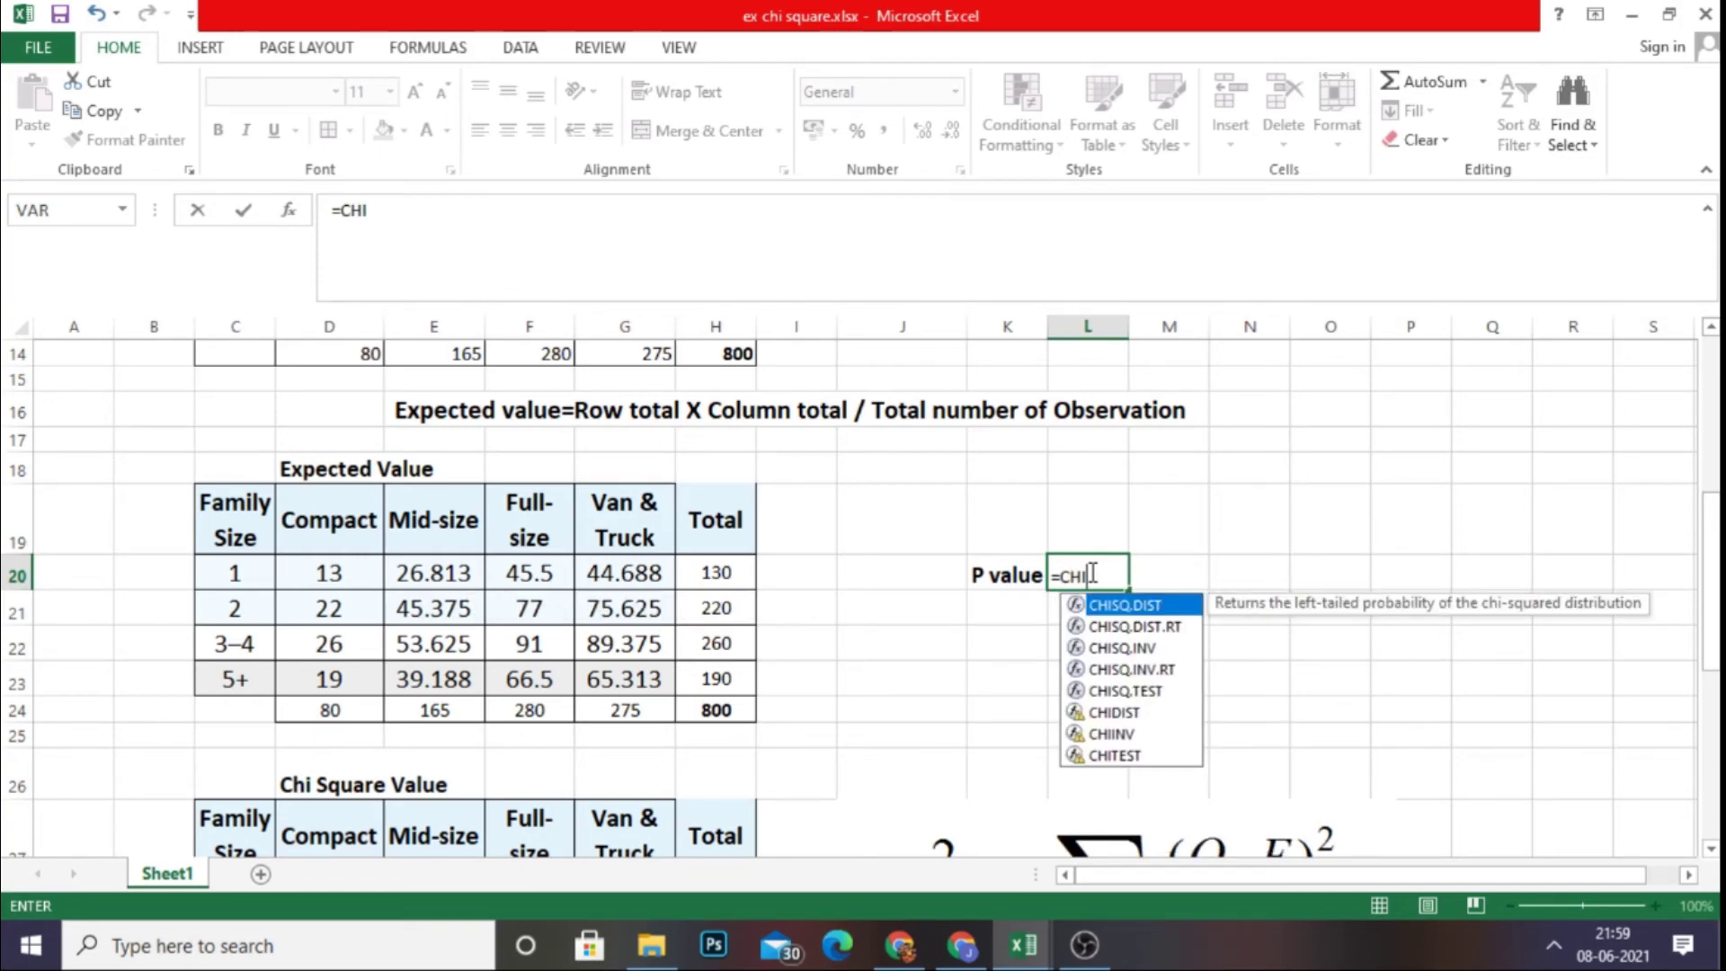
double_click(1171, 694)
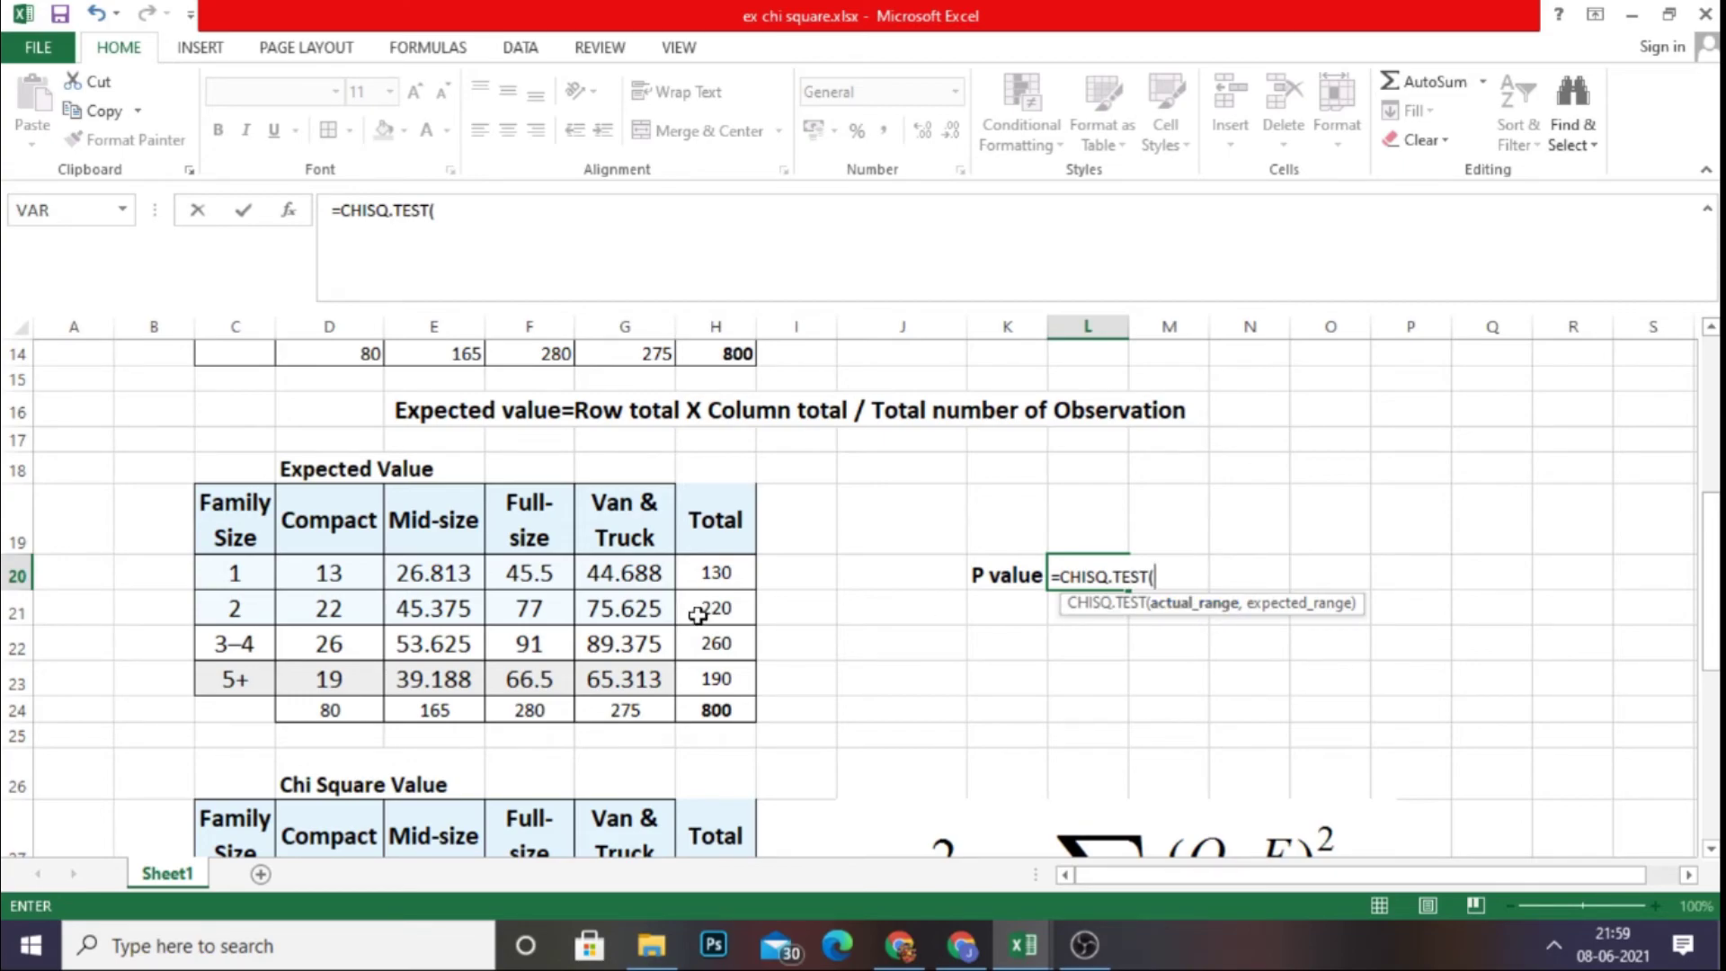
scroll(700, 607, "up", 2)
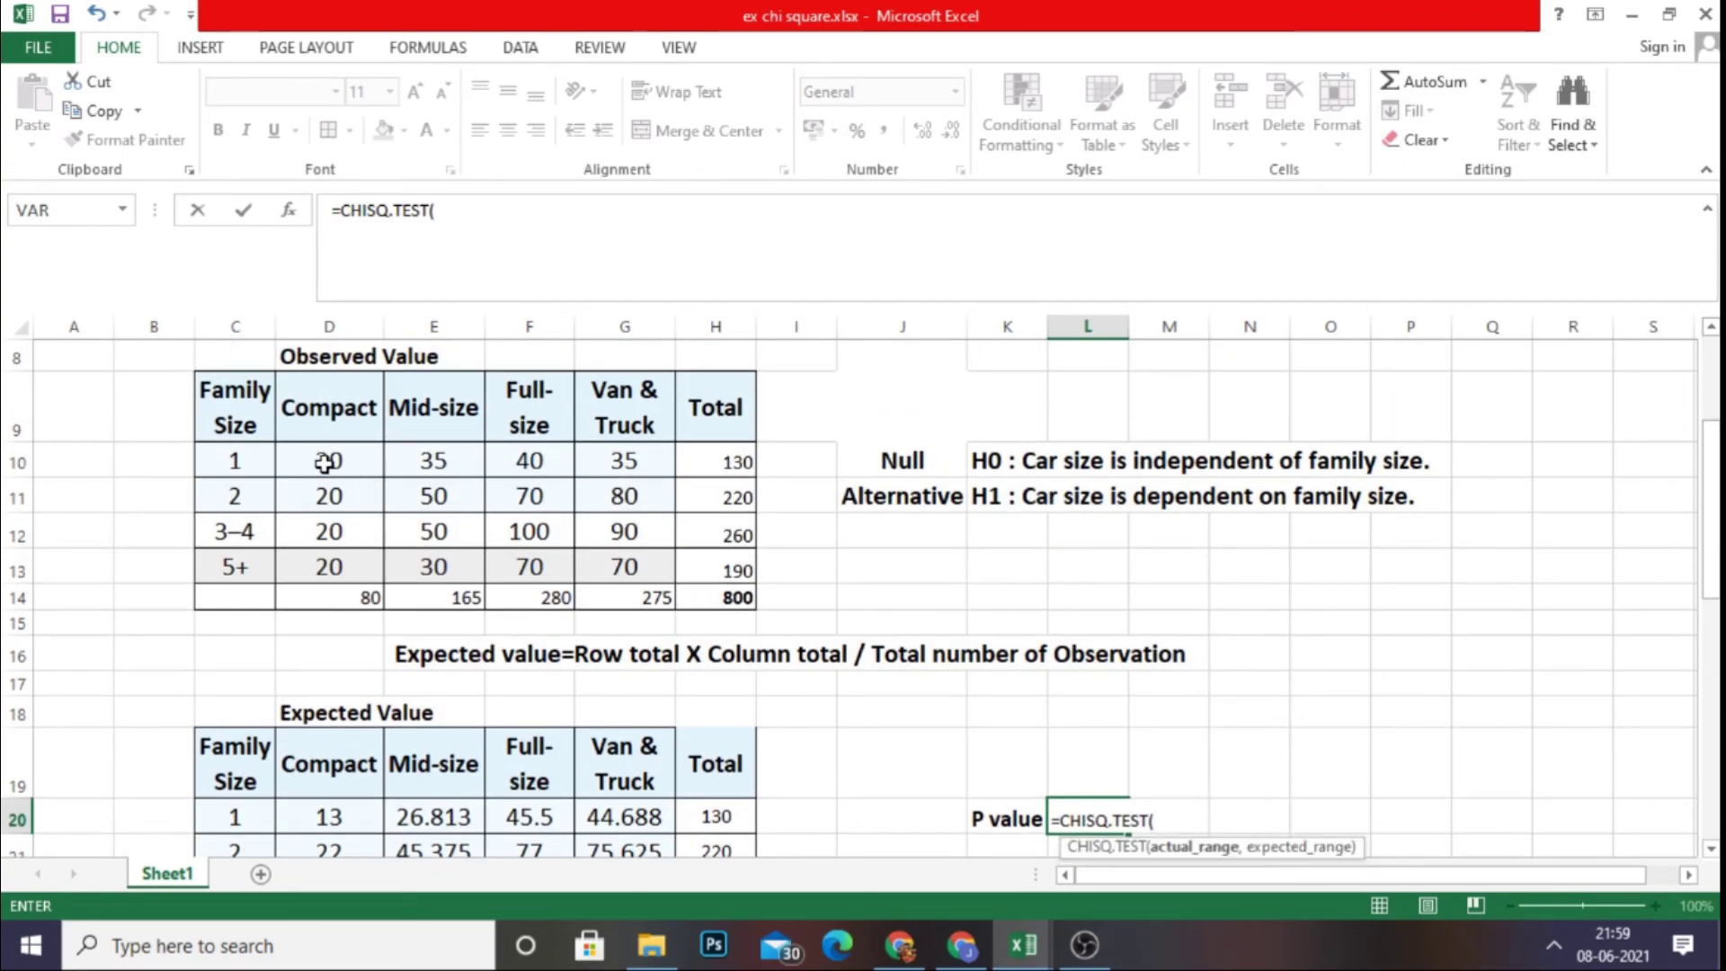
left_click_drag(327, 458, 598, 551)
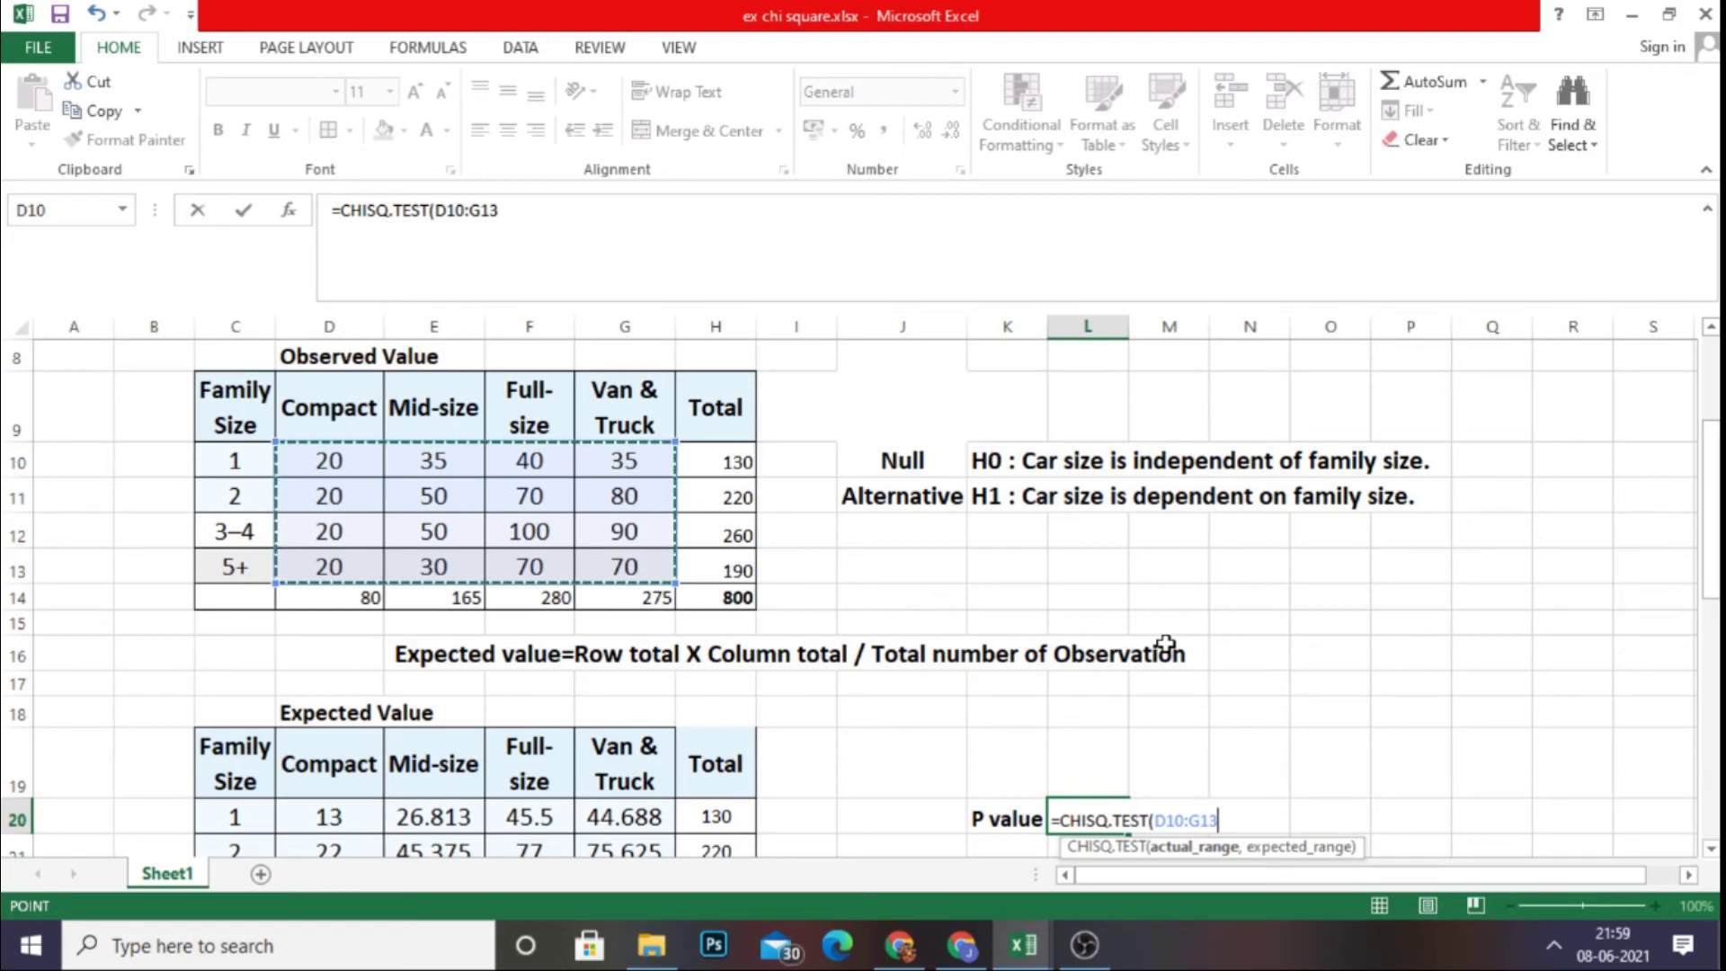
type(",")
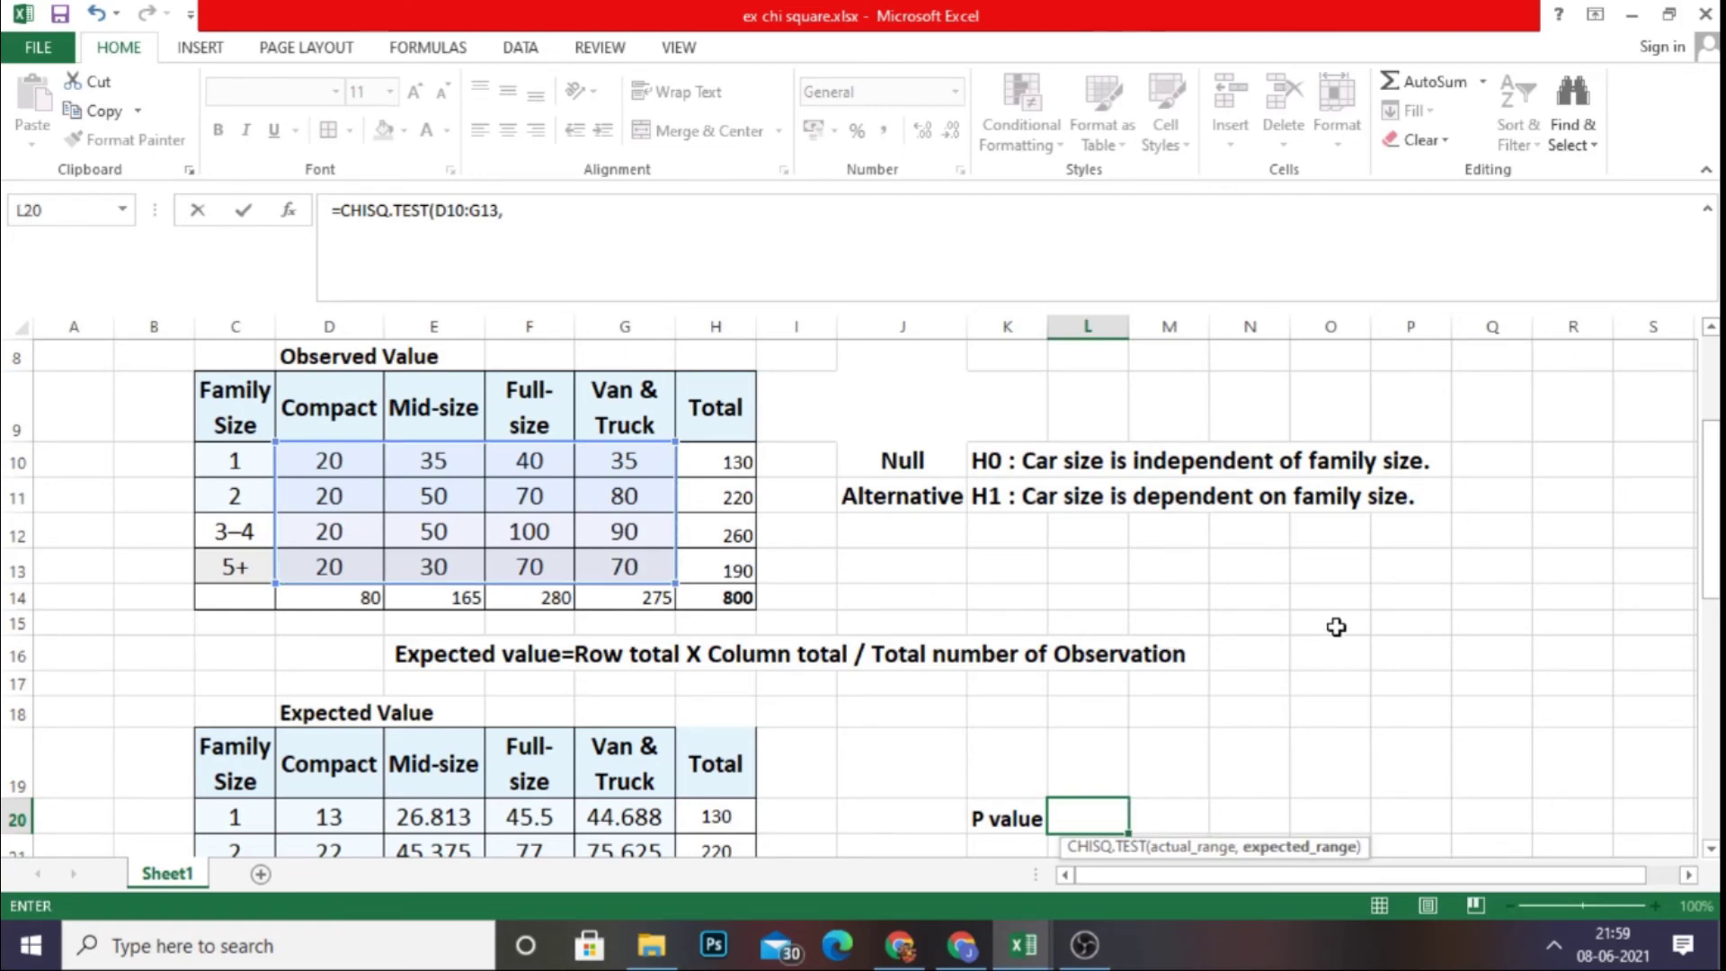
scroll(1333, 625, "down", 1)
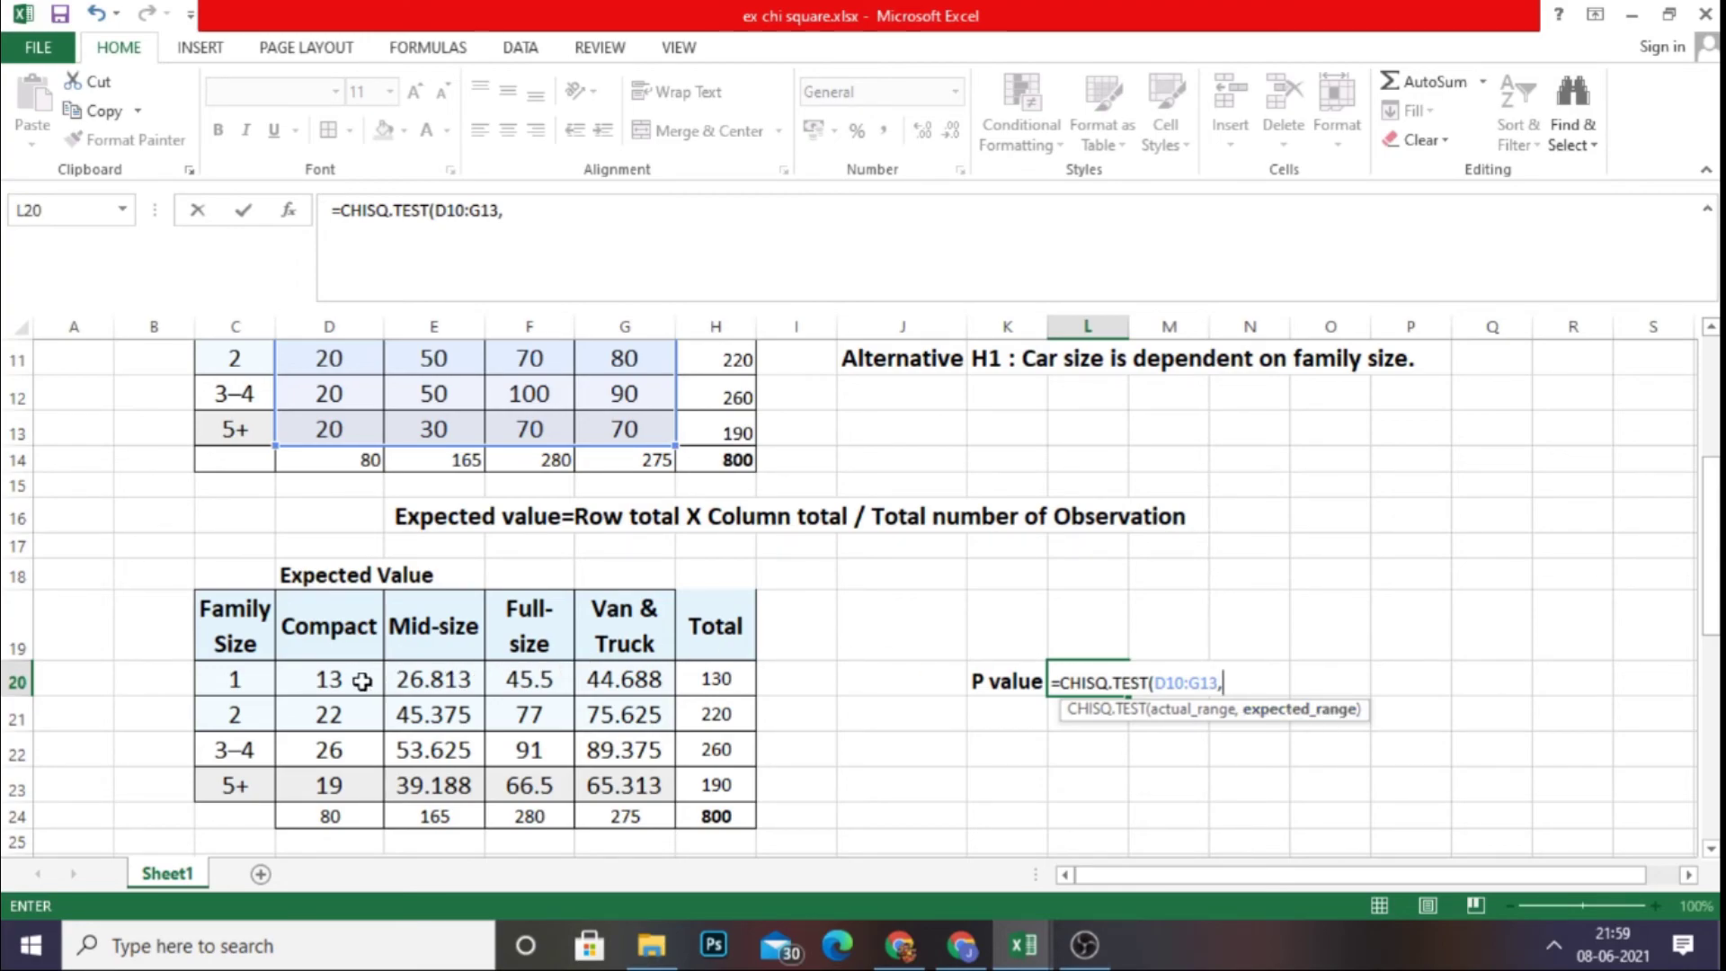
left_click_drag(321, 685, 629, 786)
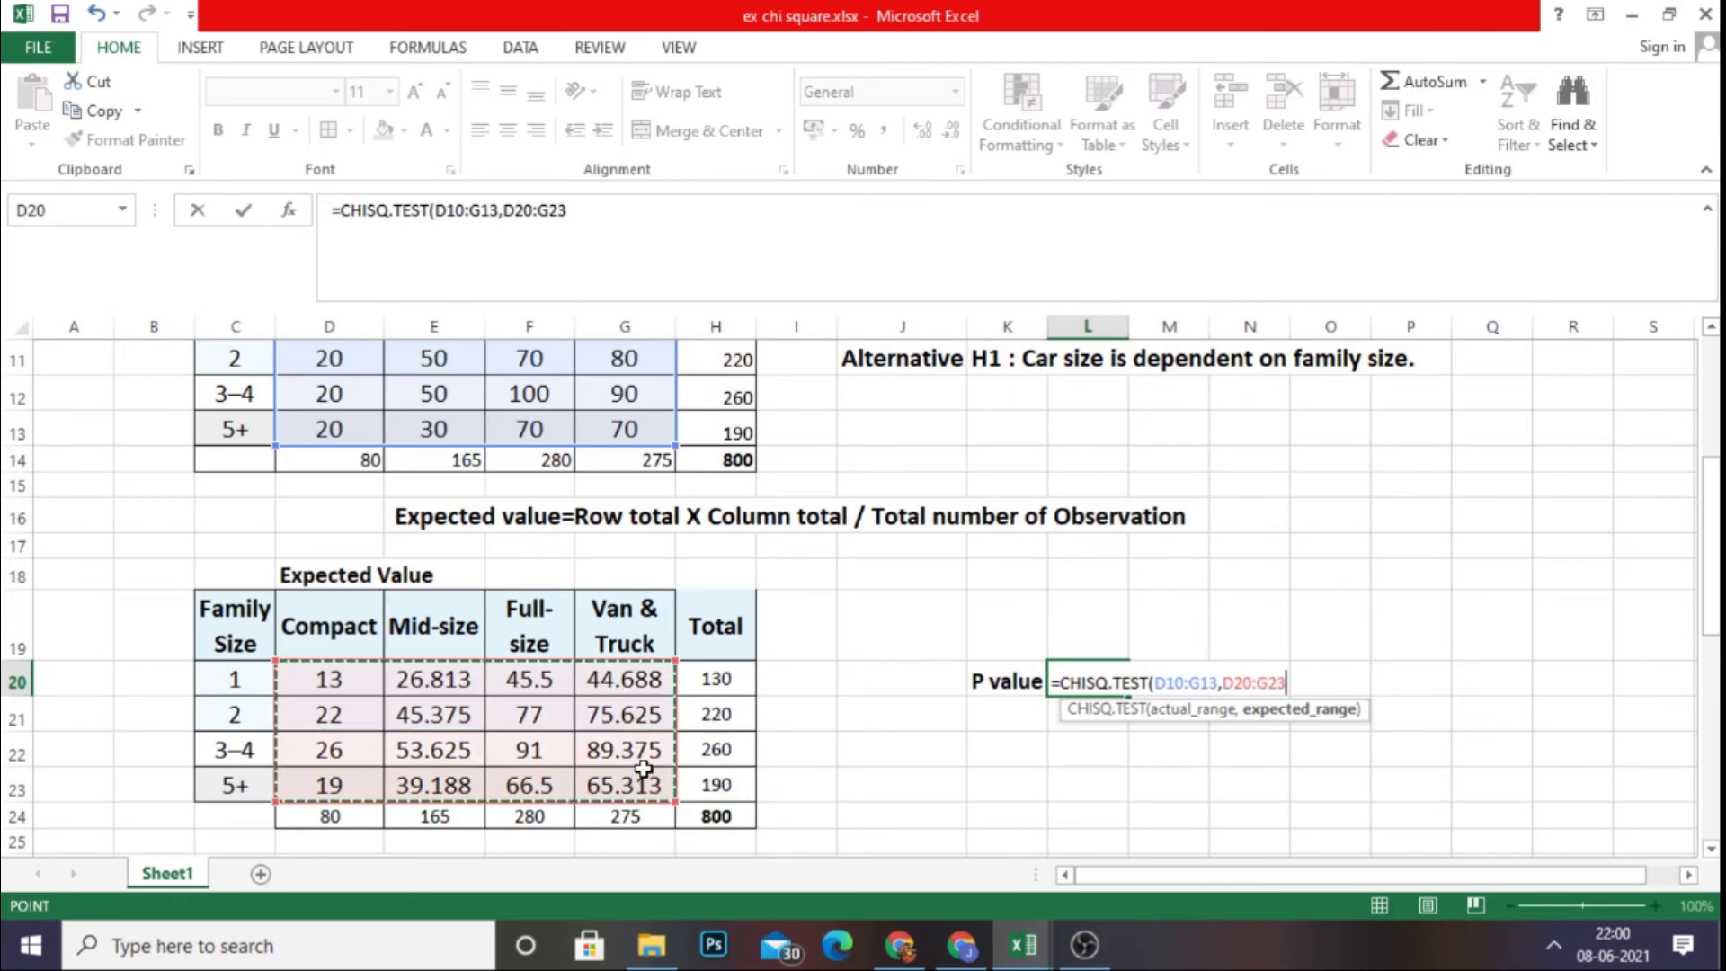
type(")")
key("Return")
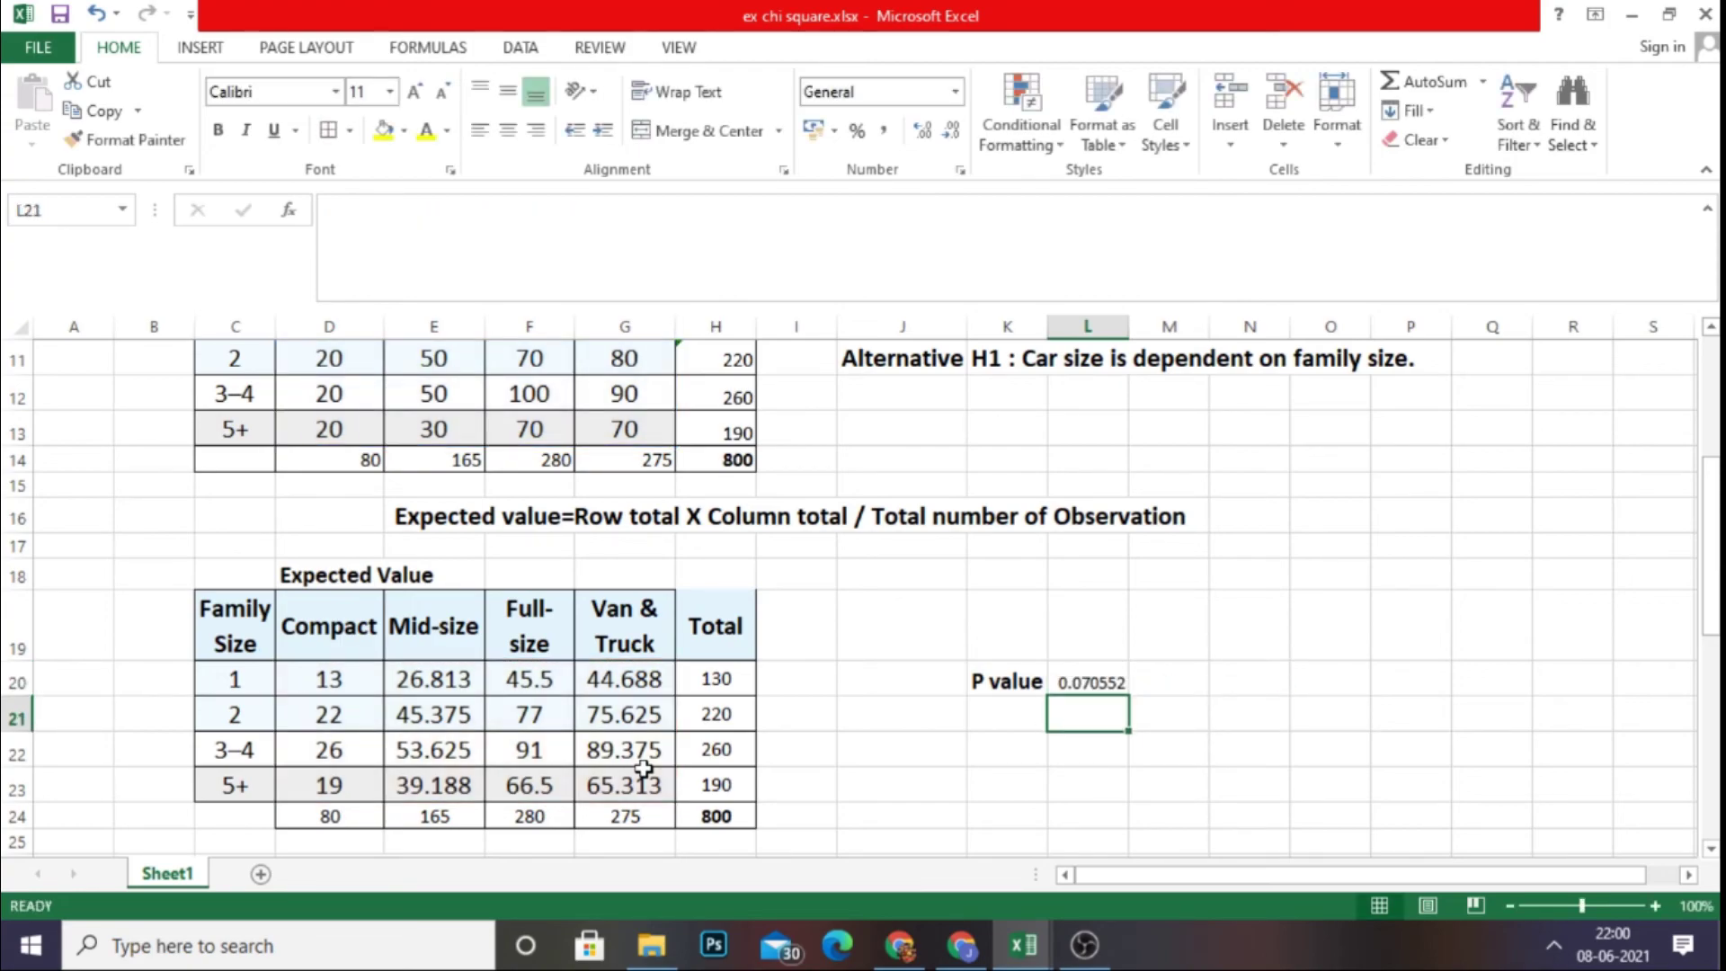
- Format the calculated P value in L20 as 14-point bold text
left_click(1102, 683)
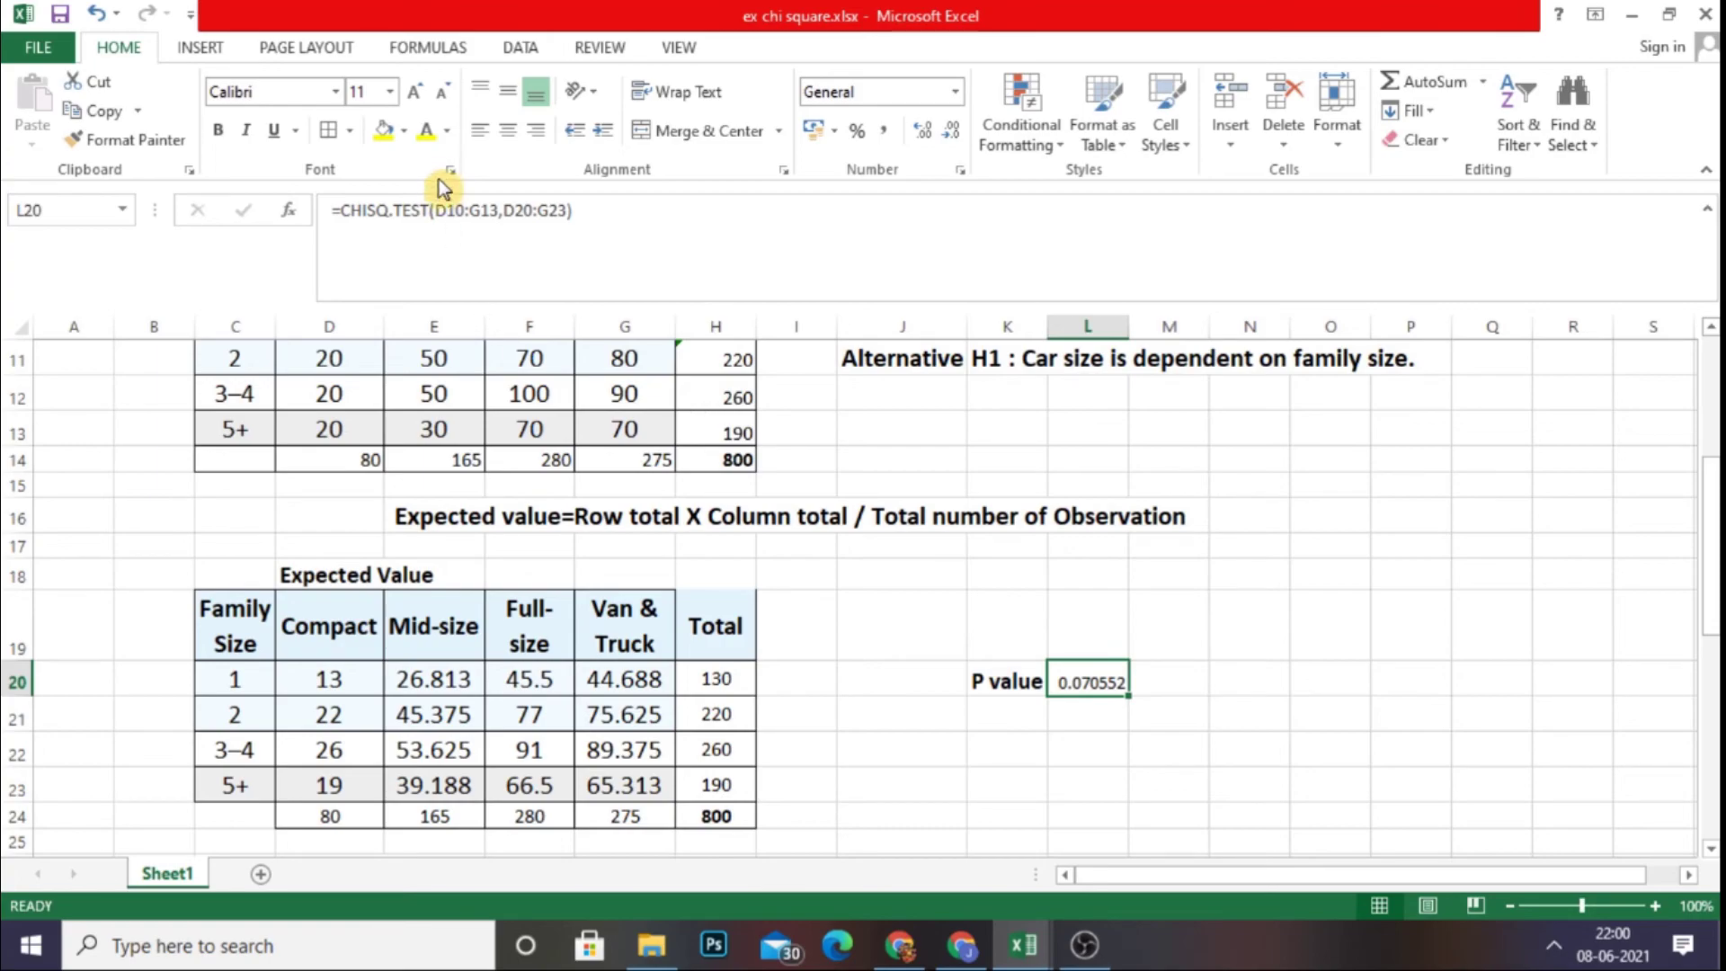
left_click(414, 93)
left_click(414, 94)
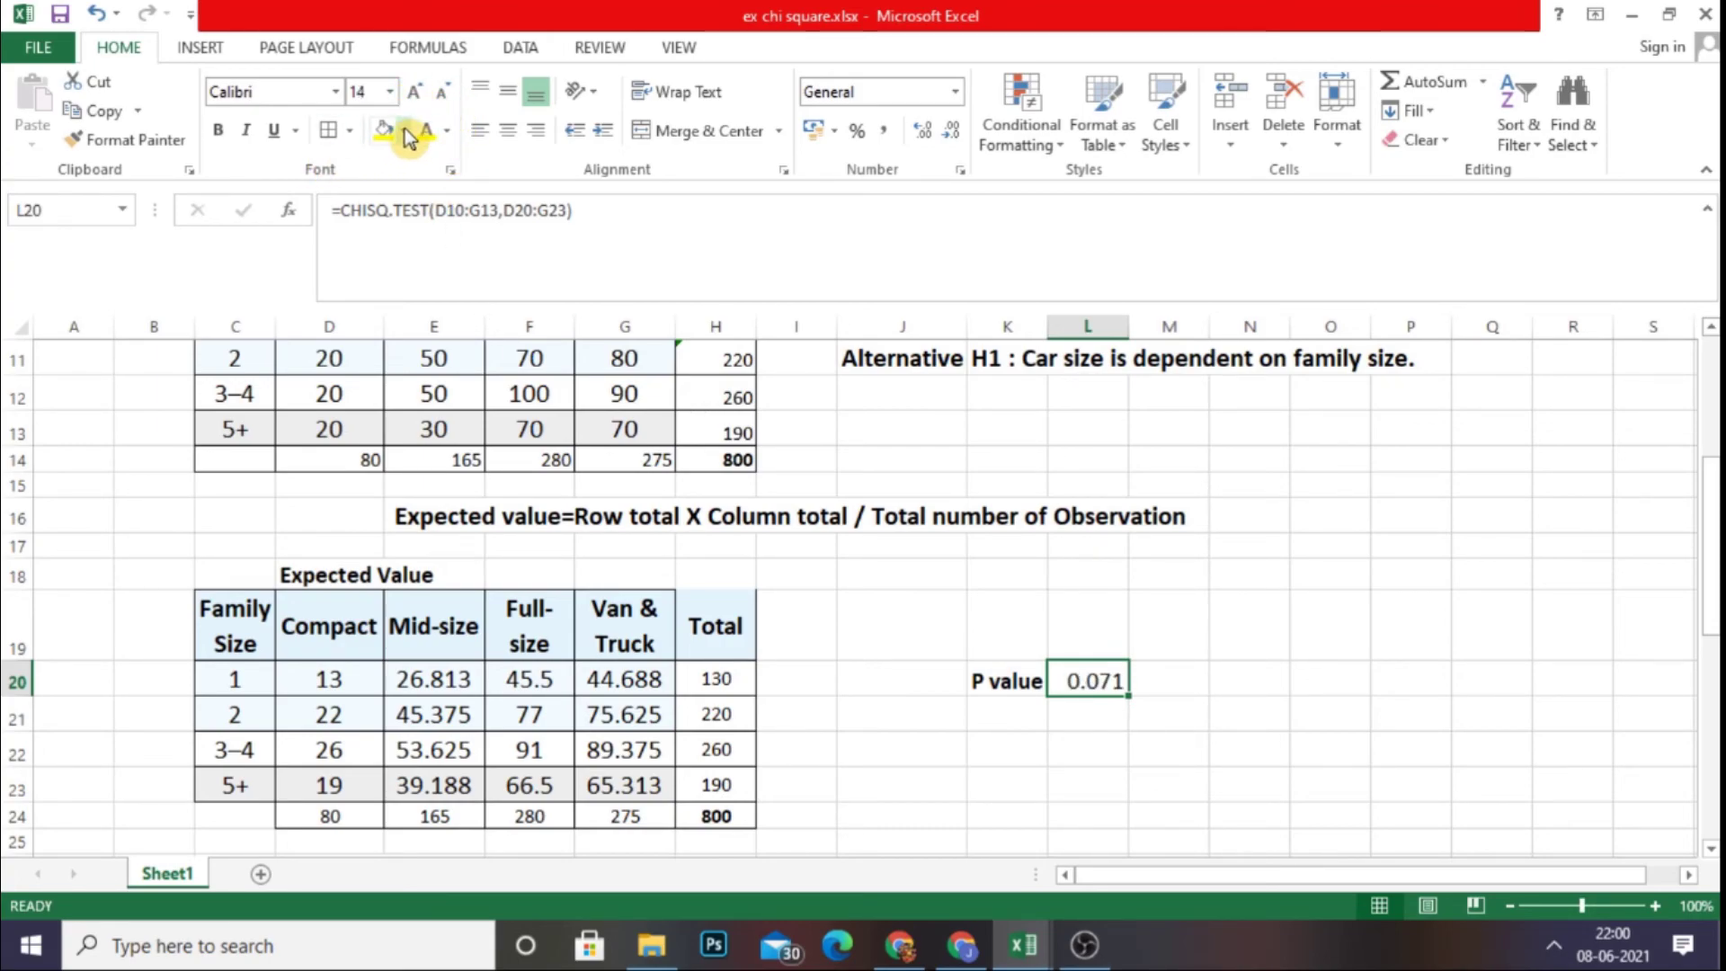
left_click(218, 130)
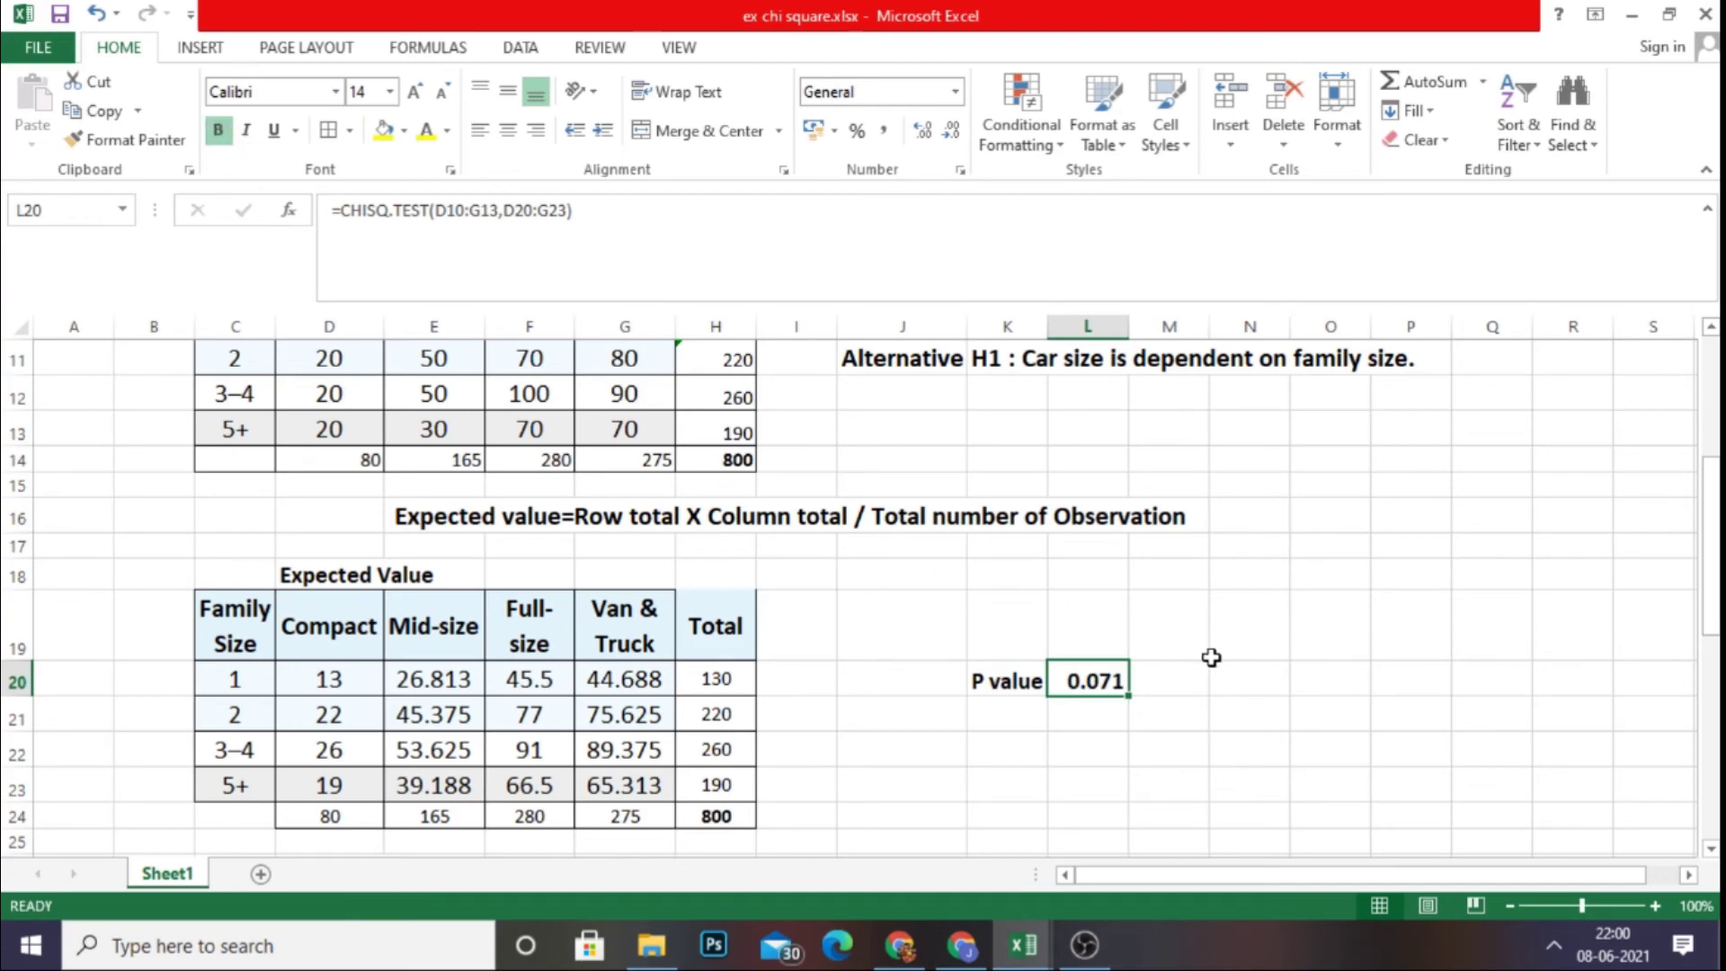
left_click(1210, 656)
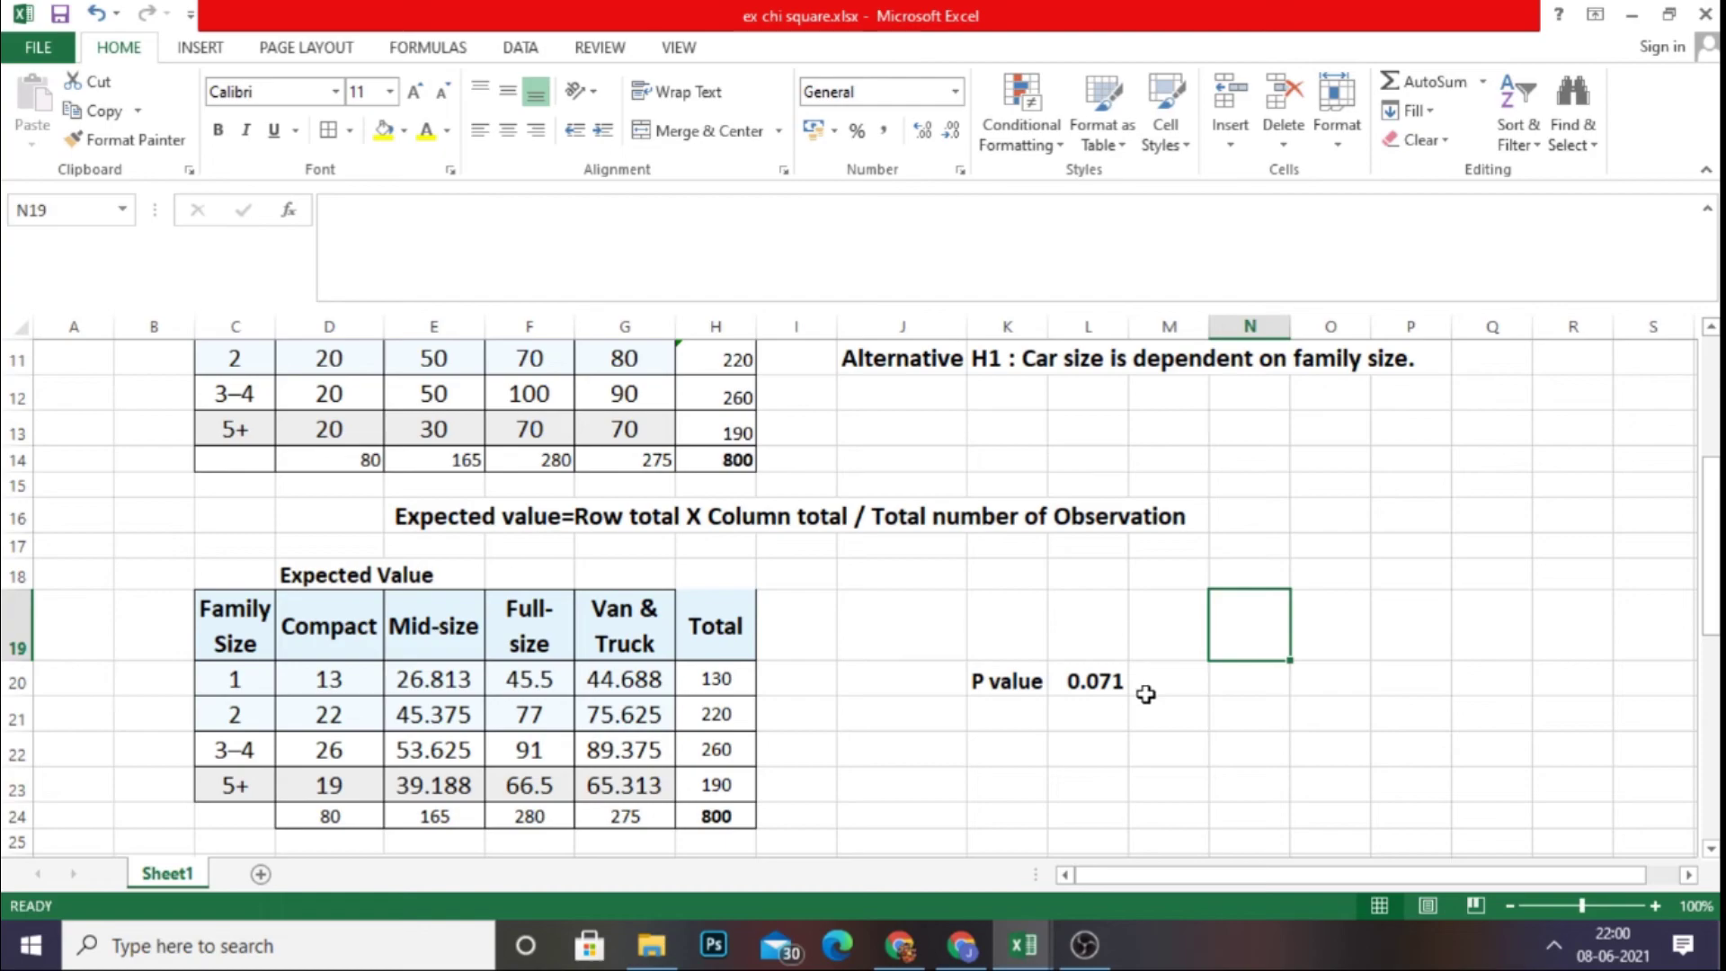
- Enter the note "P VALUE 0.07" in E39 above the P value decision rules and make it bold
scroll(1144, 695, "down", 7)
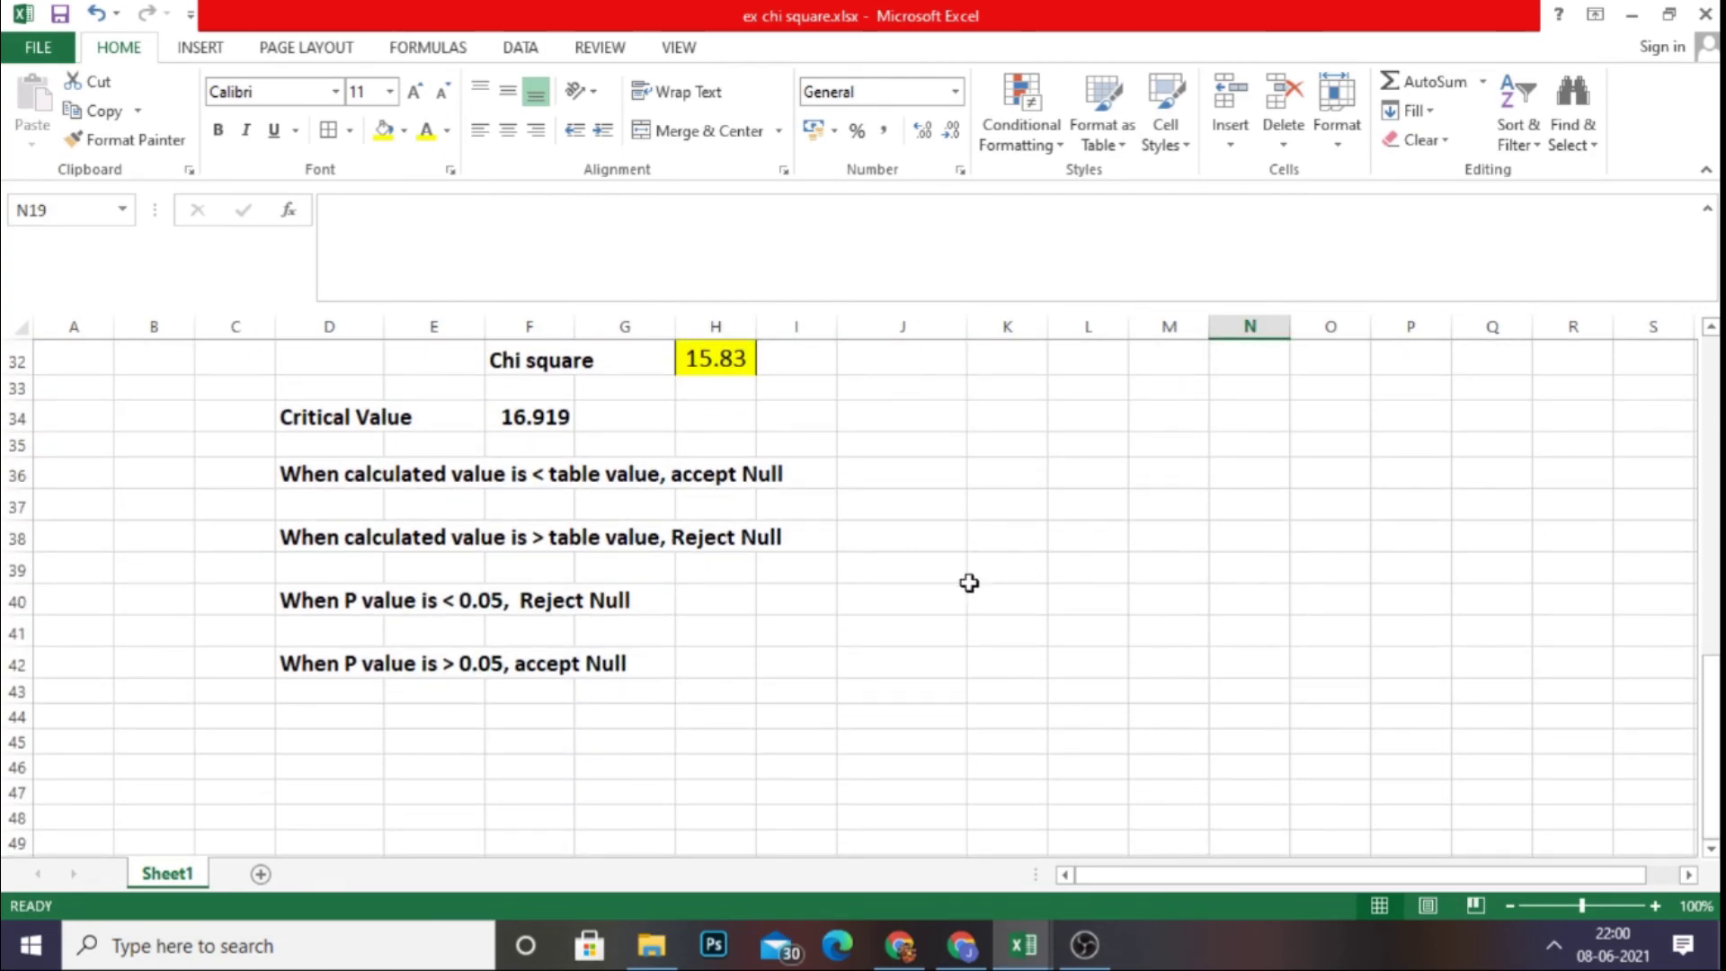
left_click(424, 567)
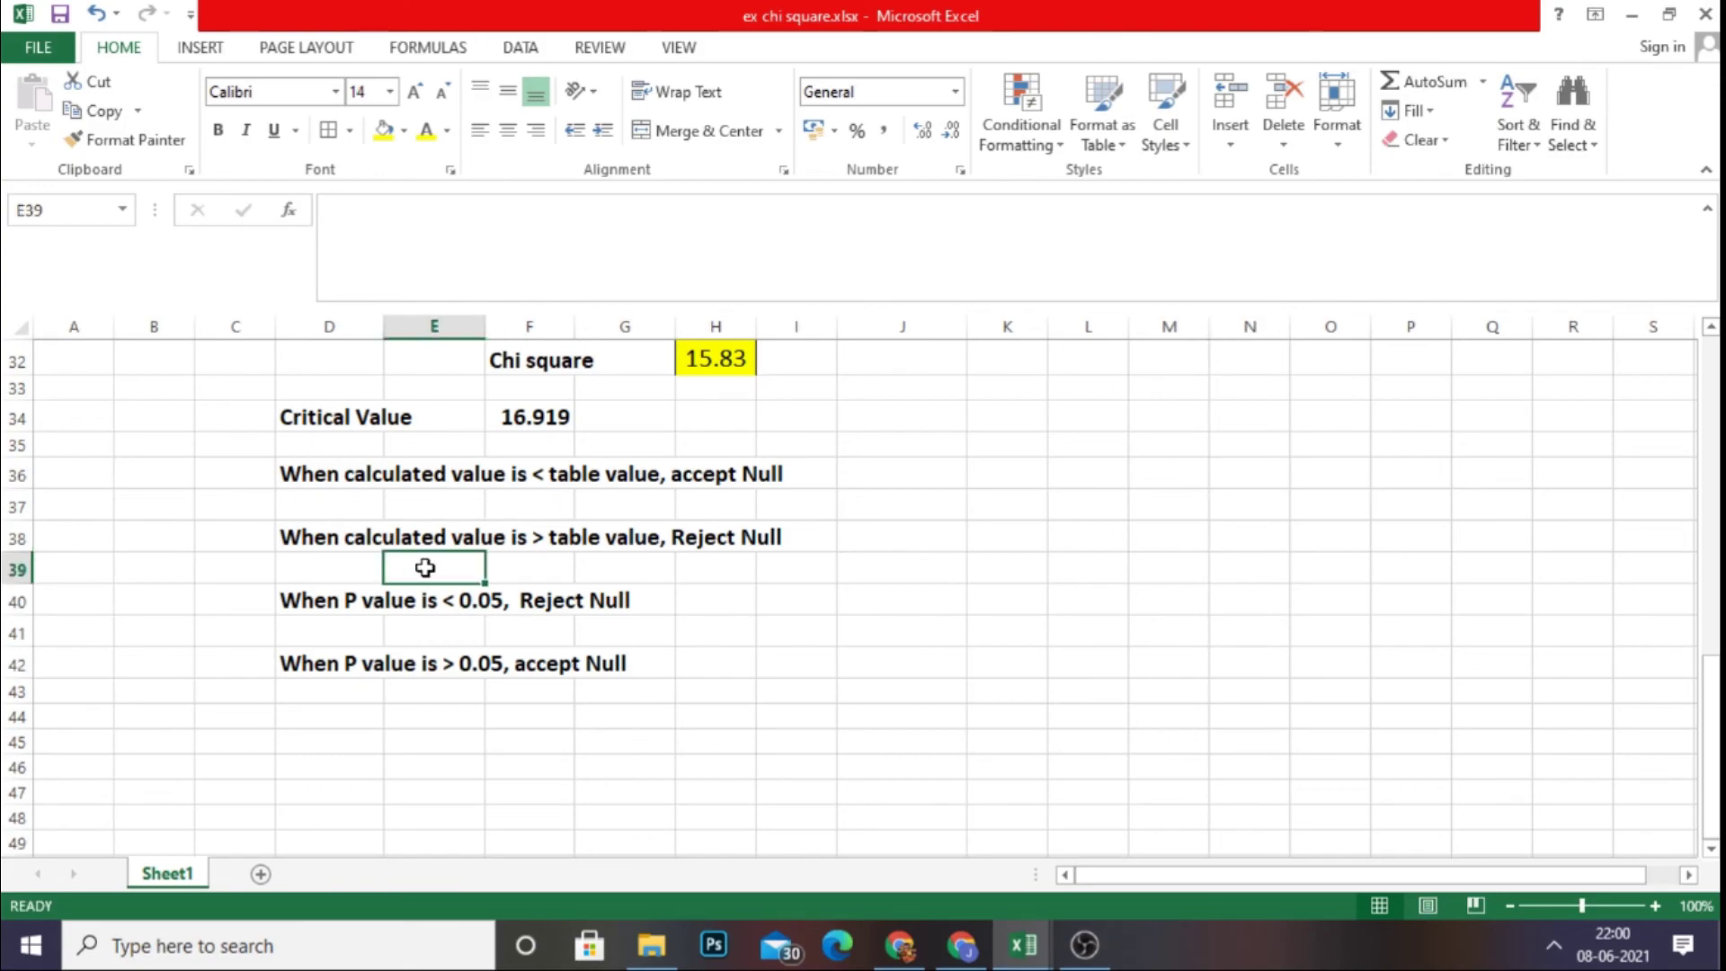
type("P VALUE 0.07")
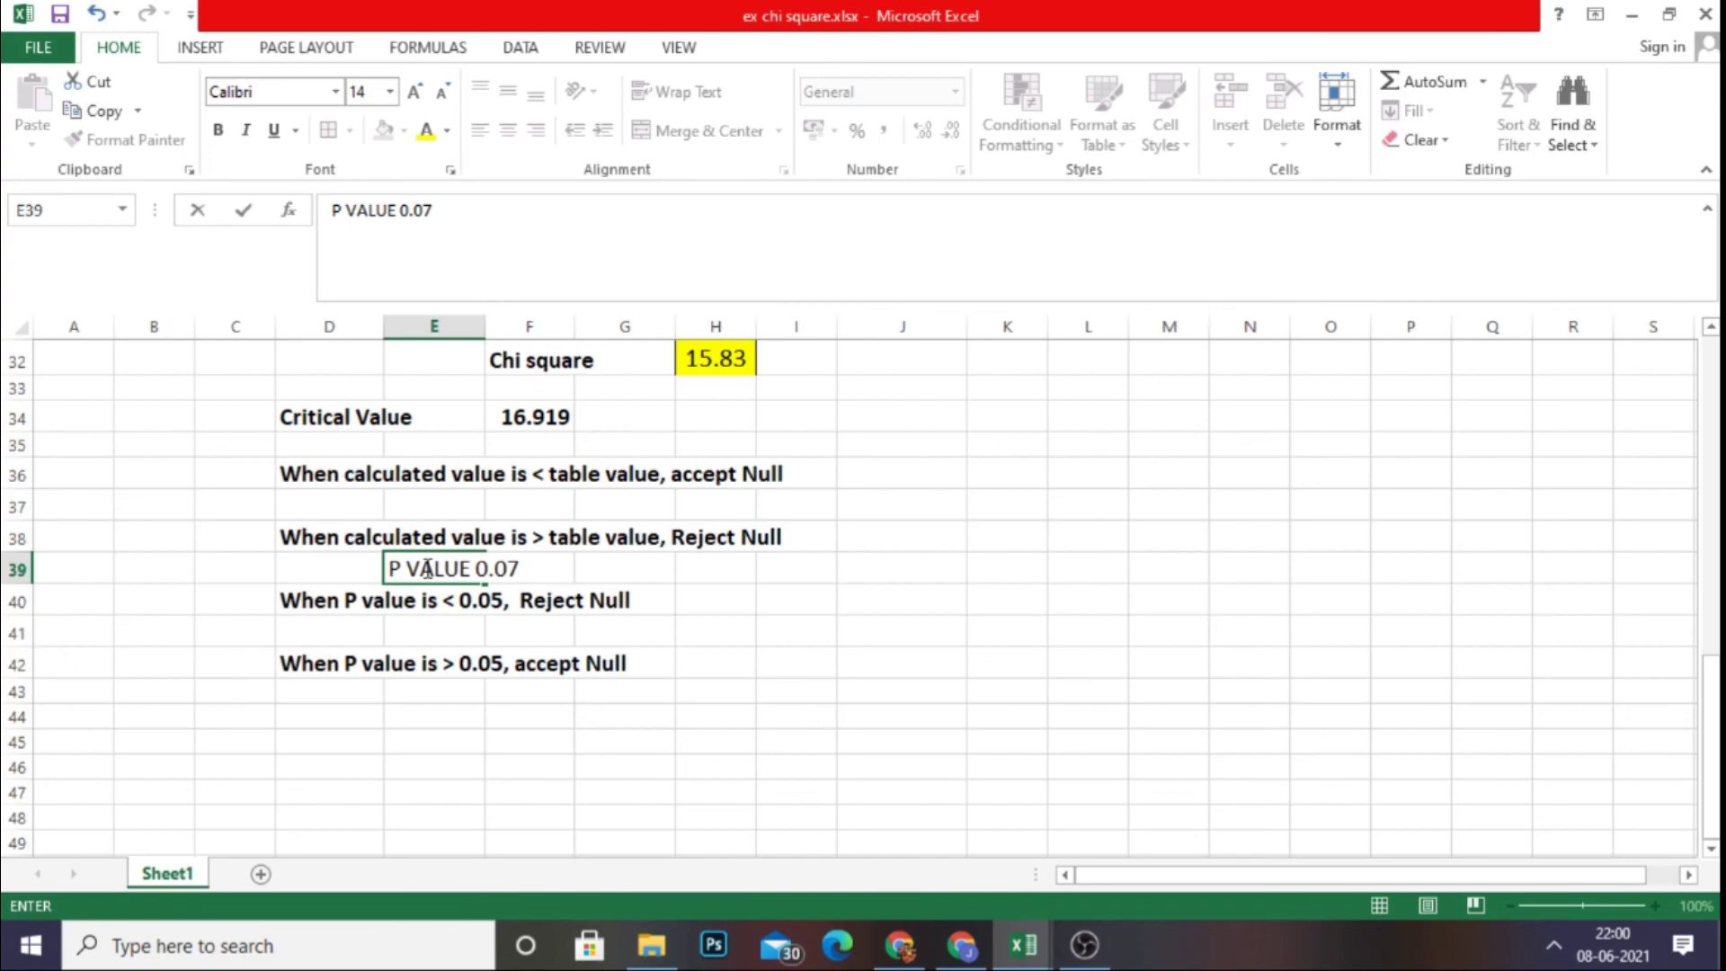
left_click(178, 665)
left_click(410, 563)
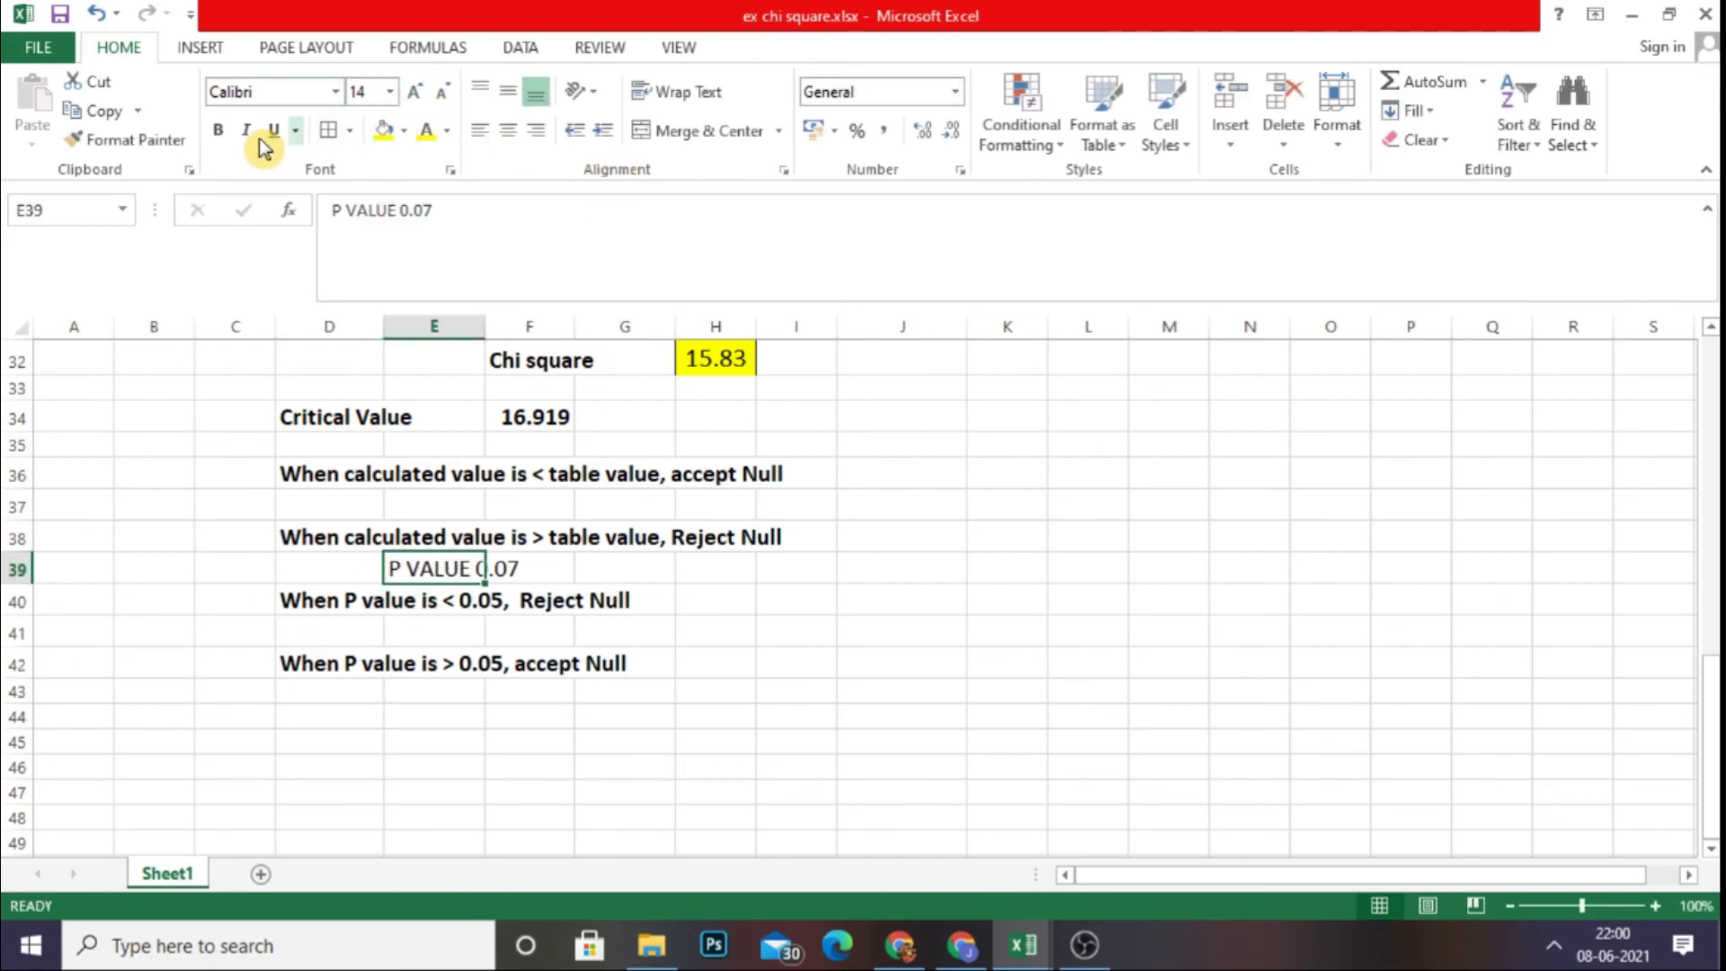
left_click(218, 130)
left_click(170, 602)
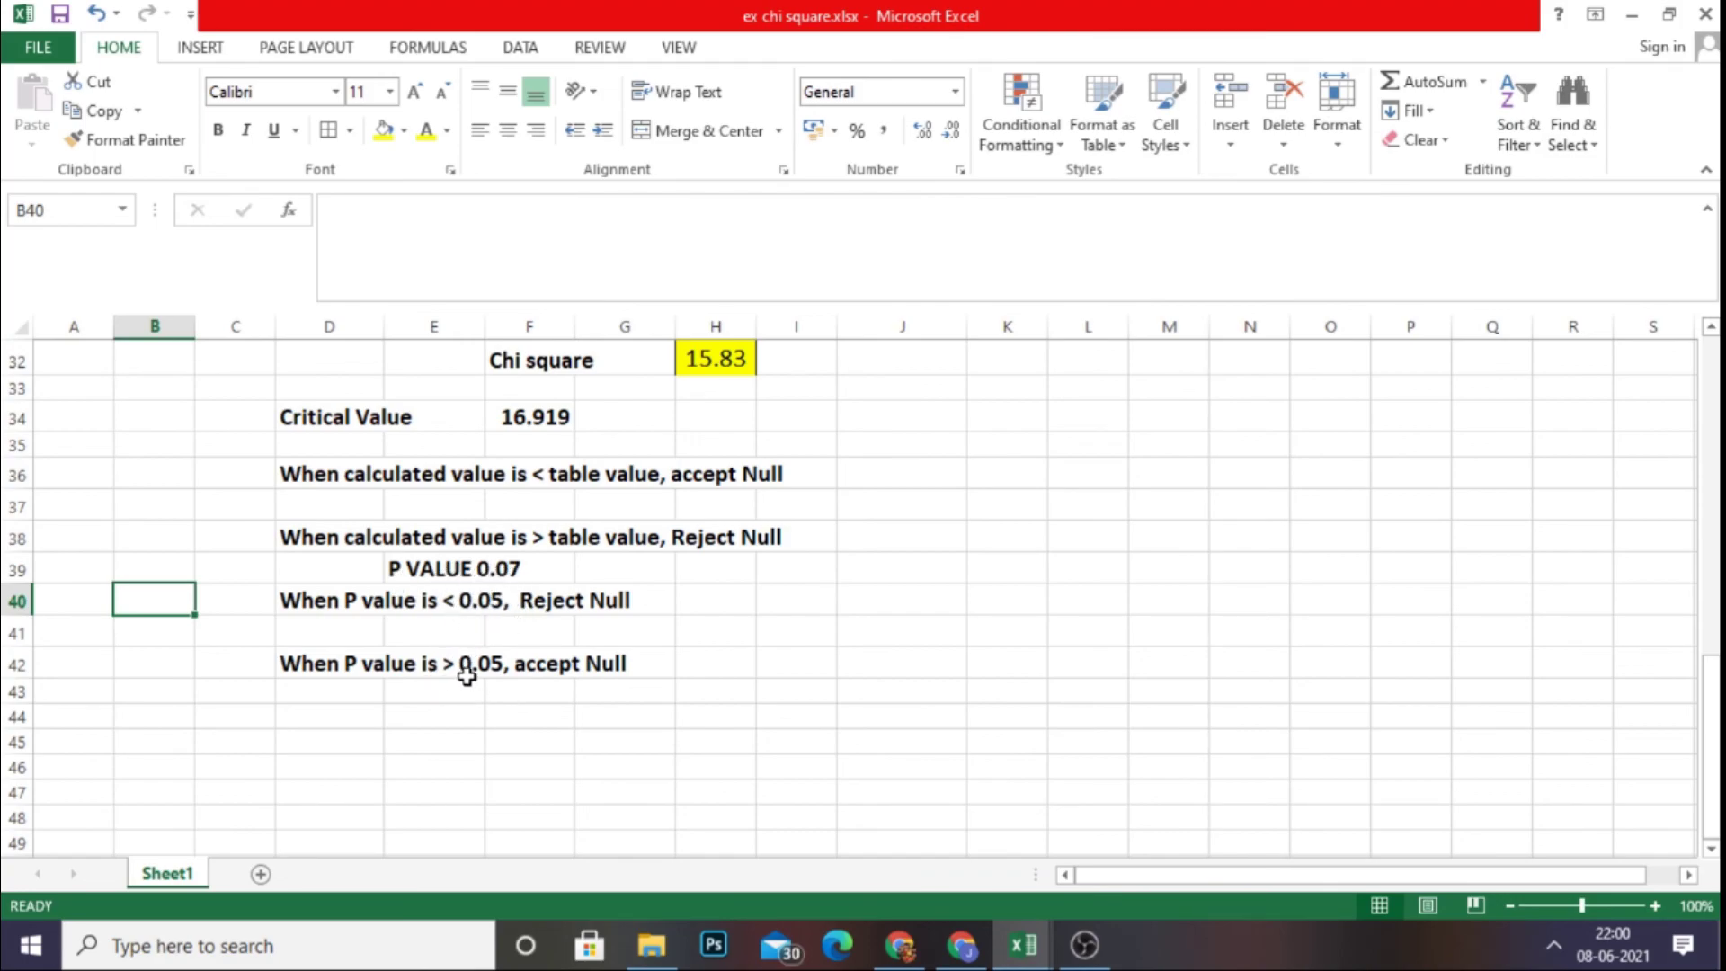
- Review the P value decision rule in row 42 against the chi-square results, the hypotheses and the problem statement
left_click(577, 669)
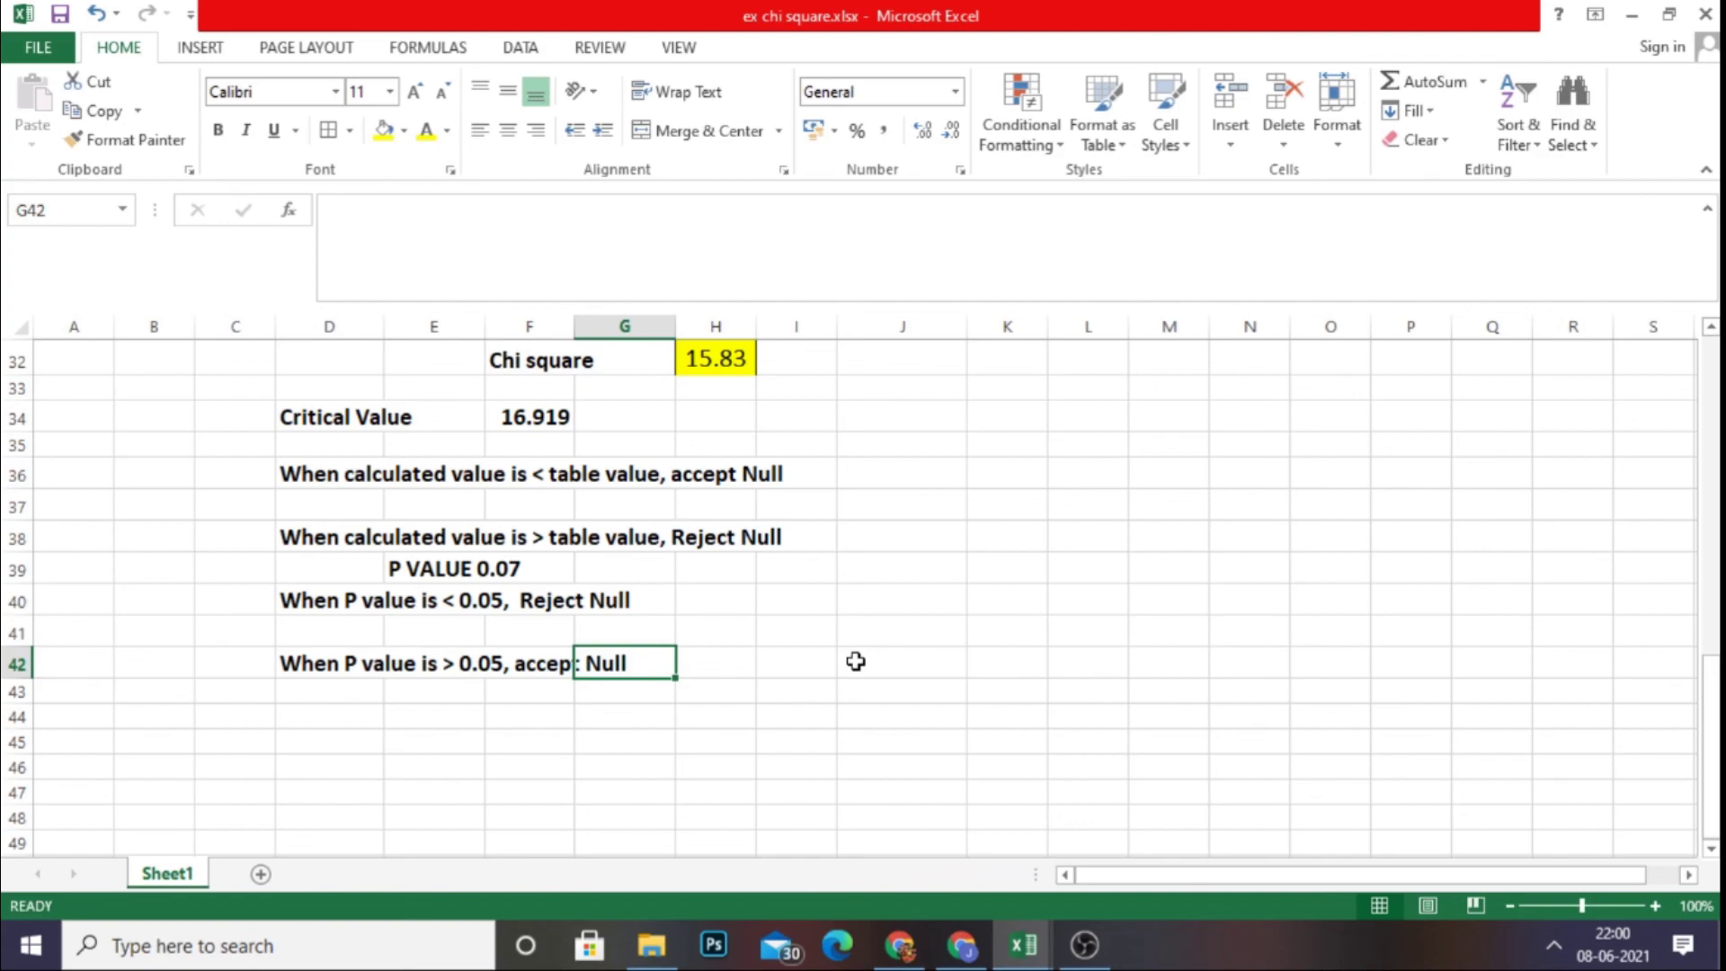
scroll(855, 661, "up", 2)
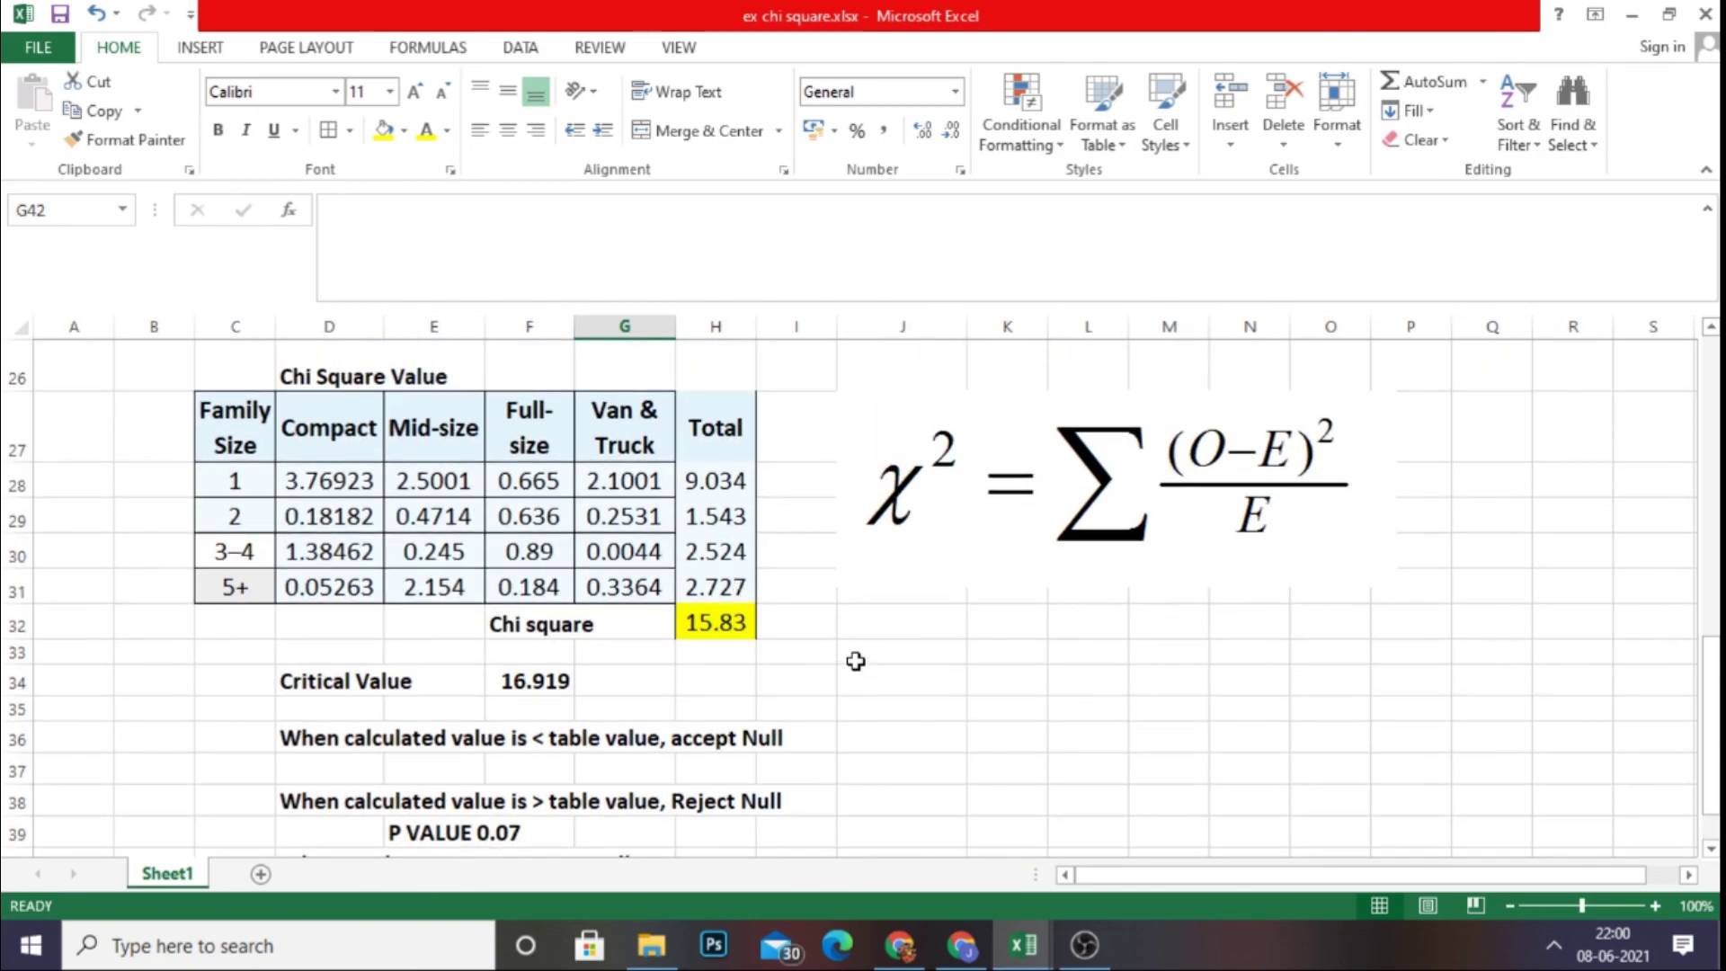
scroll(855, 660, "up", 6)
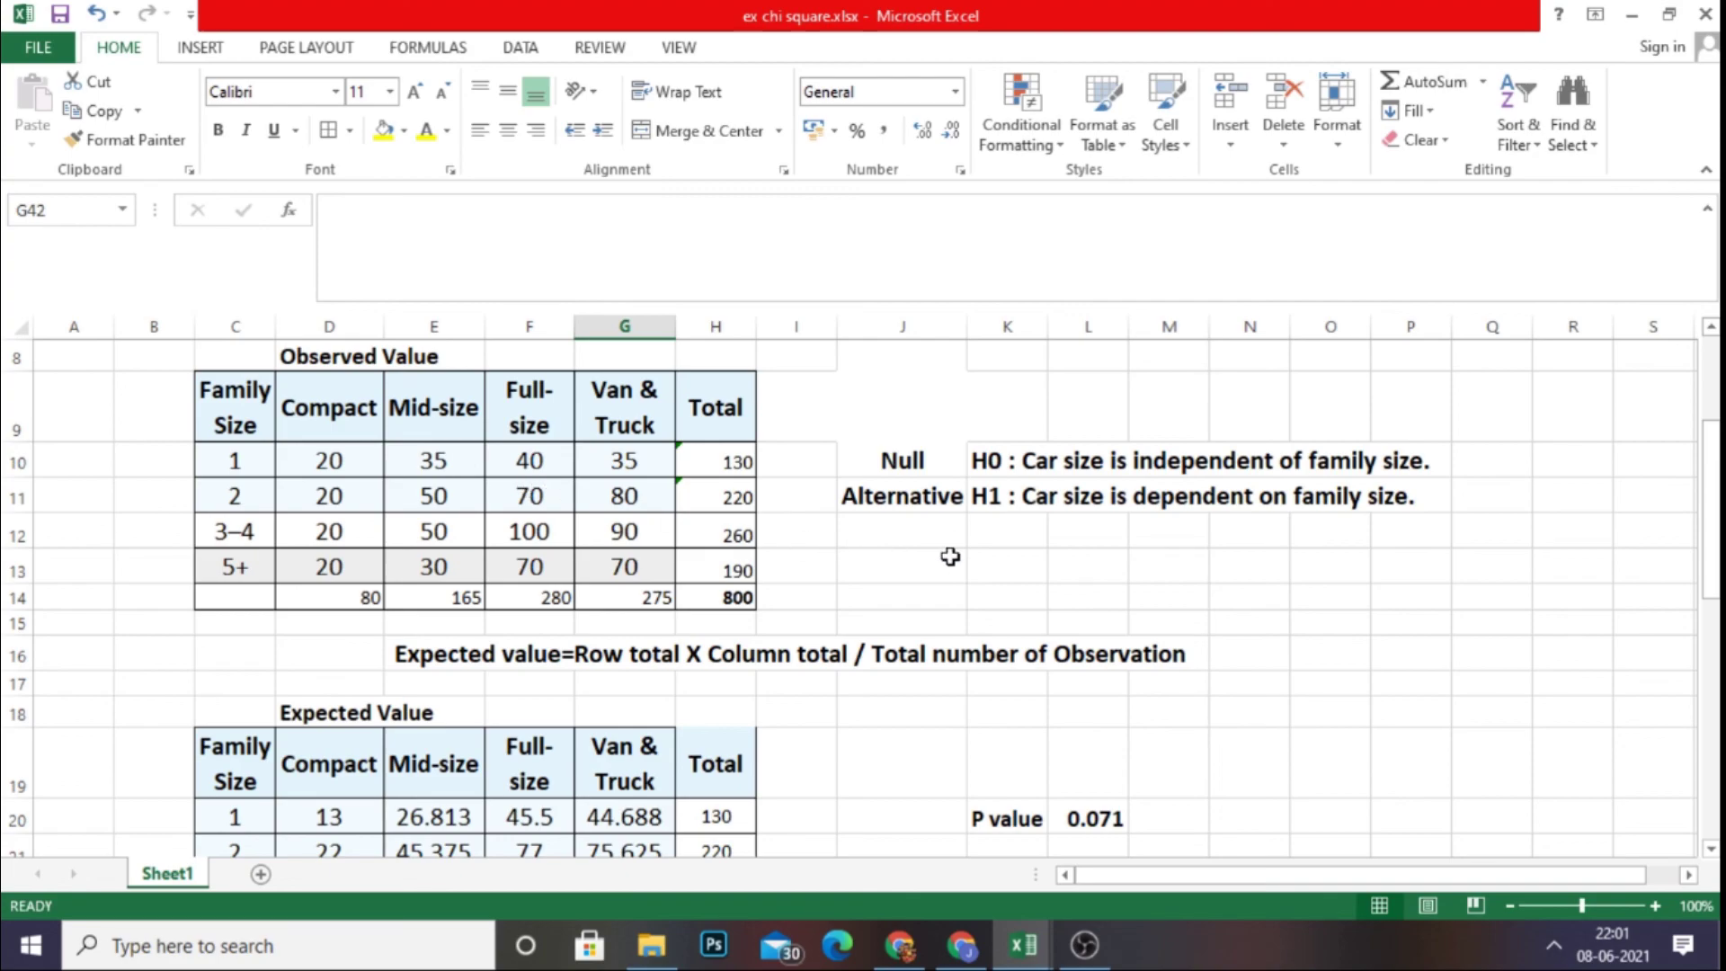
scroll(950, 556, "up", 1)
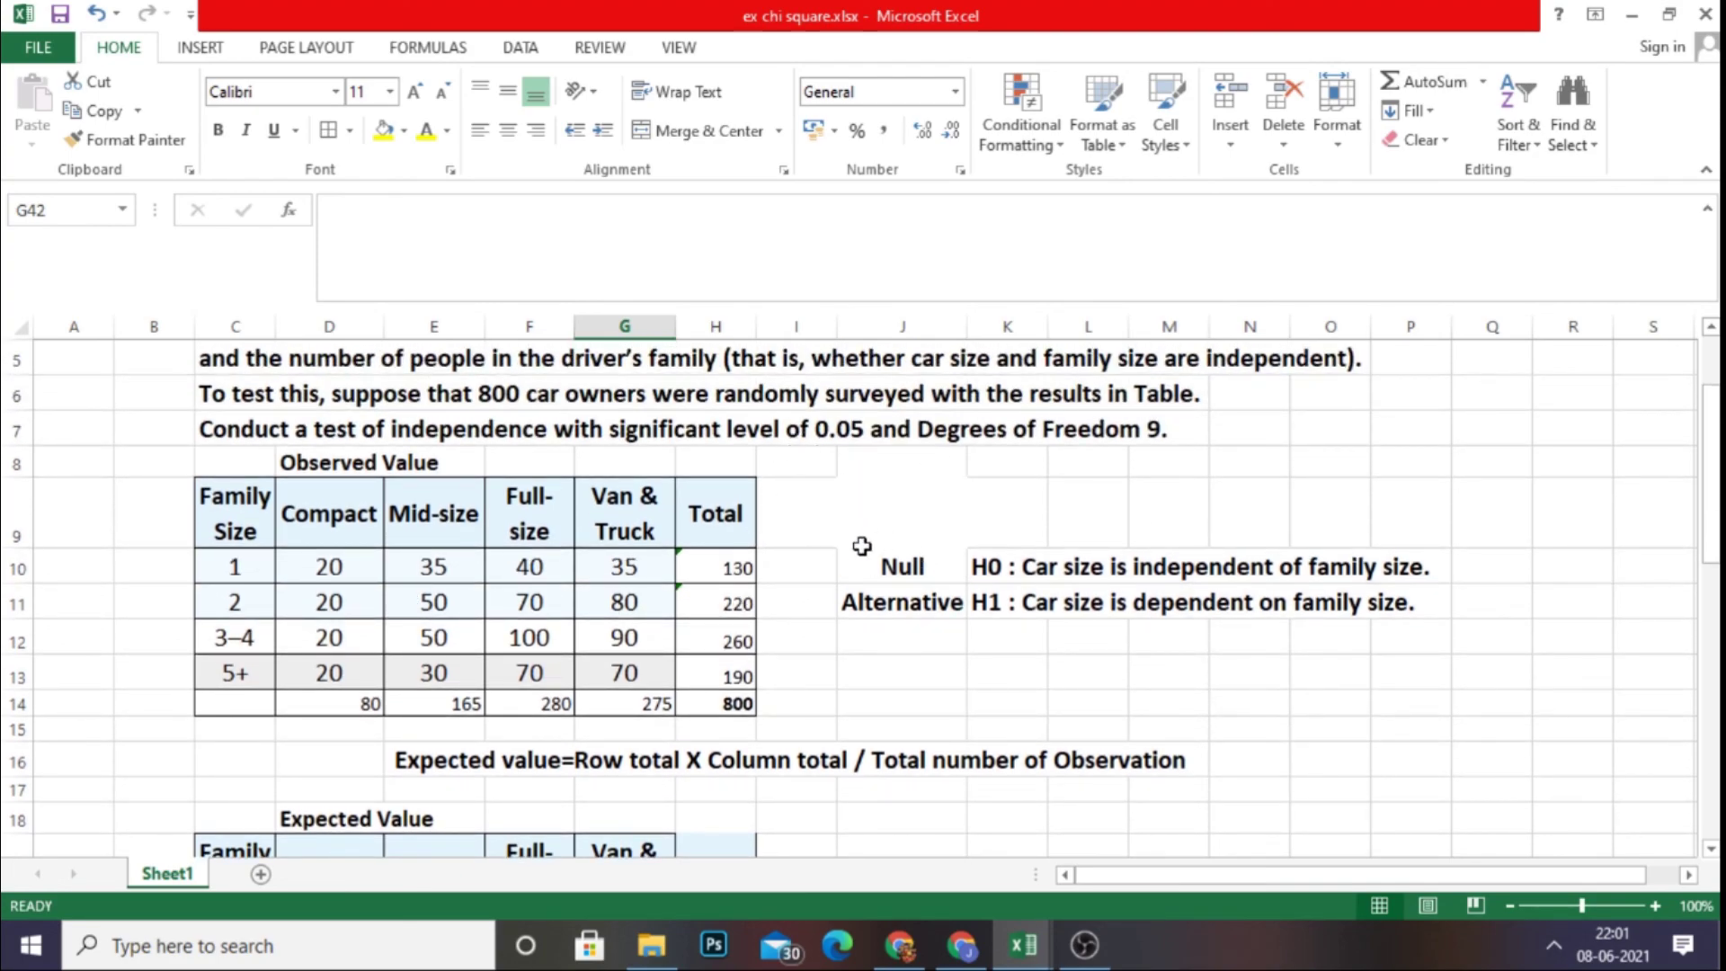
scroll(832, 543, "up", 1)
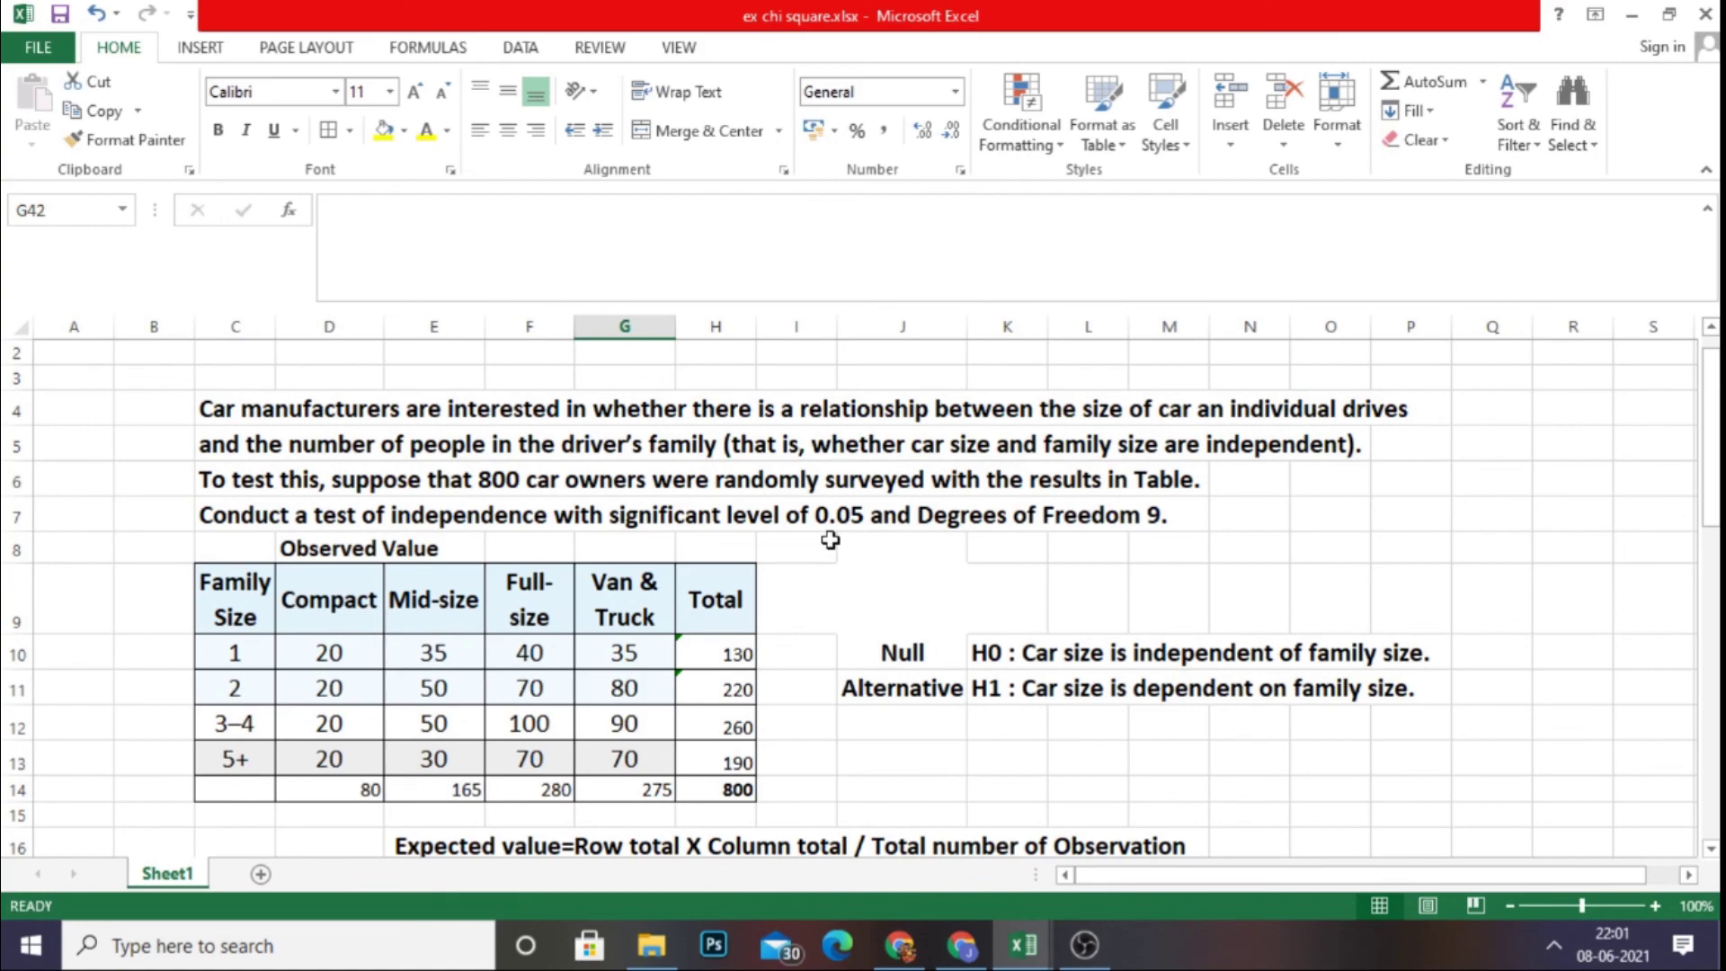